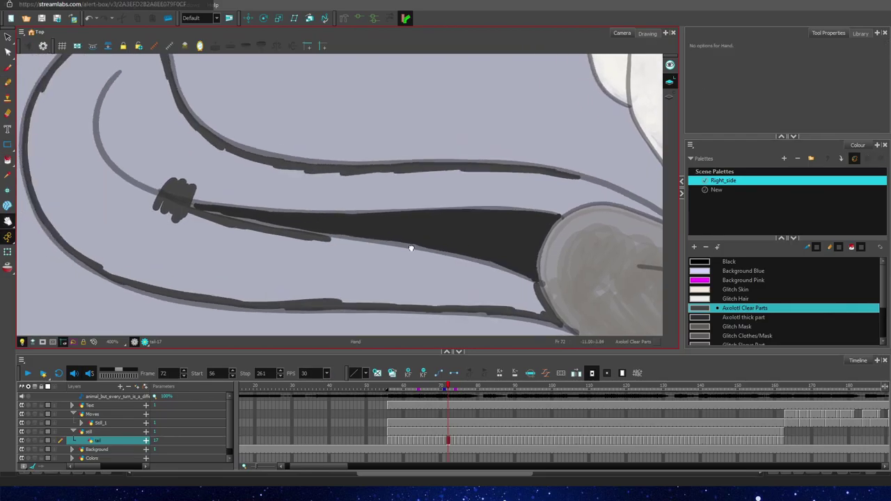
# Step: Trace the edges of the tail's dark inner stripe on frame 72 with the Pencil in Axolotl Clear Parts
pyautogui.moveTo(228, 243); pyautogui.dragTo(352, 257)
pyautogui.moveTo(452, 291); pyautogui.dragTo(339, 261)
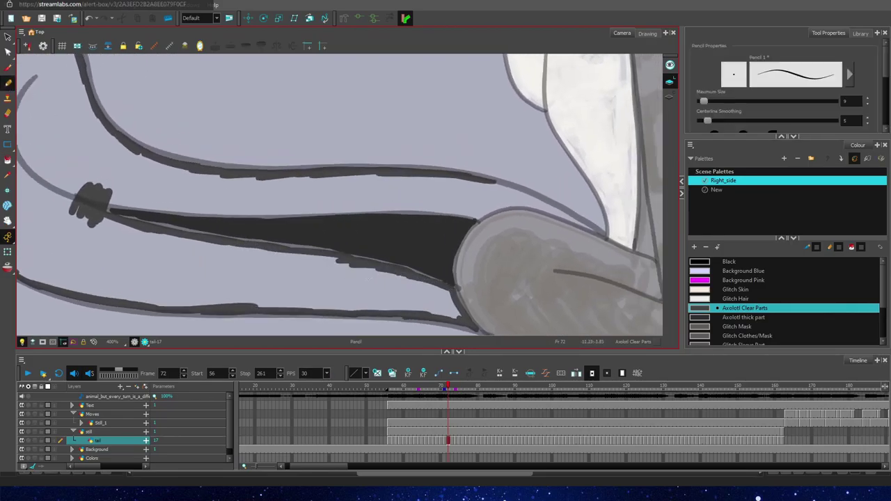
pyautogui.moveTo(482, 221); pyautogui.dragTo(273, 211)
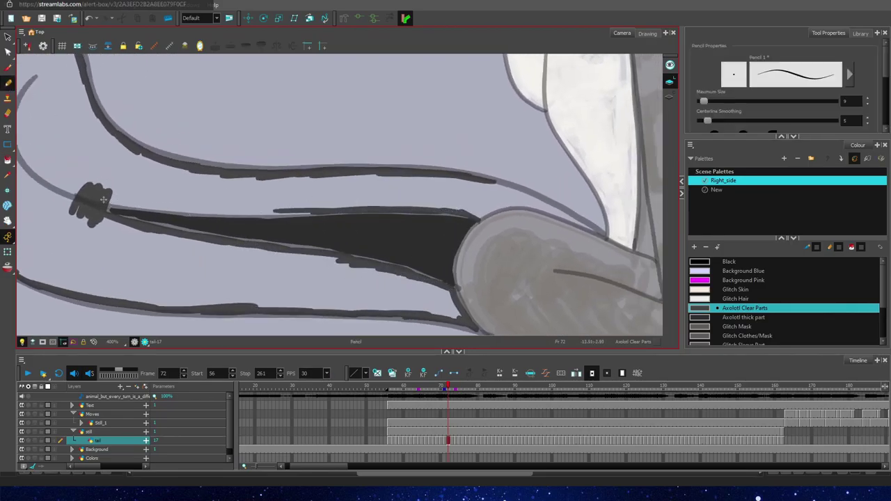
pyautogui.moveTo(109, 203); pyautogui.dragTo(309, 213)
pyautogui.moveTo(478, 217); pyautogui.dragTo(530, 205)
# Step: Finish outlining the tail's upper edge and inner stripe on frame 72 with Pencil strokes
pyautogui.scroll(2, 549, 208)
pyautogui.click(7, 221)
pyautogui.moveTo(390, 202); pyautogui.dragTo(223, 207)
pyautogui.click(8, 82)
pyautogui.moveTo(142, 107)
pyautogui.mouseDown()
pyautogui.moveTo(299, 156)
pyautogui.moveTo(516, 286)
pyautogui.moveTo(565, 305)
pyautogui.mouseUp()
pyautogui.moveTo(445, 259); pyautogui.dragTo(263, 185)
pyautogui.moveTo(405, 247); pyautogui.dragTo(268, 213)
pyautogui.scroll(-2, 285, 224)
pyautogui.press('space')
pyautogui.moveTo(97, 216); pyautogui.dragTo(578, 286)
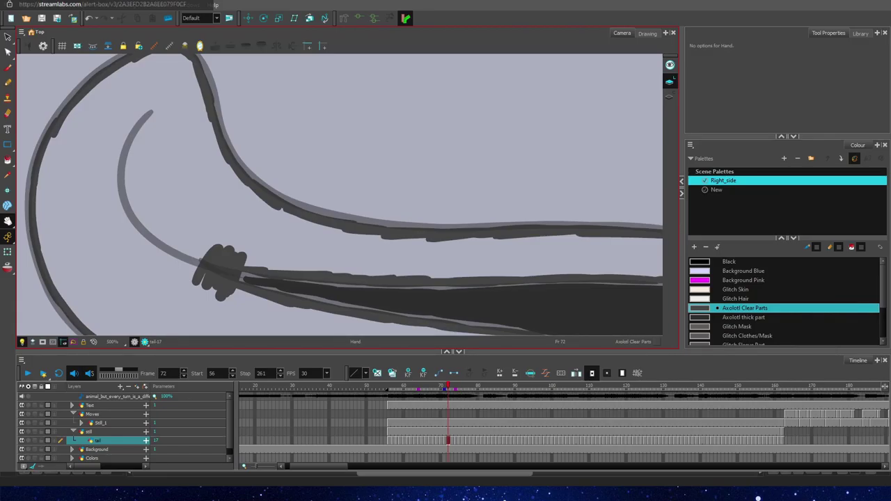
pyautogui.moveTo(348, 216); pyautogui.dragTo(299, 142)
# Step: Set the Pencil's maximum size to 20.8 and fill the tail's upper half on frame 56 with Axolotl Clear Parts
pyautogui.click(389, 440)
pyautogui.scroll(-3, 350, 160)
pyautogui.scroll(1, 350, 160)
pyautogui.moveTo(313, 215)
pyautogui.mouseDown()
pyautogui.moveTo(238, 270)
pyautogui.moveTo(327, 193)
pyautogui.mouseUp()
pyautogui.moveTo(704, 102); pyautogui.dragTo(708, 102)
pyautogui.moveTo(319, 209)
pyautogui.mouseDown()
pyautogui.moveTo(387, 179)
pyautogui.moveTo(418, 150)
pyautogui.moveTo(335, 190)
pyautogui.mouseUp()
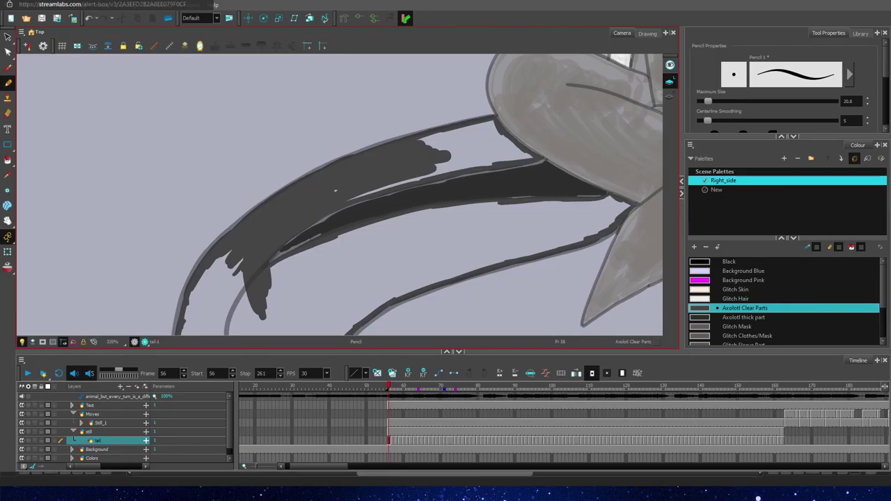
pyautogui.moveTo(238, 263)
pyautogui.mouseDown()
pyautogui.moveTo(191, 329)
pyautogui.moveTo(234, 326)
pyautogui.mouseUp()
pyautogui.moveTo(329, 199)
pyautogui.mouseDown()
pyautogui.moveTo(456, 156)
pyautogui.moveTo(490, 152)
pyautogui.moveTo(476, 166)
pyautogui.moveTo(524, 154)
pyautogui.moveTo(492, 129)
pyautogui.moveTo(423, 142)
pyautogui.moveTo(477, 137)
pyautogui.moveTo(519, 153)
pyautogui.mouseUp()
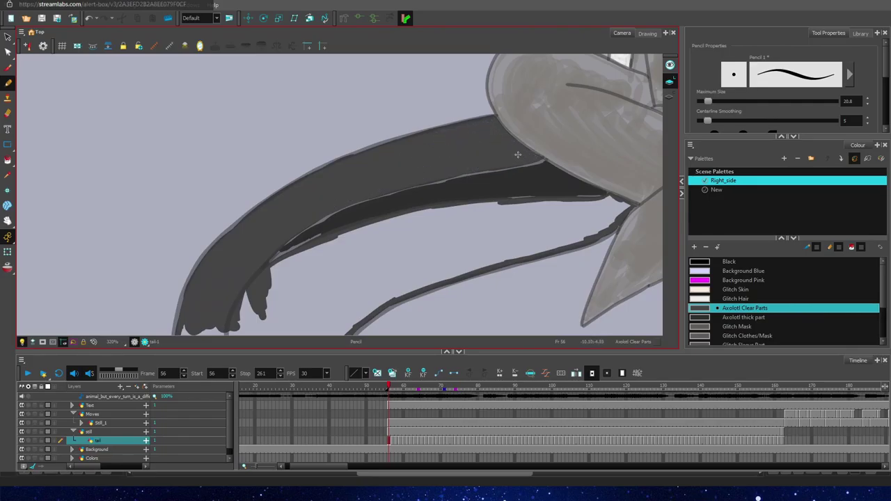
# Step: Fill the tail's curled tip and lower half on frame 56, undoing the last stray stroke
pyautogui.press('space')
pyautogui.moveTo(390, 269); pyautogui.dragTo(346, 143)
pyautogui.moveTo(156, 177)
pyautogui.mouseDown()
pyautogui.moveTo(140, 217)
pyautogui.moveTo(197, 310)
pyautogui.moveTo(254, 152)
pyautogui.moveTo(401, 104)
pyautogui.moveTo(286, 142)
pyautogui.mouseUp()
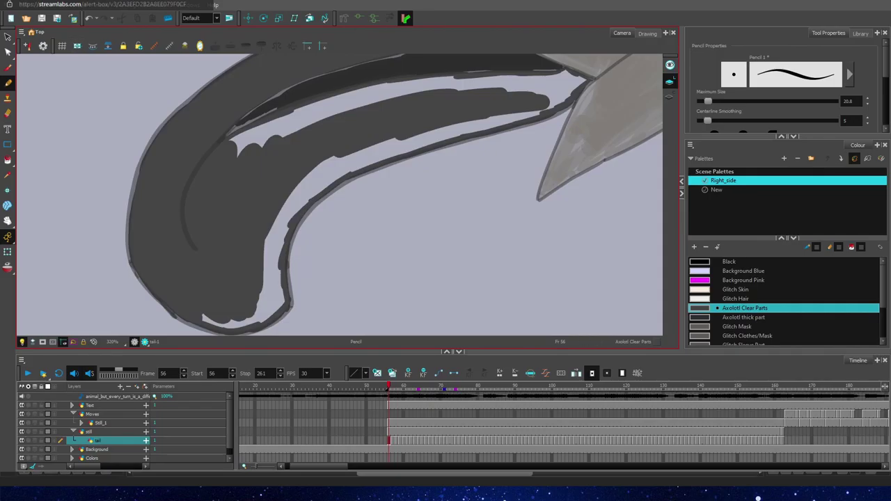
pyautogui.moveTo(204, 322)
pyautogui.mouseDown()
pyautogui.moveTo(263, 312)
pyautogui.moveTo(280, 254)
pyautogui.moveTo(358, 156)
pyautogui.moveTo(443, 130)
pyautogui.moveTo(354, 208)
pyautogui.moveTo(458, 206)
pyautogui.mouseUp()
pyautogui.moveTo(497, 175)
pyautogui.mouseDown()
pyautogui.moveTo(518, 164)
pyautogui.moveTo(422, 217)
pyautogui.mouseUp()
pyautogui.moveTo(405, 224)
pyautogui.mouseDown()
pyautogui.moveTo(486, 182)
pyautogui.moveTo(467, 173)
pyautogui.moveTo(255, 195)
pyautogui.moveTo(201, 228)
pyautogui.moveTo(379, 176)
pyautogui.mouseUp()
pyautogui.hotkey('ctrl', 'z')
# Step: Fill the tail on frame 57 with Axolotl Clear Parts around the dark inner stripe
pyautogui.click(394, 441)
pyautogui.moveTo(286, 243); pyautogui.dragTo(356, 167)
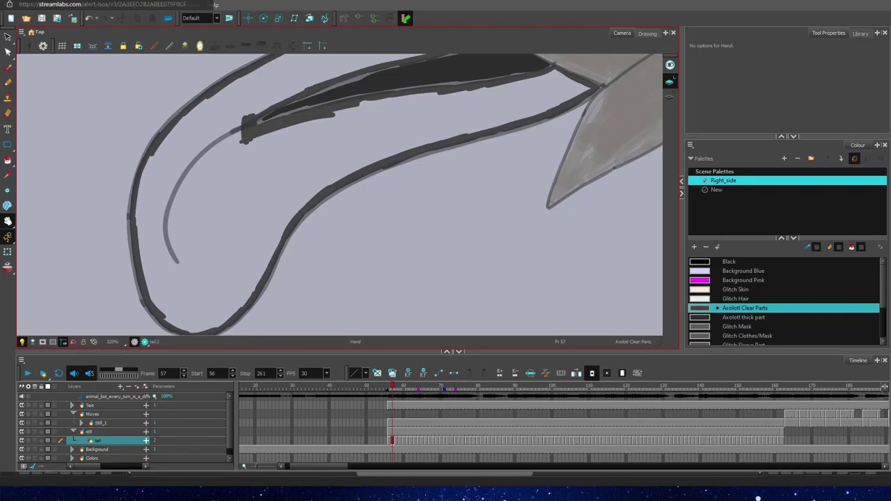
pyautogui.moveTo(245, 131); pyautogui.dragTo(255, 113)
pyautogui.moveTo(200, 101)
pyautogui.mouseDown()
pyautogui.moveTo(178, 220)
pyautogui.moveTo(178, 301)
pyautogui.moveTo(201, 257)
pyautogui.moveTo(241, 296)
pyautogui.moveTo(286, 178)
pyautogui.moveTo(199, 295)
pyautogui.moveTo(297, 193)
pyautogui.moveTo(276, 236)
pyautogui.moveTo(318, 194)
pyautogui.moveTo(448, 158)
pyautogui.moveTo(468, 163)
pyautogui.moveTo(557, 131)
pyautogui.moveTo(529, 115)
pyautogui.moveTo(480, 139)
pyautogui.moveTo(509, 135)
pyautogui.moveTo(320, 157)
pyautogui.moveTo(292, 205)
pyautogui.moveTo(185, 248)
pyautogui.moveTo(243, 203)
pyautogui.moveTo(169, 196)
pyautogui.moveTo(221, 210)
pyautogui.moveTo(323, 140)
pyautogui.moveTo(435, 110)
pyautogui.moveTo(452, 87)
pyautogui.moveTo(408, 76)
pyautogui.moveTo(376, 98)
pyautogui.moveTo(225, 149)
pyautogui.moveTo(292, 141)
pyautogui.mouseUp()
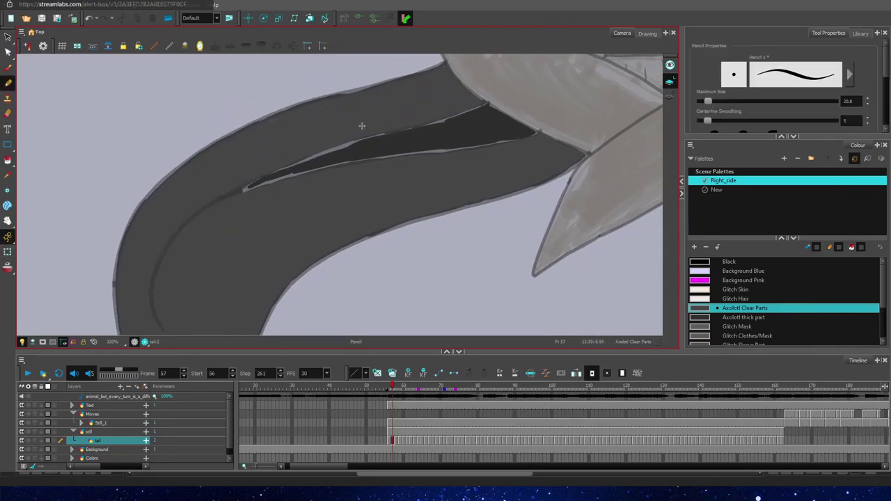
# Step: Fill the tail on frame 58 with Axolotl Clear Parts around the dark inner stripe
pyautogui.click(396, 441)
pyautogui.click(393, 441)
pyautogui.click(397, 441)
pyautogui.click(7, 220)
pyautogui.moveTo(347, 268); pyautogui.dragTo(350, 266)
pyautogui.click(7, 83)
pyautogui.moveTo(226, 309); pyautogui.dragTo(115, 323)
pyautogui.hotkey('ctrl', 'z')
pyautogui.moveTo(248, 310)
pyautogui.mouseDown()
pyautogui.moveTo(179, 323)
pyautogui.moveTo(115, 278)
pyautogui.moveTo(215, 149)
pyautogui.moveTo(444, 68)
pyautogui.moveTo(456, 83)
pyautogui.moveTo(209, 198)
pyautogui.moveTo(522, 132)
pyautogui.moveTo(557, 150)
pyautogui.moveTo(189, 322)
pyautogui.moveTo(139, 209)
pyautogui.moveTo(444, 97)
pyautogui.moveTo(230, 223)
pyautogui.moveTo(441, 185)
pyautogui.moveTo(367, 171)
pyautogui.mouseUp()
pyautogui.press('space')
pyautogui.moveTo(217, 257); pyautogui.dragTo(238, 186)
pyautogui.moveTo(136, 246)
pyautogui.mouseDown()
pyautogui.moveTo(201, 311)
pyautogui.moveTo(231, 258)
pyautogui.moveTo(213, 305)
pyautogui.mouseUp()
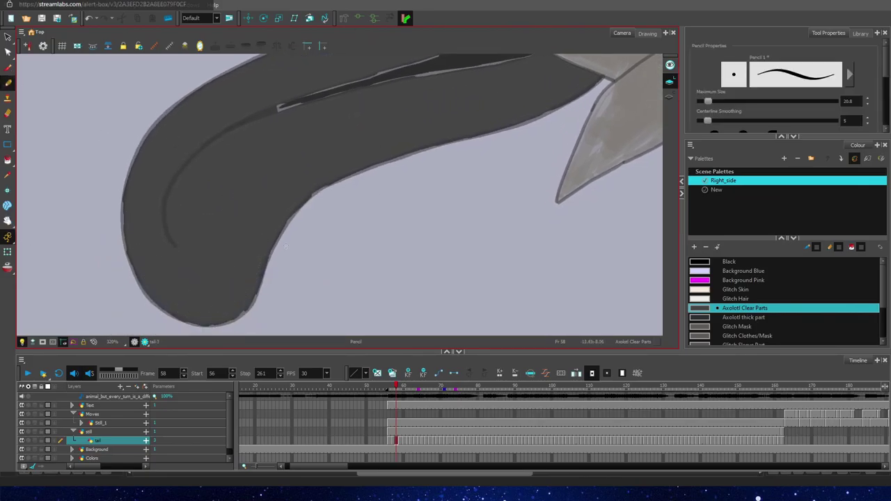
# Step: Paint a thick band along the inside of the tail's lower edge on frame 59
pyautogui.press('g')
pyautogui.press('space')
pyautogui.moveTo(289, 185); pyautogui.dragTo(313, 234)
pyautogui.moveTo(142, 291)
pyautogui.mouseDown()
pyautogui.moveTo(172, 327)
pyautogui.moveTo(223, 277)
pyautogui.moveTo(327, 205)
pyautogui.moveTo(410, 170)
pyautogui.moveTo(522, 145)
pyautogui.moveTo(562, 146)
pyautogui.mouseUp()
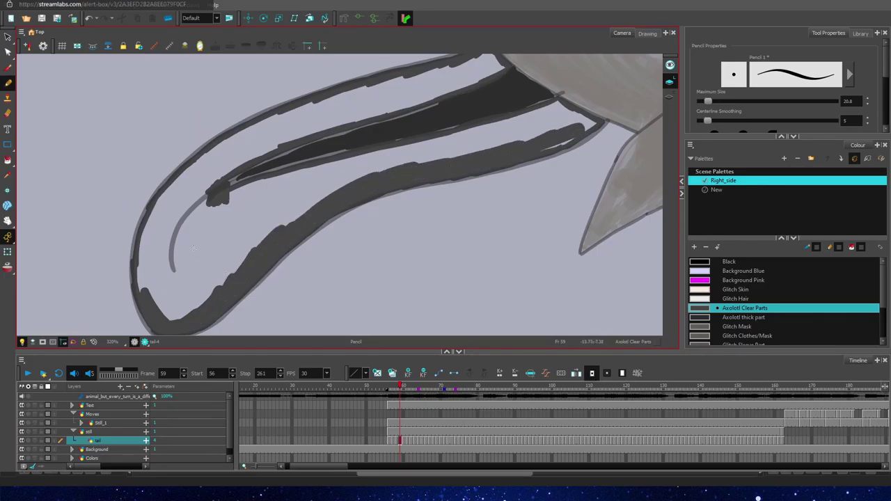
# Step: Play the animation from frame 56 to check the tail's movement with the whole character in view
pyautogui.scroll(-1, 410, 424)
pyautogui.scroll(-5, 409, 280)
pyautogui.click(7, 222)
pyautogui.moveTo(467, 200); pyautogui.dragTo(250, 223)
pyautogui.scroll(-2, 209, 198)
pyautogui.click(390, 433)
pyautogui.click(27, 371)
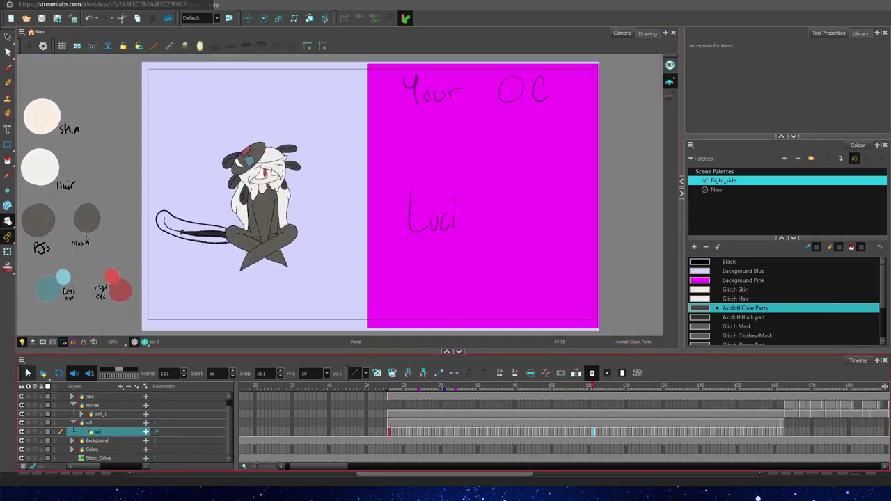
pyautogui.click(27, 372)
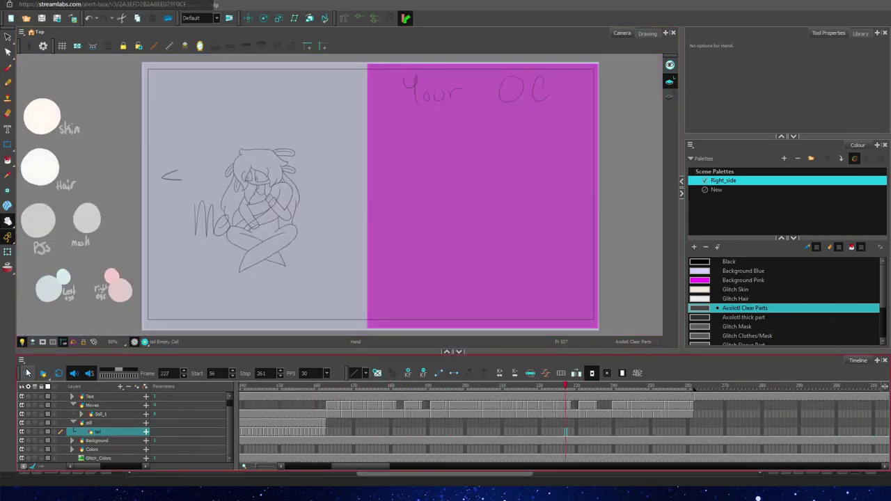
# Step: Return to frame 59 and paint a thick band along the inside of the tail's upper edge
pyautogui.moveTo(342, 466); pyautogui.dragTo(293, 462)
pyautogui.click(445, 432)
pyautogui.click(456, 433)
pyautogui.scroll(7, 221, 283)
pyautogui.moveTo(233, 268); pyautogui.dragTo(352, 297)
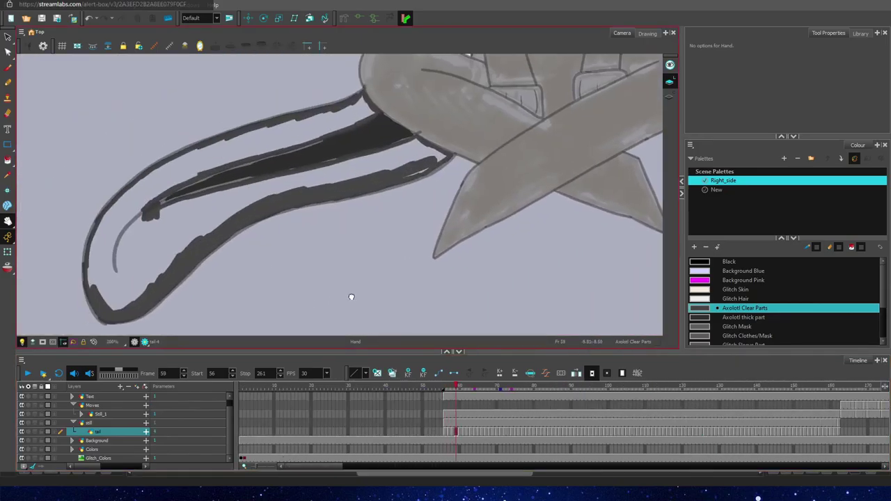
pyautogui.scroll(2, 323, 267)
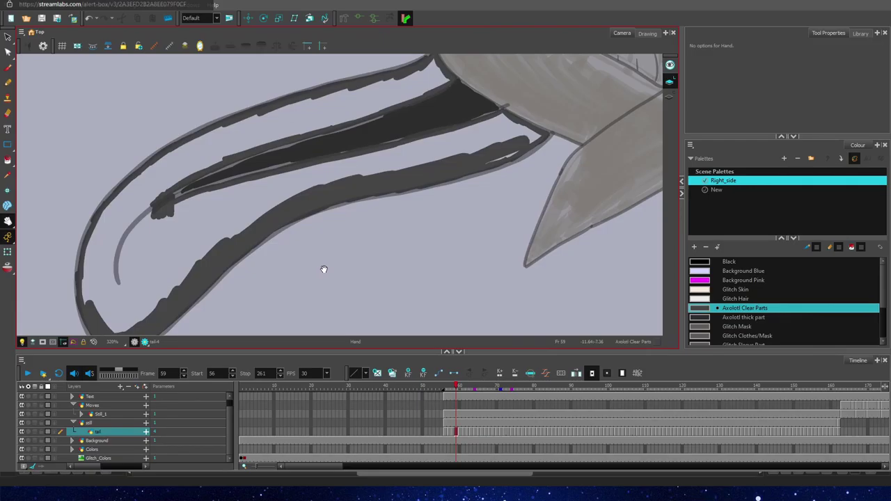
pyautogui.hotkey('alt', '/')
pyautogui.moveTo(83, 303)
pyautogui.mouseDown()
pyautogui.moveTo(167, 160)
pyautogui.moveTo(428, 63)
pyautogui.mouseUp()
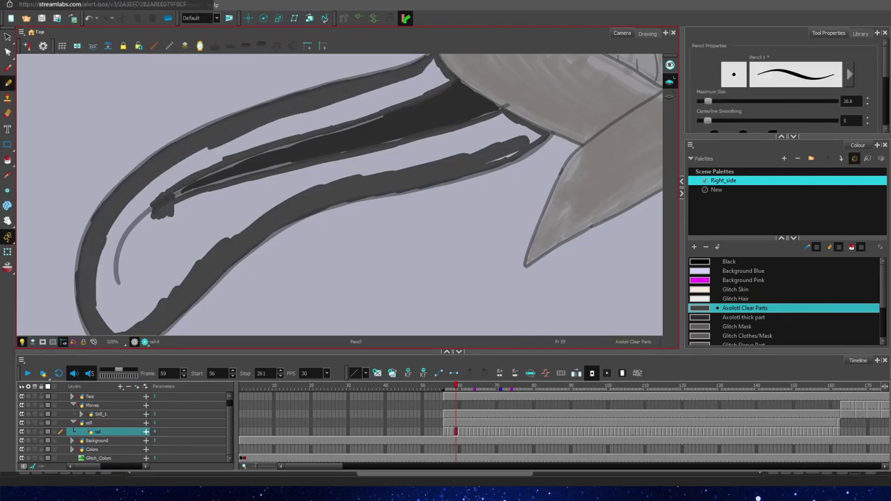
# Step: Fill the remaining gaps of the tail on frame 59, above and below the dark inner stripe
pyautogui.click(28, 374)
pyautogui.click(28, 374)
pyautogui.click(456, 433)
pyautogui.moveTo(104, 321)
pyautogui.mouseDown()
pyautogui.moveTo(126, 275)
pyautogui.moveTo(298, 179)
pyautogui.moveTo(149, 252)
pyautogui.moveTo(152, 208)
pyautogui.moveTo(374, 106)
pyautogui.moveTo(203, 167)
pyautogui.mouseUp()
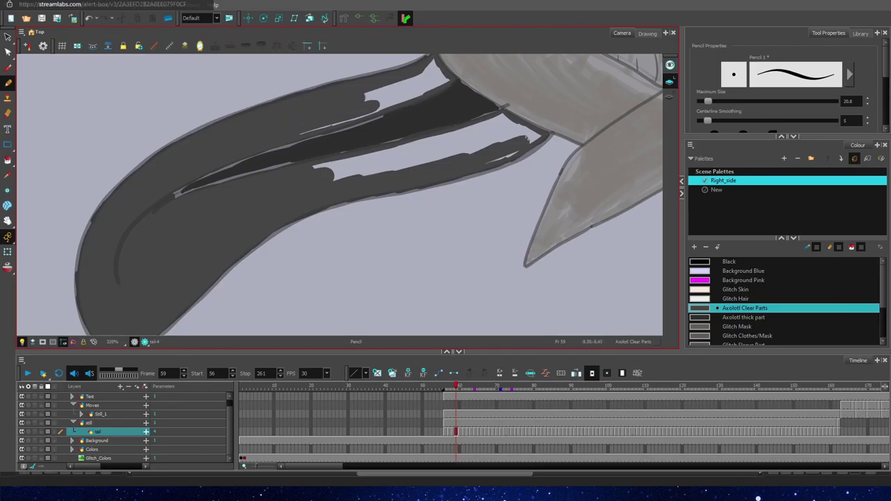
pyautogui.moveTo(536, 137)
pyautogui.mouseDown()
pyautogui.moveTo(495, 125)
pyautogui.moveTo(529, 116)
pyautogui.moveTo(344, 165)
pyautogui.moveTo(445, 155)
pyautogui.mouseUp()
pyautogui.moveTo(271, 224); pyautogui.dragTo(277, 253)
pyautogui.moveTo(447, 114)
pyautogui.mouseDown()
pyautogui.moveTo(372, 140)
pyautogui.moveTo(442, 103)
pyautogui.moveTo(209, 160)
pyautogui.moveTo(116, 200)
pyautogui.moveTo(83, 285)
pyautogui.moveTo(202, 178)
pyautogui.moveTo(433, 101)
pyautogui.mouseUp()
# Step: Fill the tail on frame 60 with Axolotl Clear Parts around the dark inner stripe
pyautogui.click(459, 432)
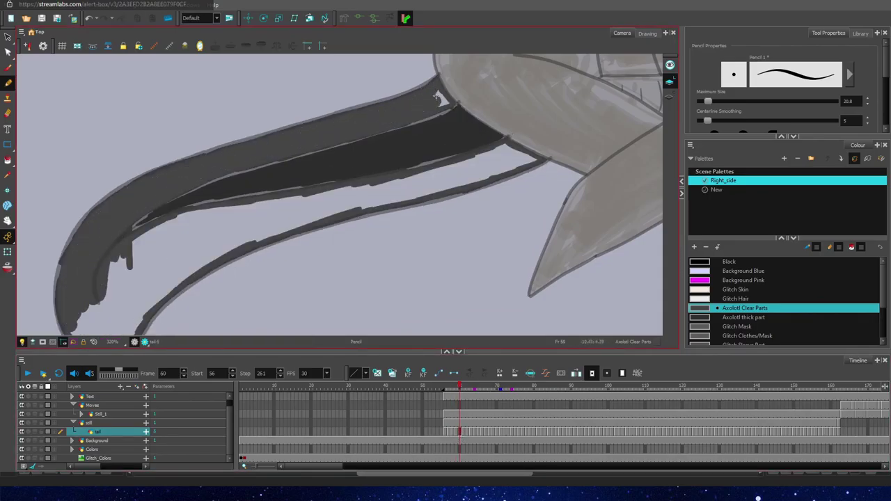
pyautogui.moveTo(472, 139)
pyautogui.mouseDown()
pyautogui.moveTo(363, 192)
pyautogui.moveTo(123, 266)
pyautogui.moveTo(217, 219)
pyautogui.moveTo(529, 159)
pyautogui.moveTo(278, 231)
pyautogui.moveTo(122, 327)
pyautogui.moveTo(293, 213)
pyautogui.mouseUp()
pyautogui.moveTo(447, 176); pyautogui.dragTo(515, 160)
pyautogui.click(8, 223)
pyautogui.moveTo(139, 292); pyautogui.dragTo(167, 245)
pyautogui.click(8, 83)
pyautogui.moveTo(104, 275)
pyautogui.mouseDown()
pyautogui.moveTo(114, 260)
pyautogui.moveTo(111, 278)
pyautogui.mouseUp()
# Step: Fill the tail on frame 61 with Axolotl Clear Parts around the dark inner stripe
pyautogui.click(463, 435)
pyautogui.click(8, 221)
pyautogui.moveTo(64, 87); pyautogui.dragTo(74, 129)
pyautogui.click(7, 83)
pyautogui.moveTo(133, 203)
pyautogui.mouseDown()
pyautogui.moveTo(89, 304)
pyautogui.moveTo(438, 177)
pyautogui.moveTo(567, 150)
pyautogui.moveTo(261, 207)
pyautogui.moveTo(185, 210)
pyautogui.moveTo(476, 83)
pyautogui.moveTo(220, 158)
pyautogui.moveTo(129, 300)
pyautogui.moveTo(185, 202)
pyautogui.mouseUp()
# Step: Fill the tail on frames 62 and 63 with Axolotl Clear Parts around the dark inner stripe
pyautogui.click(467, 433)
pyautogui.moveTo(100, 167)
pyautogui.mouseDown()
pyautogui.moveTo(61, 220)
pyautogui.moveTo(108, 284)
pyautogui.moveTo(550, 143)
pyautogui.moveTo(390, 170)
pyautogui.moveTo(207, 180)
pyautogui.moveTo(148, 169)
pyautogui.moveTo(386, 105)
pyautogui.moveTo(459, 71)
pyautogui.moveTo(399, 113)
pyautogui.moveTo(202, 126)
pyautogui.moveTo(112, 190)
pyautogui.moveTo(129, 278)
pyautogui.moveTo(139, 178)
pyautogui.mouseUp()
pyautogui.click(471, 433)
pyautogui.moveTo(64, 129)
pyautogui.mouseDown()
pyautogui.moveTo(28, 230)
pyautogui.moveTo(77, 243)
pyautogui.moveTo(221, 176)
pyautogui.moveTo(334, 170)
pyautogui.moveTo(529, 129)
pyautogui.moveTo(499, 143)
pyautogui.moveTo(202, 167)
pyautogui.moveTo(209, 122)
pyautogui.moveTo(453, 88)
pyautogui.moveTo(376, 73)
pyautogui.moveTo(108, 124)
pyautogui.moveTo(130, 174)
pyautogui.moveTo(84, 191)
pyautogui.mouseUp()
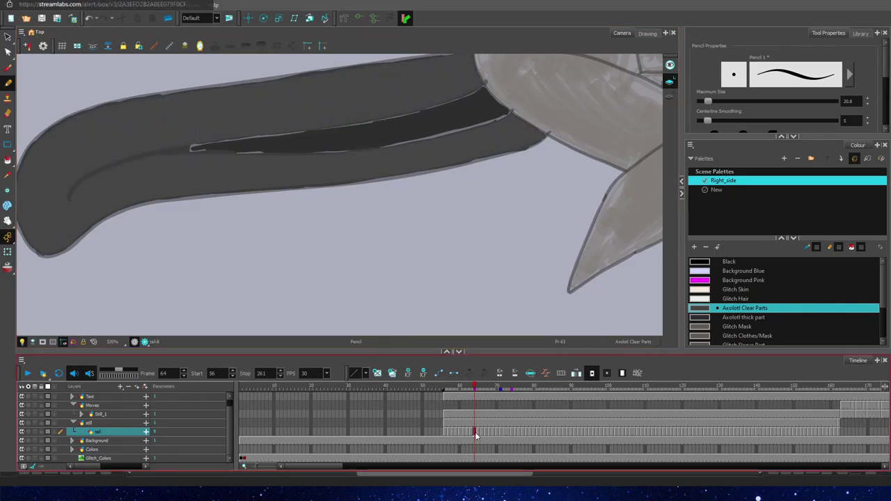
# Step: Fill the tail on frame 64 with Axolotl Clear Parts around the dark inner stripe
pyautogui.press('.')
pyautogui.moveTo(141, 259)
pyautogui.mouseDown()
pyautogui.moveTo(84, 314)
pyautogui.moveTo(538, 249)
pyautogui.moveTo(463, 263)
pyautogui.moveTo(198, 265)
pyautogui.moveTo(156, 274)
pyautogui.mouseUp()
pyautogui.moveTo(160, 240)
pyautogui.mouseDown()
pyautogui.moveTo(504, 195)
pyautogui.moveTo(508, 181)
pyautogui.moveTo(454, 189)
pyautogui.mouseUp()
pyautogui.moveTo(252, 214); pyautogui.dragTo(110, 236)
pyautogui.moveTo(126, 288); pyautogui.dragTo(141, 259)
# Step: Fill the tail on frame 65 with Axolotl Clear Parts around the dark inner stripe
pyautogui.click(478, 431)
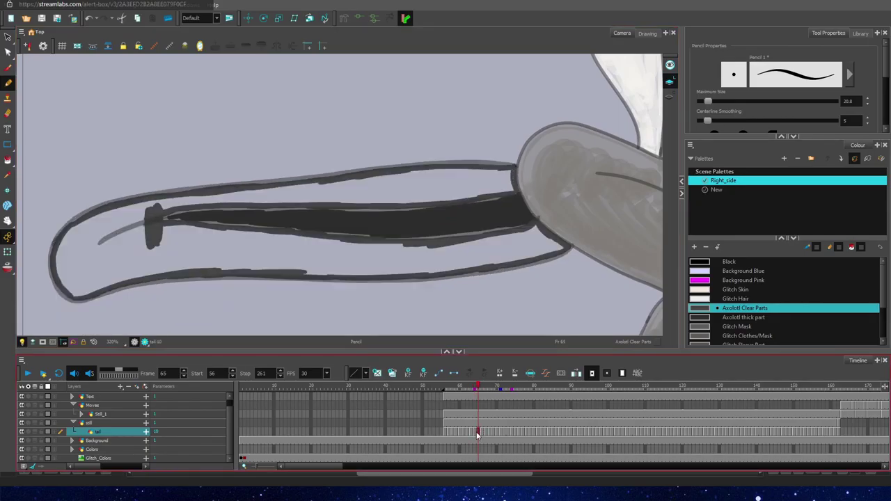
pyautogui.moveTo(61, 272)
pyautogui.mouseDown()
pyautogui.moveTo(74, 280)
pyautogui.moveTo(265, 259)
pyautogui.moveTo(503, 256)
pyautogui.moveTo(529, 233)
pyautogui.moveTo(446, 250)
pyautogui.moveTo(271, 249)
pyautogui.moveTo(104, 265)
pyautogui.moveTo(304, 189)
pyautogui.moveTo(437, 195)
pyautogui.moveTo(408, 195)
pyautogui.moveTo(383, 178)
pyautogui.mouseUp()
pyautogui.hotkey('ctrl', 'z')
pyautogui.hotkey('ctrl', 'shift', 'z')
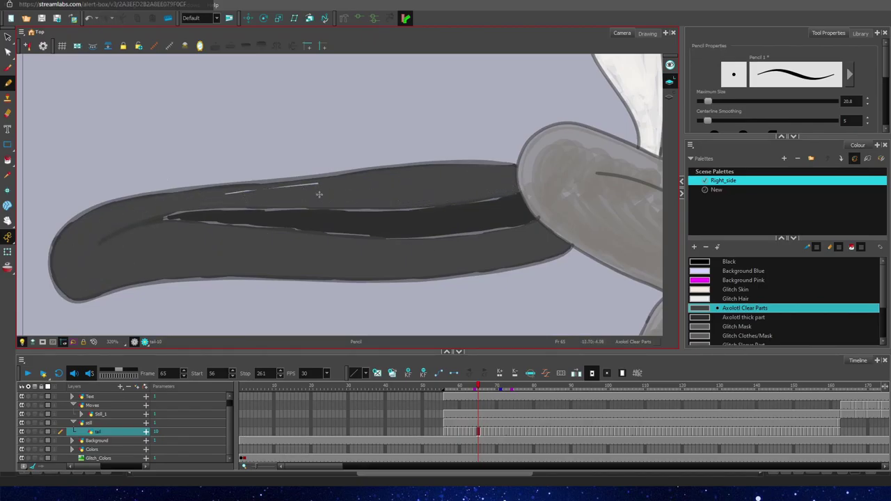
# Step: Fill the tail on frame 66 with Axolotl Clear Parts around the dark inner stripe
pyautogui.click(482, 431)
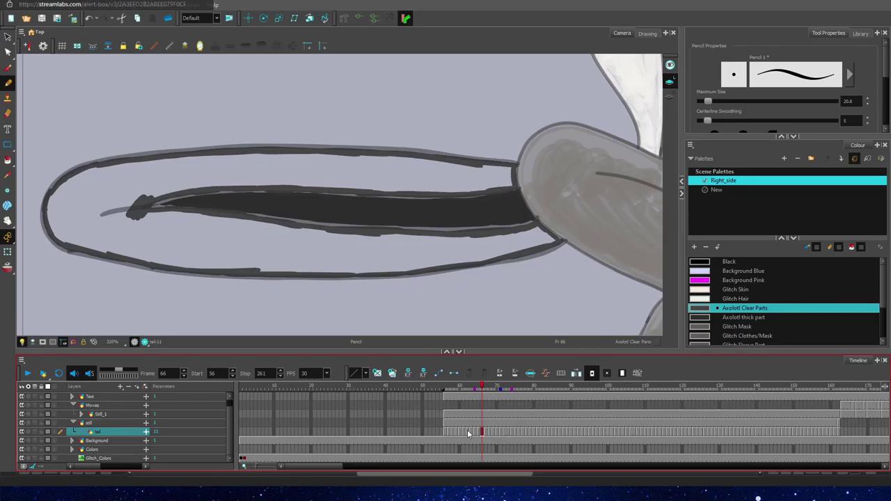
pyautogui.moveTo(75, 223); pyautogui.dragTo(95, 167)
pyautogui.moveTo(89, 242); pyautogui.dragTo(488, 260)
pyautogui.moveTo(523, 234)
pyautogui.mouseDown()
pyautogui.moveTo(428, 256)
pyautogui.moveTo(501, 240)
pyautogui.moveTo(387, 252)
pyautogui.moveTo(207, 229)
pyautogui.moveTo(350, 240)
pyautogui.moveTo(253, 224)
pyautogui.moveTo(170, 187)
pyautogui.moveTo(436, 180)
pyautogui.mouseUp()
pyautogui.moveTo(507, 182)
pyautogui.mouseDown()
pyautogui.moveTo(457, 189)
pyautogui.moveTo(345, 157)
pyautogui.moveTo(106, 182)
pyautogui.moveTo(313, 152)
pyautogui.moveTo(160, 215)
pyautogui.moveTo(257, 244)
pyautogui.mouseUp()
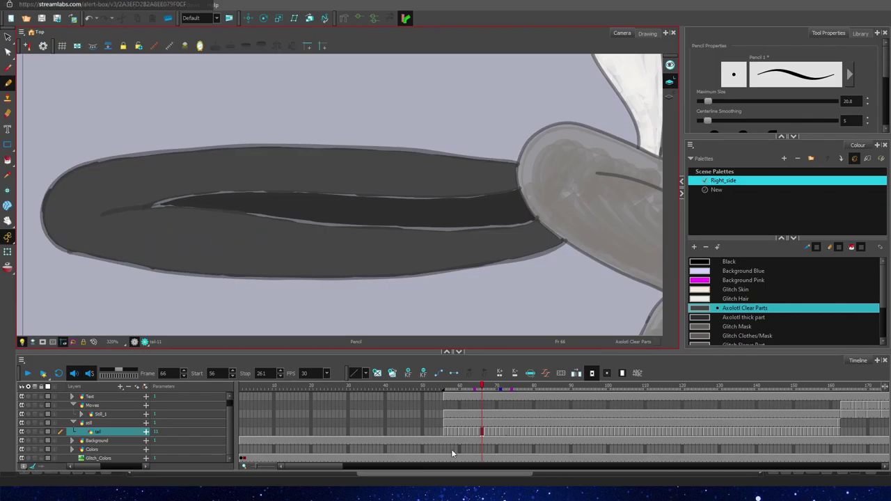
# Step: Fill the tail on frame 67 with Axolotl Clear Parts, undoing and repainting the misplaced strokes near the inner stripe
pyautogui.press('.')
pyautogui.moveTo(180, 188)
pyautogui.mouseDown()
pyautogui.moveTo(469, 161)
pyautogui.moveTo(212, 154)
pyautogui.mouseUp()
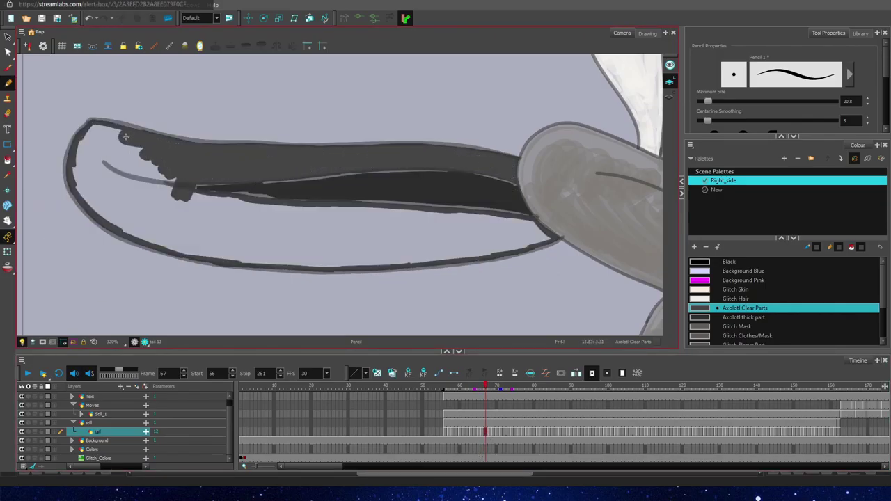
pyautogui.moveTo(125, 136)
pyautogui.mouseDown()
pyautogui.moveTo(82, 205)
pyautogui.moveTo(251, 260)
pyautogui.moveTo(537, 241)
pyautogui.moveTo(278, 210)
pyautogui.moveTo(440, 216)
pyautogui.mouseUp()
pyautogui.click(89, 18)
pyautogui.click(107, 18)
pyautogui.click(90, 20)
pyautogui.hotkey('ctrl', 'z')
pyautogui.moveTo(304, 212)
pyautogui.mouseDown()
pyautogui.moveTo(329, 211)
pyautogui.moveTo(321, 209)
pyautogui.moveTo(527, 223)
pyautogui.moveTo(559, 236)
pyautogui.moveTo(372, 219)
pyautogui.moveTo(406, 246)
pyautogui.moveTo(195, 221)
pyautogui.moveTo(185, 195)
pyautogui.mouseUp()
pyautogui.moveTo(246, 202)
pyautogui.mouseDown()
pyautogui.moveTo(187, 234)
pyautogui.moveTo(163, 197)
pyautogui.moveTo(121, 163)
pyautogui.mouseUp()
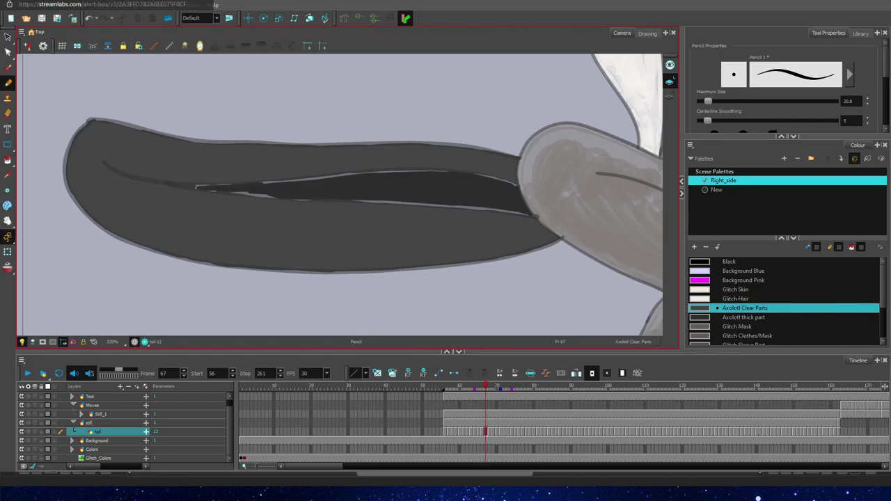
# Step: Fill the tail on frame 68 with Axolotl Clear Parts around the dark inner stripe
pyautogui.press('.')
pyautogui.press('space')
pyautogui.moveTo(271, 149); pyautogui.dragTo(288, 227)
pyautogui.moveTo(103, 171)
pyautogui.mouseDown()
pyautogui.moveTo(96, 206)
pyautogui.moveTo(112, 238)
pyautogui.moveTo(179, 277)
pyautogui.moveTo(330, 294)
pyautogui.moveTo(279, 310)
pyautogui.moveTo(566, 303)
pyautogui.moveTo(523, 316)
pyautogui.moveTo(524, 308)
pyautogui.moveTo(503, 310)
pyautogui.moveTo(490, 287)
pyautogui.moveTo(369, 307)
pyautogui.moveTo(395, 280)
pyautogui.moveTo(256, 272)
pyautogui.moveTo(303, 301)
pyautogui.moveTo(214, 268)
pyautogui.moveTo(238, 234)
pyautogui.moveTo(511, 239)
pyautogui.moveTo(515, 230)
pyautogui.moveTo(274, 219)
pyautogui.mouseUp()
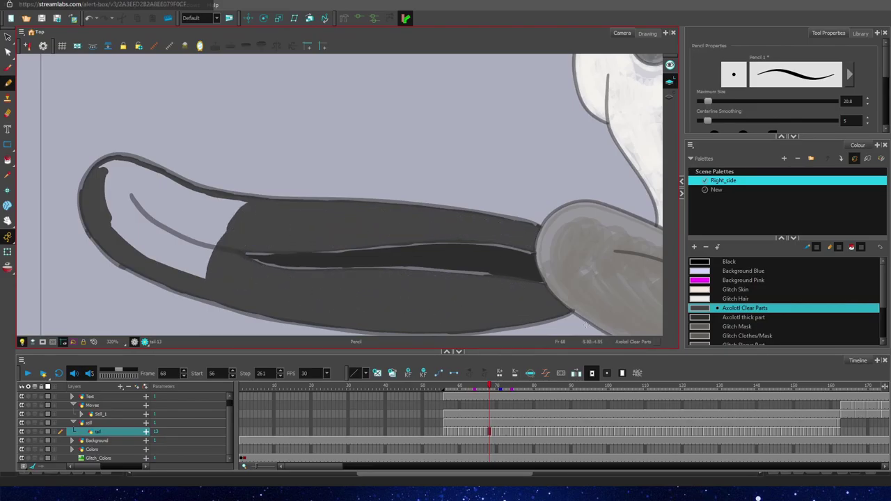
pyautogui.moveTo(225, 202)
pyautogui.mouseDown()
pyautogui.moveTo(152, 176)
pyautogui.moveTo(219, 239)
pyautogui.moveTo(187, 272)
pyautogui.moveTo(126, 179)
pyautogui.moveTo(172, 196)
pyautogui.mouseUp()
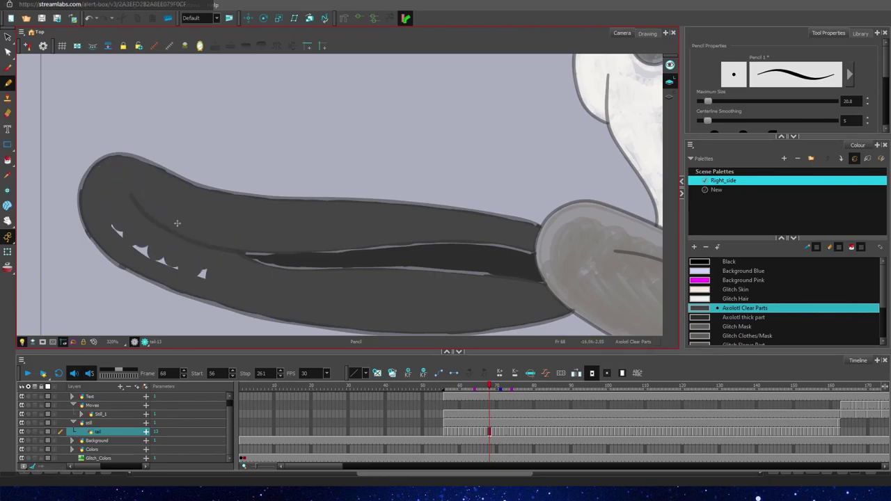
# Step: Fill the tail on frame 69 with Axolotl Clear Parts around the dark inner stripe
pyautogui.press('.')
pyautogui.moveTo(143, 112)
pyautogui.mouseDown()
pyautogui.moveTo(115, 185)
pyautogui.moveTo(212, 257)
pyautogui.moveTo(373, 289)
pyautogui.moveTo(223, 164)
pyautogui.moveTo(306, 195)
pyautogui.mouseUp()
pyautogui.moveTo(536, 221)
pyautogui.mouseDown()
pyautogui.moveTo(484, 215)
pyautogui.moveTo(285, 178)
pyautogui.mouseUp()
pyautogui.moveTo(533, 238)
pyautogui.mouseDown()
pyautogui.moveTo(440, 224)
pyautogui.moveTo(285, 236)
pyautogui.moveTo(342, 276)
pyautogui.moveTo(538, 283)
pyautogui.moveTo(558, 302)
pyautogui.moveTo(506, 291)
pyautogui.mouseUp()
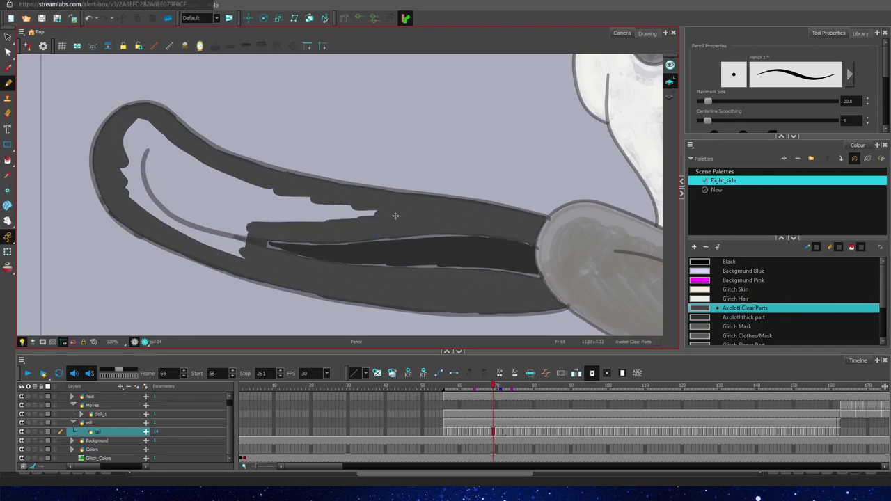
pyautogui.moveTo(395, 216)
pyautogui.mouseDown()
pyautogui.moveTo(272, 202)
pyautogui.moveTo(243, 183)
pyautogui.moveTo(235, 216)
pyautogui.moveTo(193, 225)
pyautogui.mouseUp()
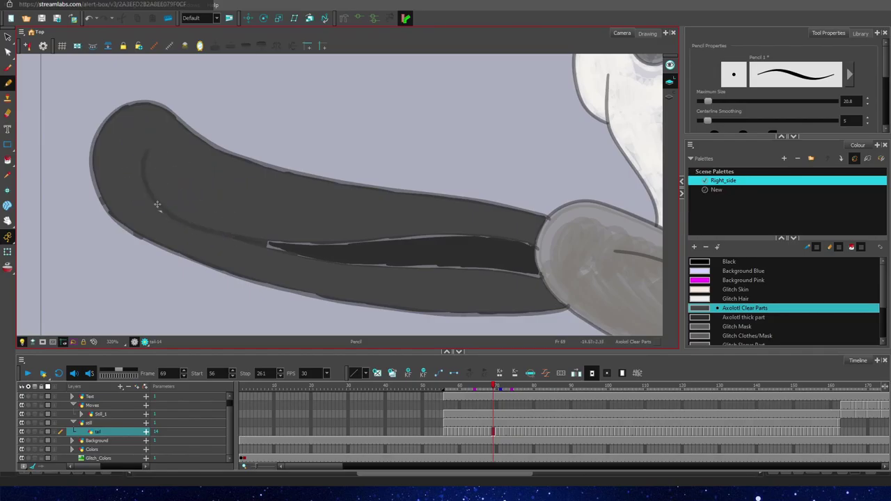
# Step: Fill the tail on frame 70 with Axolotl Clear Parts around the dark inner stripe
pyautogui.press('.')
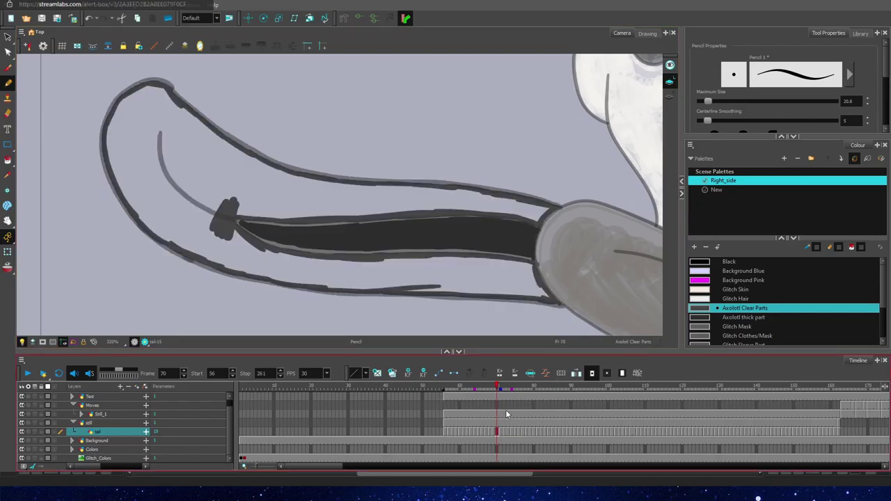
pyautogui.moveTo(129, 101)
pyautogui.mouseDown()
pyautogui.moveTo(177, 240)
pyautogui.moveTo(306, 278)
pyautogui.moveTo(295, 278)
pyautogui.moveTo(525, 289)
pyautogui.mouseUp()
pyautogui.moveTo(406, 262); pyautogui.dragTo(524, 282)
pyautogui.moveTo(245, 255)
pyautogui.mouseDown()
pyautogui.moveTo(140, 137)
pyautogui.moveTo(193, 111)
pyautogui.moveTo(167, 107)
pyautogui.mouseUp()
pyautogui.hotkey('ctrl', 'z')
pyautogui.click(108, 19)
pyautogui.hotkey('alt', 'e')
pyautogui.click(8, 83)
pyautogui.moveTo(244, 167); pyautogui.dragTo(541, 211)
# Step: Fill the tail on frame 71 with Axolotl Clear Parts around the dark inner stripe
pyautogui.click(502, 433)
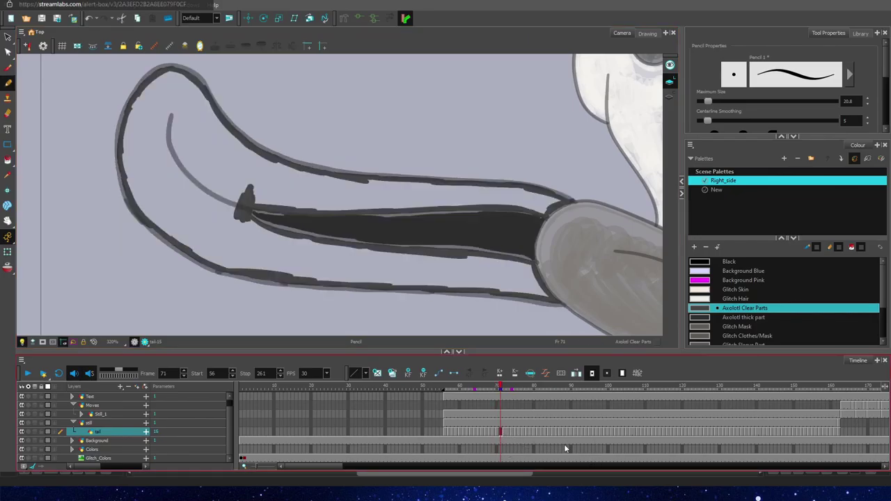
pyautogui.moveTo(168, 73)
pyautogui.mouseDown()
pyautogui.moveTo(148, 223)
pyautogui.moveTo(254, 271)
pyautogui.moveTo(525, 291)
pyautogui.mouseUp()
pyautogui.moveTo(492, 264)
pyautogui.mouseDown()
pyautogui.moveTo(433, 263)
pyautogui.moveTo(245, 222)
pyautogui.moveTo(208, 199)
pyautogui.moveTo(182, 87)
pyautogui.moveTo(261, 163)
pyautogui.moveTo(554, 203)
pyautogui.moveTo(396, 193)
pyautogui.moveTo(188, 209)
pyautogui.moveTo(171, 118)
pyautogui.moveTo(202, 186)
pyautogui.mouseUp()
# Step: Fill the outlined tail on frame 72 with Axolotl Clear Parts around the dark inner stripe
pyautogui.press('.')
pyautogui.press('.')
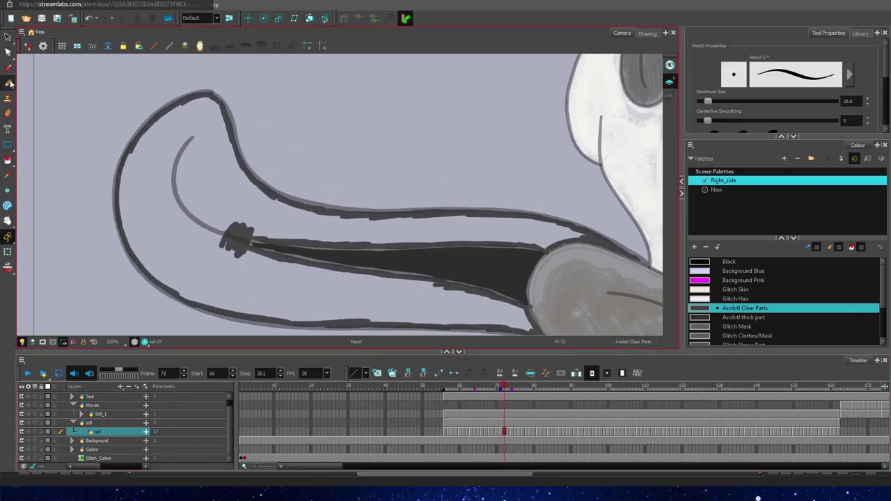
pyautogui.click(9, 83)
pyautogui.moveTo(205, 101)
pyautogui.mouseDown()
pyautogui.moveTo(172, 112)
pyautogui.moveTo(142, 227)
pyautogui.moveTo(168, 270)
pyautogui.moveTo(254, 307)
pyautogui.moveTo(433, 247)
pyautogui.moveTo(518, 318)
pyautogui.moveTo(349, 310)
pyautogui.mouseUp()
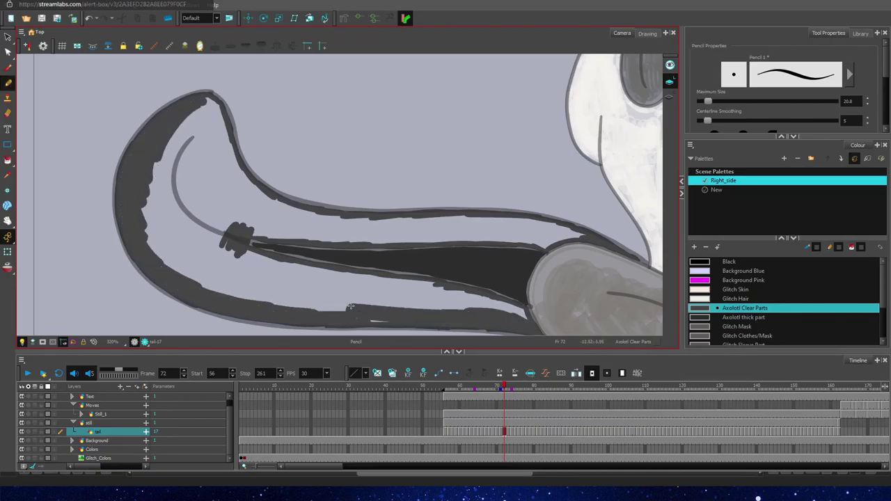
pyautogui.moveTo(521, 311)
pyautogui.mouseDown()
pyautogui.moveTo(257, 279)
pyautogui.moveTo(247, 232)
pyautogui.moveTo(553, 235)
pyautogui.mouseUp()
pyautogui.moveTo(478, 227)
pyautogui.mouseDown()
pyautogui.moveTo(240, 213)
pyautogui.moveTo(255, 203)
pyautogui.moveTo(317, 215)
pyautogui.moveTo(258, 196)
pyautogui.moveTo(214, 115)
pyautogui.moveTo(198, 109)
pyautogui.moveTo(169, 158)
pyautogui.moveTo(154, 230)
pyautogui.moveTo(194, 198)
pyautogui.moveTo(215, 265)
pyautogui.moveTo(318, 306)
pyautogui.moveTo(464, 309)
pyautogui.moveTo(307, 271)
pyautogui.mouseUp()
# Step: Play the animation and scrub back to frame 56 to review the filled tail on the whole character
pyautogui.scroll(-9, 307, 271)
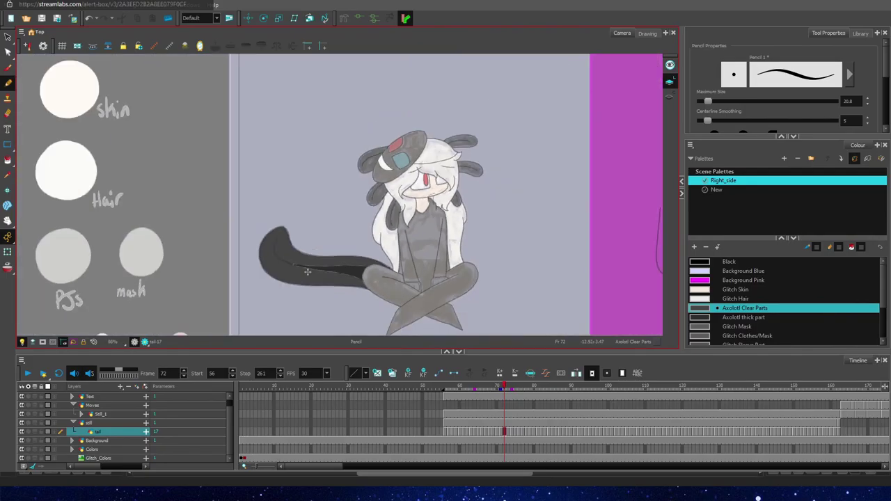
pyautogui.press('space')
pyautogui.moveTo(447, 241); pyautogui.dragTo(410, 191)
pyautogui.click(30, 375)
pyautogui.scroll(7, 269, 223)
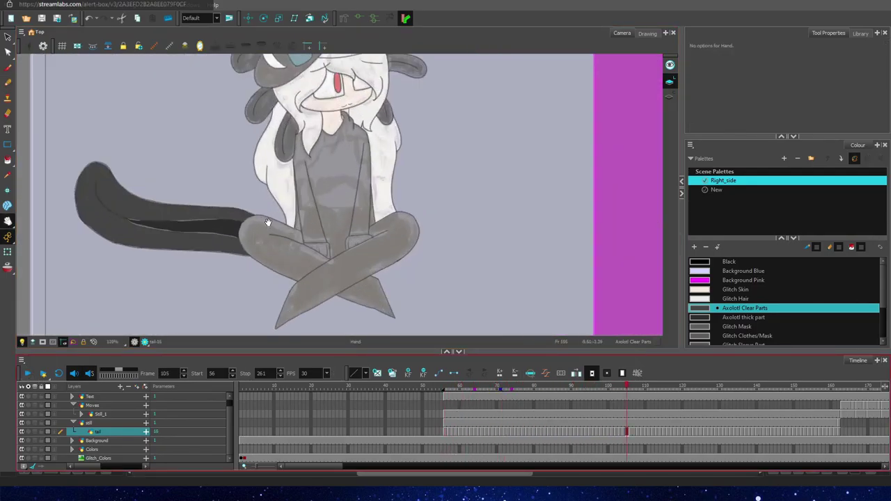
pyautogui.moveTo(269, 223); pyautogui.dragTo(556, 223)
pyautogui.moveTo(626, 388); pyautogui.dragTo(443, 429)
pyautogui.scroll(-4, 421, 237)
pyautogui.moveTo(421, 236); pyautogui.dragTo(385, 159)
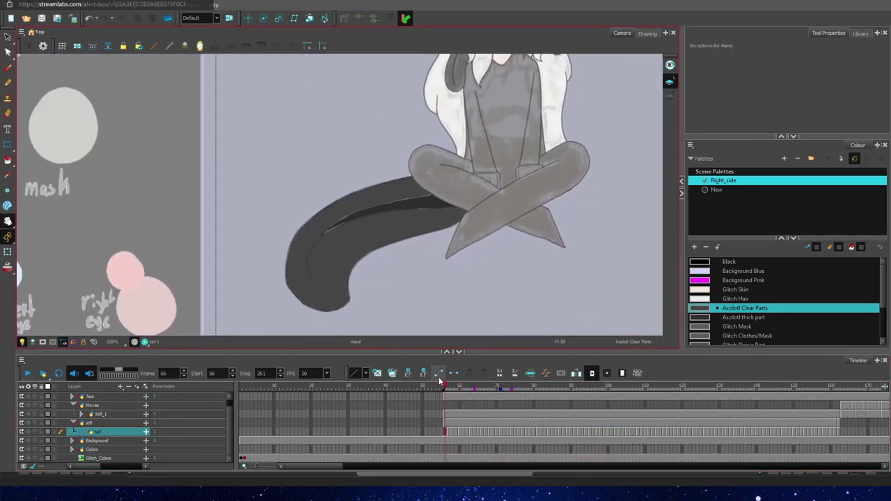
# Step: Touch up the gap beside the tail's dark inner stripe with the Pencil on a frame just after 56
pyautogui.click(454, 387)
pyautogui.click(8, 83)
pyautogui.moveTo(363, 209); pyautogui.dragTo(389, 202)
# Step: Scrub to frame 85 and play the animation to review the coloured tail on the whole character
pyautogui.click(463, 387)
pyautogui.moveTo(463, 386); pyautogui.dragTo(555, 378)
pyautogui.click(766, 317)
pyautogui.scroll(-2, 541, 205)
pyautogui.click(7, 220)
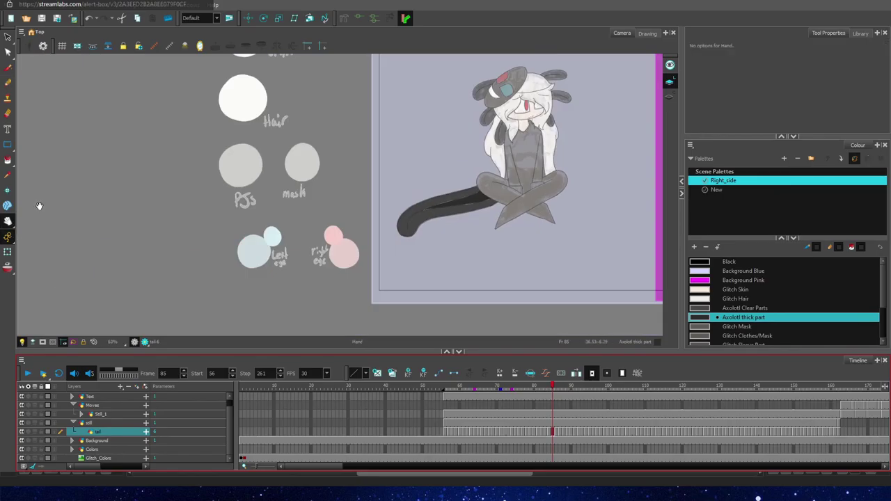
pyautogui.moveTo(445, 188); pyautogui.dragTo(340, 227)
pyautogui.click(449, 388)
pyautogui.click(447, 431)
pyautogui.click(29, 374)
pyautogui.click(29, 374)
pyautogui.scroll(2, 413, 267)
pyautogui.scroll(-2, 414, 267)
# Step: Nest the still layer inside Colors and collapse the Moves group in the timeline
pyautogui.click(7, 82)
pyautogui.click(774, 308)
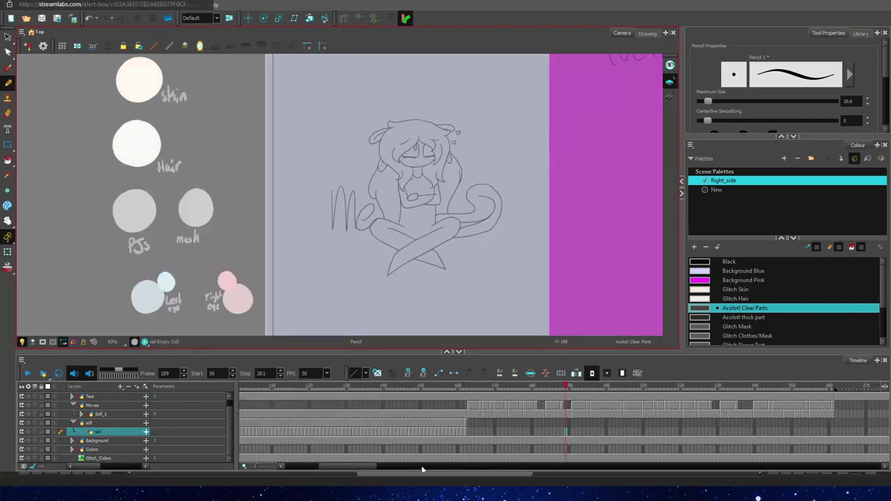
pyautogui.moveTo(367, 467); pyautogui.dragTo(380, 467)
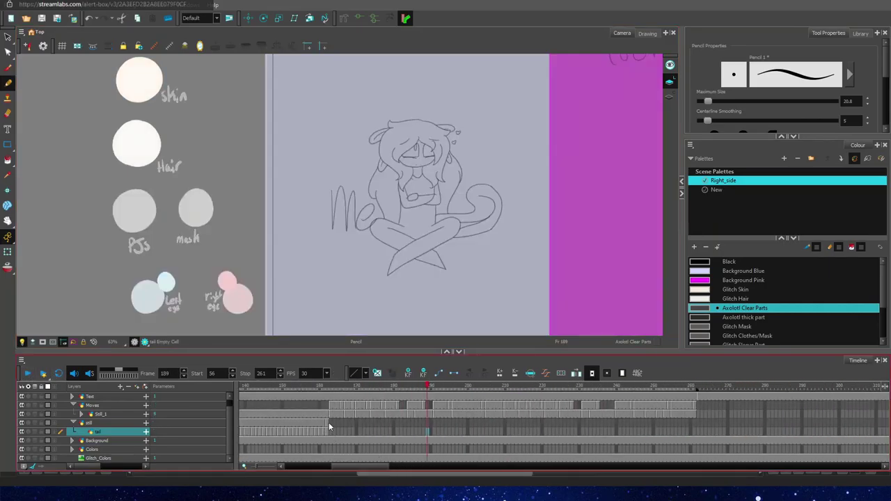
pyautogui.click(73, 423)
pyautogui.moveTo(97, 451); pyautogui.dragTo(98, 450)
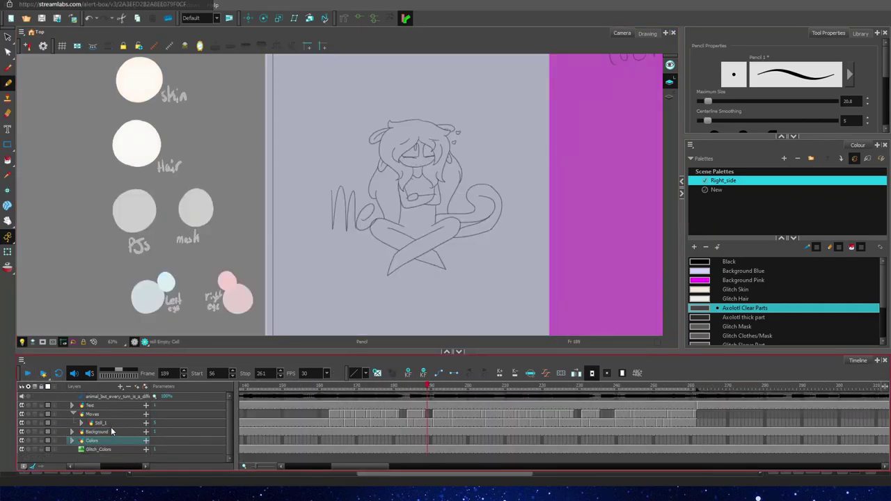
pyautogui.click(74, 414)
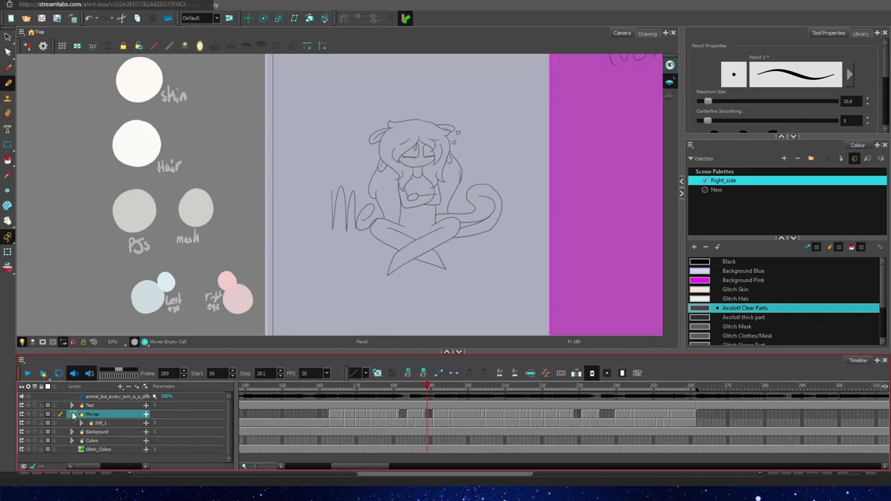
pyautogui.click(72, 414)
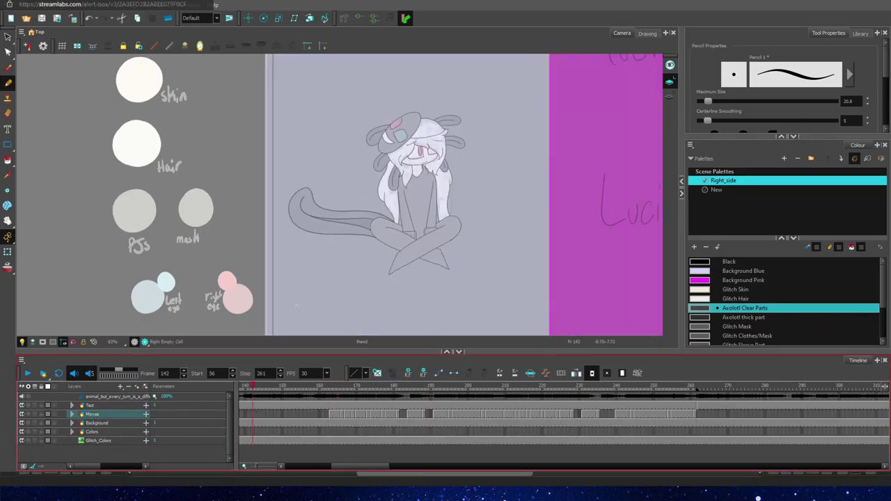
# Step: Place the Right layer between Moves and Background, and check the sketched pose at frame 167
pyautogui.click(73, 414)
pyautogui.click(73, 422)
pyautogui.moveTo(92, 422)
pyautogui.mouseDown()
pyautogui.moveTo(92, 410)
pyautogui.moveTo(107, 427)
pyautogui.moveTo(82, 426)
pyautogui.mouseUp()
pyautogui.hotkey('ctrl', 'z')
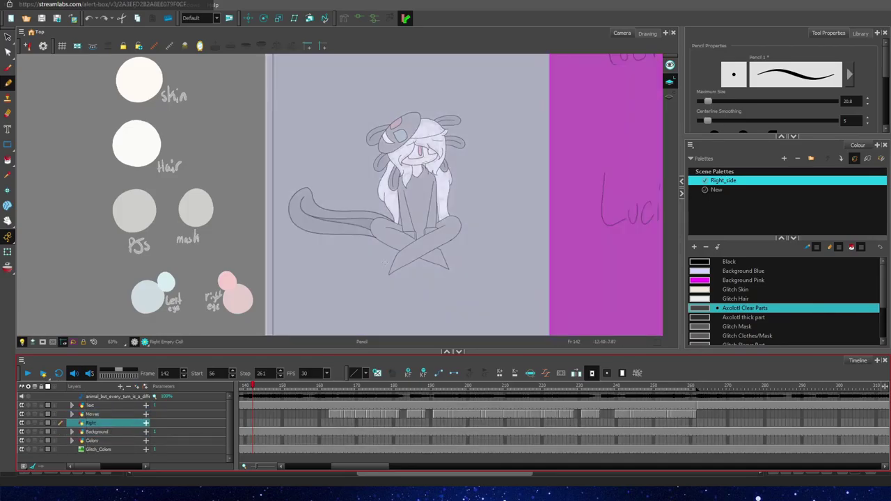
pyautogui.scroll(-2, 392, 251)
pyautogui.click(332, 422)
pyautogui.scroll(1, 402, 252)
pyautogui.click(345, 422)
pyautogui.scroll(4, 399, 244)
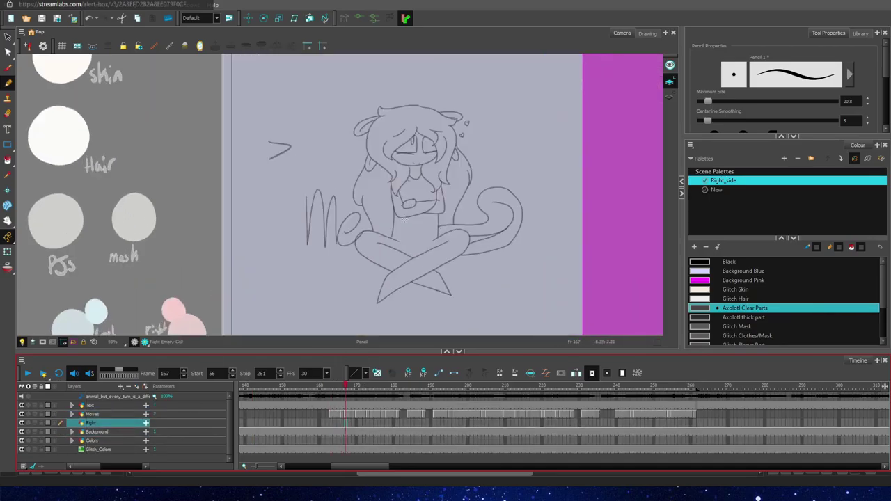
pyautogui.press('space')
pyautogui.moveTo(431, 207); pyautogui.dragTo(335, 164)
# Step: Replace the Right layer in the layer list with the down layer, placed between Background and Colors
pyautogui.moveTo(99, 423); pyautogui.dragTo(105, 406)
pyautogui.click(72, 441)
pyautogui.scroll(-4, 75, 445)
pyautogui.scroll(2, 98, 407)
pyautogui.press('Delete')
pyautogui.moveTo(111, 442); pyautogui.dragTo(104, 401)
pyautogui.click(74, 414)
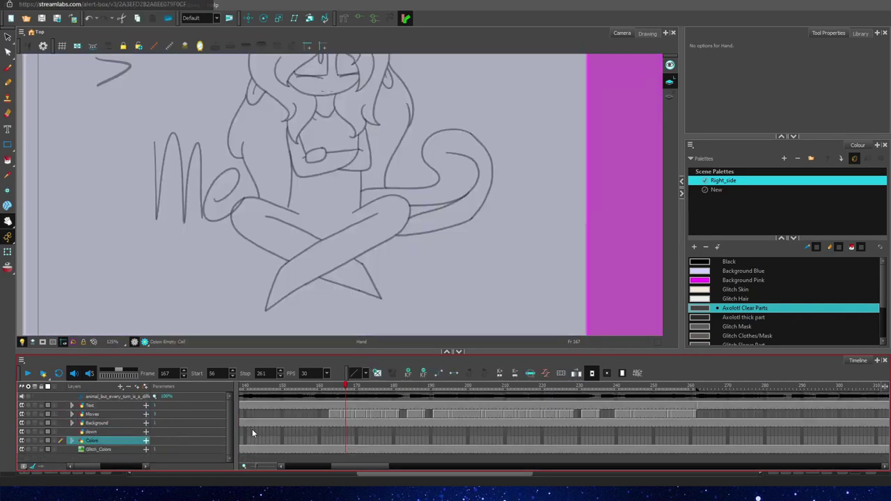
# Step: Go to frame 163 on the down layer and set up the Pencil with the Glitch Clothes/Mask colour at the feet
pyautogui.click(330, 432)
pyautogui.scroll(3, 312, 272)
pyautogui.moveTo(312, 272); pyautogui.dragTo(284, 187)
pyautogui.click(8, 82)
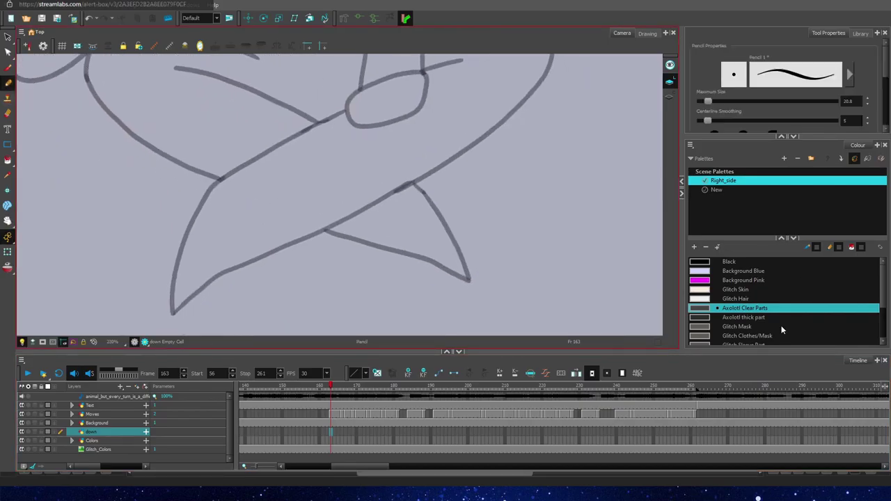
pyautogui.click(786, 336)
pyautogui.moveTo(213, 209); pyautogui.dragTo(294, 176)
pyautogui.moveTo(227, 237); pyautogui.dragTo(318, 189)
pyautogui.hotkey('ctrl', 'z')
pyautogui.hotkey('ctrl', 'z')
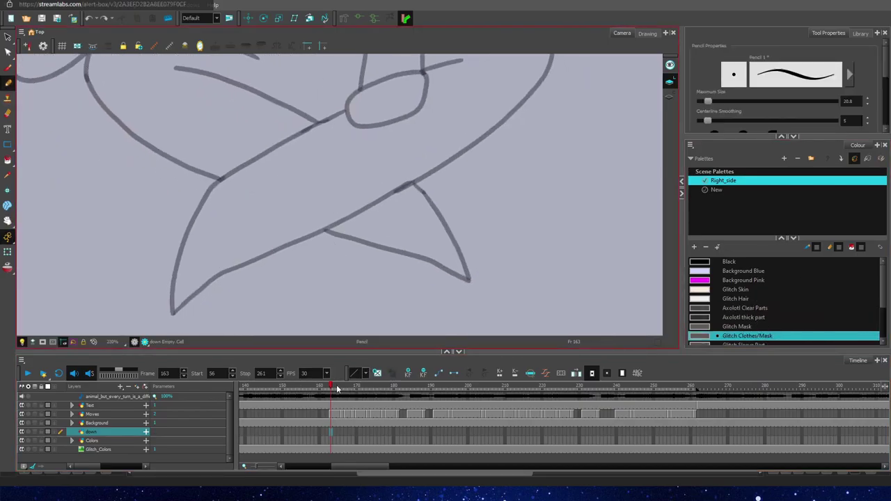
# Step: Set the pencil's maximum size to 10 and paint a first stroke inside the front lower leg
pyautogui.scroll(2, 217, 222)
pyautogui.scroll(-2, 217, 223)
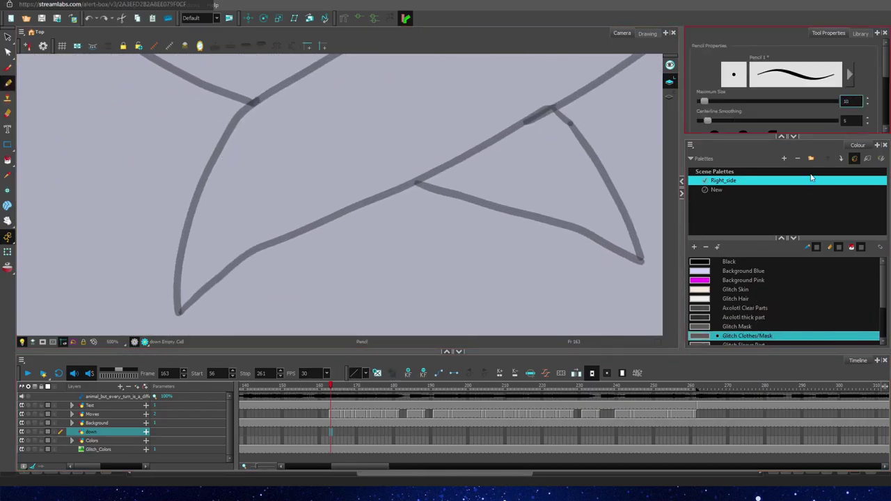
pyautogui.moveTo(235, 224); pyautogui.dragTo(367, 144)
# Step: Paste a copy of the frame 163 drawing further along the down layer
pyautogui.click(331, 432)
pyautogui.hotkey('ctrl', 'c')
pyautogui.click(383, 432)
pyautogui.hotkey('ctrl', 'v')
pyautogui.click(335, 435)
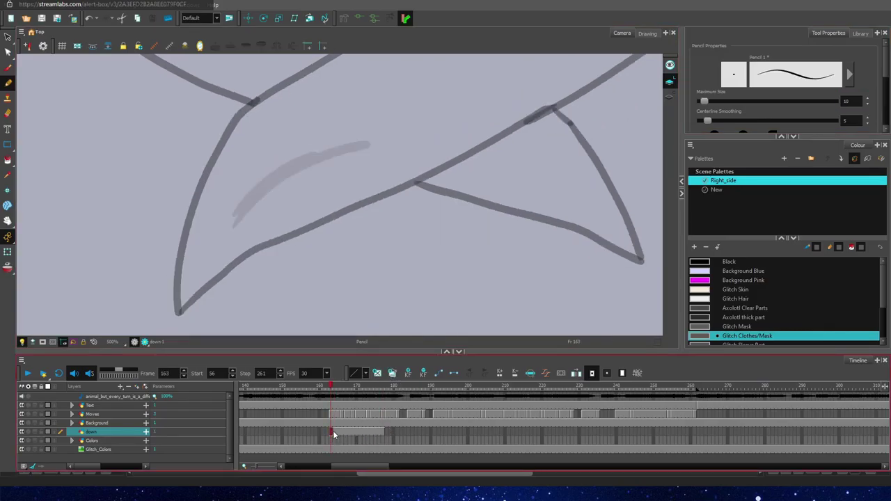
# Step: Move Background below Colors, and trace the inside edges of the crossed feet on frame 163 in Glitch Clothes/Mask
pyautogui.moveTo(109, 424); pyautogui.dragTo(104, 445)
pyautogui.click(334, 422)
pyautogui.moveTo(192, 266); pyautogui.dragTo(213, 190)
pyautogui.moveTo(184, 303); pyautogui.dragTo(446, 154)
pyautogui.press('space')
pyautogui.moveTo(610, 114); pyautogui.dragTo(377, 169)
pyautogui.moveTo(226, 243); pyautogui.dragTo(197, 237)
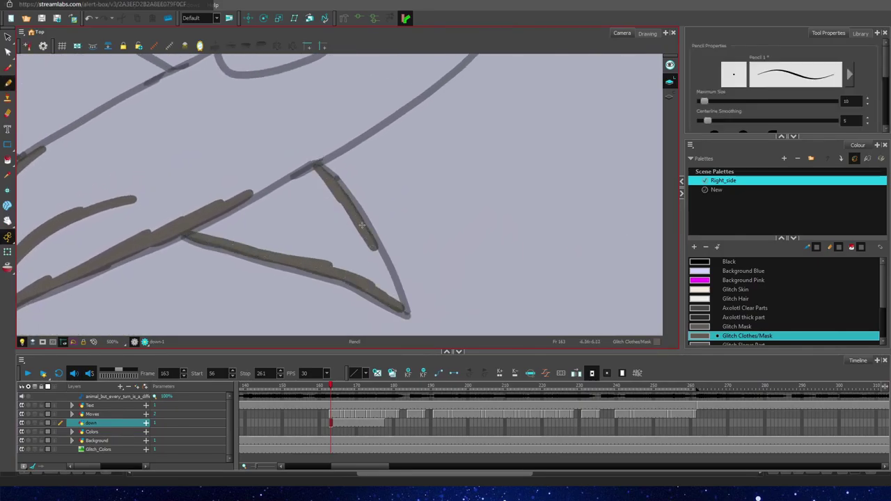
# Step: Trace around the oval hand on the lap and along the inside of the right knee and thigh
pyautogui.scroll(3, 344, 217)
pyautogui.hscroll(2, 344, 218)
pyautogui.moveTo(123, 233); pyautogui.dragTo(115, 207)
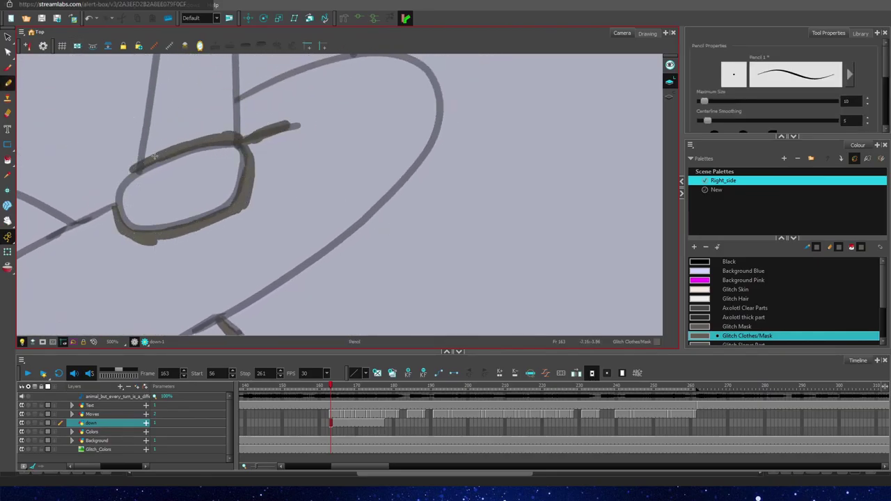
pyautogui.moveTo(233, 105); pyautogui.dragTo(352, 61)
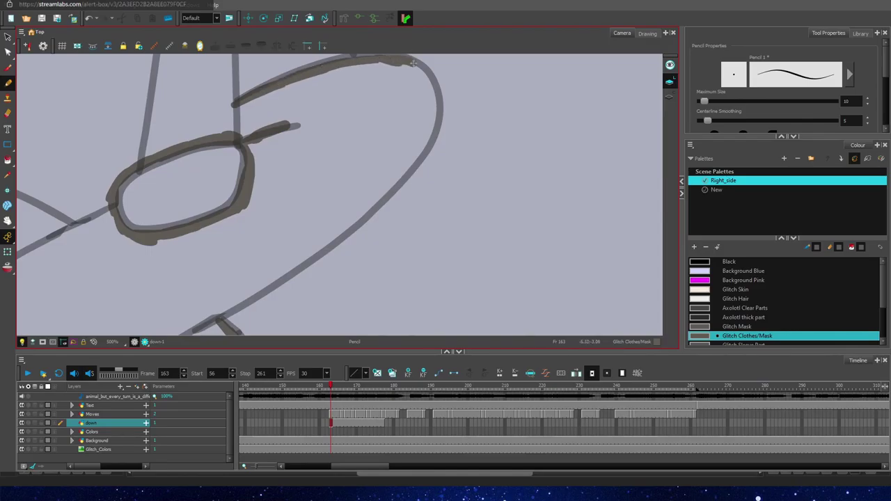
pyautogui.moveTo(440, 106)
pyautogui.mouseDown()
pyautogui.moveTo(335, 237)
pyautogui.moveTo(192, 323)
pyautogui.mouseUp()
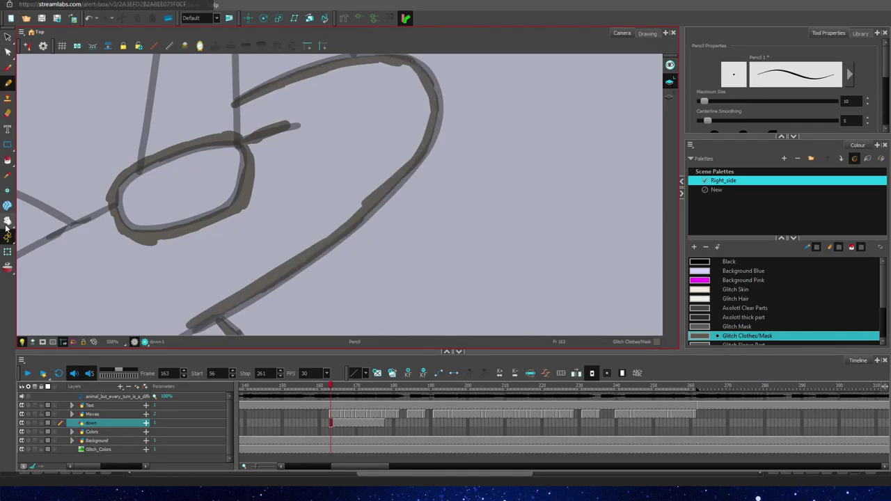
# Step: Trace the inside edge of the left knee and thigh in Glitch Clothes/Mask
pyautogui.press('space')
pyautogui.moveTo(44, 248); pyautogui.dragTo(398, 253)
pyautogui.moveTo(96, 88)
pyautogui.mouseDown()
pyautogui.moveTo(75, 129)
pyautogui.moveTo(117, 217)
pyautogui.moveTo(269, 305)
pyautogui.mouseUp()
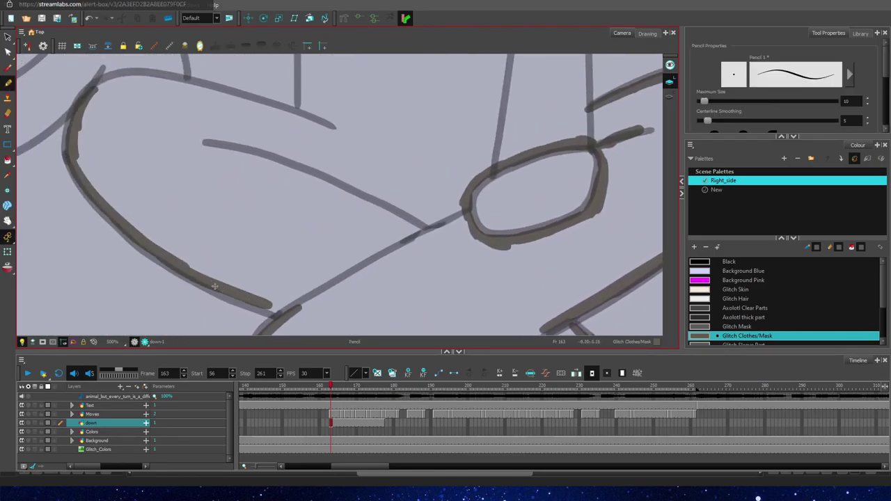
pyautogui.moveTo(303, 116)
pyautogui.mouseDown()
pyautogui.moveTo(165, 80)
pyautogui.moveTo(94, 92)
pyautogui.mouseUp()
# Step: Trace both sides of the torso down to the thighs in Glitch Clothes/Mask
pyautogui.press('space')
pyautogui.moveTo(500, 64)
pyautogui.mouseDown()
pyautogui.moveTo(346, 111)
pyautogui.moveTo(341, 252)
pyautogui.mouseUp()
pyautogui.moveTo(144, 121); pyautogui.dragTo(146, 327)
pyautogui.moveTo(422, 183); pyautogui.dragTo(427, 309)
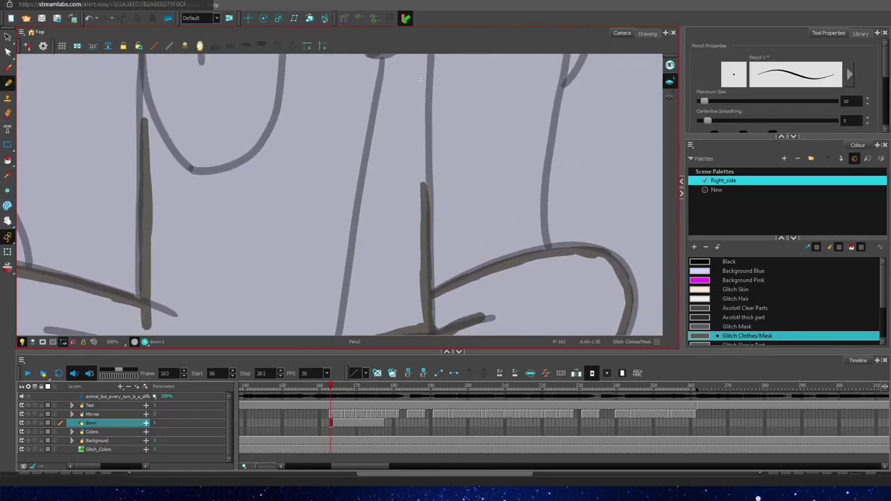
pyautogui.moveTo(421, 80); pyautogui.dragTo(424, 212)
# Step: Trace the clothing edge along the left shoulder, the raised cuff and the hair lock over the chest
pyautogui.press('space')
pyautogui.moveTo(109, 173); pyautogui.dragTo(86, 351)
pyautogui.moveTo(150, 78)
pyautogui.mouseDown()
pyautogui.moveTo(125, 142)
pyautogui.moveTo(119, 288)
pyautogui.mouseUp()
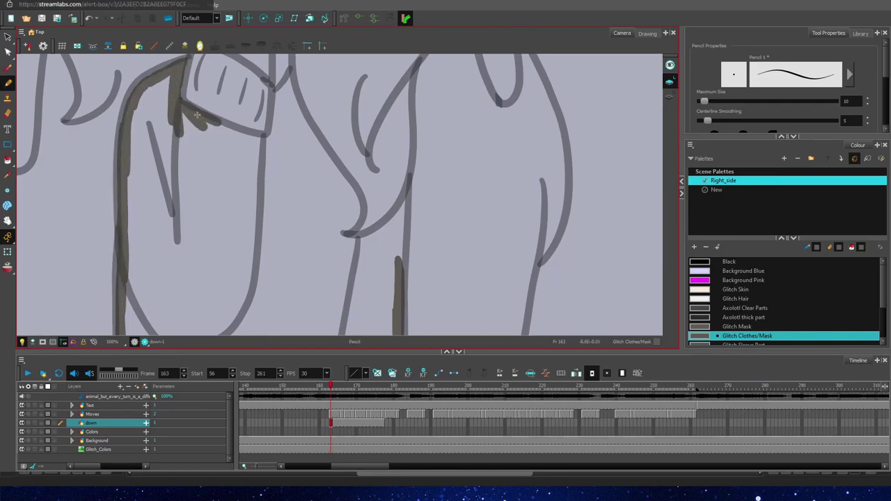
pyautogui.moveTo(297, 113); pyautogui.dragTo(354, 213)
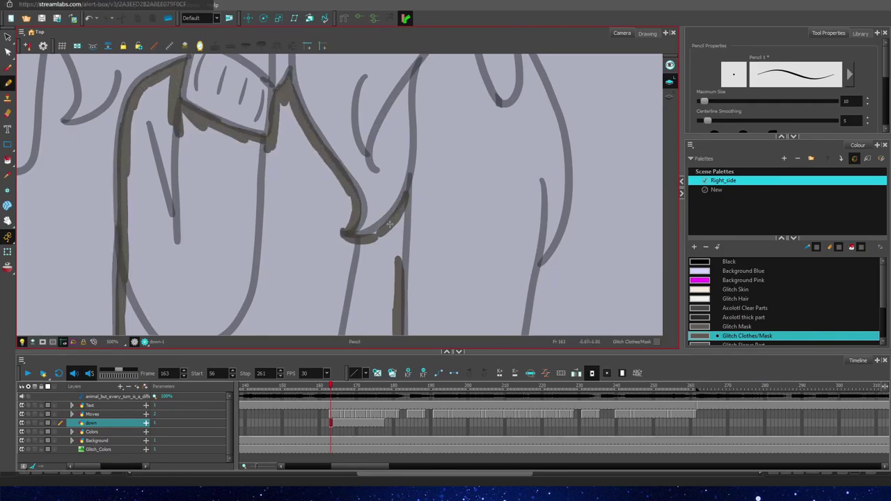
# Step: Set the pencil's maximum size to 22 and fill the upper torso and raised sleeve with Glitch Clothes/Mask
pyautogui.press('space')
pyautogui.moveTo(343, 112)
pyautogui.mouseDown()
pyautogui.moveTo(364, 205)
pyautogui.moveTo(378, 173)
pyautogui.moveTo(361, 116)
pyautogui.mouseUp()
pyautogui.moveTo(186, 78)
pyautogui.mouseDown()
pyautogui.moveTo(167, 136)
pyautogui.moveTo(189, 119)
pyautogui.moveTo(217, 207)
pyautogui.mouseUp()
pyautogui.doubleClick(849, 101)
pyautogui.write('22')
pyautogui.moveTo(317, 234)
pyautogui.mouseDown()
pyautogui.moveTo(291, 225)
pyautogui.moveTo(303, 268)
pyautogui.moveTo(310, 112)
pyautogui.moveTo(229, 174)
pyautogui.moveTo(348, 181)
pyautogui.moveTo(393, 320)
pyautogui.moveTo(183, 284)
pyautogui.mouseUp()
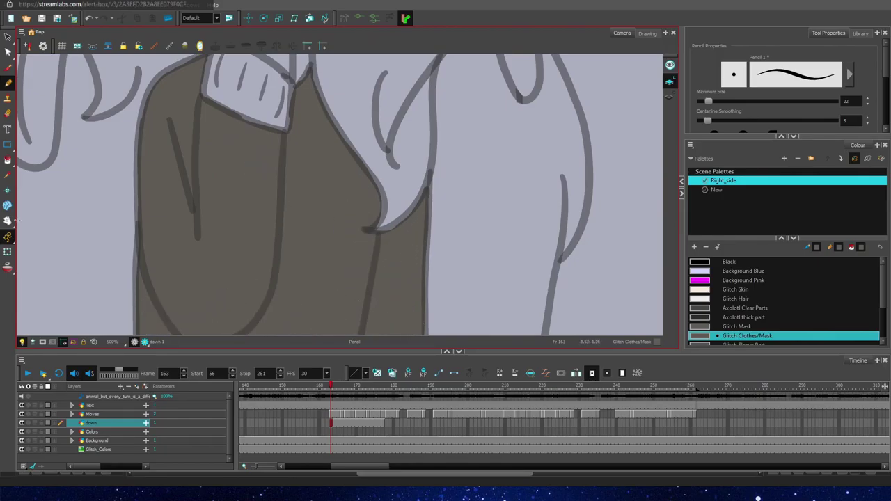
# Step: Fill the lower torso and upper thighs with Glitch Clothes/Mask, leaving the oval hand empty
pyautogui.press('space')
pyautogui.moveTo(395, 329); pyautogui.dragTo(424, 73)
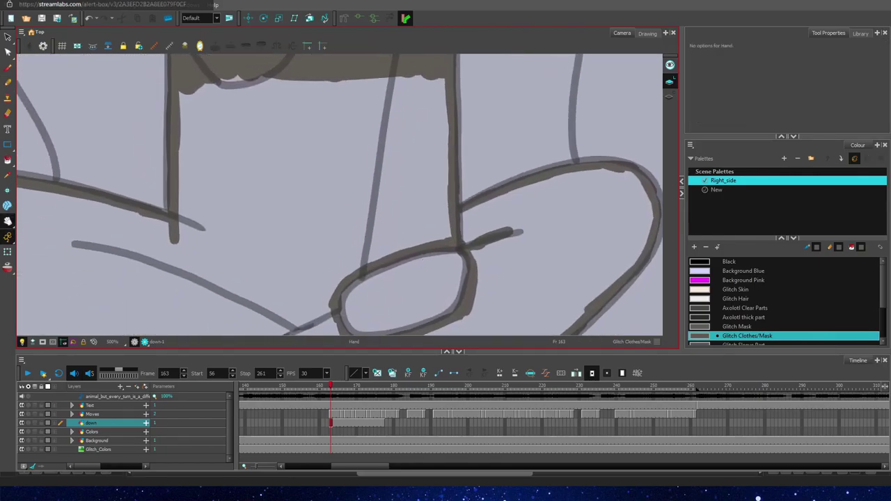
pyautogui.moveTo(218, 136); pyautogui.dragTo(213, 130)
pyautogui.moveTo(192, 84); pyautogui.dragTo(185, 266)
pyautogui.moveTo(329, 277)
pyautogui.mouseDown()
pyautogui.moveTo(442, 227)
pyautogui.moveTo(442, 327)
pyautogui.mouseUp()
pyautogui.moveTo(325, 275)
pyautogui.mouseDown()
pyautogui.moveTo(324, 327)
pyautogui.moveTo(529, 322)
pyautogui.moveTo(638, 201)
pyautogui.moveTo(492, 223)
pyautogui.mouseUp()
pyautogui.moveTo(271, 328)
pyautogui.mouseDown()
pyautogui.moveTo(28, 189)
pyautogui.moveTo(164, 236)
pyautogui.moveTo(70, 310)
pyautogui.moveTo(278, 316)
pyautogui.moveTo(428, 160)
pyautogui.moveTo(332, 201)
pyautogui.moveTo(233, 152)
pyautogui.moveTo(555, 272)
pyautogui.mouseUp()
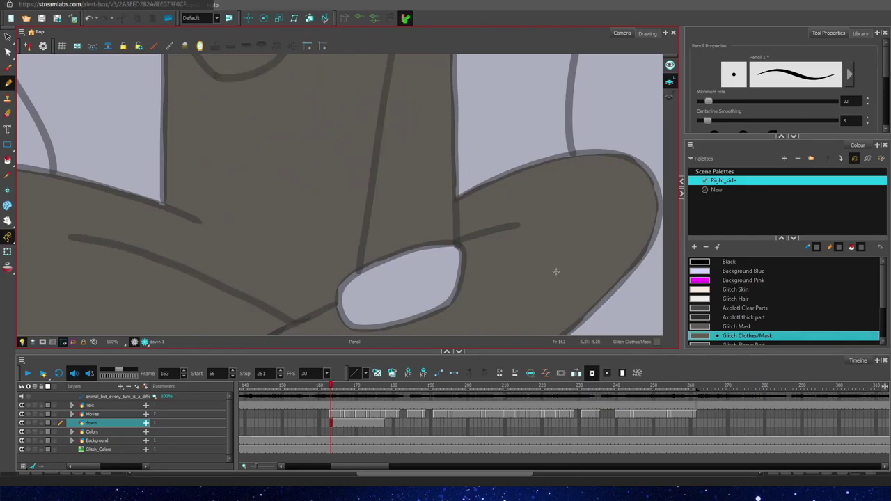
# Step: Fill the left knee and the middle of the crossed legs with Glitch Clothes/Mask
pyautogui.press('space')
pyautogui.moveTo(250, 277)
pyautogui.mouseDown()
pyautogui.moveTo(399, 151)
pyautogui.moveTo(392, 161)
pyautogui.mouseUp()
pyautogui.moveTo(167, 87); pyautogui.dragTo(177, 204)
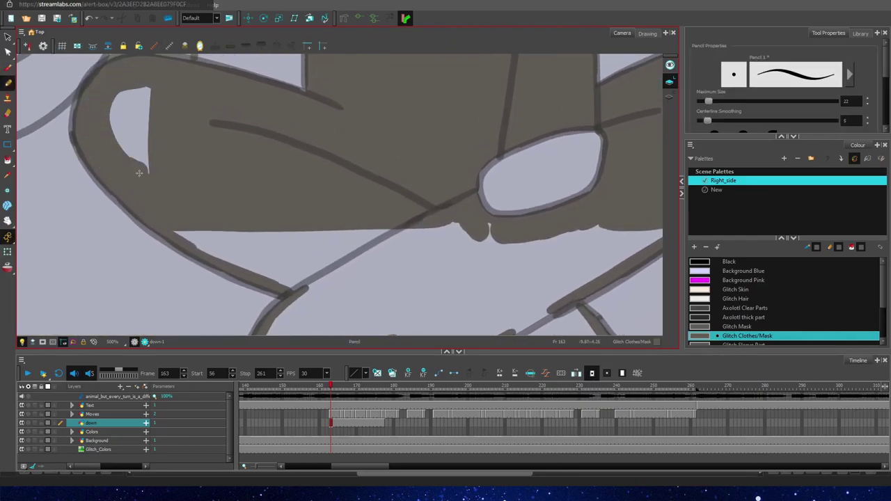
pyautogui.moveTo(140, 172)
pyautogui.mouseDown()
pyautogui.moveTo(260, 258)
pyautogui.moveTo(270, 218)
pyautogui.mouseUp()
pyautogui.moveTo(459, 272)
pyautogui.mouseDown()
pyautogui.moveTo(518, 268)
pyautogui.moveTo(589, 233)
pyautogui.mouseUp()
# Step: Fill the crossed lower legs and feet, and clear the down layer's extra frames after frame 163
pyautogui.press('space')
pyautogui.moveTo(617, 328)
pyautogui.mouseDown()
pyautogui.moveTo(490, 179)
pyautogui.moveTo(492, 164)
pyautogui.mouseUp()
pyautogui.moveTo(547, 59)
pyautogui.mouseDown()
pyautogui.moveTo(324, 176)
pyautogui.moveTo(178, 194)
pyautogui.moveTo(106, 295)
pyautogui.moveTo(220, 244)
pyautogui.mouseUp()
pyautogui.moveTo(437, 145)
pyautogui.mouseDown()
pyautogui.moveTo(334, 197)
pyautogui.moveTo(465, 224)
pyautogui.moveTo(516, 250)
pyautogui.moveTo(429, 121)
pyautogui.moveTo(459, 120)
pyautogui.moveTo(440, 146)
pyautogui.mouseUp()
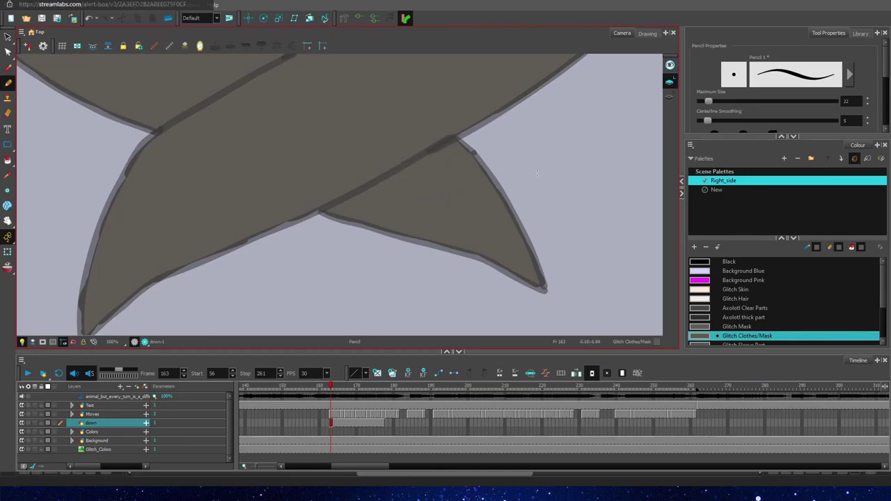
pyautogui.moveTo(387, 424); pyautogui.dragTo(339, 426)
pyautogui.click(332, 424)
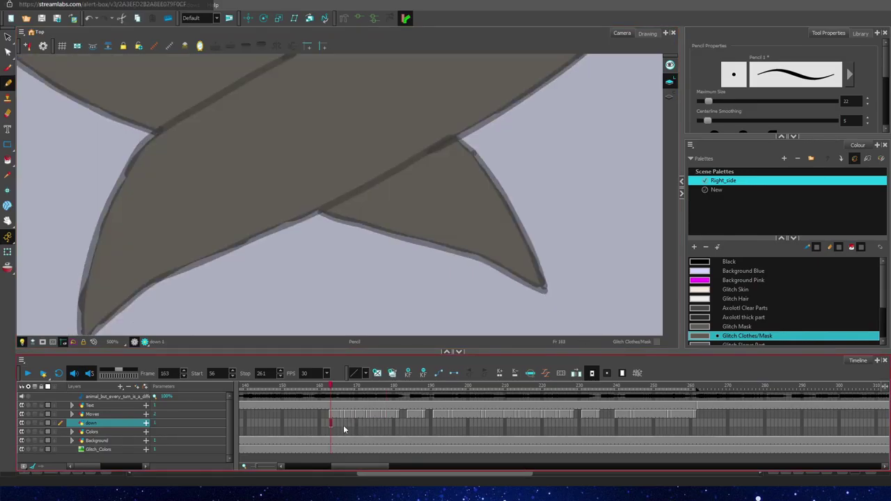
# Step: Fill the raised arm's ribbed cuff with Glitch Sleeve Part using the Pencil at size 12.4
pyautogui.press('space')
pyautogui.moveTo(209, 91); pyautogui.dragTo(320, 310)
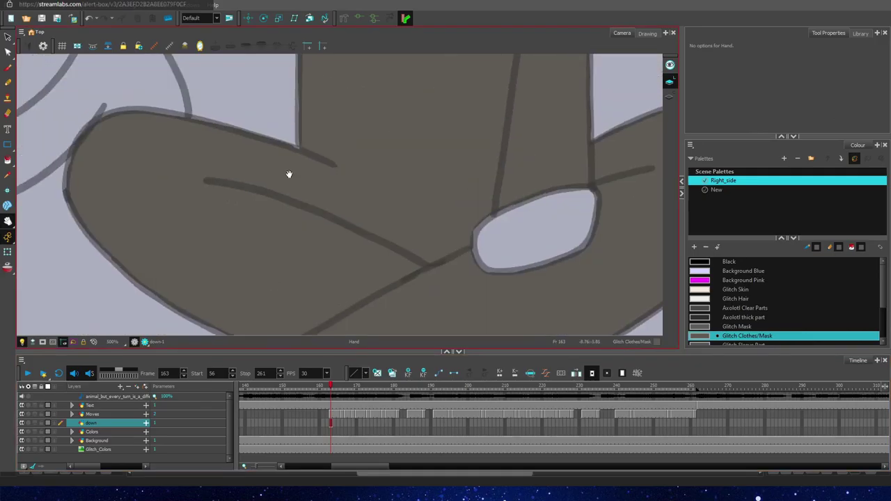
pyautogui.moveTo(288, 174); pyautogui.dragTo(300, 313)
pyautogui.moveTo(332, 103); pyautogui.dragTo(323, 94)
pyautogui.moveTo(885, 297); pyautogui.dragTo(886, 307)
pyautogui.click(743, 327)
pyautogui.click(8, 82)
pyautogui.click(705, 101)
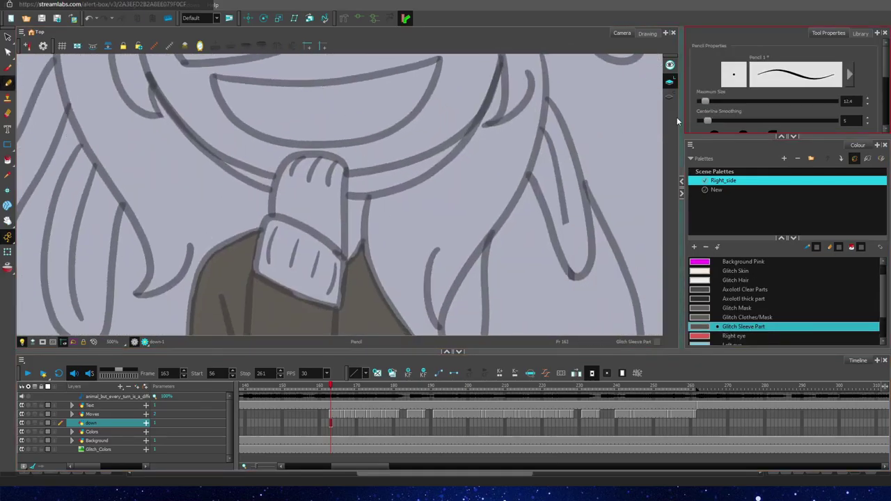
pyautogui.moveTo(281, 222)
pyautogui.mouseDown()
pyautogui.moveTo(272, 225)
pyautogui.moveTo(269, 273)
pyautogui.moveTo(332, 302)
pyautogui.mouseUp()
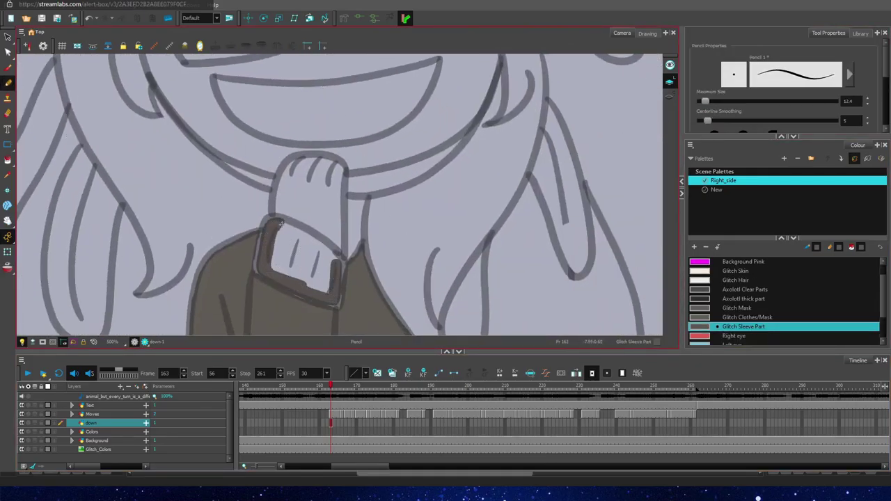
pyautogui.moveTo(281, 223)
pyautogui.mouseDown()
pyautogui.moveTo(328, 262)
pyautogui.moveTo(326, 290)
pyautogui.mouseUp()
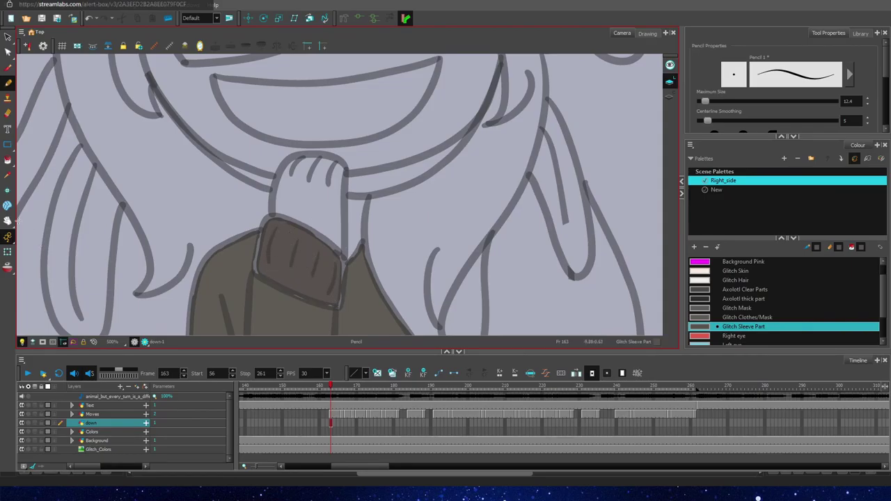
# Step: Fill the raised hand, wrist and the narrow strips under the jaw with Glitch Skin
pyautogui.click(735, 271)
pyautogui.moveTo(352, 256)
pyautogui.mouseDown()
pyautogui.moveTo(360, 202)
pyautogui.moveTo(338, 170)
pyautogui.moveTo(293, 164)
pyautogui.moveTo(279, 208)
pyautogui.moveTo(324, 228)
pyautogui.moveTo(335, 209)
pyautogui.moveTo(312, 198)
pyautogui.moveTo(349, 192)
pyautogui.moveTo(353, 182)
pyautogui.moveTo(451, 144)
pyautogui.mouseUp()
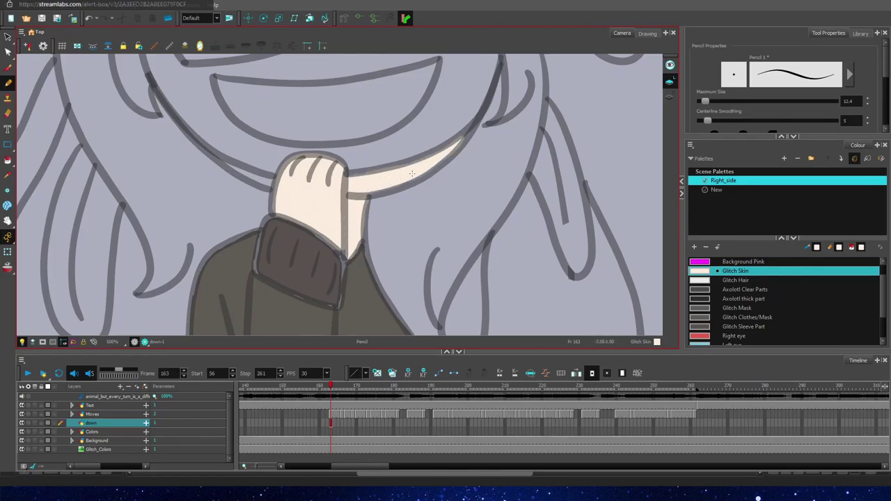
pyautogui.moveTo(230, 166); pyautogui.dragTo(276, 182)
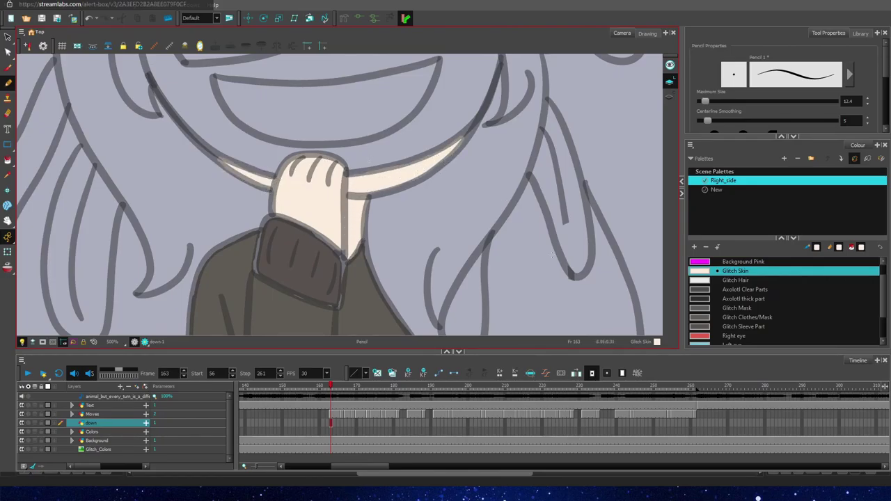
# Step: Trace the hair's inside edges around the top of the head and the face with Glitch Hair
pyautogui.click(762, 281)
pyautogui.scroll(5, 468, 233)
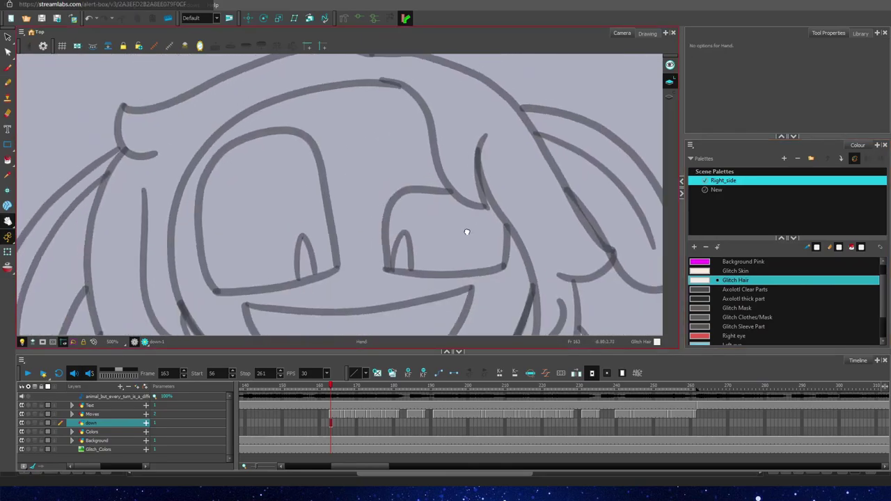
pyautogui.moveTo(122, 137)
pyautogui.mouseDown()
pyautogui.moveTo(96, 248)
pyautogui.moveTo(94, 327)
pyautogui.mouseUp()
pyautogui.moveTo(166, 327)
pyautogui.mouseDown()
pyautogui.moveTo(161, 277)
pyautogui.moveTo(257, 124)
pyautogui.moveTo(203, 168)
pyautogui.moveTo(193, 178)
pyautogui.moveTo(345, 103)
pyautogui.moveTo(316, 107)
pyautogui.moveTo(367, 98)
pyautogui.moveTo(426, 125)
pyautogui.moveTo(393, 105)
pyautogui.moveTo(438, 152)
pyautogui.moveTo(424, 127)
pyautogui.moveTo(462, 224)
pyautogui.moveTo(471, 226)
pyautogui.moveTo(472, 181)
pyautogui.moveTo(532, 285)
pyautogui.mouseUp()
pyautogui.moveTo(363, 84)
pyautogui.mouseDown()
pyautogui.moveTo(299, 87)
pyautogui.moveTo(178, 122)
pyautogui.moveTo(125, 150)
pyautogui.moveTo(298, 94)
pyautogui.moveTo(143, 253)
pyautogui.moveTo(113, 259)
pyautogui.moveTo(123, 312)
pyautogui.mouseUp()
pyautogui.moveTo(370, 88)
pyautogui.mouseDown()
pyautogui.moveTo(479, 120)
pyautogui.moveTo(602, 284)
pyautogui.moveTo(508, 209)
pyautogui.moveTo(560, 249)
pyautogui.mouseUp()
pyautogui.moveTo(462, 211)
pyautogui.mouseDown()
pyautogui.moveTo(494, 154)
pyautogui.moveTo(464, 132)
pyautogui.mouseUp()
# Step: Trace the hair's edges beneath both sides of the jaw and along the shoulders with Glitch Hair
pyautogui.press('space')
pyautogui.moveTo(450, 322)
pyautogui.mouseDown()
pyautogui.moveTo(444, 168)
pyautogui.moveTo(422, 77)
pyautogui.mouseUp()
pyautogui.moveTo(75, 145)
pyautogui.mouseDown()
pyautogui.moveTo(56, 111)
pyautogui.moveTo(136, 240)
pyautogui.moveTo(133, 296)
pyautogui.moveTo(171, 247)
pyautogui.moveTo(207, 243)
pyautogui.mouseUp()
pyautogui.moveTo(121, 75)
pyautogui.mouseDown()
pyautogui.moveTo(173, 151)
pyautogui.moveTo(244, 202)
pyautogui.mouseUp()
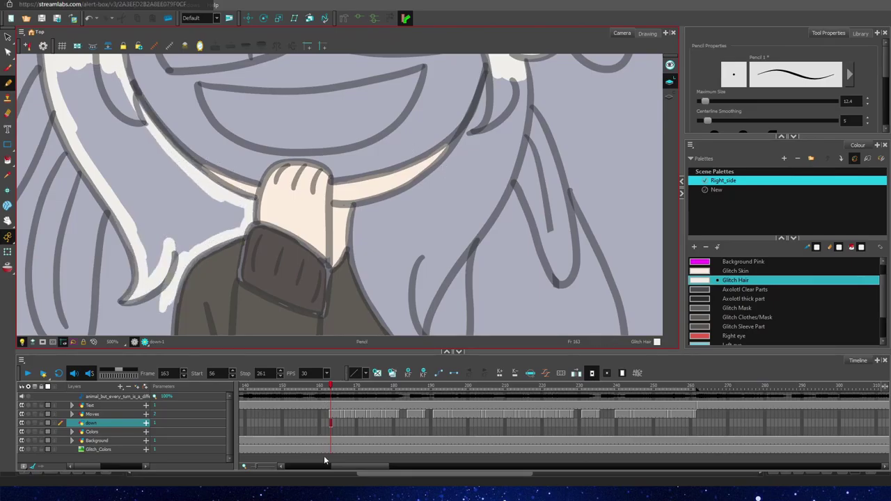
pyautogui.moveTo(495, 69)
pyautogui.mouseDown()
pyautogui.moveTo(411, 195)
pyautogui.moveTo(427, 179)
pyautogui.moveTo(389, 204)
pyautogui.mouseUp()
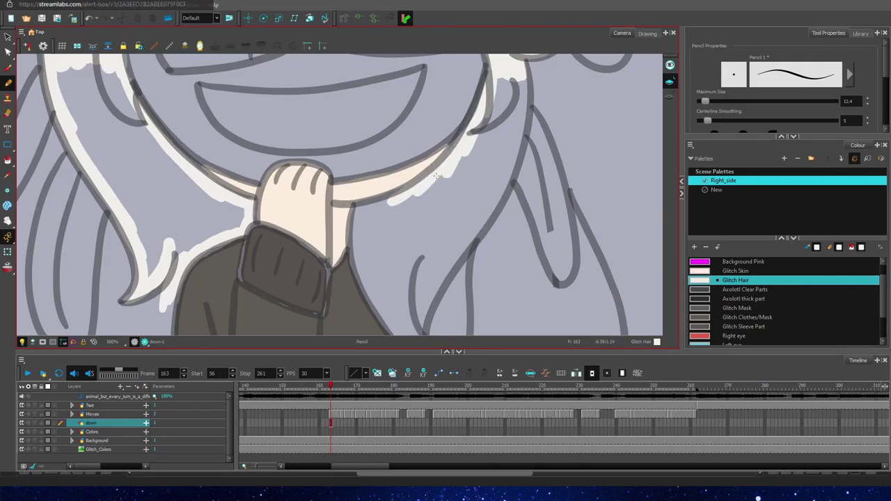
pyautogui.moveTo(360, 257); pyautogui.dragTo(389, 320)
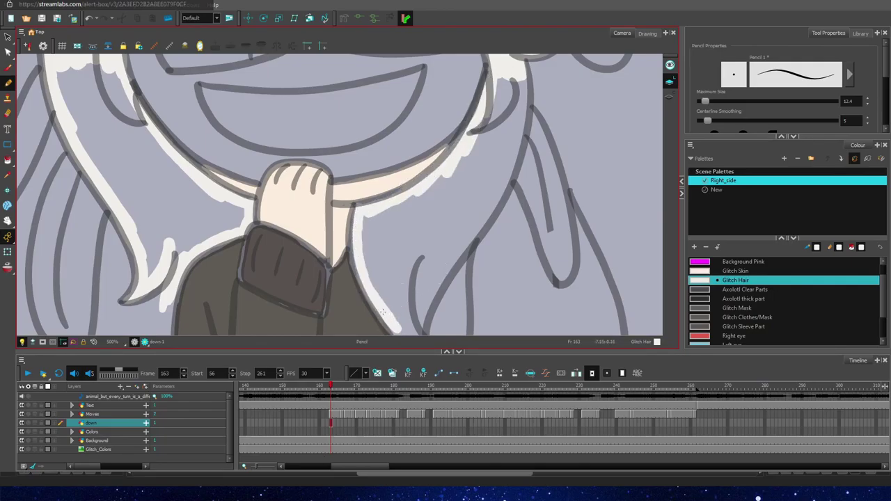
# Step: Outline the hair around the hanging gill right of the raised hand, and fill the hair on both sides of the hand
pyautogui.moveTo(507, 179)
pyautogui.mouseDown()
pyautogui.moveTo(534, 254)
pyautogui.moveTo(579, 286)
pyautogui.mouseUp()
pyautogui.moveTo(578, 211); pyautogui.dragTo(577, 291)
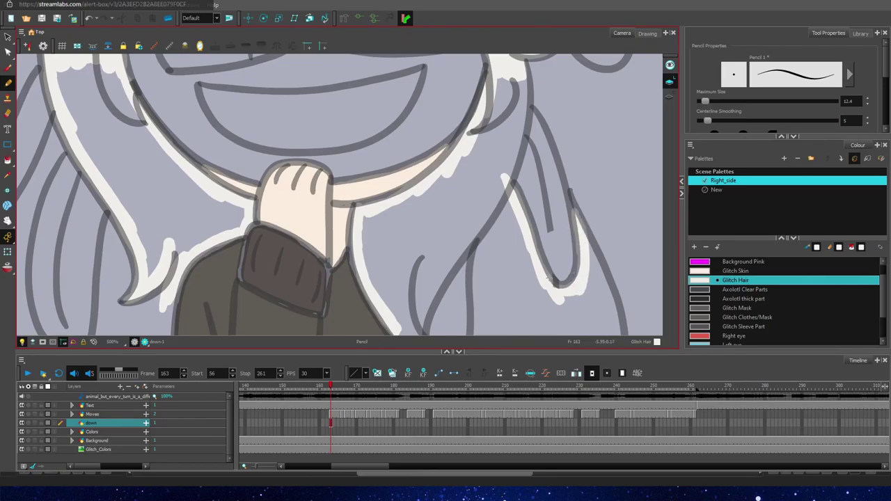
pyautogui.moveTo(529, 102)
pyautogui.mouseDown()
pyautogui.moveTo(508, 178)
pyautogui.moveTo(519, 137)
pyautogui.mouseUp()
pyautogui.moveTo(512, 83); pyautogui.dragTo(495, 159)
pyautogui.moveTo(586, 237)
pyautogui.mouseDown()
pyautogui.moveTo(612, 300)
pyautogui.moveTo(560, 329)
pyautogui.moveTo(401, 327)
pyautogui.mouseUp()
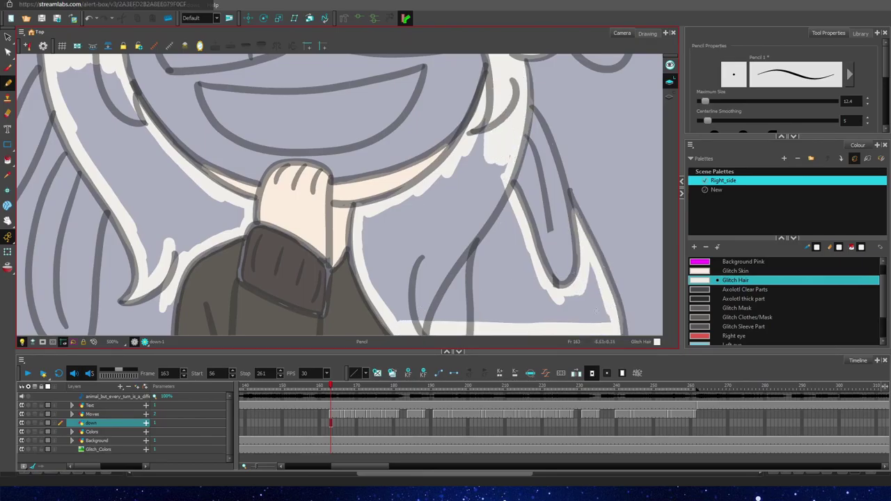
pyautogui.moveTo(596, 270)
pyautogui.mouseDown()
pyautogui.moveTo(541, 291)
pyautogui.moveTo(428, 307)
pyautogui.moveTo(376, 216)
pyautogui.moveTo(473, 153)
pyautogui.moveTo(503, 201)
pyautogui.moveTo(446, 237)
pyautogui.moveTo(418, 272)
pyautogui.mouseUp()
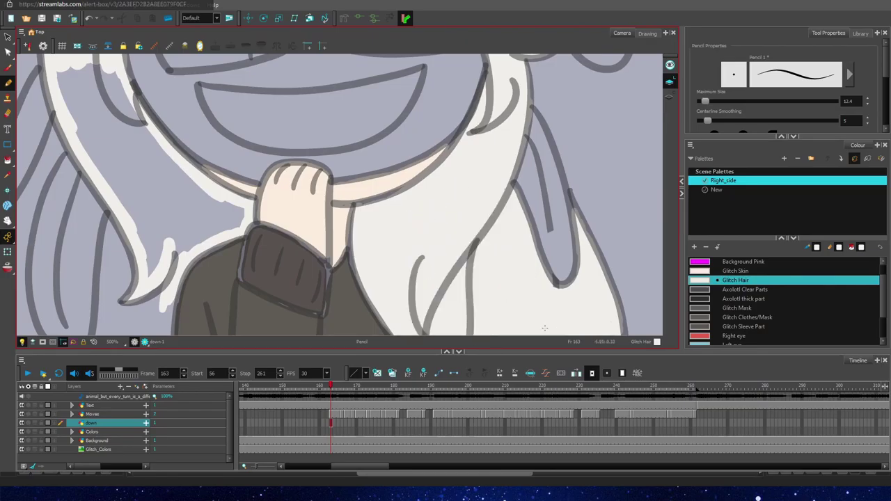
pyautogui.moveTo(70, 70)
pyautogui.mouseDown()
pyautogui.moveTo(150, 233)
pyautogui.moveTo(188, 223)
pyautogui.moveTo(101, 320)
pyautogui.moveTo(166, 286)
pyautogui.moveTo(180, 296)
pyautogui.moveTo(147, 139)
pyautogui.moveTo(143, 209)
pyautogui.moveTo(195, 235)
pyautogui.moveTo(229, 221)
pyautogui.mouseUp()
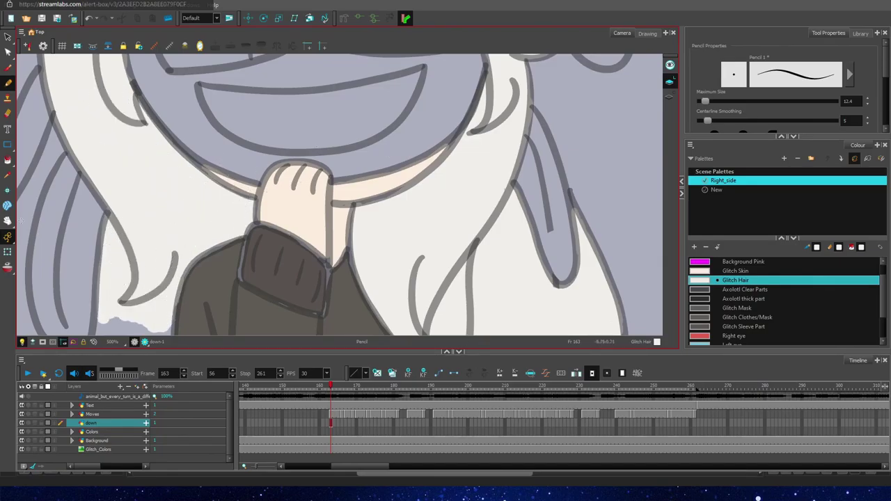
# Step: Trace the edges of the hair section left of the torso and fill the pointed lock overlapping the coat with Glitch Hair
pyautogui.moveTo(517, 320); pyautogui.dragTo(527, 139)
pyautogui.moveTo(437, 246); pyautogui.dragTo(466, 206)
pyautogui.moveTo(136, 74)
pyautogui.mouseDown()
pyautogui.moveTo(124, 121)
pyautogui.moveTo(55, 59)
pyautogui.moveTo(77, 115)
pyautogui.moveTo(53, 59)
pyautogui.moveTo(21, 61)
pyautogui.moveTo(26, 224)
pyautogui.moveTo(74, 315)
pyautogui.mouseUp()
pyautogui.moveTo(200, 333)
pyautogui.mouseDown()
pyautogui.moveTo(179, 305)
pyautogui.moveTo(204, 158)
pyautogui.moveTo(199, 138)
pyautogui.moveTo(199, 287)
pyautogui.mouseUp()
pyautogui.moveTo(431, 104); pyautogui.dragTo(458, 145)
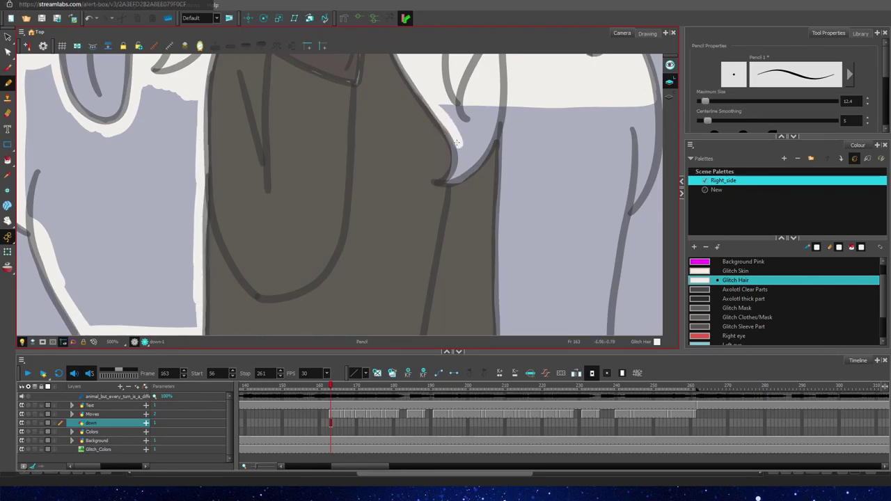
pyautogui.moveTo(446, 179)
pyautogui.mouseDown()
pyautogui.moveTo(488, 124)
pyautogui.moveTo(452, 109)
pyautogui.mouseUp()
# Step: Outline the long hair section right of the torso, and fill the hair sections on both sides of the torso
pyautogui.moveTo(506, 92); pyautogui.dragTo(507, 185)
pyautogui.moveTo(505, 164)
pyautogui.mouseDown()
pyautogui.moveTo(501, 128)
pyautogui.moveTo(506, 217)
pyautogui.mouseUp()
pyautogui.hotkey('ctrl', 'z')
pyautogui.moveTo(504, 183); pyautogui.dragTo(504, 333)
pyautogui.moveTo(654, 99)
pyautogui.mouseDown()
pyautogui.moveTo(651, 148)
pyautogui.moveTo(612, 251)
pyautogui.moveTo(547, 322)
pyautogui.moveTo(509, 321)
pyautogui.mouseUp()
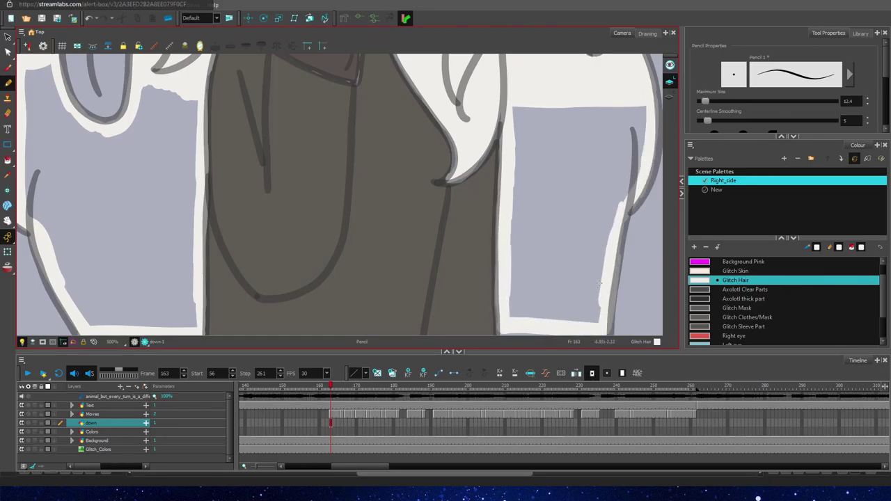
pyautogui.moveTo(46, 94)
pyautogui.mouseDown()
pyautogui.moveTo(50, 129)
pyautogui.moveTo(30, 159)
pyautogui.moveTo(87, 138)
pyautogui.moveTo(109, 166)
pyautogui.moveTo(146, 96)
pyautogui.moveTo(185, 109)
pyautogui.moveTo(189, 233)
pyautogui.moveTo(136, 244)
pyautogui.moveTo(88, 275)
pyautogui.moveTo(85, 310)
pyautogui.moveTo(192, 318)
pyautogui.mouseUp()
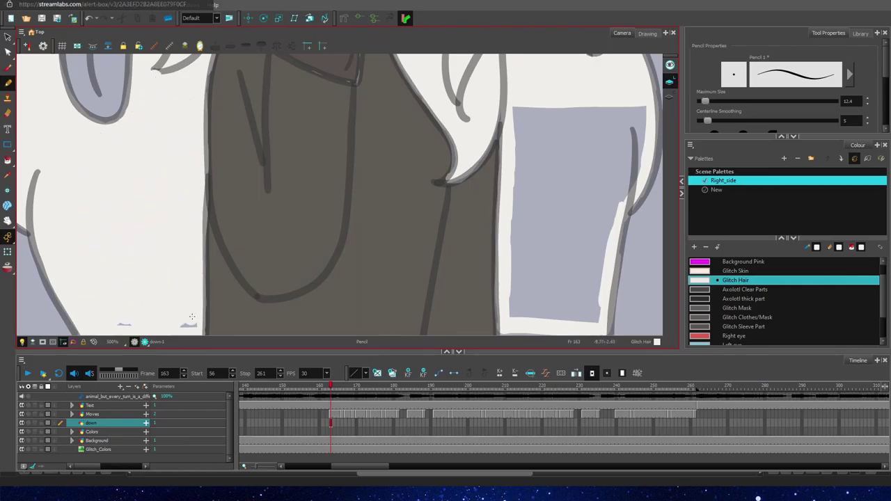
pyautogui.moveTo(515, 112)
pyautogui.mouseDown()
pyautogui.moveTo(576, 196)
pyautogui.moveTo(625, 145)
pyautogui.moveTo(629, 170)
pyautogui.moveTo(576, 308)
pyautogui.moveTo(516, 263)
pyautogui.moveTo(516, 318)
pyautogui.moveTo(591, 302)
pyautogui.mouseUp()
# Step: Fill the lower ends of the hair on both sides of the torso down to the crossed legs
pyautogui.moveTo(616, 247); pyautogui.dragTo(603, 87)
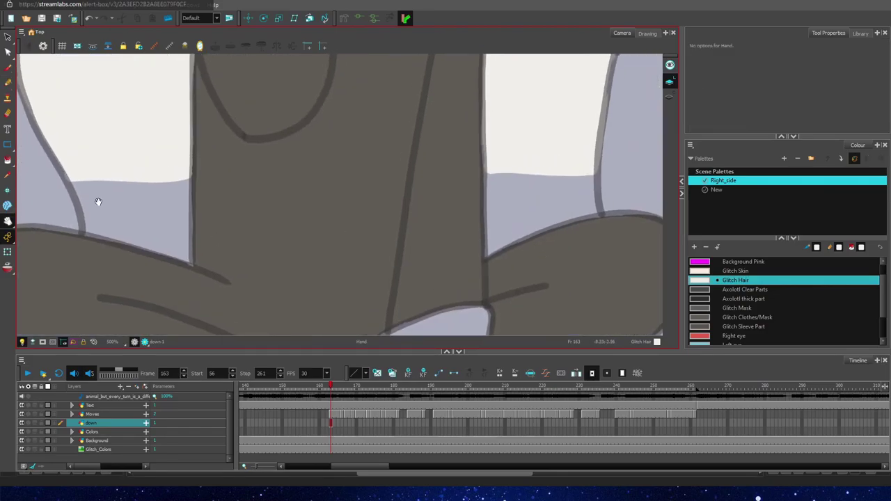
pyautogui.moveTo(101, 234)
pyautogui.mouseDown()
pyautogui.moveTo(182, 259)
pyautogui.moveTo(186, 206)
pyautogui.mouseUp()
pyautogui.moveTo(180, 239); pyautogui.dragTo(98, 199)
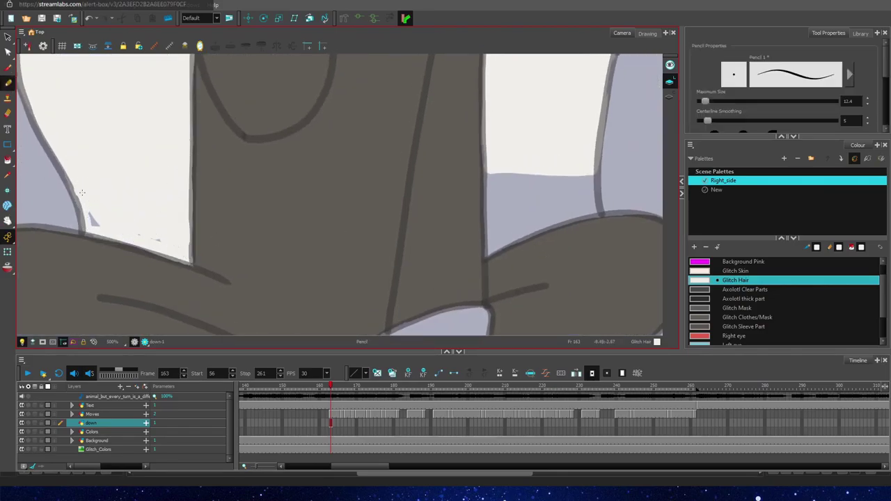
pyautogui.moveTo(492, 197)
pyautogui.mouseDown()
pyautogui.moveTo(560, 233)
pyautogui.moveTo(592, 209)
pyautogui.moveTo(491, 174)
pyautogui.mouseUp()
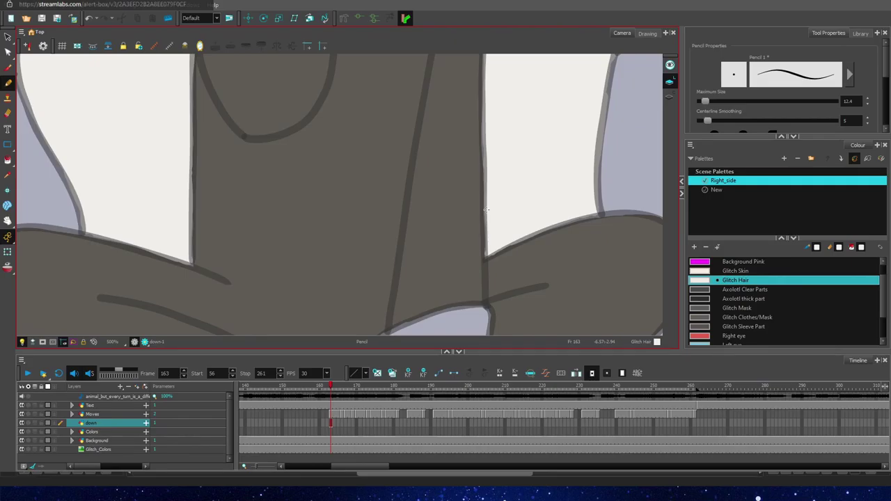
# Step: Fill the hair strand beside the left hanging gill and the outer curl below it with Glitch Hair
pyautogui.press('space')
pyautogui.moveTo(348, 70)
pyautogui.mouseDown()
pyautogui.moveTo(567, 383)
pyautogui.moveTo(559, 486)
pyautogui.mouseUp()
pyautogui.moveTo(289, 76)
pyautogui.mouseDown()
pyautogui.moveTo(200, 283)
pyautogui.moveTo(239, 239)
pyautogui.moveTo(261, 237)
pyautogui.mouseUp()
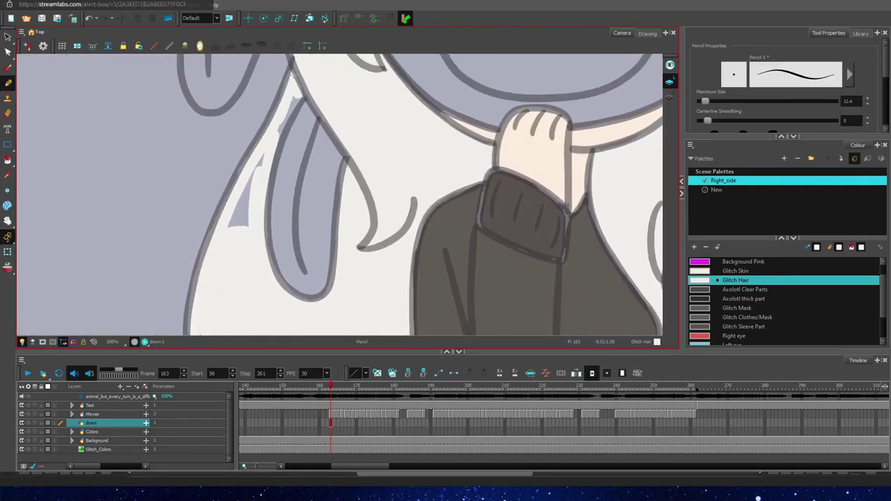
pyautogui.moveTo(291, 96); pyautogui.dragTo(240, 222)
pyautogui.press('space')
pyautogui.moveTo(69, 202); pyautogui.dragTo(38, 29)
pyautogui.moveTo(174, 224); pyautogui.dragTo(189, 159)
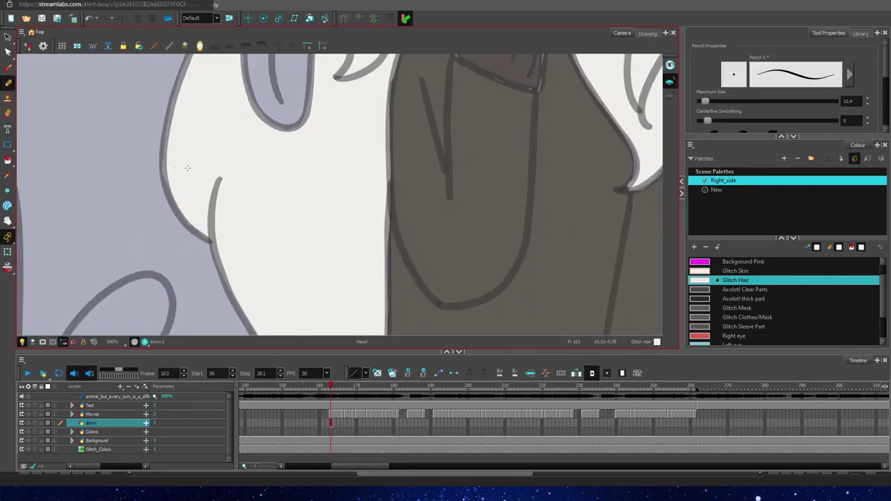
# Step: Trace the face's lower edge along the jaw and around the raised fingers with Glitch Mask using the Pencil at size 9
pyautogui.scroll(-5, 495, 131)
pyautogui.press('space')
pyautogui.moveTo(565, 55); pyautogui.dragTo(363, 218)
pyautogui.scroll(3, 193, 192)
pyautogui.moveTo(167, 209); pyautogui.dragTo(289, 203)
pyautogui.scroll(1, 288, 202)
pyautogui.moveTo(365, 202); pyautogui.dragTo(348, 221)
pyautogui.scroll(1, 346, 236)
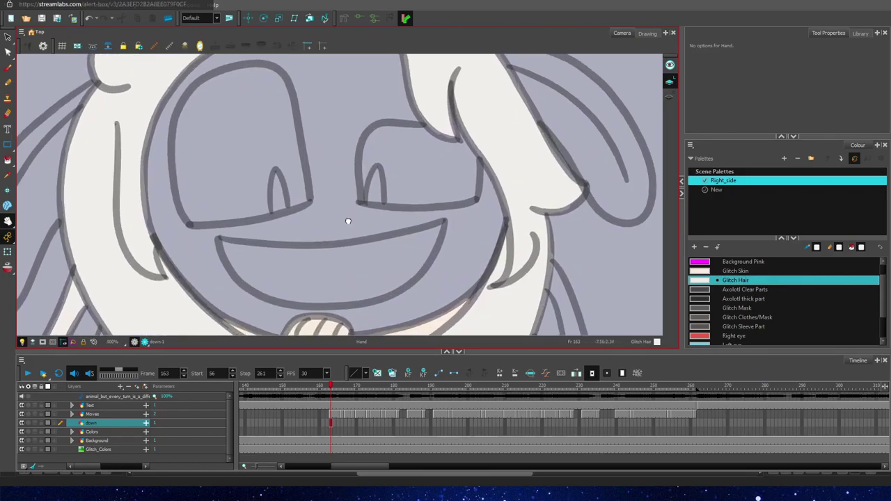
pyautogui.click(737, 308)
pyautogui.hotkey('alt', '/')
pyautogui.moveTo(161, 135); pyautogui.dragTo(164, 214)
pyautogui.hotkey('ctrl', 'z')
pyautogui.write('9')
pyautogui.press('Return')
pyautogui.moveTo(147, 151)
pyautogui.mouseDown()
pyautogui.moveTo(159, 223)
pyautogui.moveTo(209, 300)
pyautogui.moveTo(268, 332)
pyautogui.mouseUp()
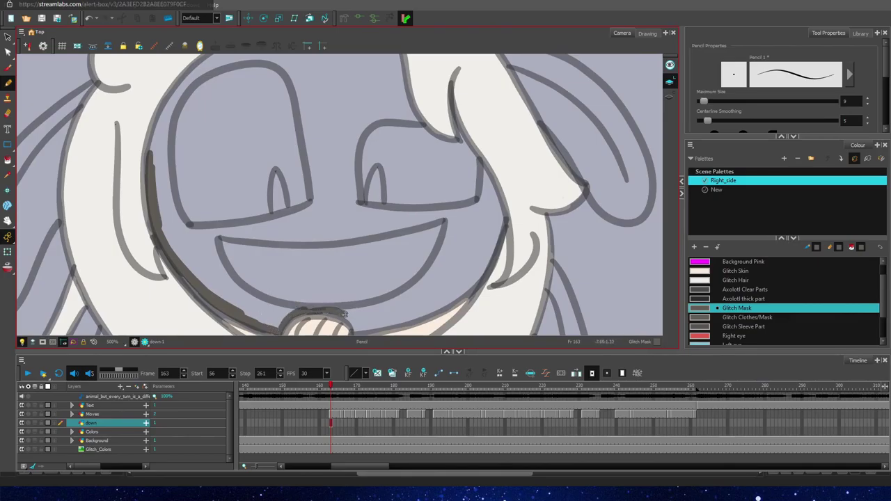
pyautogui.moveTo(367, 319)
pyautogui.mouseDown()
pyautogui.moveTo(422, 309)
pyautogui.moveTo(465, 287)
pyautogui.mouseUp()
pyautogui.moveTo(506, 218); pyautogui.dragTo(467, 284)
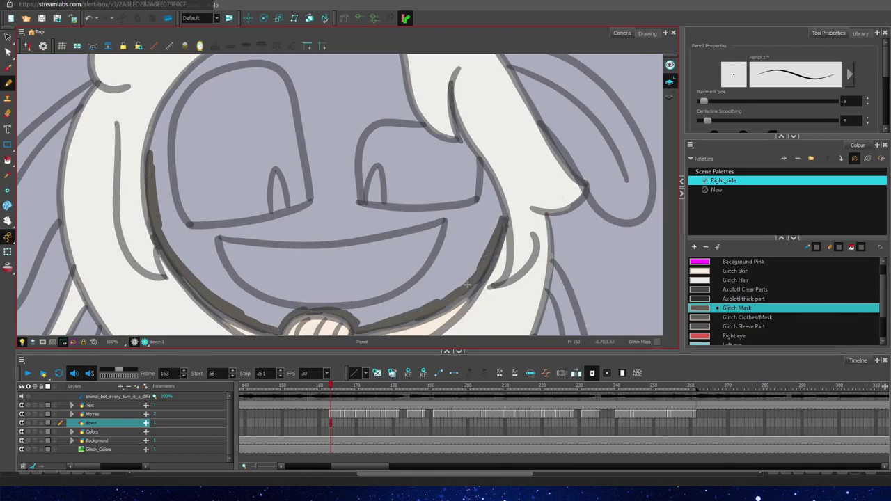
# Step: Outline the mask around both eyes, along the mouth's upper edge and down its left side with Glitch Mask
pyautogui.moveTo(459, 215)
pyautogui.mouseDown()
pyautogui.moveTo(352, 205)
pyautogui.moveTo(443, 210)
pyautogui.mouseUp()
pyautogui.moveTo(395, 227)
pyautogui.mouseDown()
pyautogui.moveTo(217, 238)
pyautogui.moveTo(395, 226)
pyautogui.mouseUp()
pyautogui.moveTo(301, 98)
pyautogui.mouseDown()
pyautogui.moveTo(312, 174)
pyautogui.moveTo(221, 230)
pyautogui.mouseUp()
pyautogui.moveTo(361, 130); pyautogui.dragTo(353, 205)
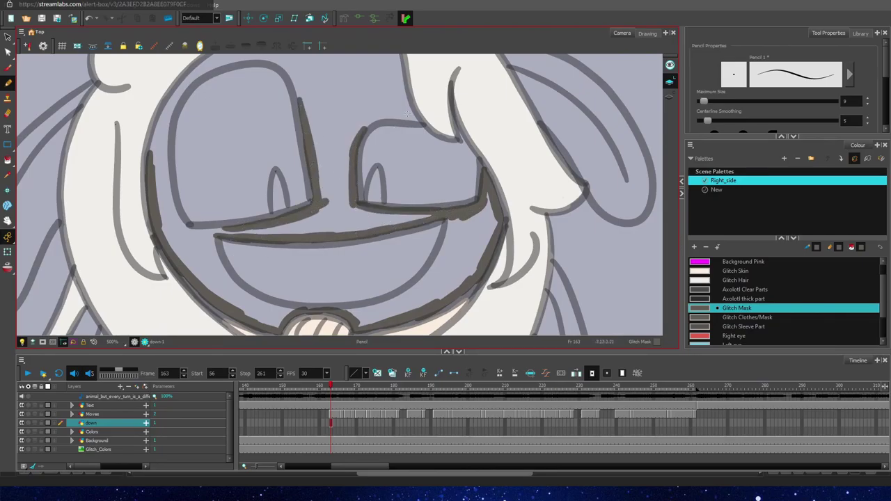
pyautogui.moveTo(294, 76)
pyautogui.mouseDown()
pyautogui.moveTo(191, 78)
pyautogui.moveTo(162, 142)
pyautogui.mouseUp()
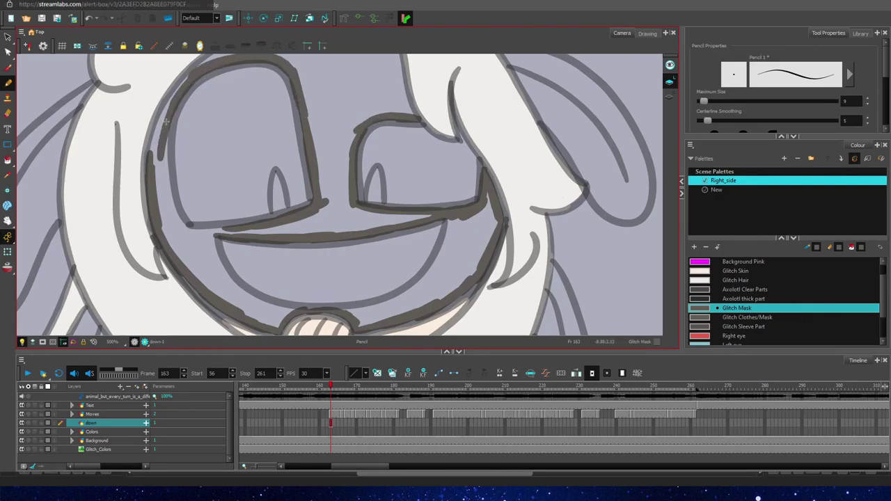
pyautogui.moveTo(218, 256); pyautogui.dragTo(268, 305)
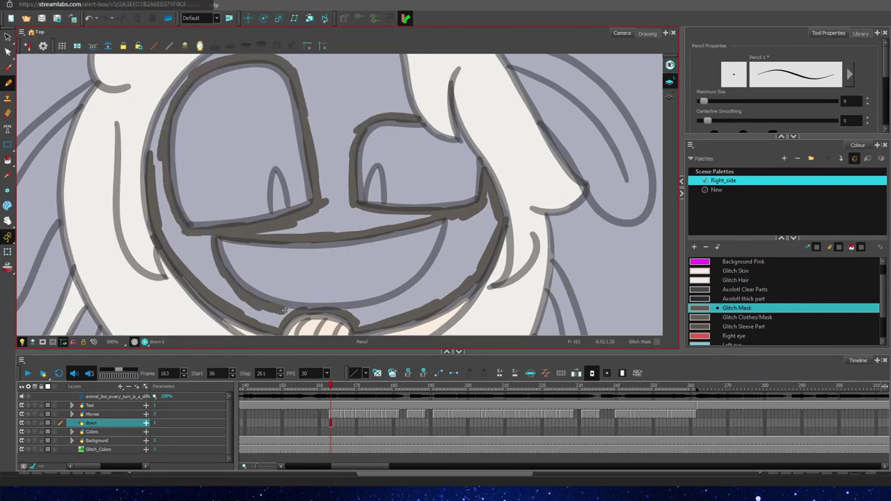
# Step: Fill the mask around the eyes and mouth and up over the forehead to the hairline
pyautogui.moveTo(173, 95)
pyautogui.mouseDown()
pyautogui.moveTo(153, 147)
pyautogui.moveTo(171, 237)
pyautogui.moveTo(272, 321)
pyautogui.mouseUp()
pyautogui.moveTo(262, 230)
pyautogui.mouseDown()
pyautogui.moveTo(435, 221)
pyautogui.moveTo(313, 212)
pyautogui.moveTo(341, 171)
pyautogui.moveTo(324, 192)
pyautogui.moveTo(352, 120)
pyautogui.moveTo(449, 233)
pyautogui.moveTo(418, 293)
pyautogui.moveTo(357, 315)
pyautogui.moveTo(467, 277)
pyautogui.moveTo(471, 216)
pyautogui.moveTo(445, 257)
pyautogui.mouseUp()
pyautogui.press('space')
pyautogui.moveTo(348, 140); pyautogui.dragTo(348, 255)
pyautogui.moveTo(288, 142); pyautogui.dragTo(246, 156)
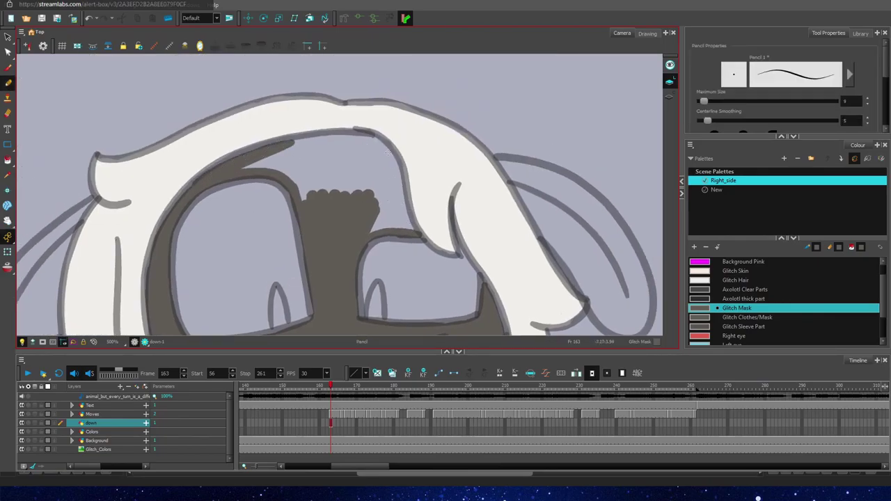
pyautogui.moveTo(378, 145)
pyautogui.mouseDown()
pyautogui.moveTo(294, 149)
pyautogui.moveTo(309, 199)
pyautogui.moveTo(376, 200)
pyautogui.moveTo(383, 217)
pyautogui.mouseUp()
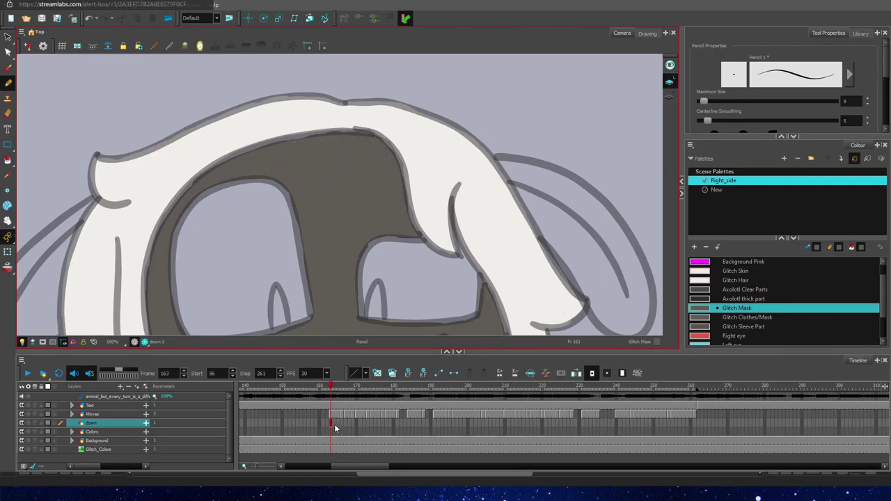
# Step: Extend the frame 163 drawing on the down layer, and paste extended copies of it at about frames 196 and 210
pyautogui.click(341, 424)
pyautogui.press('F5')
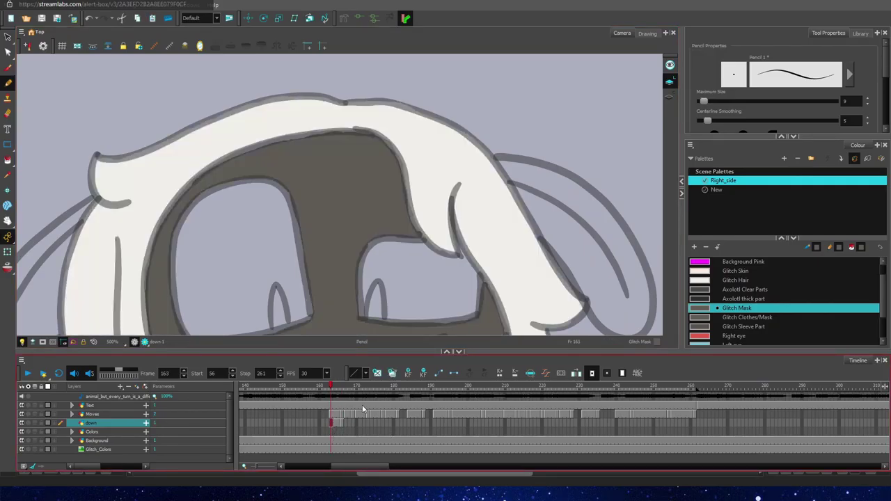
pyautogui.scroll(-3, 371, 291)
pyautogui.press('space')
pyautogui.moveTo(420, 294); pyautogui.dragTo(402, 253)
pyautogui.moveTo(336, 386)
pyautogui.mouseDown()
pyautogui.moveTo(433, 388)
pyautogui.moveTo(452, 378)
pyautogui.moveTo(536, 388)
pyautogui.moveTo(331, 400)
pyautogui.mouseUp()
pyautogui.hotkey('ctrl', 'v')
pyautogui.click(482, 423)
pyautogui.press('F5')
pyautogui.click(452, 425)
pyautogui.hotkey('ctrl', 'v')
pyautogui.click(517, 423)
pyautogui.press('F5')
pyautogui.click(507, 423)
# Step: Trace the larger eye's outer and lower edges and the outline around its pupil with White using the Pencil
pyautogui.scroll(8, 322, 293)
pyautogui.moveTo(322, 292); pyautogui.dragTo(285, 213)
pyautogui.scroll(1, 285, 213)
pyautogui.click(8, 82)
pyautogui.moveTo(884, 296); pyautogui.dragTo(885, 317)
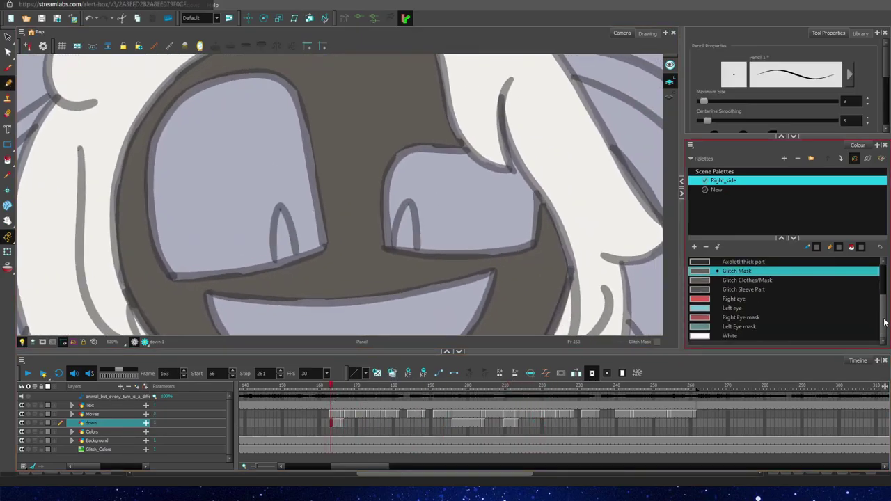
pyautogui.click(729, 335)
pyautogui.moveTo(216, 122); pyautogui.dragTo(198, 222)
pyautogui.hotkey('ctrl', 'z')
pyautogui.moveTo(178, 115)
pyautogui.mouseDown()
pyautogui.moveTo(159, 194)
pyautogui.moveTo(170, 263)
pyautogui.moveTo(254, 265)
pyautogui.moveTo(278, 205)
pyautogui.mouseUp()
pyautogui.moveTo(300, 239); pyautogui.dragTo(312, 247)
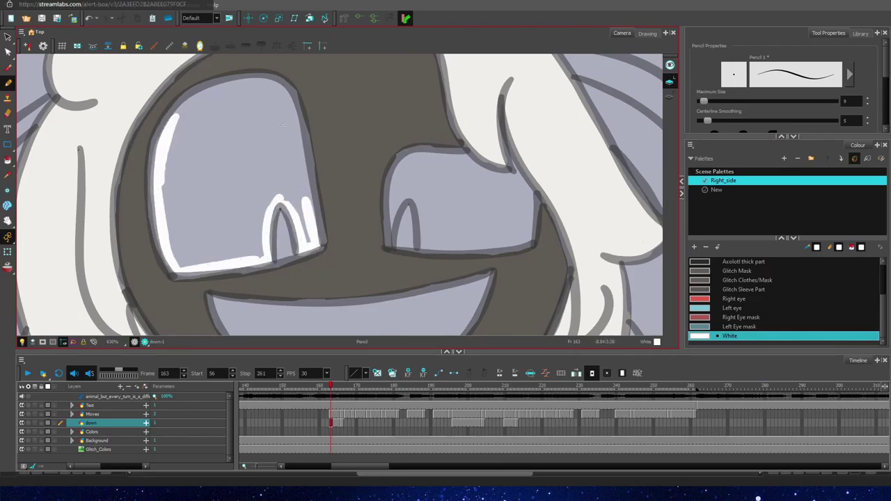
# Step: Fill the larger eye and the half-covered eye with White, leaving the pupils uncoloured
pyautogui.moveTo(213, 88); pyautogui.dragTo(163, 137)
pyautogui.moveTo(247, 83)
pyautogui.mouseDown()
pyautogui.moveTo(293, 112)
pyautogui.moveTo(300, 146)
pyautogui.mouseUp()
pyautogui.moveTo(311, 202)
pyautogui.mouseDown()
pyautogui.moveTo(282, 125)
pyautogui.moveTo(250, 89)
pyautogui.moveTo(173, 229)
pyautogui.moveTo(256, 255)
pyautogui.moveTo(277, 167)
pyautogui.moveTo(209, 202)
pyautogui.mouseUp()
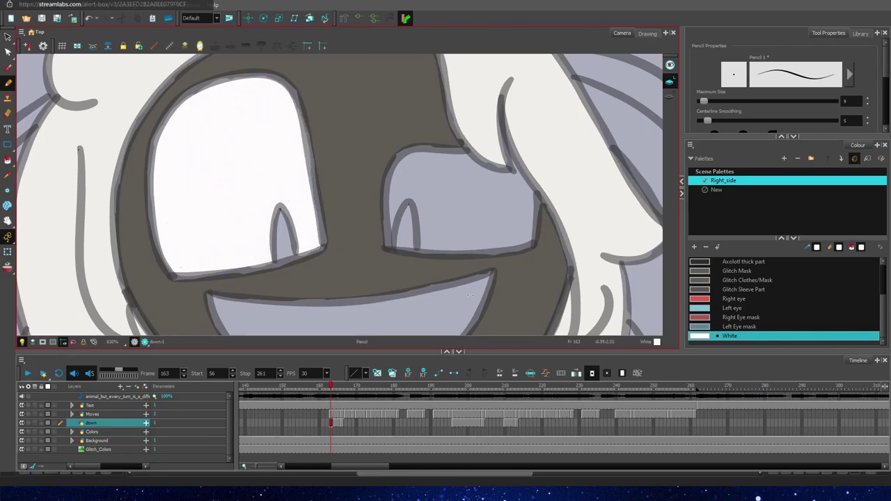
pyautogui.moveTo(390, 235)
pyautogui.mouseDown()
pyautogui.moveTo(417, 191)
pyautogui.moveTo(425, 231)
pyautogui.moveTo(527, 240)
pyautogui.moveTo(460, 157)
pyautogui.moveTo(397, 195)
pyautogui.moveTo(439, 236)
pyautogui.moveTo(517, 233)
pyautogui.moveTo(436, 169)
pyautogui.mouseUp()
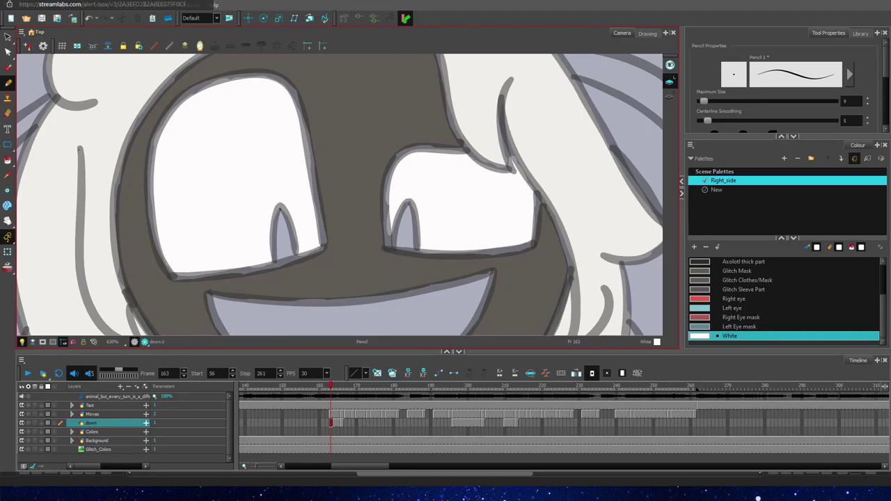
# Step: Undo the white fills of both eyes and the larger eye's last outline strokes
pyautogui.click(89, 18)
pyautogui.click(88, 18)
pyautogui.click(89, 18)
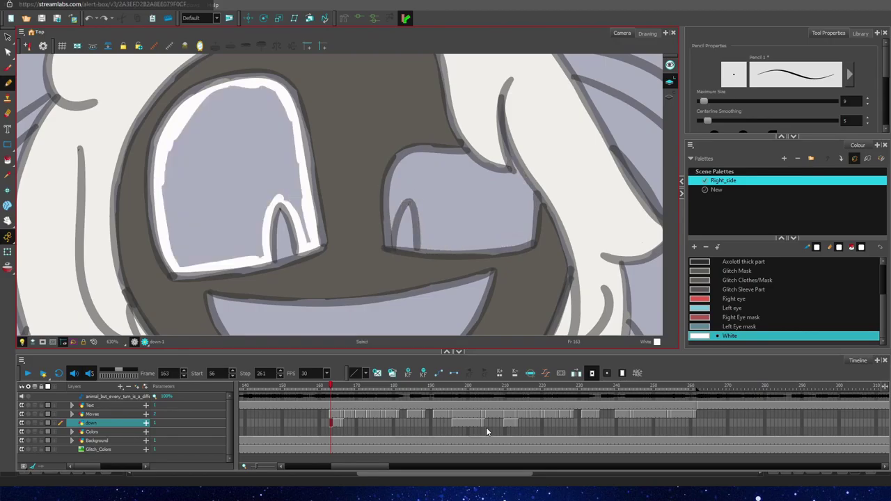
pyautogui.click(89, 18)
pyautogui.click(90, 20)
pyautogui.click(90, 20)
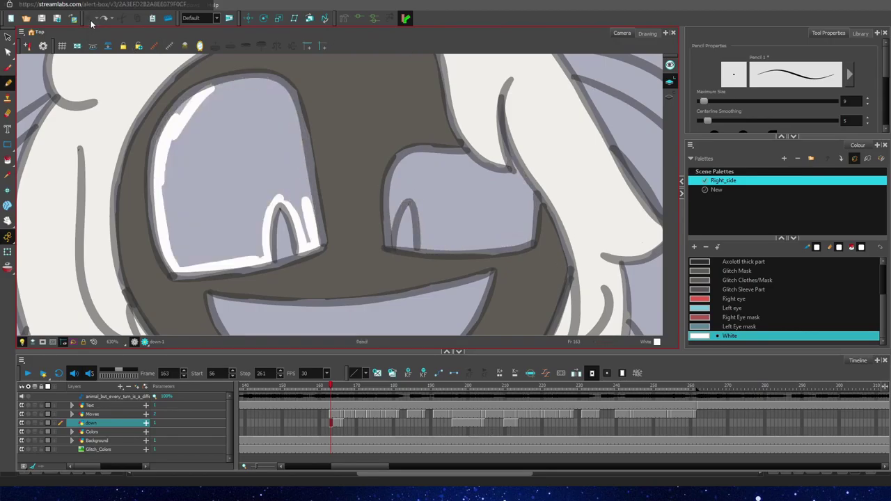
# Step: Erase the remaining white strokes from the larger eye, reducing the Eraser to size 9.6
pyautogui.click(7, 113)
pyautogui.moveTo(169, 151); pyautogui.dragTo(211, 91)
pyautogui.moveTo(713, 102); pyautogui.dragTo(709, 103)
pyautogui.moveTo(178, 129); pyautogui.dragTo(165, 238)
pyautogui.moveTo(709, 102); pyautogui.dragTo(703, 102)
pyautogui.moveTo(169, 245)
pyautogui.mouseDown()
pyautogui.moveTo(245, 261)
pyautogui.moveTo(273, 239)
pyautogui.moveTo(313, 241)
pyautogui.mouseUp()
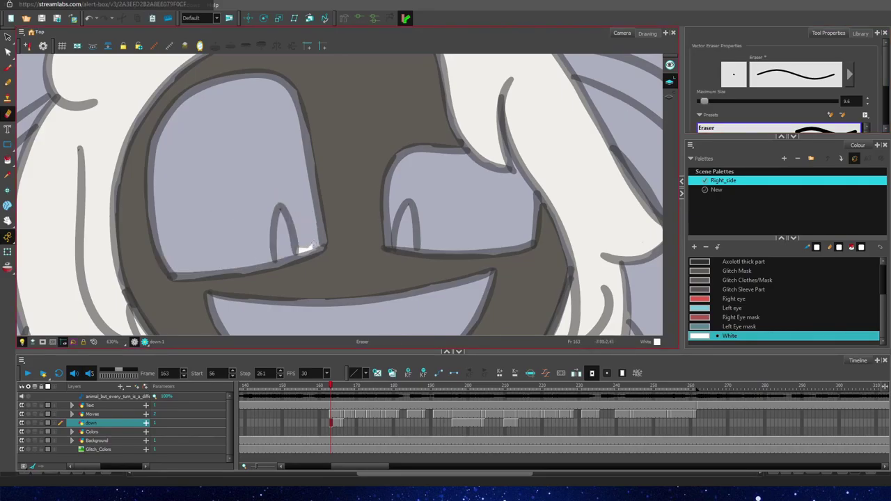
# Step: Outline and fill the larger eye around its pupil with Right Eye mask using the Pencil
pyautogui.hotkey('alt', '/')
pyautogui.click(755, 318)
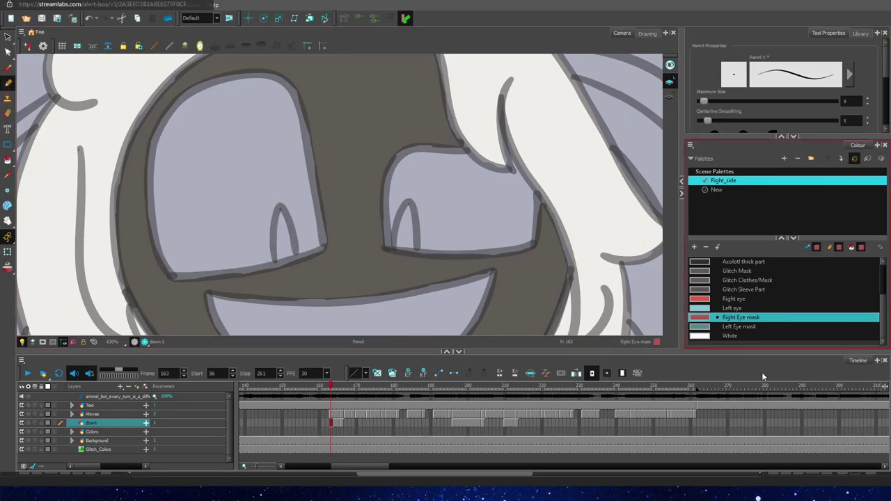
pyautogui.moveTo(198, 93)
pyautogui.mouseDown()
pyautogui.moveTo(168, 152)
pyautogui.moveTo(161, 234)
pyautogui.moveTo(175, 270)
pyautogui.moveTo(247, 257)
pyautogui.mouseUp()
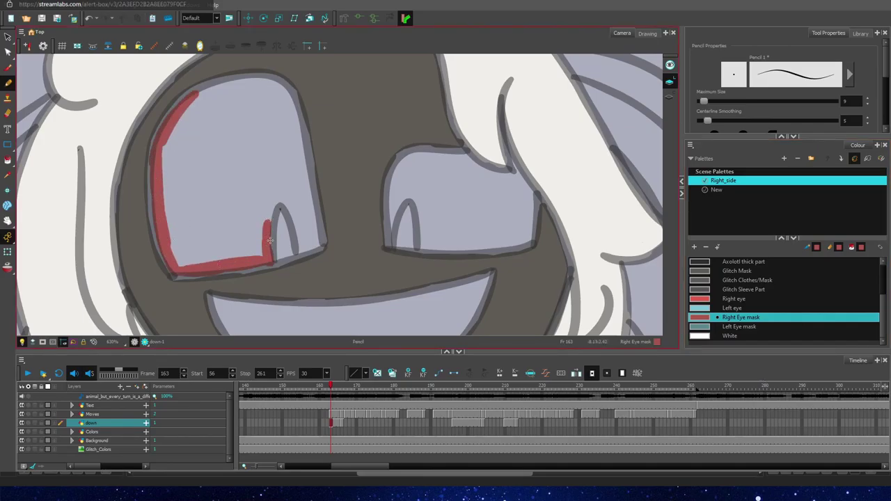
pyautogui.moveTo(317, 241); pyautogui.dragTo(307, 204)
pyautogui.moveTo(283, 90)
pyautogui.mouseDown()
pyautogui.moveTo(313, 212)
pyautogui.moveTo(209, 100)
pyautogui.moveTo(183, 127)
pyautogui.moveTo(216, 105)
pyautogui.moveTo(278, 97)
pyautogui.moveTo(265, 195)
pyautogui.moveTo(206, 235)
pyautogui.moveTo(216, 255)
pyautogui.mouseUp()
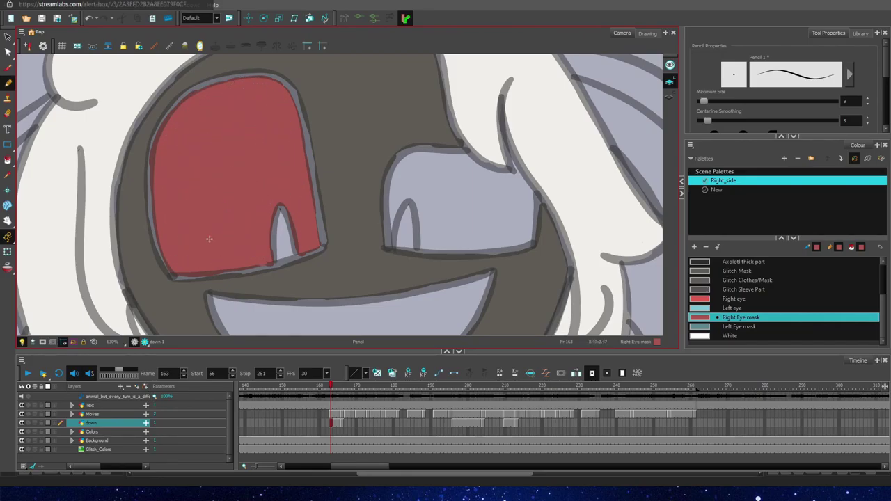
# Step: Outline and fill the half-covered eye around its pupil with Left Eye mask
pyautogui.click(738, 326)
pyautogui.moveTo(391, 212)
pyautogui.mouseDown()
pyautogui.moveTo(400, 180)
pyautogui.moveTo(452, 156)
pyautogui.mouseUp()
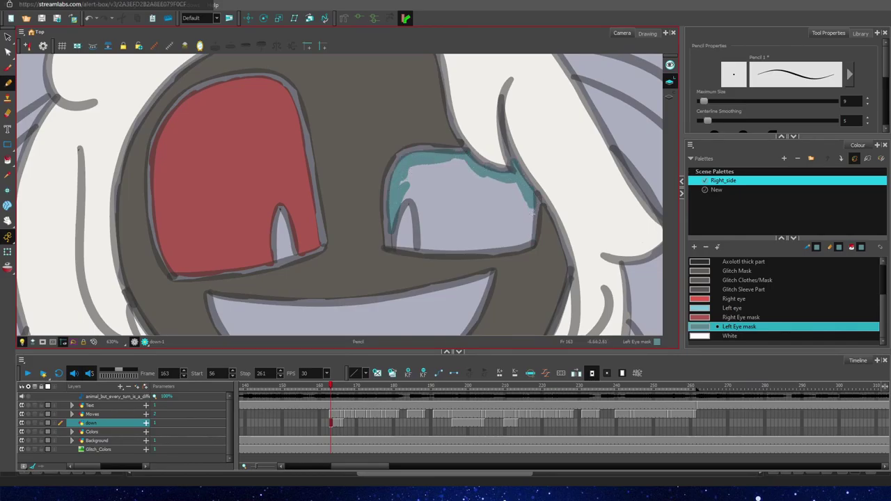
pyautogui.moveTo(493, 243)
pyautogui.mouseDown()
pyautogui.moveTo(431, 245)
pyautogui.moveTo(423, 218)
pyautogui.mouseUp()
pyautogui.moveTo(404, 183)
pyautogui.mouseDown()
pyautogui.moveTo(463, 212)
pyautogui.moveTo(519, 191)
pyautogui.moveTo(444, 182)
pyautogui.mouseUp()
# Step: Colour the half-covered eye's pupil with Left eye and the larger eye's pupil with Right eye
pyautogui.click(731, 307)
pyautogui.moveTo(409, 205); pyautogui.dragTo(401, 230)
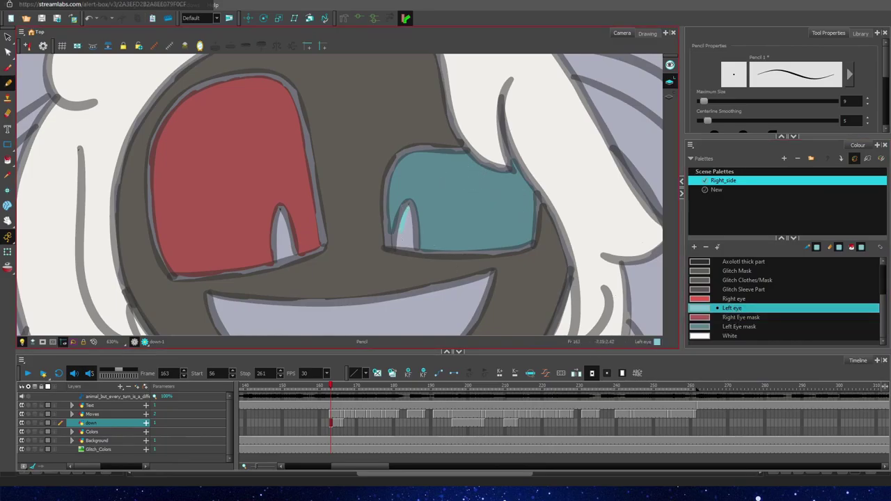
pyautogui.click(734, 298)
pyautogui.moveTo(279, 217)
pyautogui.mouseDown()
pyautogui.moveTo(285, 257)
pyautogui.moveTo(284, 235)
pyautogui.moveTo(332, 149)
pyautogui.mouseUp()
# Step: Outline and fill the smiling mouth with White
pyautogui.click(730, 336)
pyautogui.moveTo(493, 205); pyautogui.dragTo(300, 245)
pyautogui.moveTo(216, 228)
pyautogui.mouseDown()
pyautogui.moveTo(245, 272)
pyautogui.moveTo(319, 299)
pyautogui.moveTo(432, 278)
pyautogui.mouseUp()
pyautogui.moveTo(493, 206); pyautogui.dragTo(439, 280)
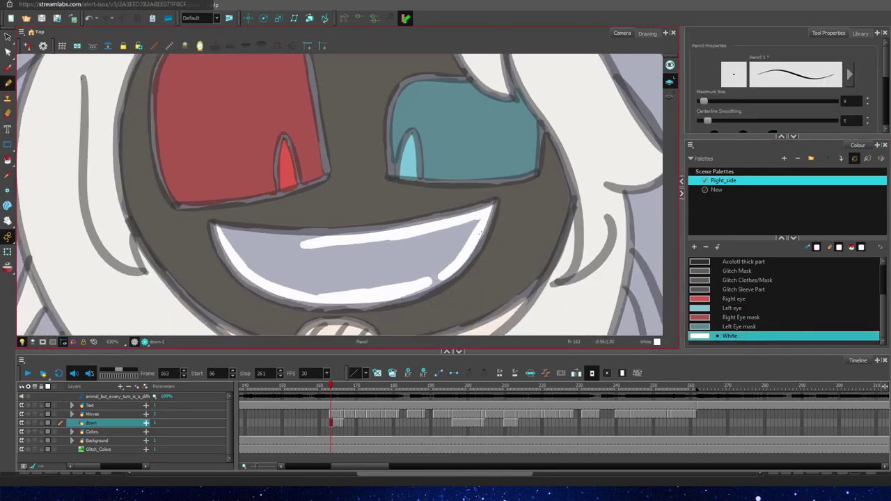
pyautogui.moveTo(220, 229); pyautogui.dragTo(376, 243)
pyautogui.moveTo(262, 254)
pyautogui.mouseDown()
pyautogui.moveTo(277, 280)
pyautogui.moveTo(238, 238)
pyautogui.moveTo(383, 250)
pyautogui.moveTo(428, 269)
pyautogui.moveTo(357, 275)
pyautogui.moveTo(363, 285)
pyautogui.moveTo(292, 270)
pyautogui.mouseUp()
# Step: Outline and fill the upper-left head gill with Axolotl Clear Parts
pyautogui.moveTo(884, 307); pyautogui.dragTo(884, 305)
pyautogui.click(745, 261)
pyautogui.moveTo(128, 164)
pyautogui.mouseDown()
pyautogui.moveTo(394, 253)
pyautogui.moveTo(452, 194)
pyautogui.mouseUp()
pyautogui.moveTo(362, 75)
pyautogui.mouseDown()
pyautogui.moveTo(376, 57)
pyautogui.moveTo(227, 240)
pyautogui.moveTo(218, 317)
pyautogui.mouseUp()
pyautogui.moveTo(366, 73)
pyautogui.mouseDown()
pyautogui.moveTo(338, 130)
pyautogui.moveTo(328, 230)
pyautogui.moveTo(278, 326)
pyautogui.moveTo(259, 230)
pyautogui.moveTo(322, 139)
pyautogui.moveTo(278, 223)
pyautogui.moveTo(264, 181)
pyautogui.mouseUp()
# Step: Colour the lower-left gill beside the hair with Axolotl Clear Parts using the Pencil
pyautogui.click(8, 221)
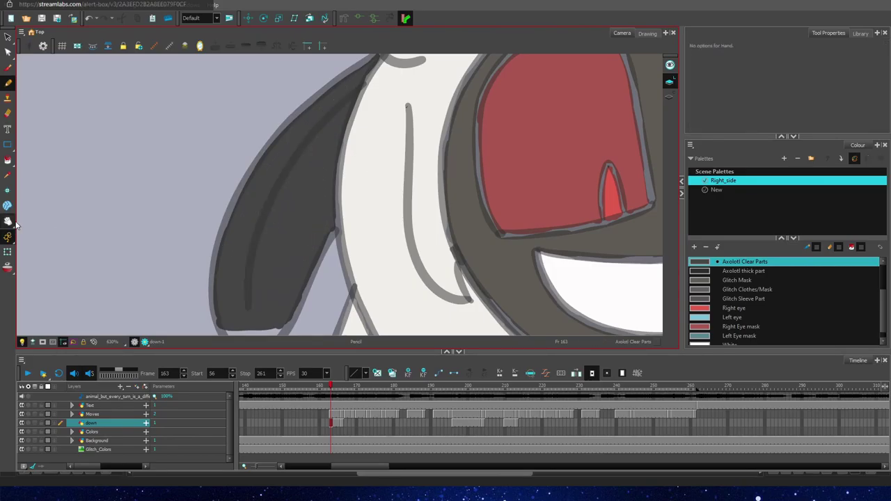
pyautogui.moveTo(174, 264); pyautogui.dragTo(119, 96)
pyautogui.click(8, 83)
pyautogui.moveTo(226, 150); pyautogui.dragTo(207, 151)
pyautogui.moveTo(305, 195); pyautogui.dragTo(274, 335)
pyautogui.moveTo(316, 172)
pyautogui.mouseDown()
pyautogui.moveTo(359, 243)
pyautogui.moveTo(278, 123)
pyautogui.moveTo(310, 193)
pyautogui.moveTo(301, 276)
pyautogui.moveTo(251, 251)
pyautogui.moveTo(279, 209)
pyautogui.moveTo(306, 132)
pyautogui.moveTo(261, 206)
pyautogui.moveTo(303, 194)
pyautogui.mouseUp()
pyautogui.press('space')
pyautogui.hotkey('alt', '/')
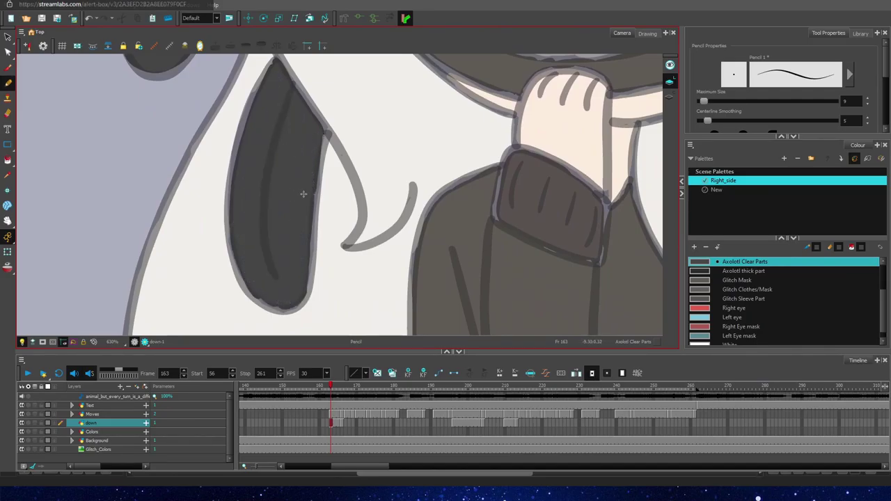
# Step: Colour the lower-right gill with Axolotl Clear Parts
pyautogui.press('space')
pyautogui.moveTo(592, 261); pyautogui.dragTo(55, 329)
pyautogui.moveTo(322, 74)
pyautogui.mouseDown()
pyautogui.moveTo(314, 186)
pyautogui.moveTo(355, 279)
pyautogui.moveTo(368, 217)
pyautogui.mouseUp()
pyautogui.moveTo(327, 82); pyautogui.dragTo(367, 213)
pyautogui.moveTo(324, 108); pyautogui.dragTo(354, 261)
# Step: Outline and fill the large upper-right head gill with Axolotl Clear Parts
pyautogui.press('space')
pyautogui.moveTo(117, 139); pyautogui.dragTo(53, 418)
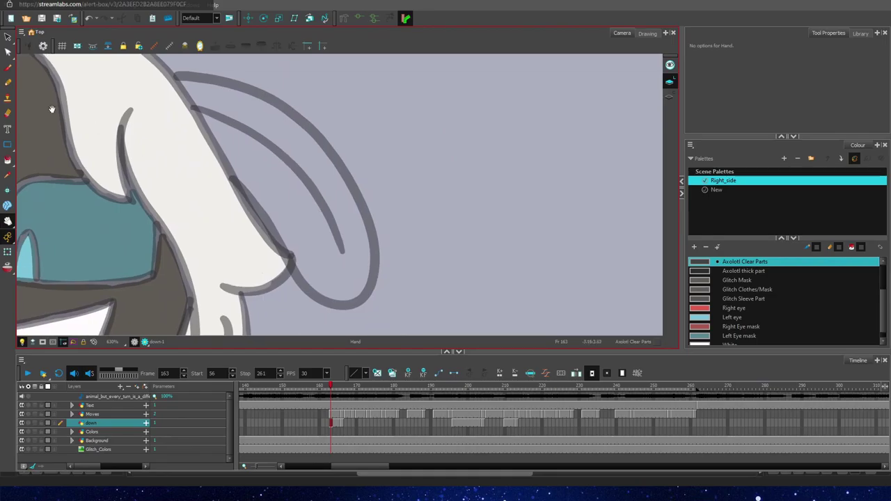
pyautogui.moveTo(183, 76)
pyautogui.mouseDown()
pyautogui.moveTo(271, 221)
pyautogui.moveTo(337, 293)
pyautogui.moveTo(359, 260)
pyautogui.moveTo(335, 170)
pyautogui.moveTo(356, 234)
pyautogui.mouseUp()
pyautogui.moveTo(359, 215); pyautogui.dragTo(312, 138)
pyautogui.moveTo(217, 89)
pyautogui.mouseDown()
pyautogui.moveTo(270, 108)
pyautogui.moveTo(207, 90)
pyautogui.moveTo(273, 122)
pyautogui.moveTo(243, 143)
pyautogui.moveTo(295, 228)
pyautogui.moveTo(289, 185)
pyautogui.moveTo(331, 185)
pyautogui.moveTo(348, 267)
pyautogui.moveTo(323, 281)
pyautogui.mouseUp()
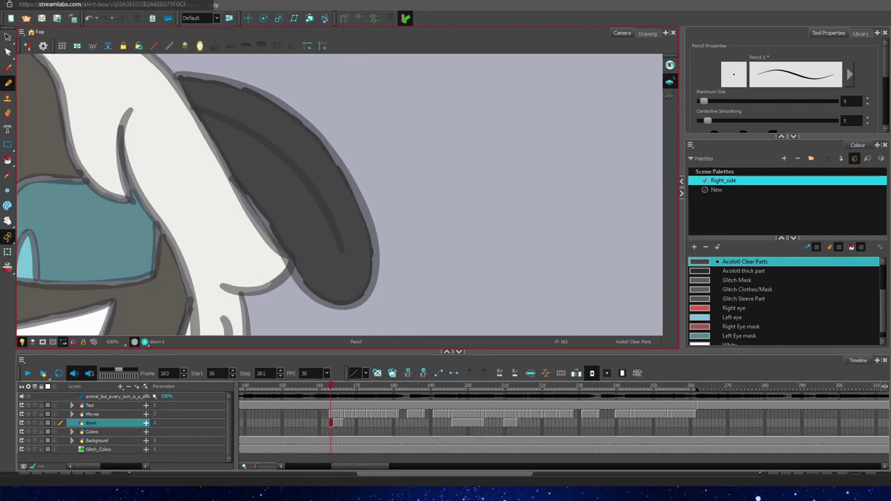
# Step: Fill the uncoloured oval patch at the crossed legs with Glitch Skin using the Pencil
pyautogui.click(9, 221)
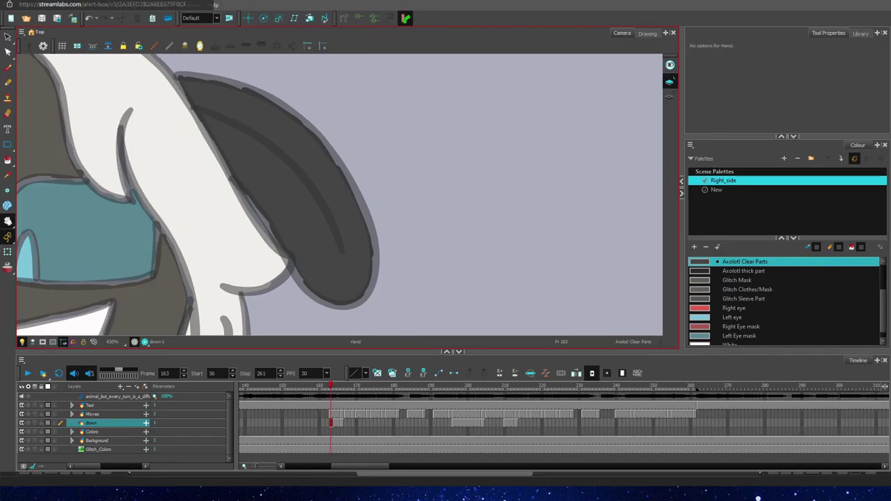
pyautogui.scroll(-9, 286, 144)
pyautogui.click(8, 83)
pyautogui.scroll(2, 858, 289)
pyautogui.click(788, 290)
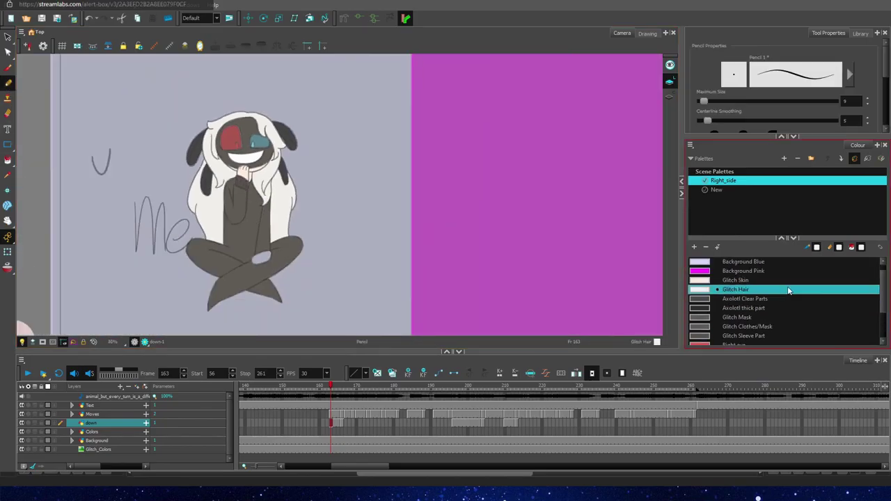
pyautogui.click(789, 279)
pyautogui.scroll(8, 255, 263)
pyautogui.moveTo(362, 94)
pyautogui.mouseDown()
pyautogui.moveTo(251, 149)
pyautogui.moveTo(209, 213)
pyautogui.mouseUp()
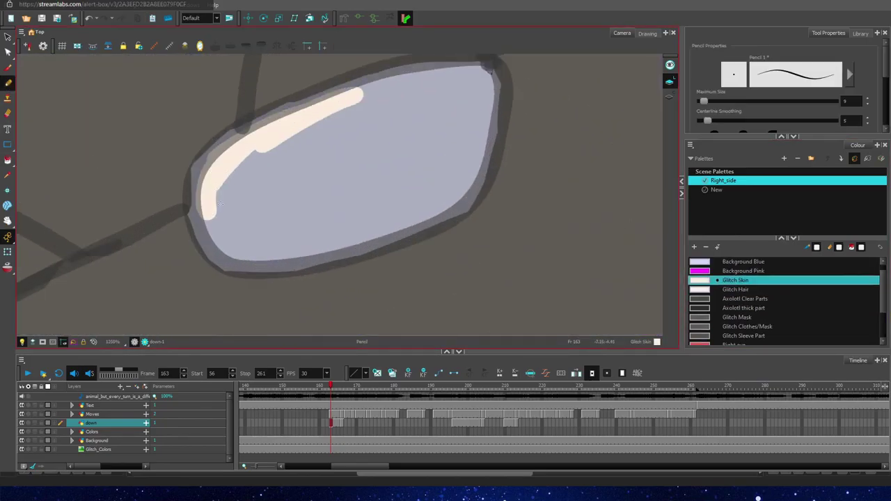
pyautogui.moveTo(491, 66); pyautogui.dragTo(358, 108)
pyautogui.moveTo(209, 216)
pyautogui.mouseDown()
pyautogui.moveTo(255, 250)
pyautogui.moveTo(353, 236)
pyautogui.moveTo(439, 204)
pyautogui.mouseUp()
pyautogui.moveTo(487, 80)
pyautogui.mouseDown()
pyautogui.moveTo(449, 201)
pyautogui.moveTo(448, 123)
pyautogui.moveTo(233, 179)
pyautogui.moveTo(417, 182)
pyautogui.moveTo(351, 231)
pyautogui.mouseUp()
# Step: Advance from the finished pose to frame 167
pyautogui.scroll(-13, 418, 183)
pyautogui.press('space')
pyautogui.press('.')
pyautogui.press('.')
pyautogui.press('.')
pyautogui.press('.')
# Step: Return the down layer to the Colors group, take the right layer out, and ready its frame 167 cell for the Pencil
pyautogui.moveTo(131, 424)
pyautogui.mouseDown()
pyautogui.moveTo(142, 433)
pyautogui.moveTo(116, 419)
pyautogui.mouseUp()
pyautogui.click(71, 423)
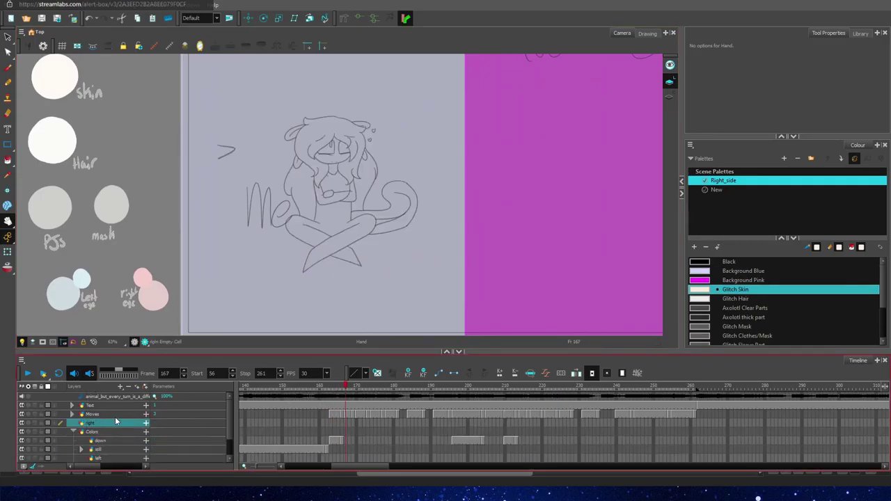
pyautogui.click(72, 431)
pyautogui.click(342, 421)
pyautogui.click(346, 423)
pyautogui.scroll(3, 352, 310)
pyautogui.scroll(8, 347, 191)
pyautogui.moveTo(346, 100); pyautogui.dragTo(383, 241)
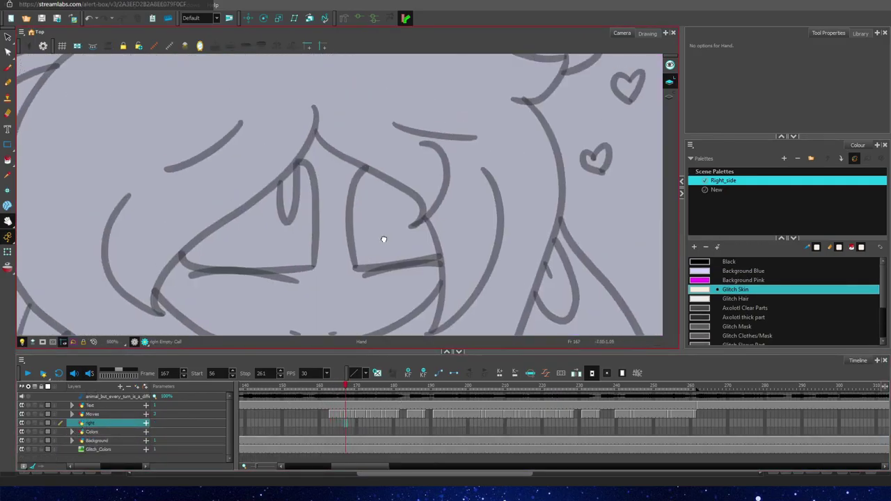
pyautogui.scroll(2, 383, 239)
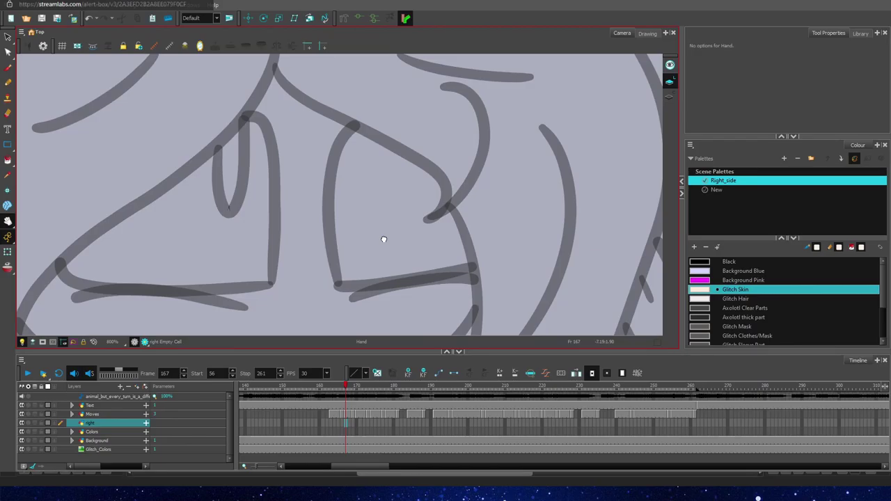
pyautogui.click(8, 84)
pyautogui.moveTo(287, 147); pyautogui.dragTo(284, 282)
pyautogui.moveTo(321, 180)
pyautogui.mouseDown()
pyautogui.moveTo(316, 251)
pyautogui.moveTo(326, 266)
pyautogui.moveTo(397, 235)
pyautogui.mouseUp()
pyautogui.hotkey('ctrl', 'z')
pyautogui.hotkey('ctrl', 'z')
pyautogui.hotkey('ctrl', 'z')
# Step: Move the right layer below the collapsed Colors group and select it for drawing
pyautogui.click(346, 415)
pyautogui.click(345, 424)
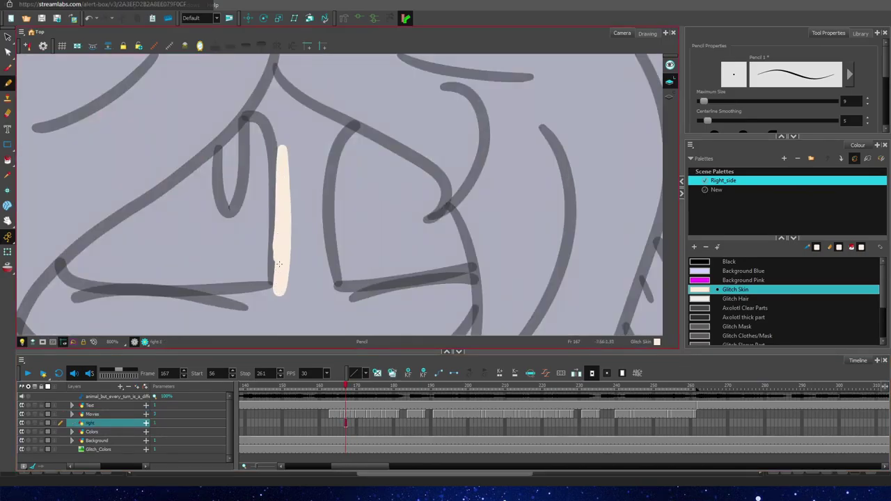
pyautogui.click(74, 431)
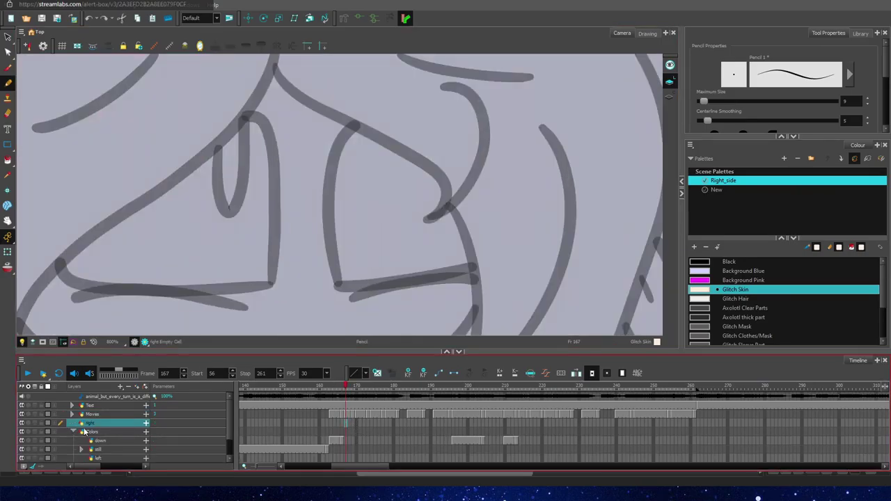
pyautogui.moveTo(84, 432); pyautogui.dragTo(112, 422)
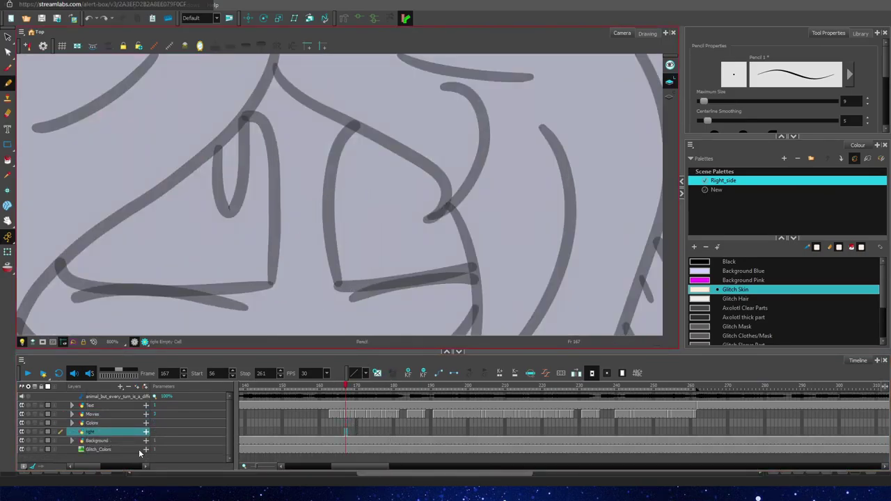
pyautogui.click(117, 431)
# Step: Paint the frame 167 face between the eyes and down to the chin with Glitch Skin, leaving the eyes uncoloured
pyautogui.moveTo(325, 269)
pyautogui.mouseDown()
pyautogui.moveTo(341, 130)
pyautogui.moveTo(274, 79)
pyautogui.moveTo(283, 99)
pyautogui.moveTo(275, 202)
pyautogui.moveTo(320, 278)
pyautogui.moveTo(310, 132)
pyautogui.moveTo(324, 135)
pyautogui.mouseUp()
pyautogui.hotkey('ctrl', 'z')
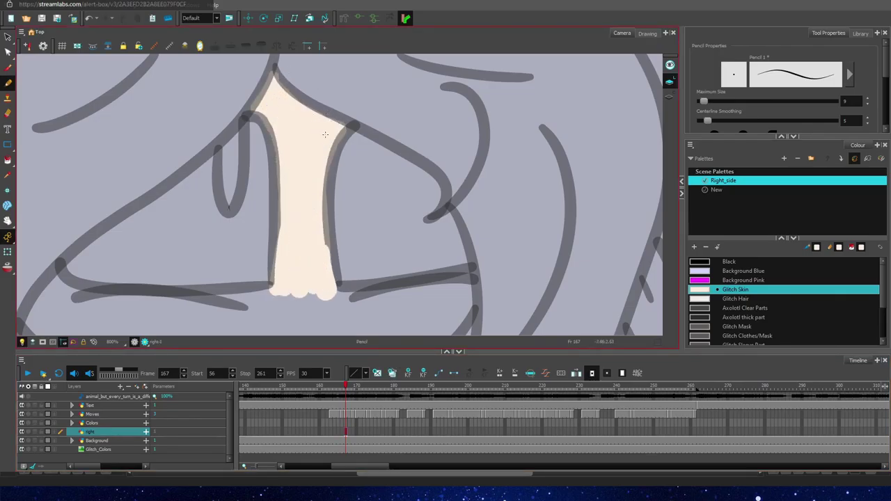
pyautogui.moveTo(383, 285); pyautogui.dragTo(401, 166)
pyautogui.moveTo(306, 176)
pyautogui.mouseDown()
pyautogui.moveTo(149, 185)
pyautogui.moveTo(73, 162)
pyautogui.moveTo(132, 275)
pyautogui.moveTo(244, 282)
pyautogui.moveTo(384, 261)
pyautogui.moveTo(427, 245)
pyautogui.mouseUp()
pyautogui.moveTo(487, 166)
pyautogui.mouseDown()
pyautogui.moveTo(450, 230)
pyautogui.moveTo(471, 203)
pyautogui.moveTo(326, 288)
pyautogui.mouseUp()
pyautogui.moveTo(486, 167)
pyautogui.mouseDown()
pyautogui.moveTo(380, 180)
pyautogui.moveTo(336, 219)
pyautogui.moveTo(174, 231)
pyautogui.moveTo(123, 203)
pyautogui.moveTo(66, 194)
pyautogui.moveTo(97, 190)
pyautogui.moveTo(242, 258)
pyautogui.moveTo(389, 199)
pyautogui.moveTo(310, 197)
pyautogui.moveTo(426, 184)
pyautogui.moveTo(331, 201)
pyautogui.moveTo(419, 201)
pyautogui.moveTo(428, 217)
pyautogui.moveTo(189, 266)
pyautogui.moveTo(264, 239)
pyautogui.mouseUp()
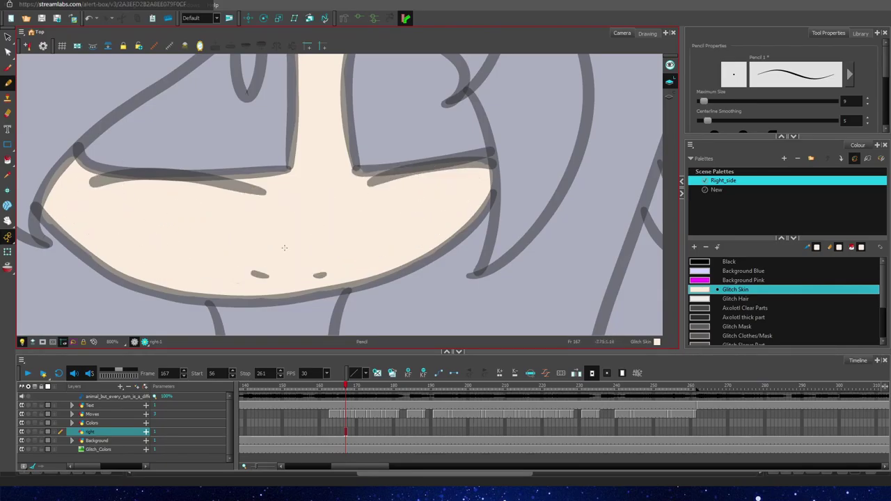
# Step: Fill the neck and the visible hand of the crossed arms with Glitch Skin
pyautogui.scroll(-5, 276, 266)
pyautogui.moveTo(209, 120)
pyautogui.mouseDown()
pyautogui.moveTo(215, 215)
pyautogui.moveTo(303, 218)
pyautogui.moveTo(326, 114)
pyautogui.moveTo(310, 223)
pyautogui.moveTo(230, 118)
pyautogui.moveTo(237, 199)
pyautogui.moveTo(149, 200)
pyautogui.moveTo(245, 168)
pyautogui.moveTo(230, 209)
pyautogui.mouseUp()
pyautogui.scroll(-5, 231, 194)
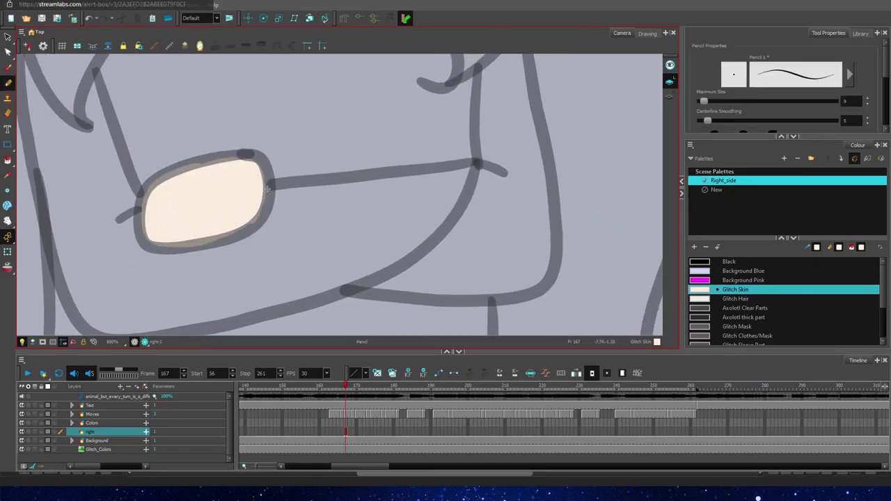
# Step: Copy the right layer's frame 167 drawing and paste it at the later frames where this pose recurs, clearing excess exposure
pyautogui.scroll(-8, 354, 217)
pyautogui.click(345, 431)
pyautogui.hotkey('ctrl', 'c')
pyautogui.click(352, 387)
pyautogui.hotkey('ctrl', 'v')
pyautogui.moveTo(352, 390)
pyautogui.mouseDown()
pyautogui.moveTo(637, 398)
pyautogui.moveTo(603, 388)
pyautogui.moveTo(632, 448)
pyautogui.mouseUp()
pyautogui.press('F5')
pyautogui.press('Delete')
pyautogui.moveTo(646, 397); pyautogui.dragTo(423, 399)
pyautogui.press('F5')
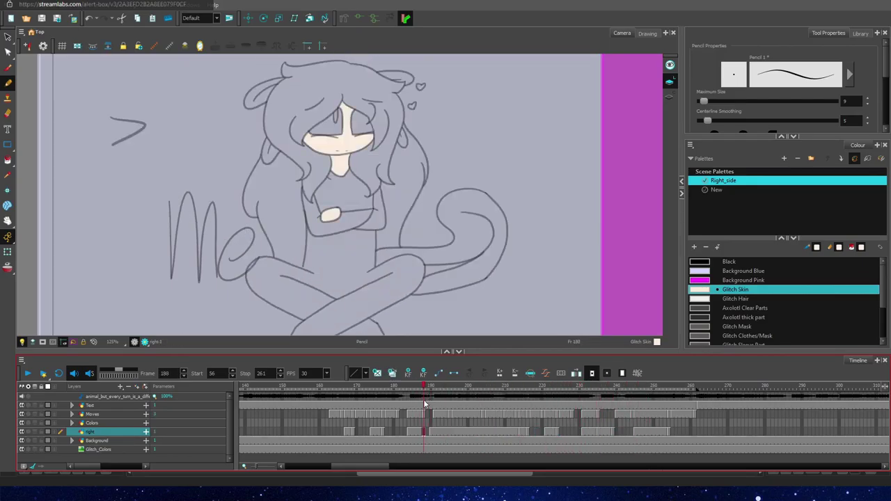
# Step: Delete the right layer's surplus long exposure between about frames 190 and 213, check the remaining frames, and return to frame 167
pyautogui.click(513, 432)
pyautogui.press('Delete')
pyautogui.moveTo(518, 392); pyautogui.dragTo(688, 399)
pyautogui.click(346, 431)
# Step: Outline the sides and fringe of the head hair with Glitch Hair
pyautogui.scroll(3, 348, 251)
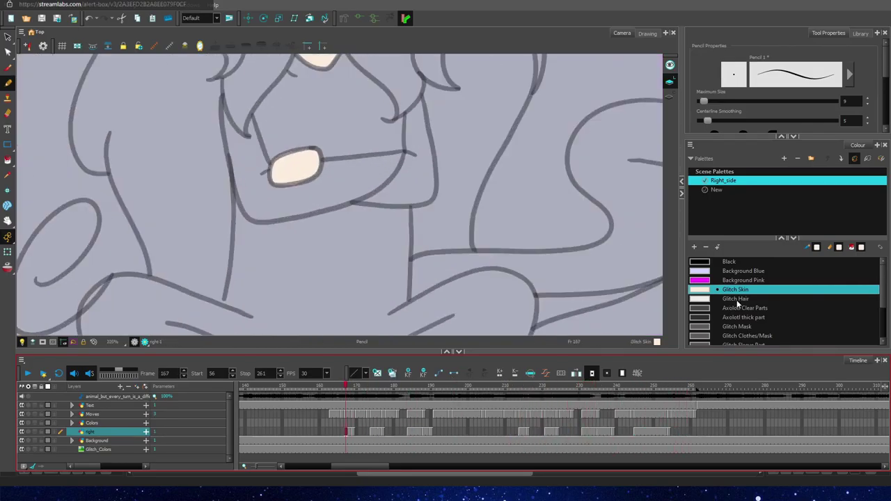
pyautogui.click(734, 300)
pyautogui.press('space')
pyautogui.moveTo(313, 66); pyautogui.dragTo(302, 233)
pyautogui.scroll(1, 318, 236)
pyautogui.moveTo(296, 90); pyautogui.dragTo(327, 283)
pyautogui.hotkey('alt', 'b')
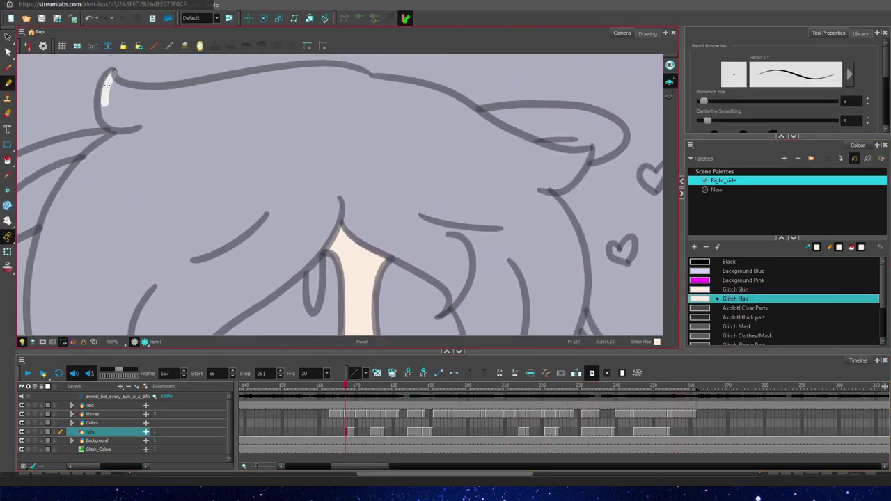
pyautogui.moveTo(117, 130)
pyautogui.mouseDown()
pyautogui.moveTo(70, 178)
pyautogui.moveTo(30, 278)
pyautogui.mouseUp()
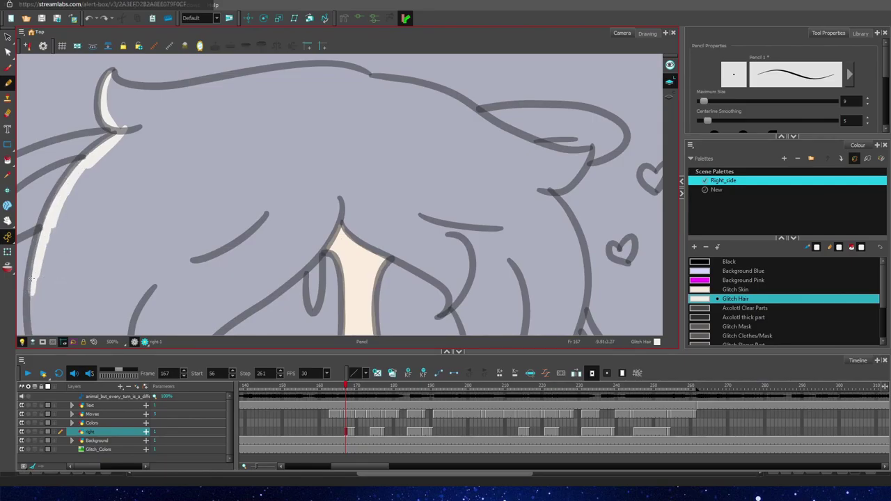
pyautogui.moveTo(303, 263)
pyautogui.mouseDown()
pyautogui.moveTo(216, 326)
pyautogui.moveTo(36, 330)
pyautogui.mouseUp()
pyautogui.moveTo(339, 196)
pyautogui.mouseDown()
pyautogui.moveTo(407, 259)
pyautogui.moveTo(453, 270)
pyautogui.mouseUp()
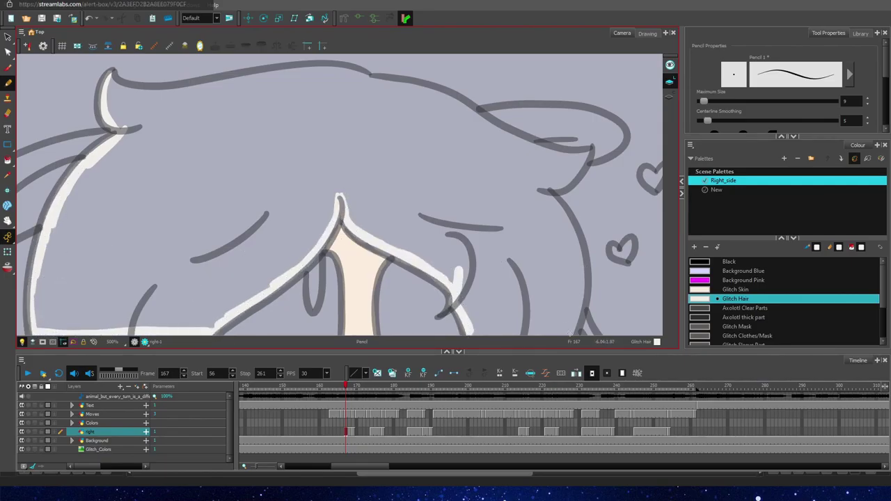
pyautogui.moveTo(574, 332); pyautogui.dragTo(473, 331)
pyautogui.moveTo(547, 195); pyautogui.dragTo(579, 325)
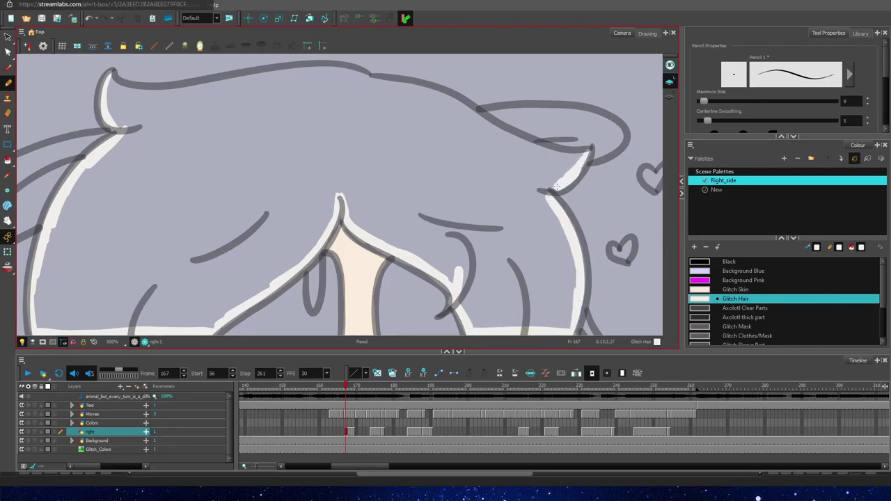
# Step: Finish the hair's top outline and fill the upper head hair with Glitch Hair, enlarging the Pencil to size 19.2
pyautogui.moveTo(585, 157)
pyautogui.mouseDown()
pyautogui.moveTo(369, 82)
pyautogui.moveTo(306, 72)
pyautogui.moveTo(147, 103)
pyautogui.moveTo(122, 133)
pyautogui.moveTo(142, 122)
pyautogui.moveTo(237, 150)
pyautogui.moveTo(314, 91)
pyautogui.mouseUp()
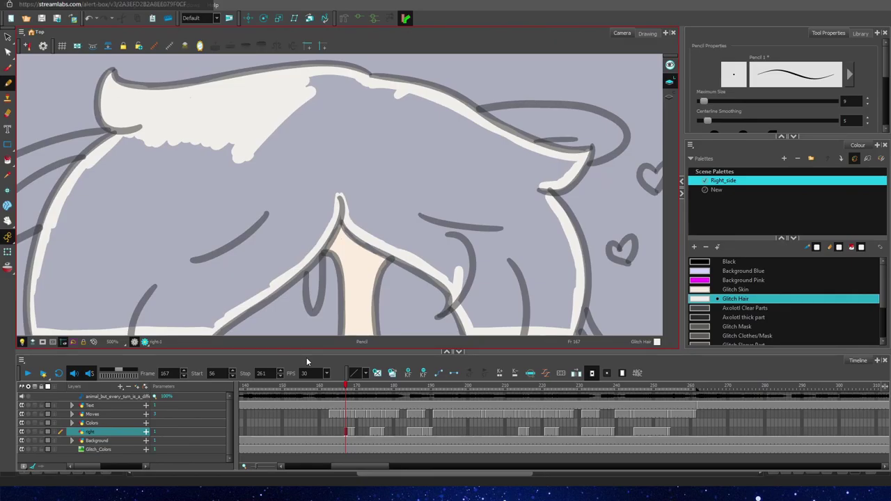
pyautogui.moveTo(143, 143)
pyautogui.mouseDown()
pyautogui.moveTo(98, 209)
pyautogui.moveTo(48, 327)
pyautogui.moveTo(147, 294)
pyautogui.moveTo(327, 205)
pyautogui.mouseUp()
pyautogui.moveTo(275, 254)
pyautogui.mouseDown()
pyautogui.moveTo(125, 209)
pyautogui.moveTo(201, 261)
pyautogui.moveTo(487, 306)
pyautogui.moveTo(534, 200)
pyautogui.moveTo(572, 162)
pyautogui.moveTo(418, 104)
pyautogui.moveTo(314, 87)
pyautogui.moveTo(385, 234)
pyautogui.moveTo(501, 292)
pyautogui.moveTo(515, 174)
pyautogui.moveTo(446, 236)
pyautogui.moveTo(417, 125)
pyautogui.moveTo(485, 194)
pyautogui.mouseUp()
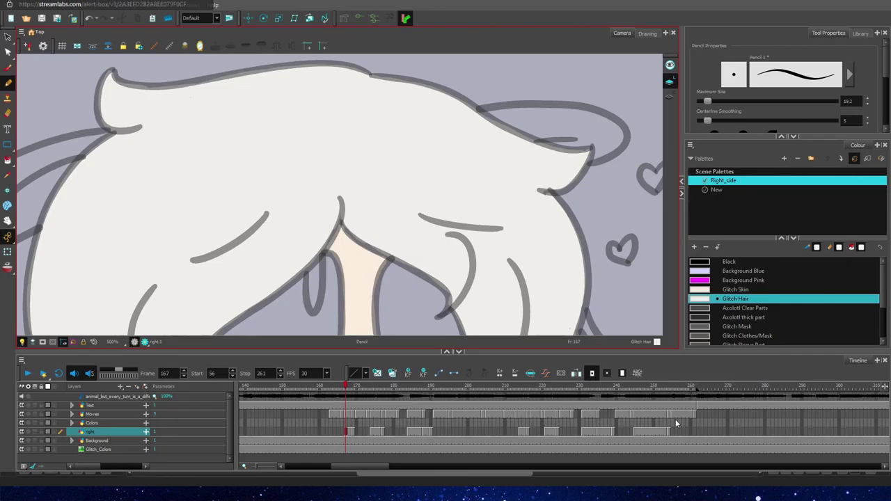
# Step: Outline the hair left of the face and neck with Glitch Hair, reducing the Pencil to size 8.4
pyautogui.moveTo(708, 101); pyautogui.dragTo(703, 101)
pyautogui.click(735, 289)
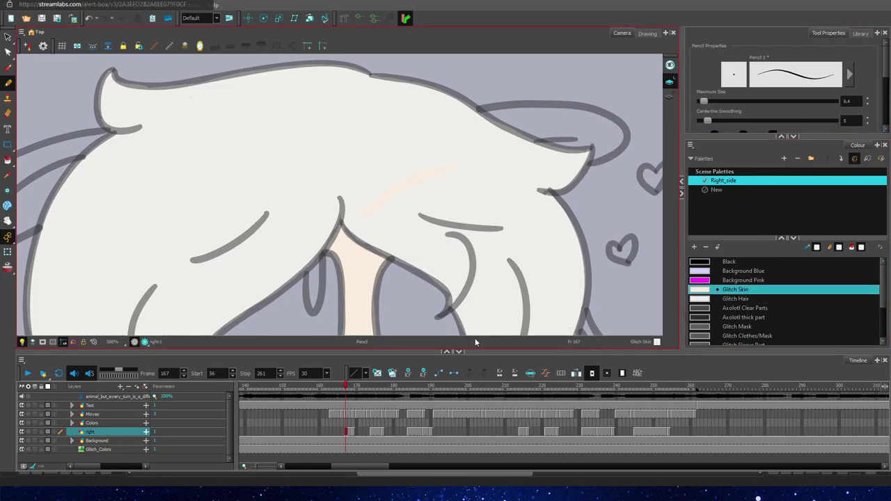
pyautogui.hotkey('ctrl', 'z')
pyautogui.press('space')
pyautogui.moveTo(405, 330)
pyautogui.mouseDown()
pyautogui.moveTo(388, 165)
pyautogui.moveTo(397, 157)
pyautogui.mouseUp()
pyautogui.click(752, 300)
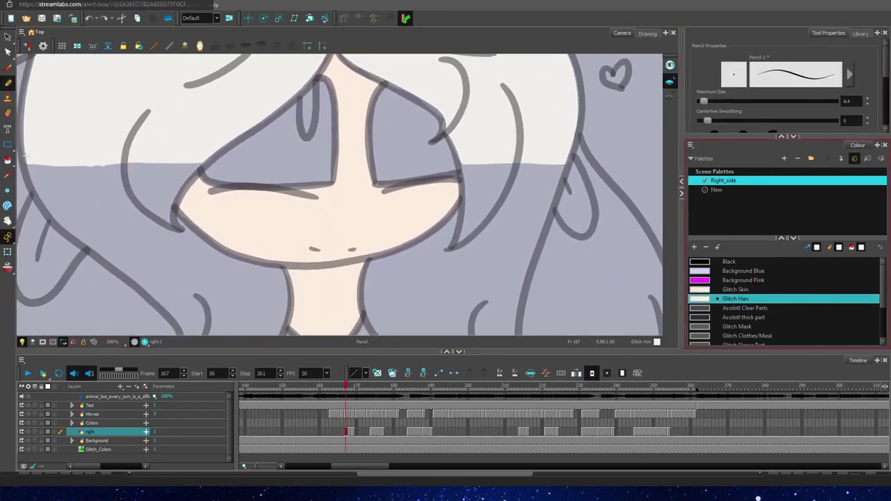
pyautogui.moveTo(31, 167); pyautogui.dragTo(188, 332)
pyautogui.moveTo(190, 165)
pyautogui.mouseDown()
pyautogui.moveTo(161, 208)
pyautogui.moveTo(205, 249)
pyautogui.mouseUp()
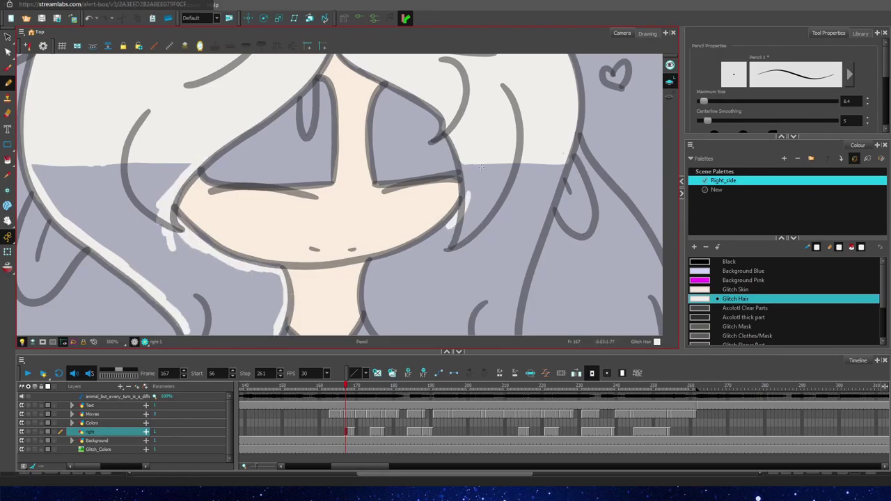
# Step: Outline the hair right of the face, around the right gill, and below the left gill with Glitch Hair
pyautogui.moveTo(457, 216); pyautogui.dragTo(366, 281)
pyautogui.moveTo(571, 150)
pyautogui.mouseDown()
pyautogui.moveTo(531, 250)
pyautogui.moveTo(512, 333)
pyautogui.moveTo(595, 228)
pyautogui.mouseUp()
pyautogui.moveTo(605, 187)
pyautogui.mouseDown()
pyautogui.moveTo(658, 266)
pyautogui.moveTo(557, 332)
pyautogui.moveTo(197, 334)
pyautogui.mouseUp()
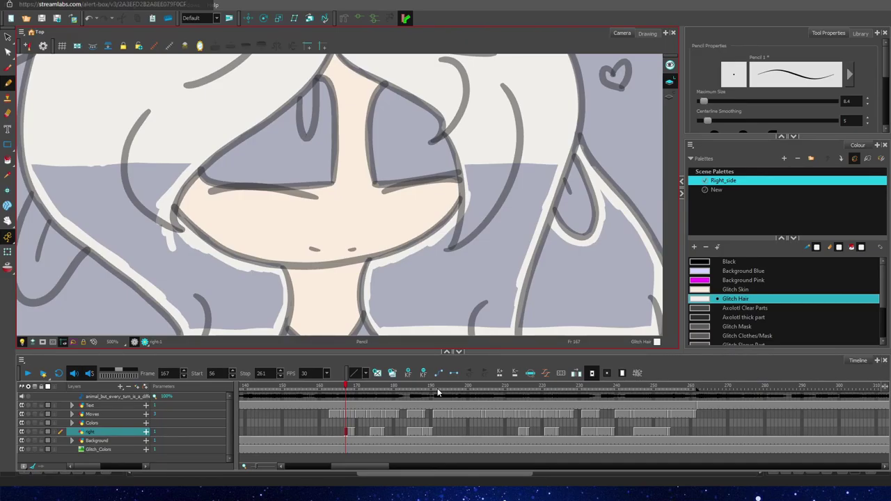
pyautogui.moveTo(94, 248)
pyautogui.mouseDown()
pyautogui.moveTo(46, 309)
pyautogui.moveTo(120, 333)
pyautogui.mouseUp()
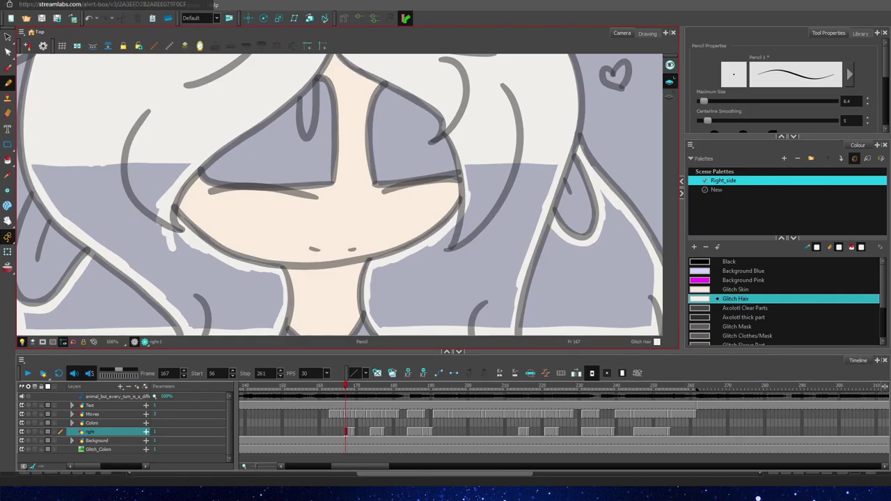
# Step: Fill the outlined hair on both sides of the face with Glitch Hair at Pencil size 16.8
pyautogui.moveTo(44, 167)
pyautogui.mouseDown()
pyautogui.moveTo(96, 181)
pyautogui.moveTo(137, 252)
pyautogui.moveTo(164, 226)
pyautogui.mouseUp()
pyautogui.moveTo(704, 101); pyautogui.dragTo(709, 103)
pyautogui.moveTo(485, 172)
pyautogui.mouseDown()
pyautogui.moveTo(482, 230)
pyautogui.moveTo(396, 273)
pyautogui.moveTo(387, 316)
pyautogui.moveTo(454, 301)
pyautogui.moveTo(557, 322)
pyautogui.moveTo(641, 259)
pyautogui.moveTo(612, 209)
pyautogui.moveTo(580, 253)
pyautogui.moveTo(515, 160)
pyautogui.moveTo(480, 307)
pyautogui.moveTo(623, 278)
pyautogui.mouseUp()
pyautogui.moveTo(273, 324)
pyautogui.mouseDown()
pyautogui.moveTo(275, 275)
pyautogui.moveTo(175, 200)
pyautogui.mouseUp()
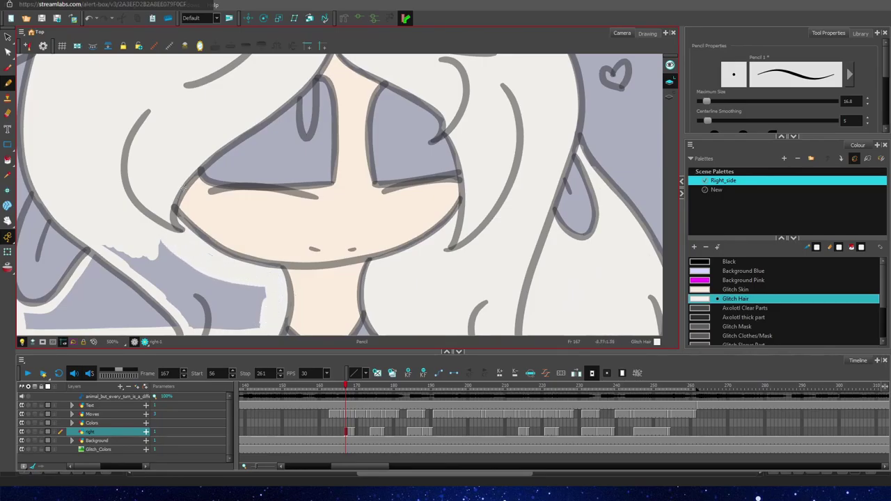
pyautogui.moveTo(93, 267)
pyautogui.mouseDown()
pyautogui.moveTo(38, 320)
pyautogui.moveTo(237, 310)
pyautogui.moveTo(139, 257)
pyautogui.moveTo(91, 281)
pyautogui.mouseUp()
# Step: Outline the hair strands over the chest and the long right-hand hair with Glitch Hair at Pencil size 9.6
pyautogui.moveTo(706, 101); pyautogui.dragTo(704, 102)
pyautogui.moveTo(276, 167); pyautogui.dragTo(286, 85)
pyautogui.moveTo(440, 255)
pyautogui.mouseDown()
pyautogui.moveTo(392, 241)
pyautogui.moveTo(386, 247)
pyautogui.mouseUp()
pyautogui.click(8, 83)
pyautogui.moveTo(278, 165)
pyautogui.mouseDown()
pyautogui.moveTo(237, 215)
pyautogui.moveTo(185, 208)
pyautogui.moveTo(171, 302)
pyautogui.moveTo(183, 337)
pyautogui.mouseUp()
pyautogui.moveTo(383, 164)
pyautogui.mouseDown()
pyautogui.moveTo(447, 227)
pyautogui.moveTo(474, 219)
pyautogui.moveTo(489, 172)
pyautogui.mouseUp()
pyautogui.moveTo(490, 192); pyautogui.dragTo(516, 329)
pyautogui.moveTo(658, 164); pyautogui.dragTo(620, 281)
pyautogui.hotkey('ctrl', 'z')
pyautogui.moveTo(654, 215); pyautogui.dragTo(589, 334)
# Step: Outline the outer curve and inner edge of the long left-hand hair with Glitch Hair
pyautogui.press('space')
pyautogui.moveTo(134, 157)
pyautogui.mouseDown()
pyautogui.moveTo(207, 191)
pyautogui.moveTo(323, 116)
pyautogui.mouseUp()
pyautogui.moveTo(202, 60); pyautogui.dragTo(182, 118)
pyautogui.moveTo(191, 84)
pyautogui.mouseDown()
pyautogui.moveTo(158, 140)
pyautogui.moveTo(130, 237)
pyautogui.moveTo(182, 298)
pyautogui.moveTo(198, 296)
pyautogui.mouseUp()
pyautogui.moveTo(368, 287); pyautogui.dragTo(377, 333)
# Step: Outline the lower end of the long left-hand hair down to the leg with Glitch Hair
pyautogui.press('space')
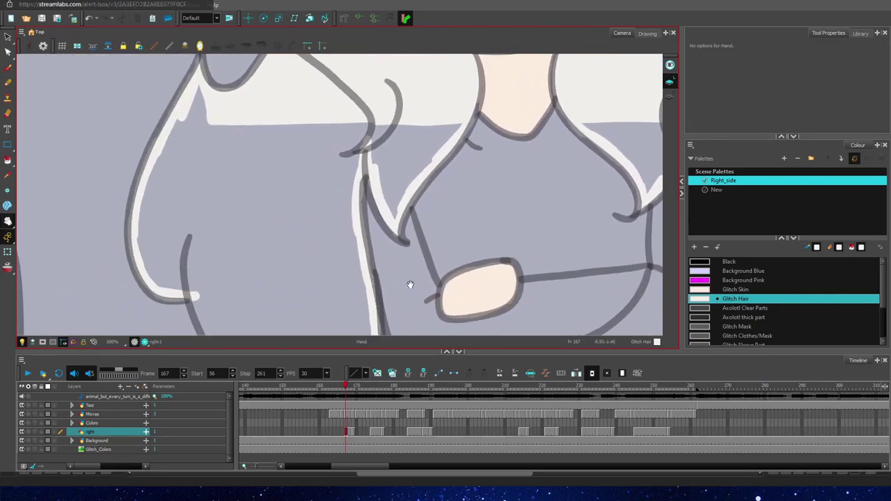
pyautogui.moveTo(409, 285); pyautogui.dragTo(367, 95)
pyautogui.moveTo(151, 107); pyautogui.dragTo(187, 178)
pyautogui.moveTo(193, 184); pyautogui.dragTo(233, 271)
pyautogui.moveTo(334, 142)
pyautogui.mouseDown()
pyautogui.moveTo(339, 195)
pyautogui.moveTo(326, 292)
pyautogui.moveTo(306, 311)
pyautogui.moveTo(212, 268)
pyautogui.mouseUp()
pyautogui.press('space')
# Step: Outline the lower part of the right-hand hair between the arm and the tail with Glitch Hair
pyautogui.moveTo(534, 202)
pyautogui.mouseDown()
pyautogui.moveTo(242, 227)
pyautogui.moveTo(175, 266)
pyautogui.mouseUp()
pyautogui.moveTo(306, 167)
pyautogui.mouseDown()
pyautogui.moveTo(306, 205)
pyautogui.moveTo(267, 254)
pyautogui.moveTo(269, 296)
pyautogui.moveTo(312, 296)
pyautogui.moveTo(355, 220)
pyautogui.moveTo(348, 298)
pyautogui.mouseUp()
pyautogui.moveTo(381, 177)
pyautogui.mouseDown()
pyautogui.moveTo(354, 220)
pyautogui.moveTo(351, 275)
pyautogui.mouseUp()
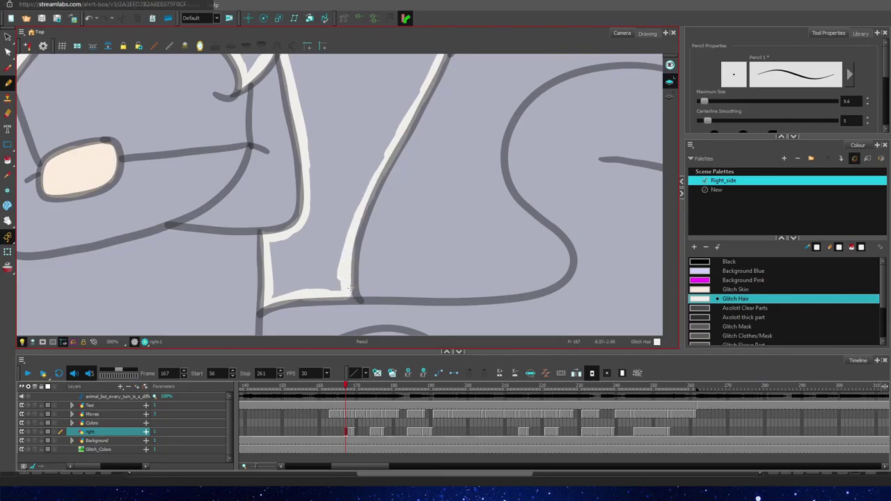
# Step: Fill the outlined long right-hand hair with Glitch Hair using a larger Pencil size
pyautogui.moveTo(273, 243); pyautogui.dragTo(290, 245)
pyautogui.moveTo(704, 100); pyautogui.dragTo(707, 101)
pyautogui.moveTo(281, 280)
pyautogui.mouseDown()
pyautogui.moveTo(310, 235)
pyautogui.moveTo(286, 284)
pyautogui.moveTo(332, 282)
pyautogui.moveTo(309, 257)
pyautogui.moveTo(322, 190)
pyautogui.moveTo(311, 86)
pyautogui.moveTo(357, 66)
pyautogui.moveTo(412, 81)
pyautogui.moveTo(378, 170)
pyautogui.mouseUp()
pyautogui.moveTo(456, 159); pyautogui.dragTo(455, 368)
pyautogui.moveTo(707, 101); pyautogui.dragTo(706, 101)
pyautogui.moveTo(370, 218)
pyautogui.mouseDown()
pyautogui.moveTo(432, 268)
pyautogui.moveTo(438, 217)
pyautogui.mouseUp()
pyautogui.moveTo(457, 149); pyautogui.dragTo(456, 242)
# Step: Fill the hair over the chest and the long left-hand hair with Glitch Hair at Pencil size 15.2
pyautogui.moveTo(363, 214)
pyautogui.mouseDown()
pyautogui.moveTo(346, 277)
pyautogui.moveTo(197, 217)
pyautogui.mouseUp()
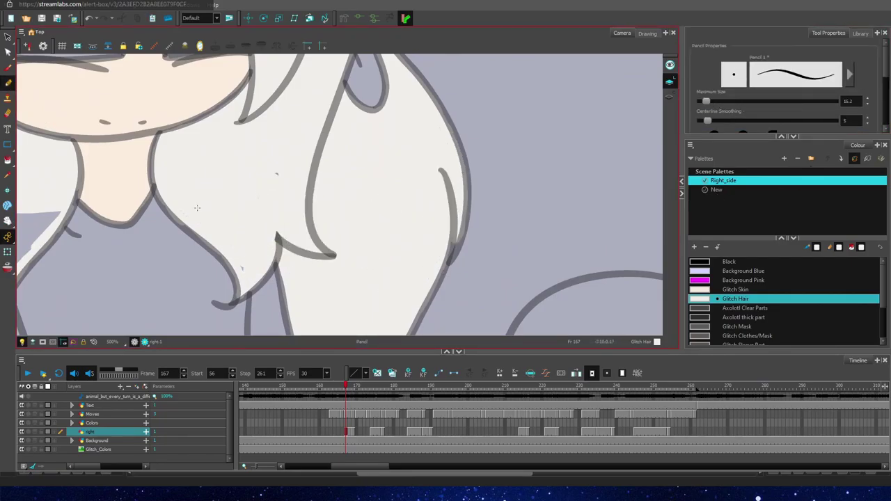
pyautogui.moveTo(186, 274); pyautogui.dragTo(557, 159)
pyautogui.moveTo(173, 68)
pyautogui.mouseDown()
pyautogui.moveTo(149, 238)
pyautogui.moveTo(185, 238)
pyautogui.moveTo(299, 111)
pyautogui.moveTo(362, 105)
pyautogui.moveTo(390, 139)
pyautogui.moveTo(267, 237)
pyautogui.moveTo(181, 277)
pyautogui.moveTo(330, 278)
pyautogui.moveTo(278, 106)
pyautogui.mouseUp()
pyautogui.moveTo(183, 142)
pyautogui.mouseDown()
pyautogui.moveTo(199, 173)
pyautogui.moveTo(294, 248)
pyautogui.moveTo(265, 139)
pyautogui.moveTo(225, 193)
pyautogui.moveTo(306, 277)
pyautogui.mouseUp()
# Step: Outline the torso's left-hand edge along the hair with Glitch Clothes/Mask at Pencil size 9
pyautogui.click(759, 327)
pyautogui.click(748, 335)
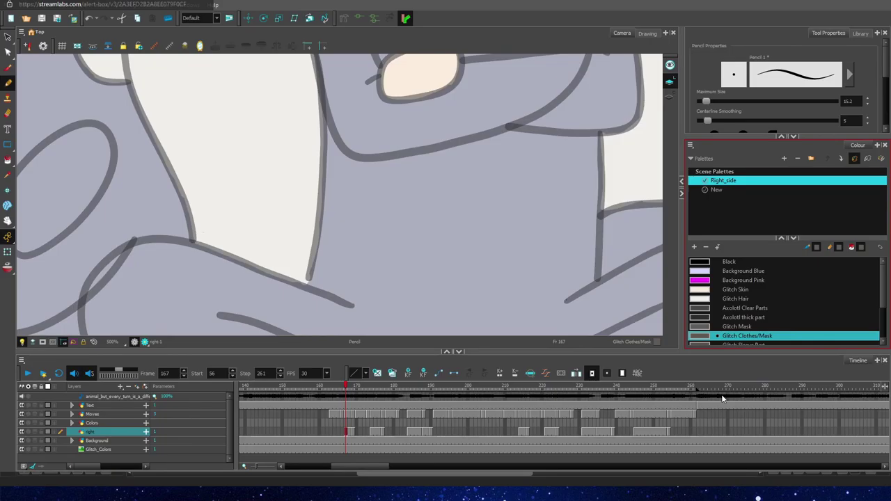
pyautogui.moveTo(857, 102); pyautogui.dragTo(784, 193)
pyautogui.write('9')
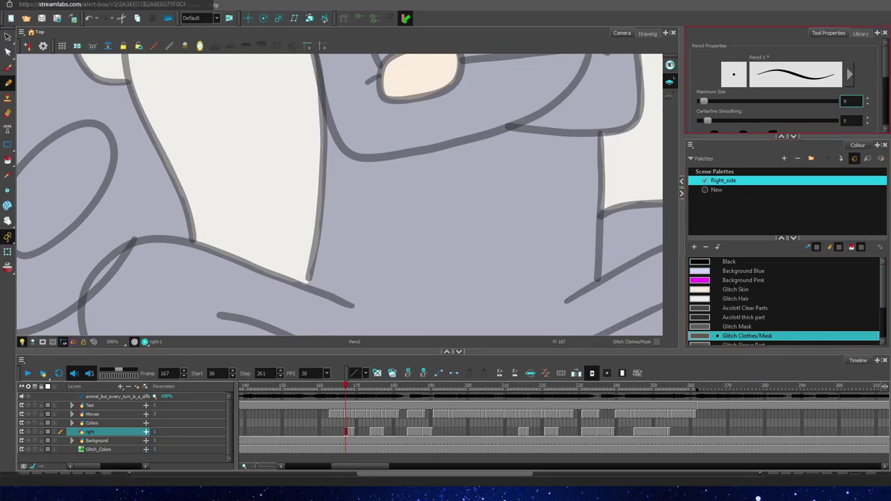
pyautogui.press('Return')
pyautogui.moveTo(327, 111); pyautogui.dragTo(310, 293)
# Step: Paint the upper torso and folded arms around the hand with Glitch Clothes/Mask, closing the area across the waist
pyautogui.press('space')
pyautogui.moveTo(431, 157)
pyautogui.mouseDown()
pyautogui.moveTo(384, 253)
pyautogui.moveTo(324, 341)
pyautogui.mouseUp()
pyautogui.moveTo(202, 167); pyautogui.dragTo(225, 312)
pyautogui.moveTo(249, 194)
pyautogui.mouseDown()
pyautogui.moveTo(210, 201)
pyautogui.moveTo(318, 107)
pyautogui.moveTo(291, 120)
pyautogui.moveTo(262, 169)
pyautogui.moveTo(314, 94)
pyautogui.moveTo(384, 82)
pyautogui.moveTo(358, 115)
pyautogui.moveTo(328, 108)
pyautogui.mouseUp()
pyautogui.moveTo(388, 79)
pyautogui.mouseDown()
pyautogui.moveTo(458, 152)
pyautogui.moveTo(465, 182)
pyautogui.moveTo(503, 162)
pyautogui.moveTo(488, 178)
pyautogui.moveTo(512, 169)
pyautogui.moveTo(527, 298)
pyautogui.moveTo(480, 319)
pyautogui.mouseUp()
pyautogui.moveTo(360, 270)
pyautogui.mouseDown()
pyautogui.moveTo(356, 227)
pyautogui.moveTo(266, 252)
pyautogui.moveTo(268, 292)
pyautogui.moveTo(343, 292)
pyautogui.moveTo(303, 292)
pyautogui.mouseUp()
pyautogui.moveTo(493, 325)
pyautogui.mouseDown()
pyautogui.moveTo(277, 334)
pyautogui.moveTo(289, 302)
pyautogui.moveTo(228, 327)
pyautogui.moveTo(256, 319)
pyautogui.moveTo(260, 255)
pyautogui.moveTo(251, 211)
pyautogui.moveTo(238, 281)
pyautogui.moveTo(229, 249)
pyautogui.moveTo(331, 206)
pyautogui.moveTo(308, 211)
pyautogui.moveTo(318, 148)
pyautogui.moveTo(265, 171)
pyautogui.moveTo(350, 165)
pyautogui.moveTo(353, 133)
pyautogui.moveTo(347, 172)
pyautogui.moveTo(314, 141)
pyautogui.moveTo(292, 147)
pyautogui.moveTo(390, 121)
pyautogui.moveTo(421, 153)
pyautogui.moveTo(442, 152)
pyautogui.moveTo(455, 208)
pyautogui.moveTo(400, 152)
pyautogui.moveTo(383, 220)
pyautogui.moveTo(363, 232)
pyautogui.moveTo(384, 268)
pyautogui.moveTo(420, 287)
pyautogui.moveTo(467, 281)
pyautogui.moveTo(506, 302)
pyautogui.moveTo(519, 271)
pyautogui.moveTo(508, 180)
pyautogui.moveTo(476, 225)
pyautogui.moveTo(496, 260)
pyautogui.moveTo(496, 307)
pyautogui.moveTo(473, 325)
pyautogui.moveTo(430, 292)
pyautogui.moveTo(344, 325)
pyautogui.moveTo(271, 324)
pyautogui.mouseUp()
# Step: Outline the left-hand leg's upper edge and the lower edges of the crossed legs with Glitch Clothes/Mask
pyautogui.press('space')
pyautogui.moveTo(445, 327)
pyautogui.mouseDown()
pyautogui.moveTo(408, 248)
pyautogui.moveTo(429, 156)
pyautogui.mouseUp()
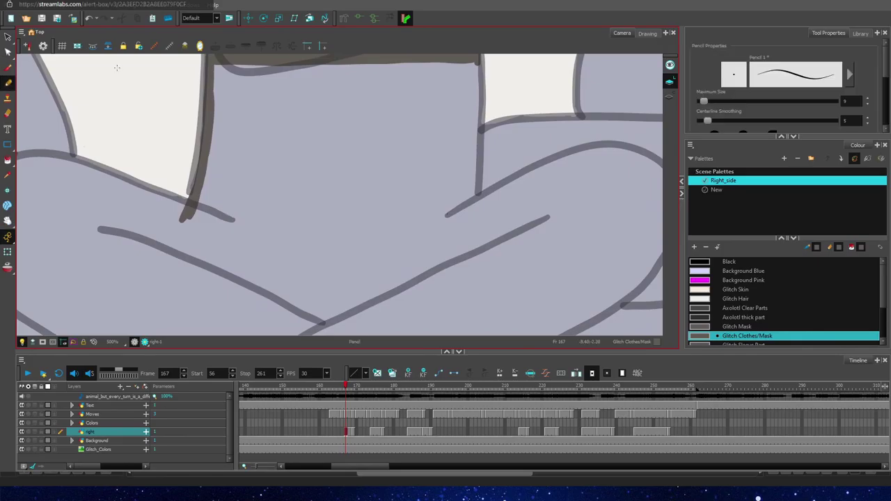
pyautogui.moveTo(194, 209); pyautogui.dragTo(139, 187)
pyautogui.moveTo(31, 158); pyautogui.dragTo(100, 171)
pyautogui.moveTo(143, 196)
pyautogui.mouseDown()
pyautogui.moveTo(35, 159)
pyautogui.moveTo(21, 216)
pyautogui.moveTo(20, 313)
pyautogui.moveTo(70, 332)
pyautogui.moveTo(465, 332)
pyautogui.mouseUp()
pyautogui.moveTo(636, 284)
pyautogui.mouseDown()
pyautogui.moveTo(563, 330)
pyautogui.moveTo(454, 333)
pyautogui.mouseUp()
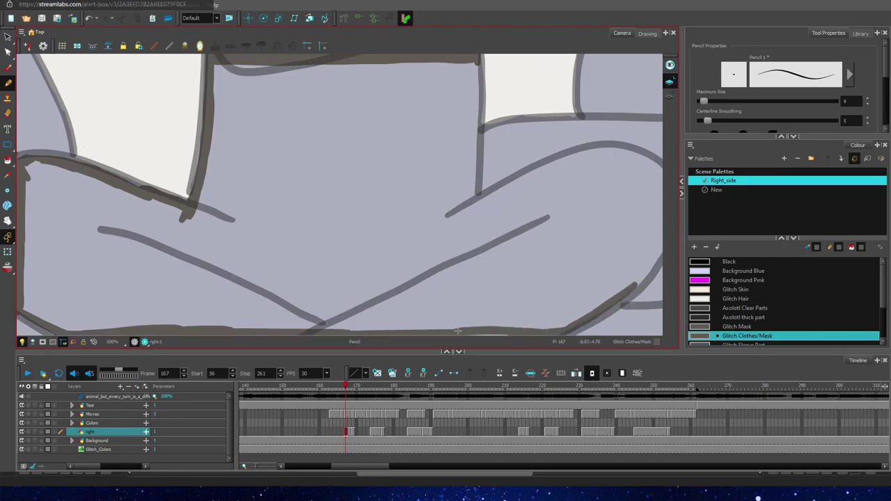
# Step: Outline the right-hand leg's upper edge and the torso's right-hand edge with Glitch Clothes/Mask, undoing the last stroke
pyautogui.moveTo(551, 164); pyautogui.dragTo(456, 216)
pyautogui.moveTo(479, 63); pyautogui.dragTo(474, 210)
pyautogui.moveTo(637, 149); pyautogui.dragTo(530, 181)
pyautogui.moveTo(572, 160)
pyautogui.mouseDown()
pyautogui.moveTo(655, 170)
pyautogui.moveTo(659, 257)
pyautogui.moveTo(620, 291)
pyautogui.mouseUp()
pyautogui.hotkey('ctrl', 'z')
# Step: Outline the outer sides of both knees with Glitch Clothes/Mask
pyautogui.moveTo(334, 208); pyautogui.dragTo(428, 206)
pyautogui.moveTo(110, 152)
pyautogui.mouseDown()
pyautogui.moveTo(61, 238)
pyautogui.moveTo(108, 304)
pyautogui.moveTo(108, 205)
pyautogui.moveTo(102, 288)
pyautogui.moveTo(92, 179)
pyautogui.mouseUp()
pyautogui.moveTo(490, 251)
pyautogui.mouseDown()
pyautogui.moveTo(274, 199)
pyautogui.moveTo(175, 215)
pyautogui.mouseUp()
pyautogui.moveTo(443, 129)
pyautogui.mouseDown()
pyautogui.moveTo(457, 164)
pyautogui.moveTo(444, 210)
pyautogui.moveTo(448, 162)
pyautogui.mouseUp()
# Step: Outline the crossed lower legs and both pointed feet with Glitch Clothes/Mask
pyautogui.click(8, 222)
pyautogui.moveTo(259, 329)
pyautogui.mouseDown()
pyautogui.moveTo(442, 192)
pyautogui.moveTo(465, 158)
pyautogui.mouseUp()
pyautogui.click(10, 83)
pyautogui.moveTo(43, 63)
pyautogui.mouseDown()
pyautogui.moveTo(139, 111)
pyautogui.moveTo(140, 174)
pyautogui.moveTo(105, 261)
pyautogui.moveTo(184, 249)
pyautogui.moveTo(320, 174)
pyautogui.moveTo(439, 238)
pyautogui.moveTo(547, 278)
pyautogui.mouseUp()
pyautogui.moveTo(428, 118); pyautogui.dragTo(546, 278)
pyautogui.moveTo(539, 58); pyautogui.dragTo(387, 144)
# Step: Fill the lower legs and feet with Glitch Clothes/Mask at Pencil size 12
pyautogui.doubleClick(852, 101)
pyautogui.write('12')
pyautogui.moveTo(260, 145)
pyautogui.mouseDown()
pyautogui.moveTo(168, 223)
pyautogui.moveTo(231, 187)
pyautogui.moveTo(407, 114)
pyautogui.mouseUp()
pyautogui.moveTo(219, 190)
pyautogui.mouseDown()
pyautogui.moveTo(274, 90)
pyautogui.moveTo(390, 143)
pyautogui.moveTo(453, 60)
pyautogui.moveTo(272, 82)
pyautogui.mouseUp()
pyautogui.moveTo(382, 144)
pyautogui.mouseDown()
pyautogui.moveTo(313, 176)
pyautogui.moveTo(404, 198)
pyautogui.moveTo(438, 160)
pyautogui.moveTo(418, 202)
pyautogui.moveTo(494, 222)
pyautogui.mouseUp()
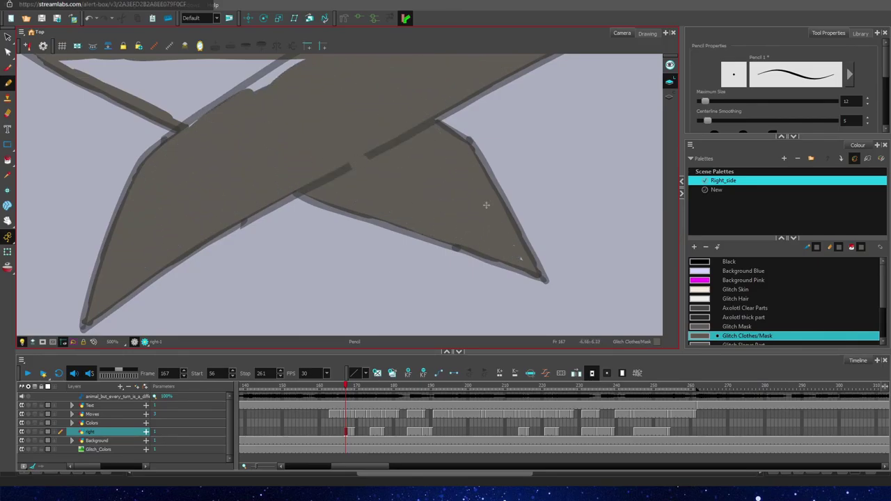
# Step: Fill the crossed upper legs with Glitch Clothes/Mask at Pencil size 14
pyautogui.click(8, 220)
pyautogui.moveTo(285, 109); pyautogui.dragTo(332, 314)
pyautogui.click(8, 83)
pyautogui.doubleClick(850, 101)
pyautogui.write('16')
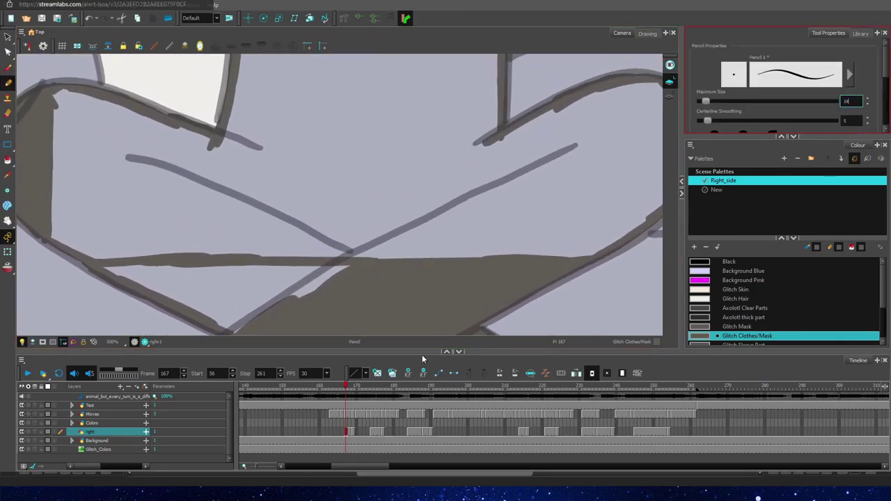
pyautogui.moveTo(416, 203); pyautogui.dragTo(318, 271)
pyautogui.moveTo(48, 223); pyautogui.dragTo(238, 325)
pyautogui.moveTo(240, 57)
pyautogui.mouseDown()
pyautogui.moveTo(180, 132)
pyautogui.moveTo(59, 102)
pyautogui.moveTo(209, 299)
pyautogui.moveTo(389, 230)
pyautogui.moveTo(561, 256)
pyautogui.moveTo(655, 97)
pyautogui.moveTo(488, 188)
pyautogui.moveTo(623, 171)
pyautogui.moveTo(487, 66)
pyautogui.moveTo(255, 79)
pyautogui.moveTo(407, 132)
pyautogui.moveTo(481, 105)
pyautogui.moveTo(424, 215)
pyautogui.moveTo(151, 139)
pyautogui.moveTo(338, 242)
pyautogui.moveTo(139, 198)
pyautogui.moveTo(132, 136)
pyautogui.mouseUp()
# Step: Fill the remaining torso area between the folded arms and the legs with Glitch Clothes/Mask
pyautogui.click(9, 221)
pyautogui.moveTo(446, 164); pyautogui.dragTo(160, 230)
pyautogui.click(9, 83)
pyautogui.moveTo(381, 279)
pyautogui.mouseDown()
pyautogui.moveTo(386, 157)
pyautogui.moveTo(388, 255)
pyautogui.mouseUp()
pyautogui.click(8, 220)
pyautogui.moveTo(97, 193); pyautogui.dragTo(366, 296)
pyautogui.moveTo(253, 164)
pyautogui.mouseDown()
pyautogui.moveTo(247, 220)
pyautogui.moveTo(318, 211)
pyautogui.moveTo(412, 218)
pyautogui.moveTo(410, 244)
pyautogui.mouseUp()
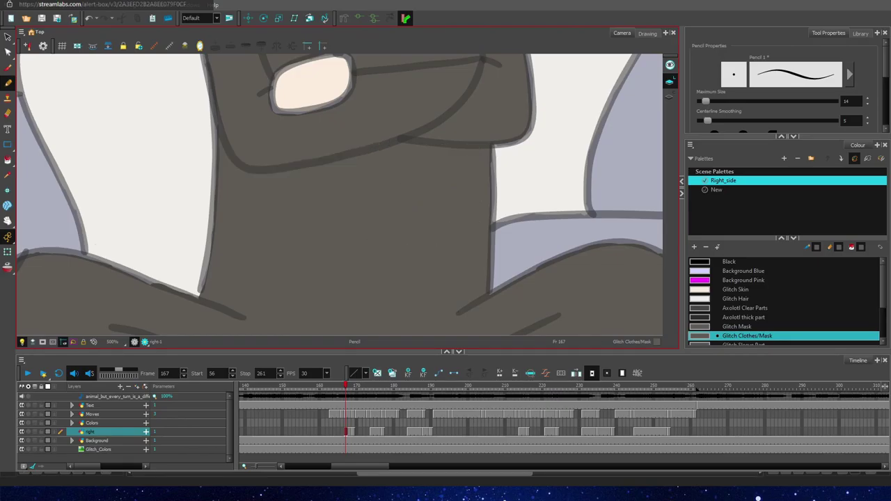
# Step: Move to frame 168 on the right layer
pyautogui.scroll(-9, 526, 246)
pyautogui.click(9, 221)
pyautogui.moveTo(494, 228); pyautogui.dragTo(275, 220)
pyautogui.click(347, 417)
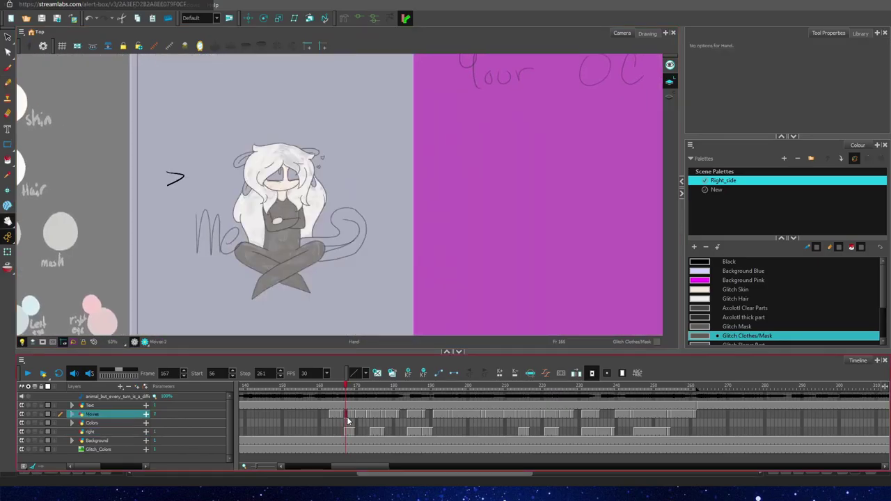
pyautogui.scroll(1, 318, 259)
pyautogui.click(349, 432)
# Step: Paint the narrow wedge between the tail lines beside the knee with Axolotl thick part at Pencil size 9
pyautogui.scroll(8, 338, 295)
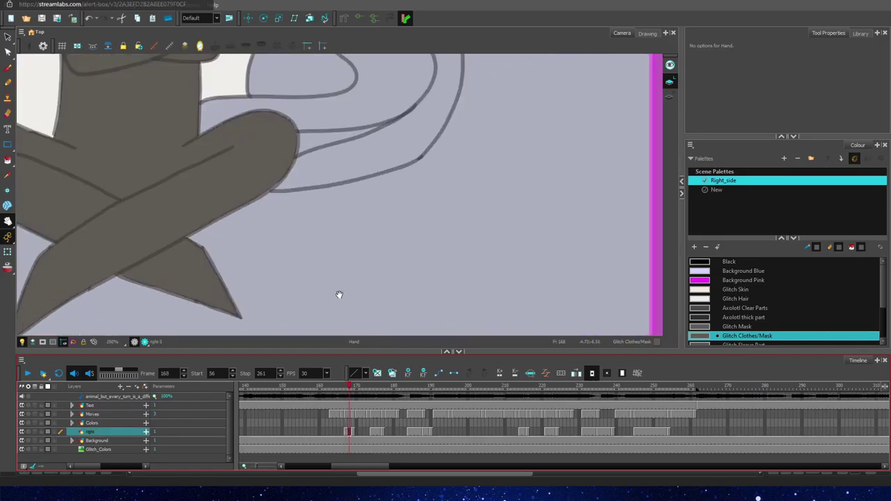
pyautogui.moveTo(419, 206); pyautogui.dragTo(399, 234)
pyautogui.hotkey('alt', '/')
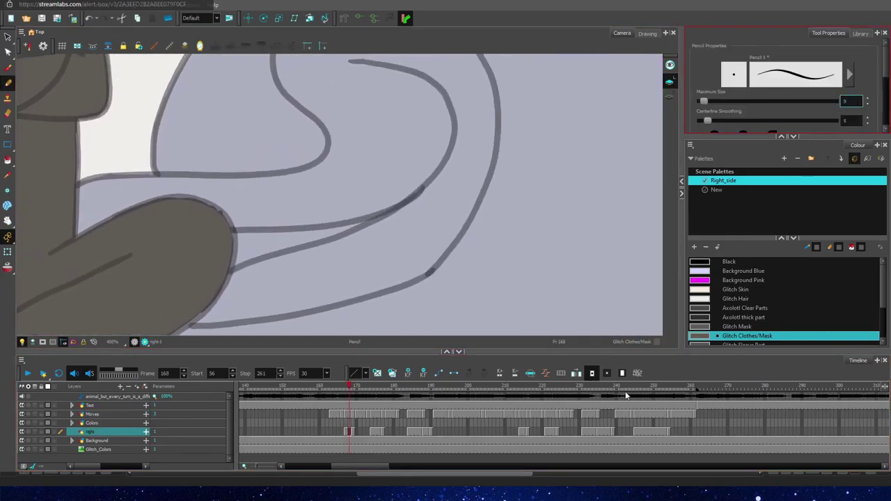
pyautogui.click(744, 317)
pyautogui.moveTo(234, 266)
pyautogui.mouseDown()
pyautogui.moveTo(369, 221)
pyautogui.moveTo(266, 249)
pyautogui.mouseUp()
pyautogui.moveTo(318, 234)
pyautogui.mouseDown()
pyautogui.moveTo(244, 228)
pyautogui.moveTo(280, 238)
pyautogui.mouseUp()
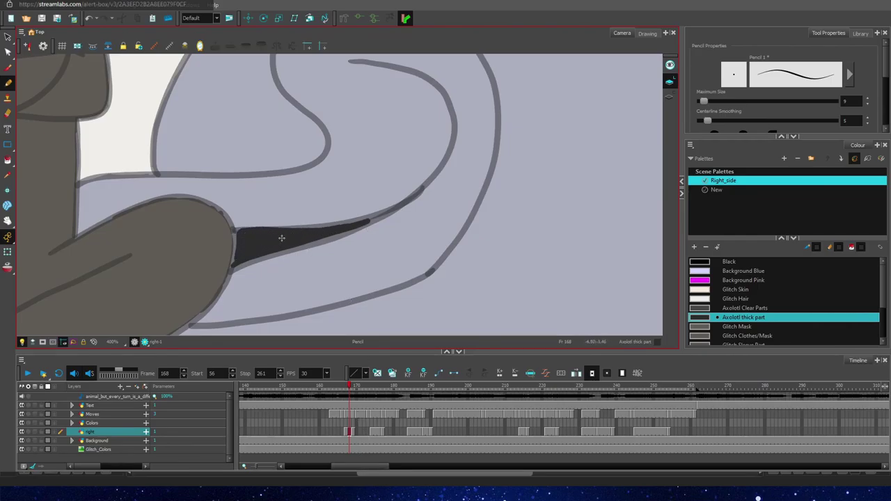
# Step: Outline the tail's underside, fin edges and lower outer curve with Axolotl Clear Parts
pyautogui.click(745, 308)
pyautogui.moveTo(250, 267)
pyautogui.mouseDown()
pyautogui.moveTo(225, 292)
pyautogui.moveTo(262, 316)
pyautogui.moveTo(344, 298)
pyautogui.mouseUp()
pyautogui.moveTo(381, 200)
pyautogui.mouseDown()
pyautogui.moveTo(368, 234)
pyautogui.moveTo(300, 252)
pyautogui.mouseUp()
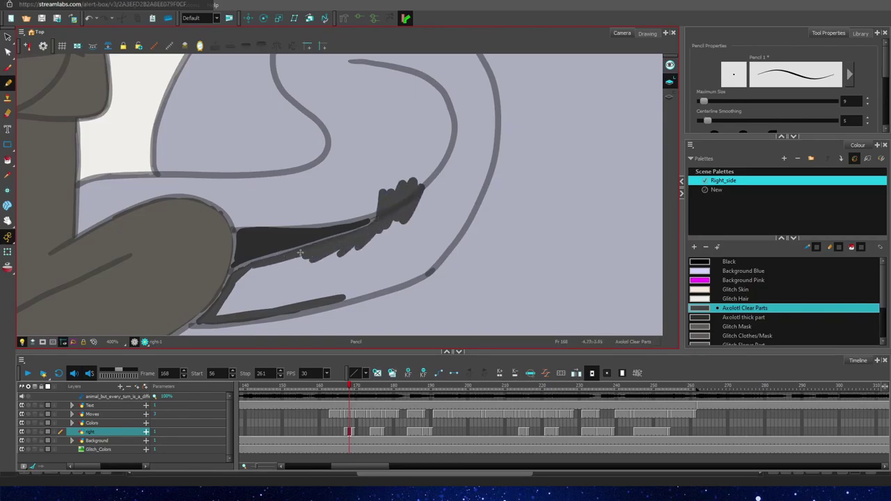
pyautogui.moveTo(236, 226); pyautogui.dragTo(298, 223)
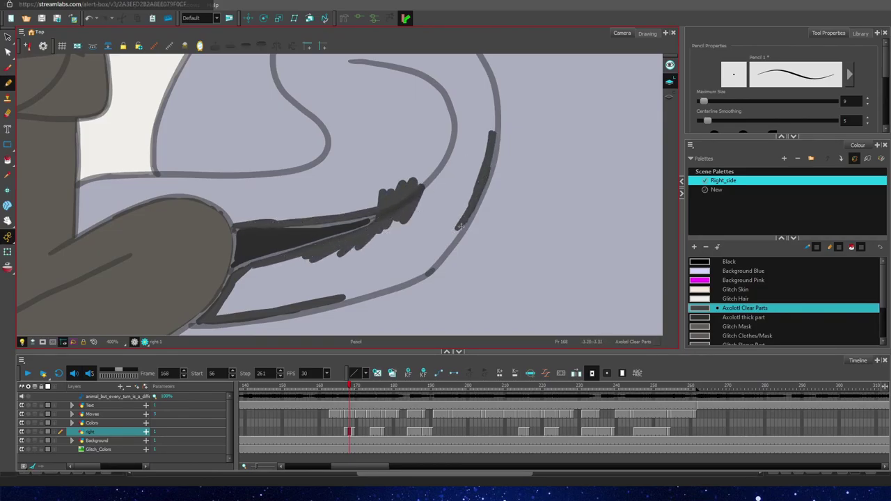
pyautogui.moveTo(461, 226)
pyautogui.mouseDown()
pyautogui.moveTo(424, 268)
pyautogui.moveTo(390, 285)
pyautogui.moveTo(291, 311)
pyautogui.mouseUp()
# Step: Outline the tail's base above the leg, its inner curve and its upper outer edge with Axolotl Clear Parts
pyautogui.moveTo(80, 186); pyautogui.dragTo(77, 235)
pyautogui.moveTo(81, 232)
pyautogui.mouseDown()
pyautogui.moveTo(131, 203)
pyautogui.moveTo(181, 190)
pyautogui.mouseUp()
pyautogui.hotkey('ctrl', 'z')
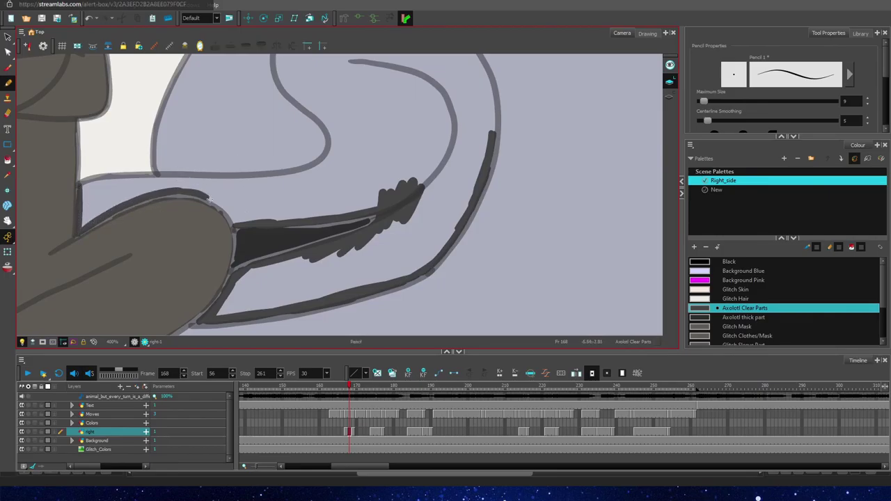
pyautogui.moveTo(78, 182); pyautogui.dragTo(333, 170)
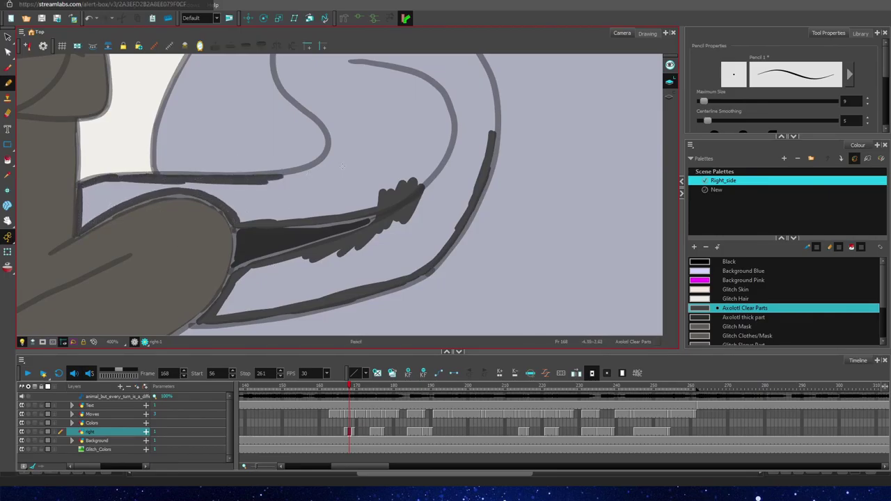
pyautogui.moveTo(274, 56); pyautogui.dragTo(325, 122)
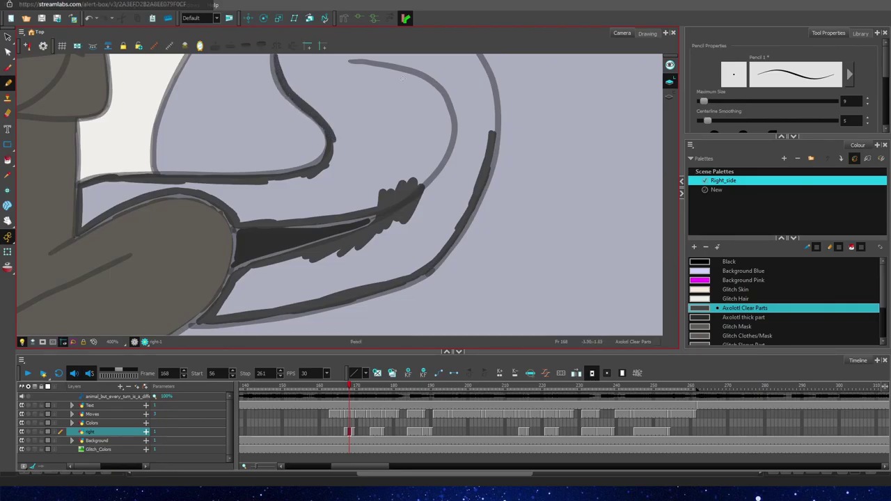
pyautogui.moveTo(485, 73); pyautogui.dragTo(496, 131)
# Step: Fill the lower part of the tail and outline its curled tip with Axolotl Clear Parts
pyautogui.moveTo(82, 224)
pyautogui.mouseDown()
pyautogui.moveTo(108, 207)
pyautogui.moveTo(92, 196)
pyautogui.moveTo(146, 182)
pyautogui.moveTo(227, 185)
pyautogui.moveTo(216, 190)
pyautogui.moveTo(239, 211)
pyautogui.moveTo(284, 217)
pyautogui.moveTo(365, 202)
pyautogui.moveTo(307, 202)
pyautogui.moveTo(320, 183)
pyautogui.moveTo(249, 204)
pyautogui.moveTo(285, 183)
pyautogui.moveTo(324, 184)
pyautogui.mouseUp()
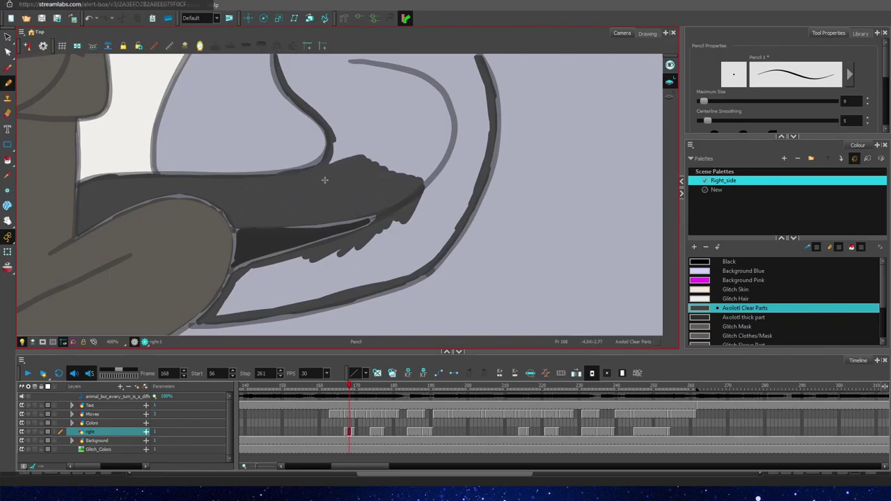
pyautogui.moveTo(222, 306)
pyautogui.mouseDown()
pyautogui.moveTo(397, 274)
pyautogui.moveTo(448, 232)
pyautogui.moveTo(438, 250)
pyautogui.moveTo(428, 214)
pyautogui.moveTo(346, 252)
pyautogui.mouseUp()
pyautogui.press('space')
pyautogui.moveTo(449, 243); pyautogui.dragTo(420, 360)
pyautogui.moveTo(309, 109)
pyautogui.mouseDown()
pyautogui.moveTo(263, 140)
pyautogui.moveTo(252, 169)
pyautogui.mouseUp()
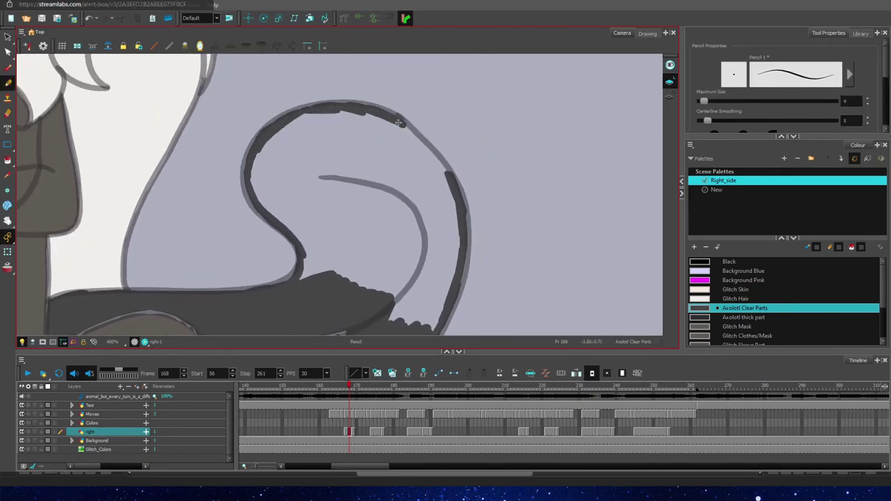
pyautogui.moveTo(400, 124); pyautogui.dragTo(451, 179)
# Step: Fill the curled upper part of the tail with Axolotl Clear Parts at Pencil size 13
pyautogui.moveTo(853, 101); pyautogui.dragTo(815, 151)
pyautogui.write('13')
pyautogui.moveTo(345, 278)
pyautogui.mouseDown()
pyautogui.moveTo(311, 279)
pyautogui.moveTo(311, 243)
pyautogui.moveTo(262, 184)
pyautogui.moveTo(285, 132)
pyautogui.moveTo(338, 101)
pyautogui.moveTo(426, 165)
pyautogui.moveTo(452, 235)
pyautogui.moveTo(425, 327)
pyautogui.moveTo(433, 261)
pyautogui.moveTo(415, 200)
pyautogui.moveTo(352, 265)
pyautogui.moveTo(431, 263)
pyautogui.moveTo(410, 184)
pyautogui.moveTo(354, 138)
pyautogui.moveTo(335, 219)
pyautogui.moveTo(297, 206)
pyautogui.moveTo(364, 225)
pyautogui.mouseUp()
pyautogui.scroll(-5, 364, 225)
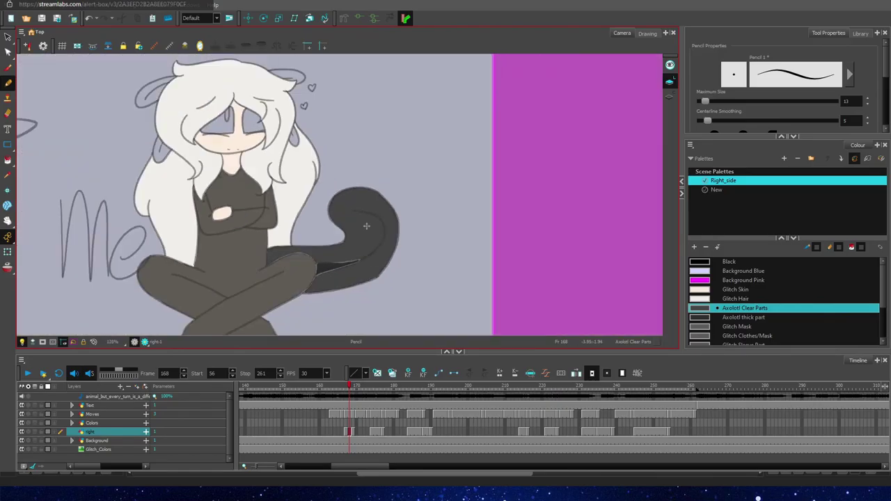
# Step: Paint the lower and upper left-hand gills with Axolotl Clear Parts at Pencil size 9
pyautogui.scroll(6, 199, 124)
pyautogui.moveTo(850, 102); pyautogui.dragTo(812, 181)
pyautogui.write('9')
pyautogui.moveTo(40, 182)
pyautogui.mouseDown()
pyautogui.moveTo(32, 270)
pyautogui.moveTo(67, 259)
pyautogui.moveTo(41, 279)
pyautogui.moveTo(93, 231)
pyautogui.mouseUp()
pyautogui.moveTo(41, 182)
pyautogui.mouseDown()
pyautogui.moveTo(69, 215)
pyautogui.moveTo(59, 236)
pyautogui.mouseUp()
pyautogui.press('space')
pyautogui.moveTo(89, 132); pyautogui.dragTo(184, 323)
pyautogui.moveTo(207, 129)
pyautogui.mouseDown()
pyautogui.moveTo(173, 154)
pyautogui.moveTo(133, 220)
pyautogui.moveTo(123, 163)
pyautogui.mouseUp()
pyautogui.moveTo(92, 181)
pyautogui.mouseDown()
pyautogui.moveTo(137, 150)
pyautogui.moveTo(57, 217)
pyautogui.moveTo(80, 247)
pyautogui.moveTo(125, 213)
pyautogui.moveTo(142, 162)
pyautogui.moveTo(90, 202)
pyautogui.moveTo(96, 233)
pyautogui.mouseUp()
# Step: Paint the upper and lower right-hand gills with Axolotl Clear Parts
pyautogui.press('space')
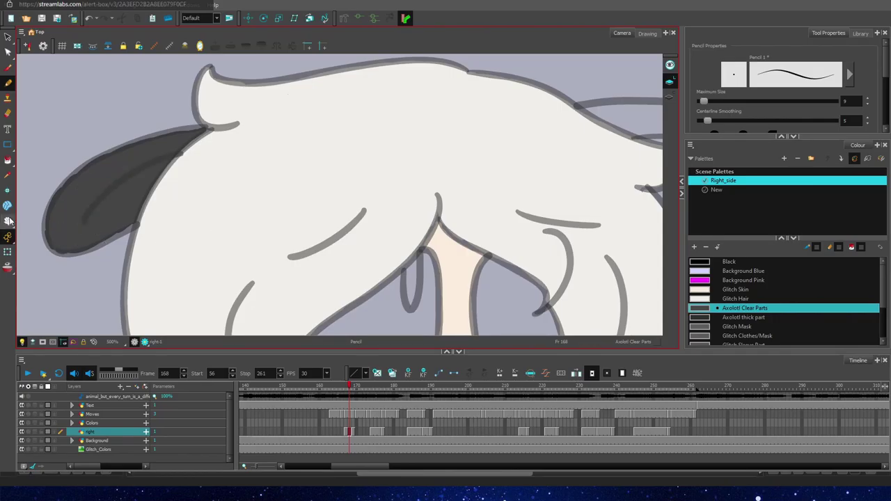
pyautogui.moveTo(612, 143); pyautogui.dragTo(238, 162)
pyautogui.moveTo(319, 165)
pyautogui.mouseDown()
pyautogui.moveTo(343, 149)
pyautogui.moveTo(285, 126)
pyautogui.moveTo(214, 127)
pyautogui.moveTo(245, 146)
pyautogui.moveTo(322, 162)
pyautogui.moveTo(291, 146)
pyautogui.mouseUp()
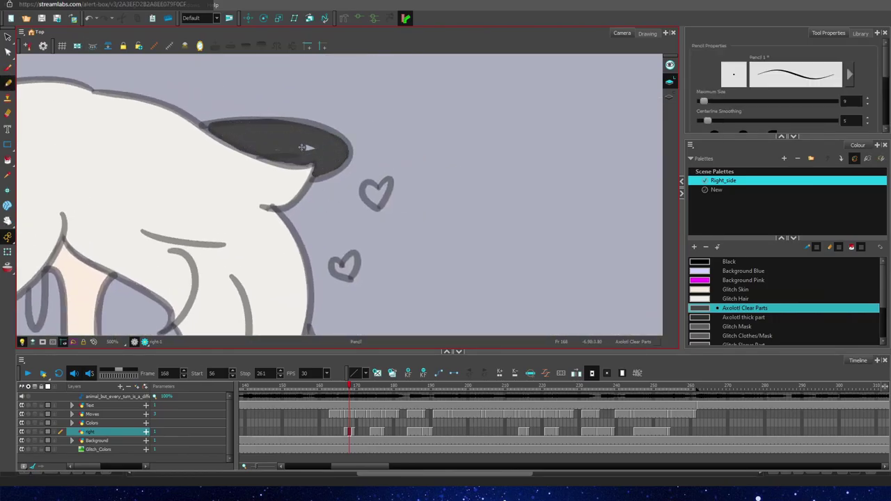
pyautogui.press('space')
pyautogui.moveTo(80, 272); pyautogui.dragTo(47, 97)
pyautogui.moveTo(270, 177)
pyautogui.mouseDown()
pyautogui.moveTo(261, 204)
pyautogui.moveTo(271, 228)
pyautogui.mouseUp()
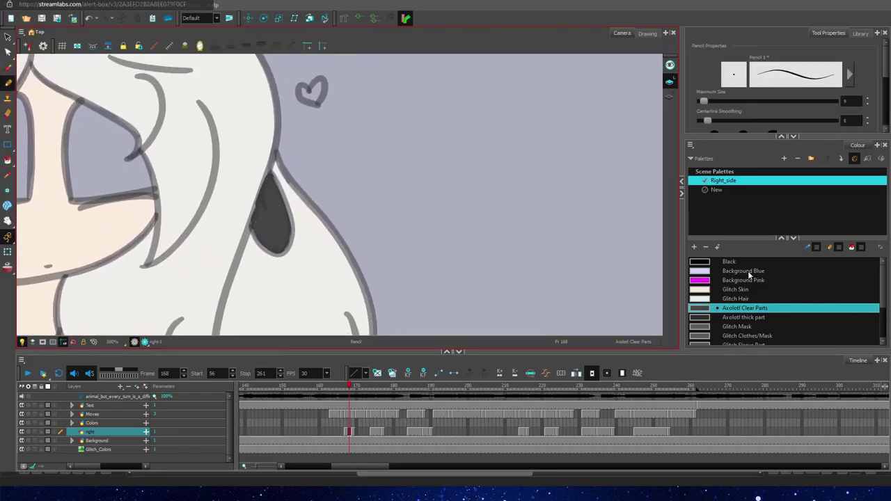
# Step: Paint the two small hearts beside the head with Background Pink
pyautogui.click(749, 278)
pyautogui.click(316, 91)
pyautogui.press('space')
pyautogui.moveTo(62, 218); pyautogui.dragTo(70, 392)
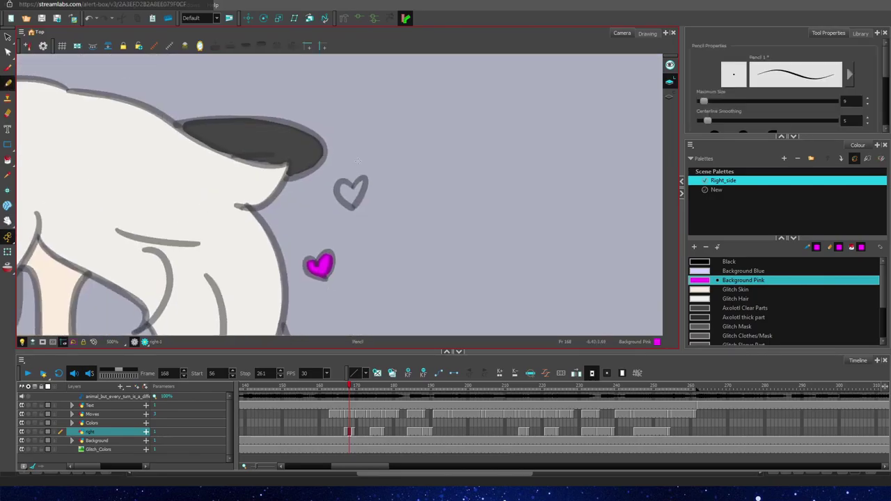
# Step: Fill the whites of both eyes with White, leaving the narrow pupil uncoloured
pyautogui.click(7, 221)
pyautogui.moveTo(87, 306); pyautogui.dragTo(348, 178)
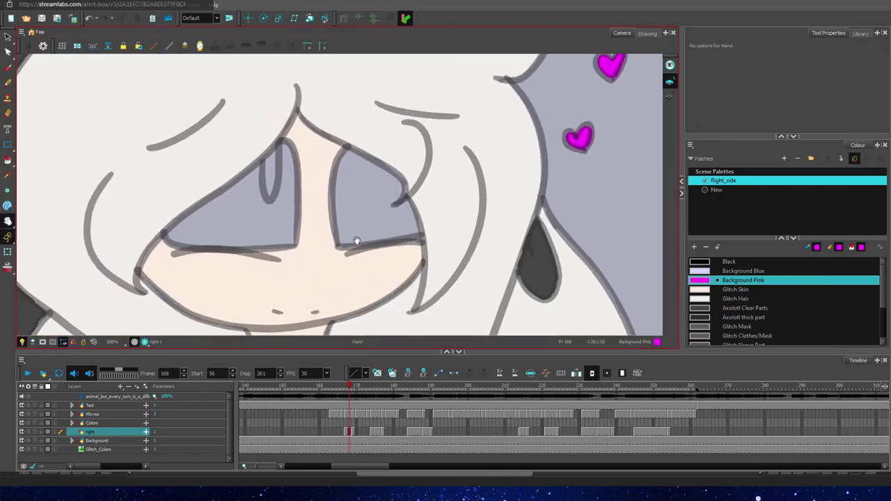
pyautogui.scroll(1, 356, 241)
pyautogui.moveTo(884, 300); pyautogui.dragTo(884, 331)
pyautogui.click(731, 335)
pyautogui.click(8, 82)
pyautogui.moveTo(267, 119)
pyautogui.mouseDown()
pyautogui.moveTo(261, 185)
pyautogui.moveTo(219, 163)
pyautogui.moveTo(123, 234)
pyautogui.moveTo(274, 217)
pyautogui.moveTo(178, 241)
pyautogui.moveTo(126, 237)
pyautogui.mouseUp()
pyautogui.moveTo(267, 227)
pyautogui.mouseDown()
pyautogui.moveTo(268, 200)
pyautogui.moveTo(212, 202)
pyautogui.moveTo(142, 227)
pyautogui.mouseUp()
pyautogui.moveTo(352, 128)
pyautogui.mouseDown()
pyautogui.moveTo(327, 202)
pyautogui.moveTo(428, 237)
pyautogui.moveTo(352, 129)
pyautogui.mouseUp()
pyautogui.moveTo(417, 219)
pyautogui.mouseDown()
pyautogui.moveTo(344, 201)
pyautogui.moveTo(403, 191)
pyautogui.mouseUp()
# Step: Paint the narrow pupil of the left-hand eye with the Right eye colour
pyautogui.click(734, 298)
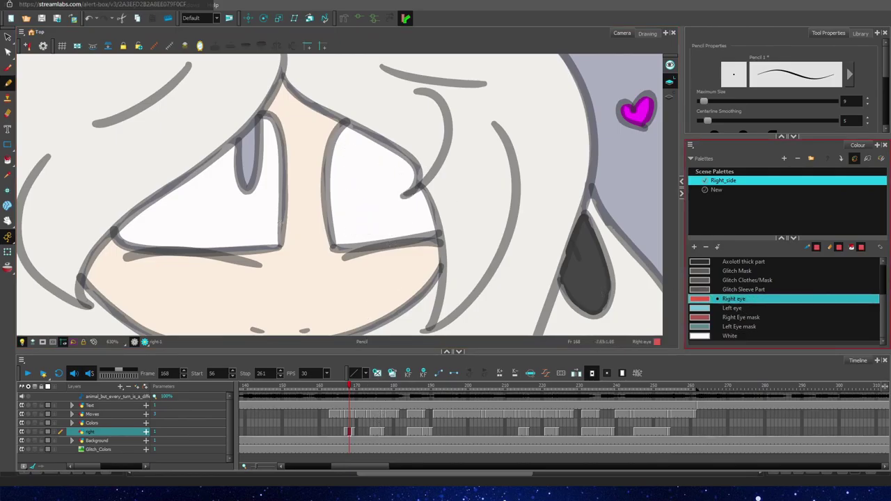
pyautogui.click(249, 141)
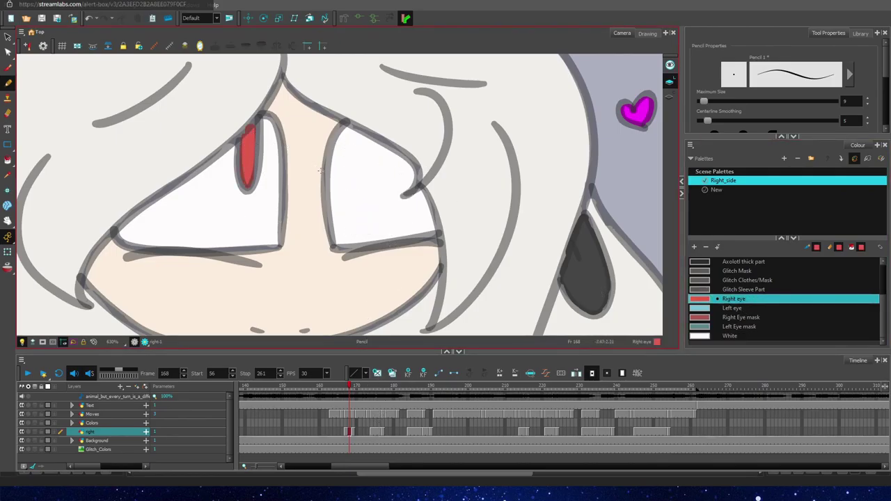
pyautogui.scroll(-6, 440, 149)
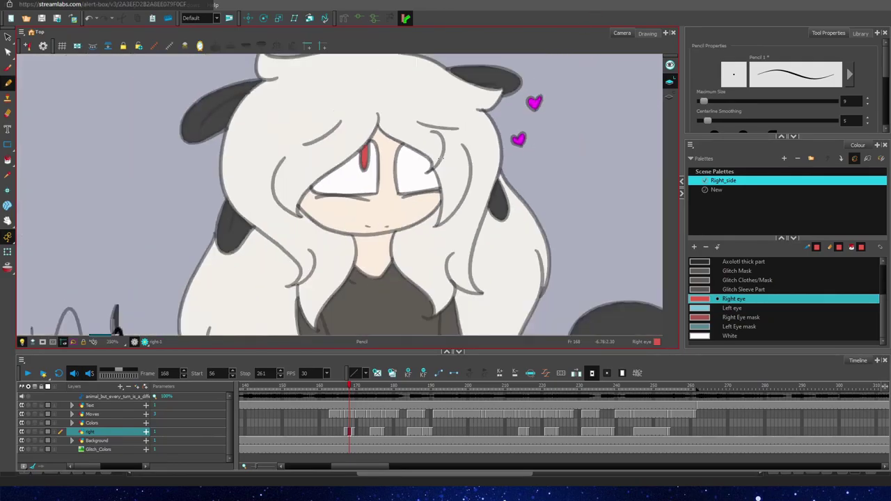
pyautogui.scroll(6, 440, 207)
pyautogui.click(747, 280)
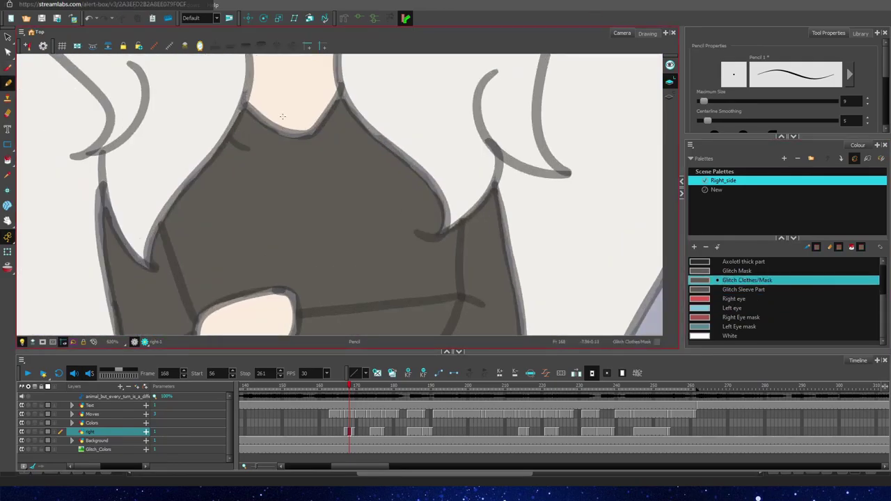
pyautogui.scroll(-7, 281, 116)
# Step: Open the Colors group and move to frame 170 on the left layer
pyautogui.press('space')
pyautogui.scroll(-2, 409, 257)
pyautogui.moveTo(408, 258); pyautogui.dragTo(481, 250)
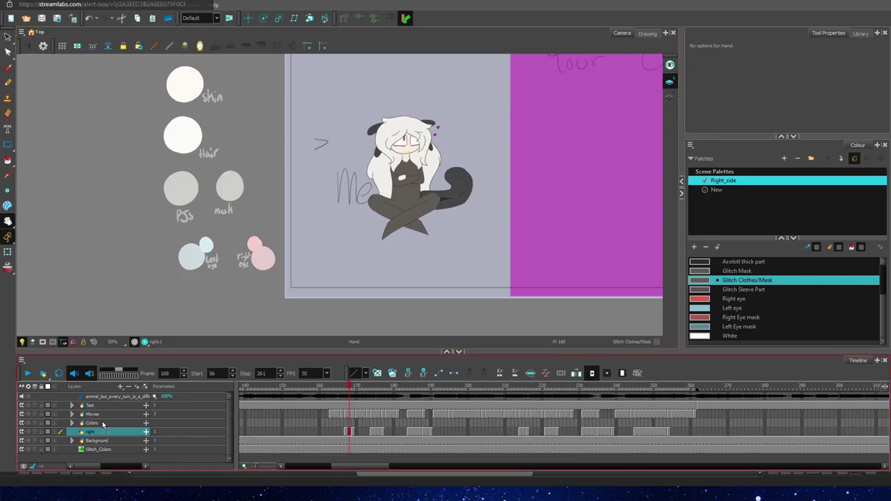
pyautogui.click(72, 423)
pyautogui.click(112, 459)
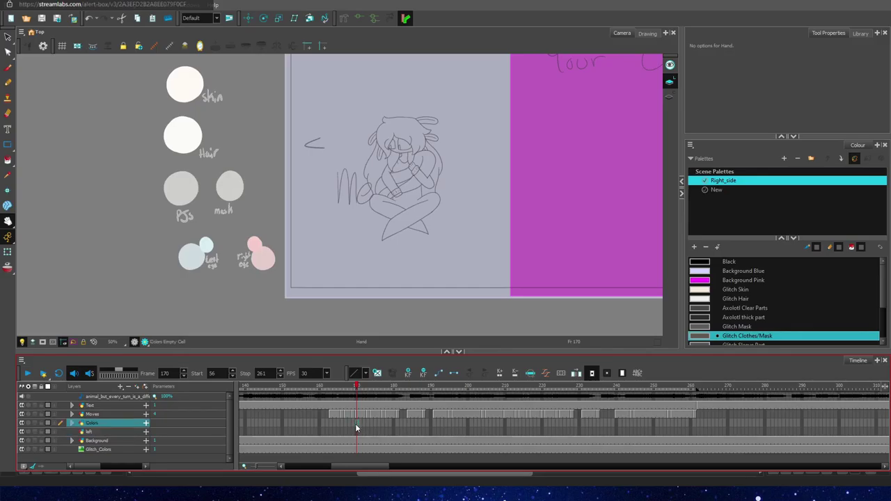
# Step: Outline the left-hand sleeve and the chest of the top with Glitch Clothes/Mask on the left layer, undoing the stroke along the hands
pyautogui.scroll(6, 374, 167)
pyautogui.moveTo(316, 269)
pyautogui.mouseDown()
pyautogui.moveTo(341, 173)
pyautogui.moveTo(309, 132)
pyautogui.moveTo(289, 142)
pyautogui.moveTo(298, 132)
pyautogui.mouseUp()
pyautogui.scroll(2, 313, 131)
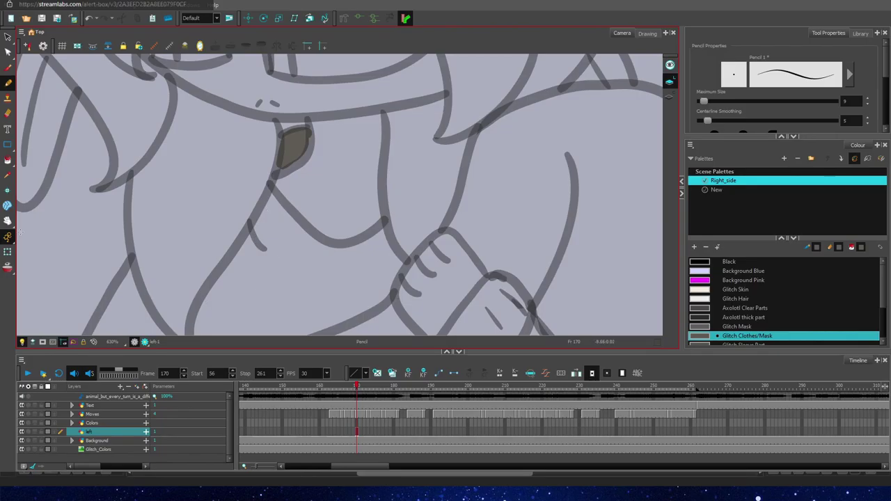
pyautogui.moveTo(342, 271); pyautogui.dragTo(353, 149)
pyautogui.moveTo(143, 138)
pyautogui.mouseDown()
pyautogui.moveTo(84, 256)
pyautogui.moveTo(81, 332)
pyautogui.moveTo(174, 212)
pyautogui.moveTo(220, 238)
pyautogui.mouseUp()
pyautogui.moveTo(282, 68)
pyautogui.mouseDown()
pyautogui.moveTo(213, 183)
pyautogui.moveTo(218, 240)
pyautogui.moveTo(348, 131)
pyautogui.mouseUp()
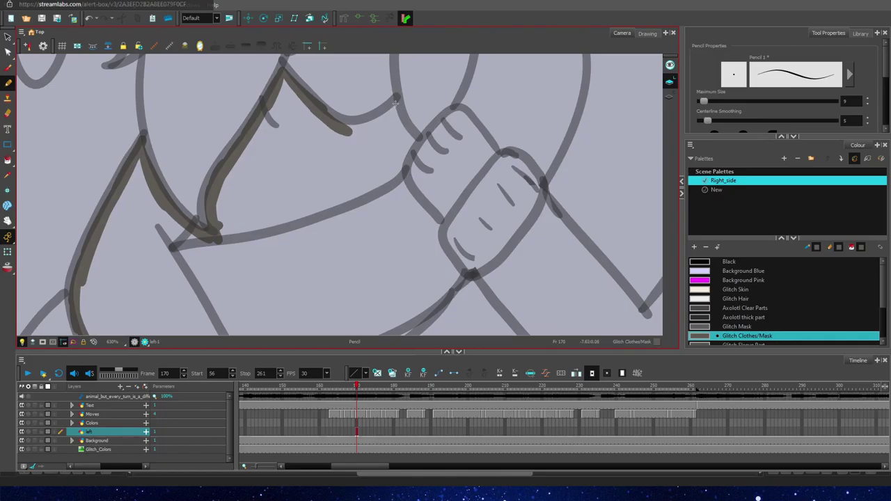
pyautogui.moveTo(395, 103); pyautogui.dragTo(336, 135)
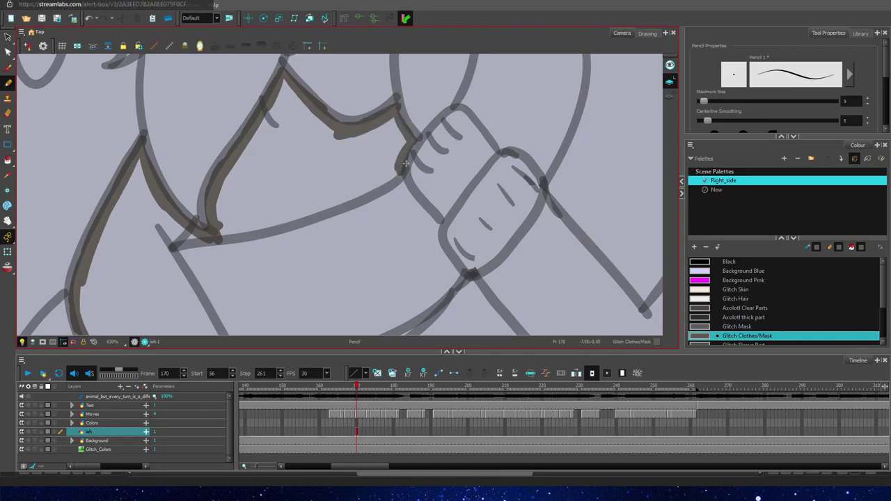
pyautogui.moveTo(405, 163); pyautogui.dragTo(461, 275)
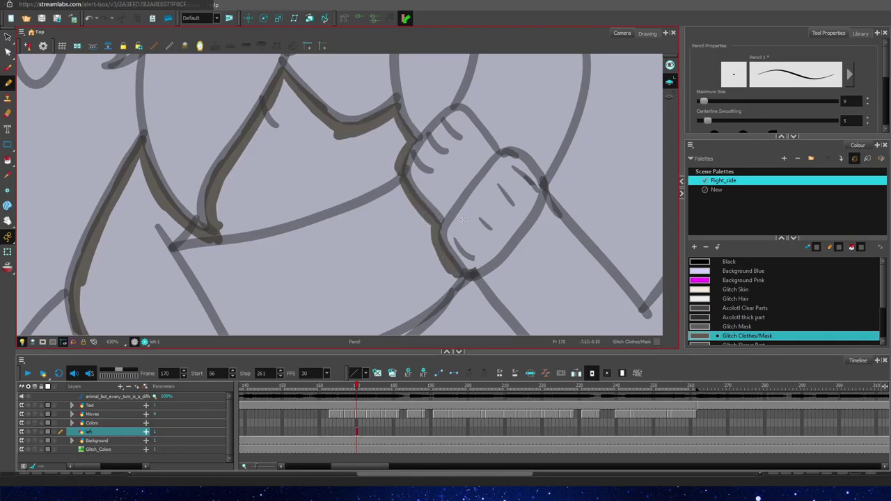
pyautogui.hotkey('ctrl', 'z')
# Step: Fill the left-hand sleeve and the chest with Glitch Clothes/Mask and outline the right-hand sleeve
pyautogui.scroll(-2, 463, 220)
pyautogui.moveTo(217, 225); pyautogui.dragTo(262, 307)
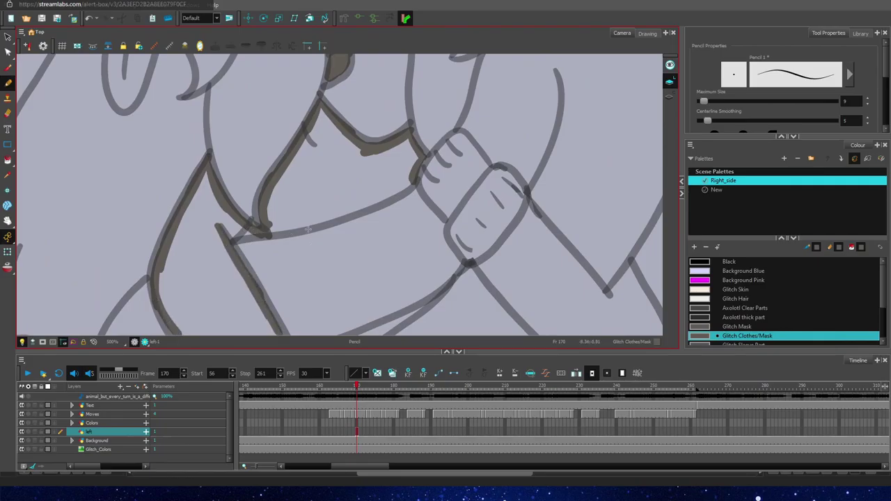
pyautogui.moveTo(232, 238); pyautogui.dragTo(355, 207)
pyautogui.moveTo(527, 200)
pyautogui.mouseDown()
pyautogui.moveTo(487, 257)
pyautogui.moveTo(520, 311)
pyautogui.moveTo(537, 220)
pyautogui.moveTo(635, 272)
pyautogui.moveTo(617, 289)
pyautogui.moveTo(654, 317)
pyautogui.mouseUp()
pyautogui.moveTo(275, 333); pyautogui.dragTo(182, 333)
pyautogui.moveTo(657, 313)
pyautogui.mouseDown()
pyautogui.moveTo(657, 324)
pyautogui.moveTo(540, 329)
pyautogui.mouseUp()
pyautogui.moveTo(233, 230)
pyautogui.mouseDown()
pyautogui.moveTo(170, 279)
pyautogui.moveTo(250, 326)
pyautogui.moveTo(233, 306)
pyautogui.moveTo(226, 240)
pyautogui.mouseUp()
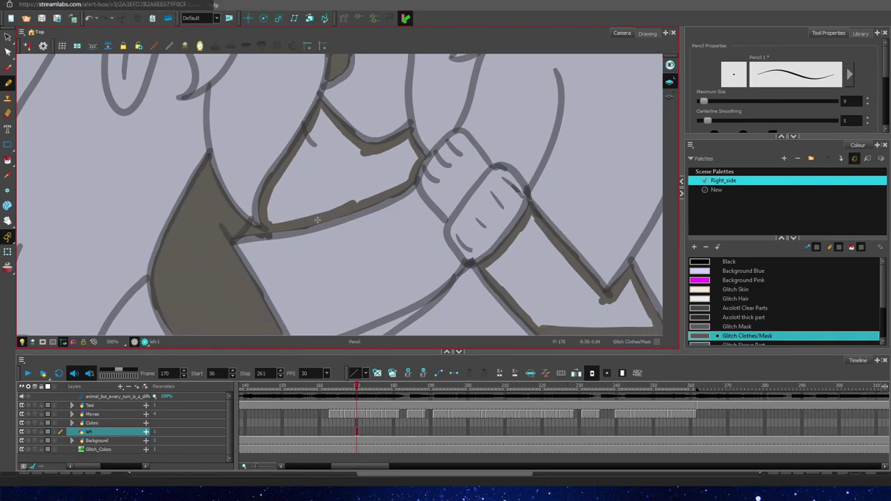
pyautogui.moveTo(317, 110)
pyautogui.mouseDown()
pyautogui.moveTo(273, 220)
pyautogui.moveTo(403, 170)
pyautogui.moveTo(348, 145)
pyautogui.moveTo(381, 172)
pyautogui.mouseUp()
# Step: Fill the right-hand sleeve around the elbow and finish the left-hand sleeve to its cuff with Glitch Clothes/Mask
pyautogui.moveTo(615, 284); pyautogui.dragTo(647, 325)
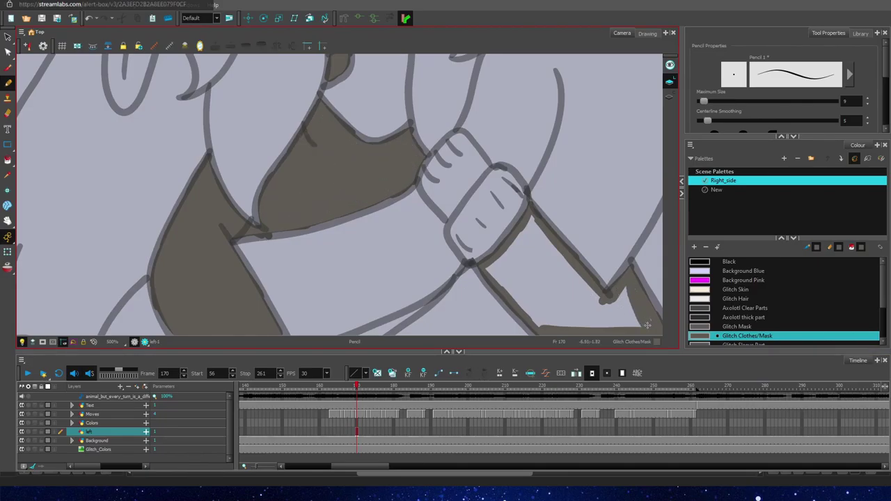
pyautogui.moveTo(596, 302)
pyautogui.mouseDown()
pyautogui.moveTo(560, 273)
pyautogui.moveTo(536, 230)
pyautogui.moveTo(516, 306)
pyautogui.moveTo(495, 276)
pyautogui.moveTo(534, 261)
pyautogui.moveTo(610, 325)
pyautogui.mouseUp()
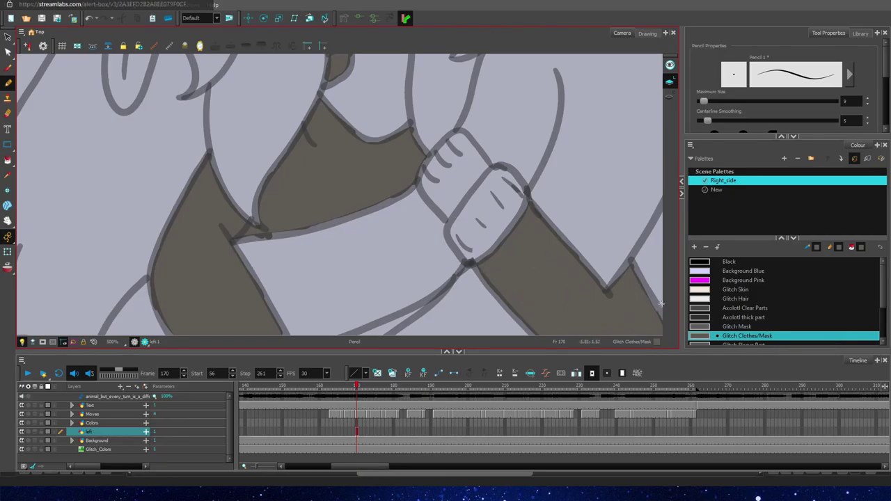
pyautogui.press('space')
pyautogui.moveTo(662, 304); pyautogui.dragTo(592, 60)
pyautogui.moveTo(508, 254); pyautogui.dragTo(525, 173)
pyautogui.moveTo(615, 277)
pyautogui.mouseDown()
pyautogui.moveTo(575, 279)
pyautogui.moveTo(583, 277)
pyautogui.mouseUp()
pyautogui.moveTo(97, 57)
pyautogui.mouseDown()
pyautogui.moveTo(171, 155)
pyautogui.moveTo(233, 111)
pyautogui.moveTo(223, 70)
pyautogui.moveTo(139, 90)
pyautogui.moveTo(191, 64)
pyautogui.moveTo(156, 115)
pyautogui.mouseUp()
pyautogui.moveTo(461, 58)
pyautogui.mouseDown()
pyautogui.moveTo(588, 76)
pyautogui.moveTo(550, 115)
pyautogui.moveTo(494, 73)
pyautogui.moveTo(559, 87)
pyautogui.mouseUp()
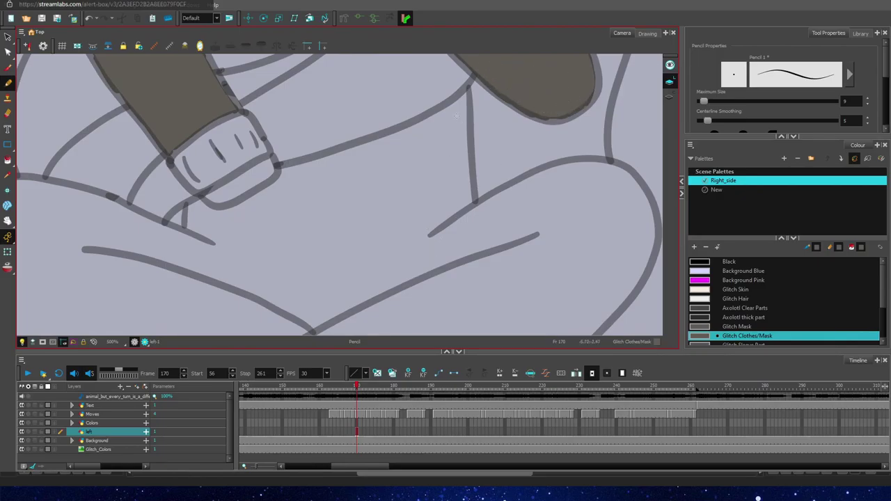
# Step: Outline the thighs of the crossed legs and fill them with Glitch Clothes/Mask, using a 23.6 pencil size for the interior
pyautogui.moveTo(471, 86)
pyautogui.mouseDown()
pyautogui.moveTo(186, 231)
pyautogui.moveTo(28, 182)
pyautogui.moveTo(467, 132)
pyautogui.moveTo(581, 163)
pyautogui.moveTo(454, 225)
pyautogui.mouseUp()
pyautogui.moveTo(653, 225)
pyautogui.mouseDown()
pyautogui.moveTo(613, 313)
pyautogui.moveTo(508, 333)
pyautogui.moveTo(19, 332)
pyautogui.moveTo(21, 188)
pyautogui.mouseUp()
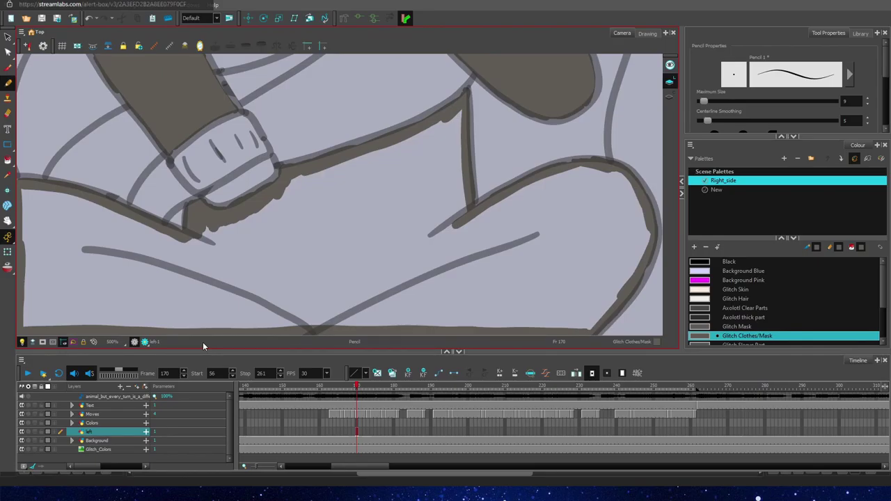
pyautogui.moveTo(23, 195)
pyautogui.mouseDown()
pyautogui.moveTo(25, 298)
pyautogui.moveTo(118, 311)
pyautogui.mouseUp()
pyautogui.moveTo(705, 102); pyautogui.dragTo(709, 102)
pyautogui.moveTo(296, 240)
pyautogui.mouseDown()
pyautogui.moveTo(197, 255)
pyautogui.moveTo(41, 226)
pyautogui.moveTo(224, 244)
pyautogui.moveTo(458, 129)
pyautogui.moveTo(453, 209)
pyautogui.moveTo(199, 299)
pyautogui.moveTo(308, 314)
pyautogui.moveTo(483, 283)
pyautogui.mouseUp()
pyautogui.moveTo(553, 185)
pyautogui.mouseDown()
pyautogui.moveTo(473, 244)
pyautogui.moveTo(630, 202)
pyautogui.moveTo(596, 296)
pyautogui.mouseUp()
pyautogui.moveTo(637, 257); pyautogui.dragTo(389, 317)
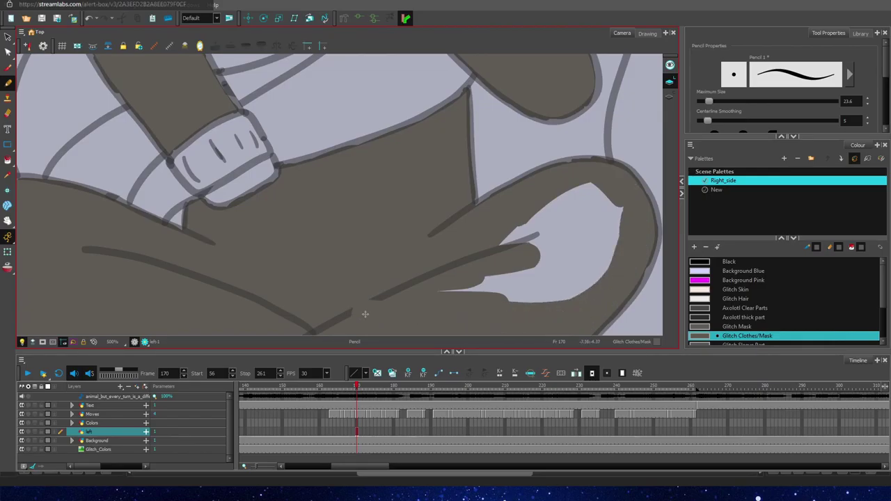
pyautogui.moveTo(453, 274)
pyautogui.mouseDown()
pyautogui.moveTo(594, 281)
pyautogui.moveTo(584, 216)
pyautogui.mouseUp()
# Step: Set the pencil size to 9 and paint the left-hand knee and the lower edges of the legs with Glitch Clothes/Mask
pyautogui.doubleClick(850, 102)
pyautogui.write('5')
pyautogui.press('Return')
pyautogui.press('space')
pyautogui.moveTo(248, 276)
pyautogui.mouseDown()
pyautogui.moveTo(307, 229)
pyautogui.moveTo(333, 151)
pyautogui.mouseUp()
pyautogui.moveTo(506, 302); pyautogui.dragTo(492, 310)
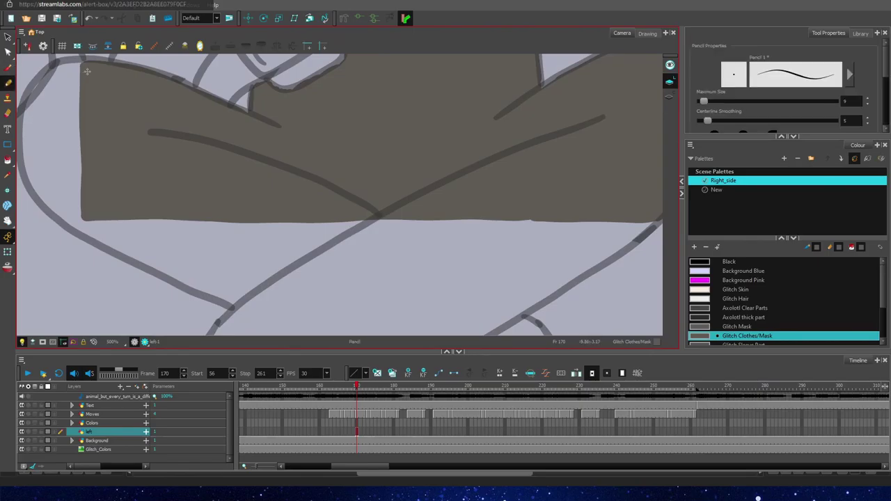
pyautogui.moveTo(45, 77)
pyautogui.mouseDown()
pyautogui.moveTo(28, 160)
pyautogui.moveTo(119, 252)
pyautogui.moveTo(241, 305)
pyautogui.mouseUp()
pyautogui.moveTo(651, 220); pyautogui.dragTo(508, 321)
pyautogui.moveTo(76, 75)
pyautogui.mouseDown()
pyautogui.moveTo(70, 140)
pyautogui.moveTo(50, 191)
pyautogui.moveTo(252, 289)
pyautogui.mouseUp()
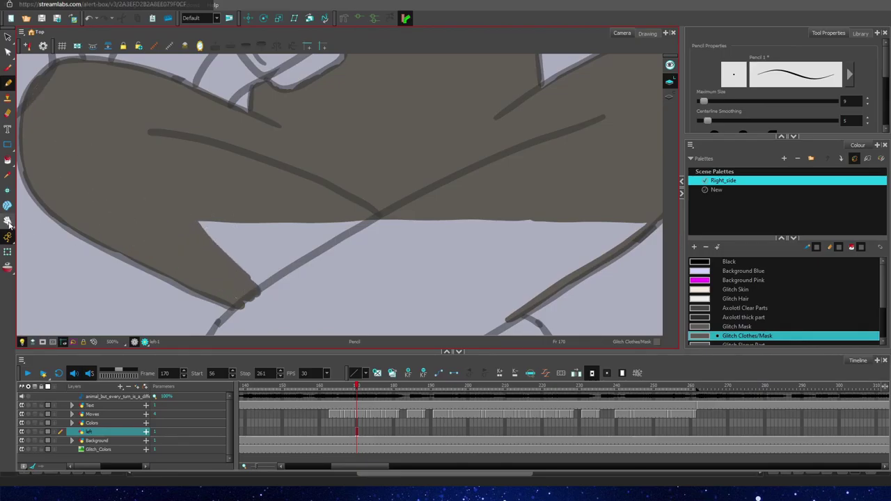
# Step: Fill the remaining gap across the crossed shins with Glitch Clothes/Mask
pyautogui.click(8, 221)
pyautogui.moveTo(517, 331)
pyautogui.mouseDown()
pyautogui.moveTo(478, 170)
pyautogui.moveTo(478, 179)
pyautogui.mouseUp()
pyautogui.click(8, 82)
pyautogui.moveTo(167, 68)
pyautogui.mouseDown()
pyautogui.moveTo(417, 89)
pyautogui.moveTo(575, 81)
pyautogui.moveTo(549, 96)
pyautogui.moveTo(215, 130)
pyautogui.moveTo(539, 112)
pyautogui.mouseUp()
# Step: Set the pencil size to 12 and paint both pointed trouser ends with Glitch Clothes/Mask
pyautogui.doubleClick(848, 101)
pyautogui.write('5')
pyautogui.press('space')
pyautogui.moveTo(274, 239); pyautogui.dragTo(293, 192)
pyautogui.moveTo(205, 103)
pyautogui.mouseDown()
pyautogui.moveTo(130, 278)
pyautogui.moveTo(151, 291)
pyautogui.moveTo(316, 204)
pyautogui.mouseUp()
pyautogui.moveTo(486, 113); pyautogui.dragTo(319, 208)
pyautogui.moveTo(350, 189); pyautogui.dragTo(225, 256)
pyautogui.moveTo(337, 191)
pyautogui.mouseDown()
pyautogui.moveTo(364, 180)
pyautogui.moveTo(511, 221)
pyautogui.mouseUp()
pyautogui.moveTo(496, 111)
pyautogui.mouseDown()
pyautogui.moveTo(550, 187)
pyautogui.moveTo(578, 247)
pyautogui.mouseUp()
pyautogui.moveTo(507, 216); pyautogui.dragTo(569, 243)
pyautogui.moveTo(270, 94)
pyautogui.mouseDown()
pyautogui.moveTo(184, 195)
pyautogui.moveTo(138, 293)
pyautogui.moveTo(346, 165)
pyautogui.moveTo(485, 107)
pyautogui.moveTo(265, 132)
pyautogui.moveTo(406, 170)
pyautogui.moveTo(451, 160)
pyautogui.moveTo(529, 216)
pyautogui.moveTo(497, 193)
pyautogui.moveTo(499, 165)
pyautogui.mouseUp()
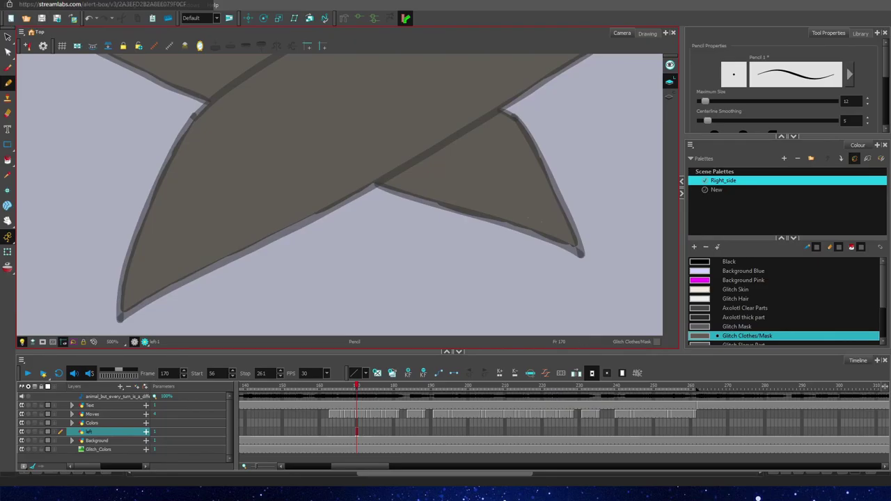
# Step: Paint the thin wedge between the two sleeves with Axolotl thick part
pyautogui.moveTo(306, 76); pyautogui.dragTo(420, 233)
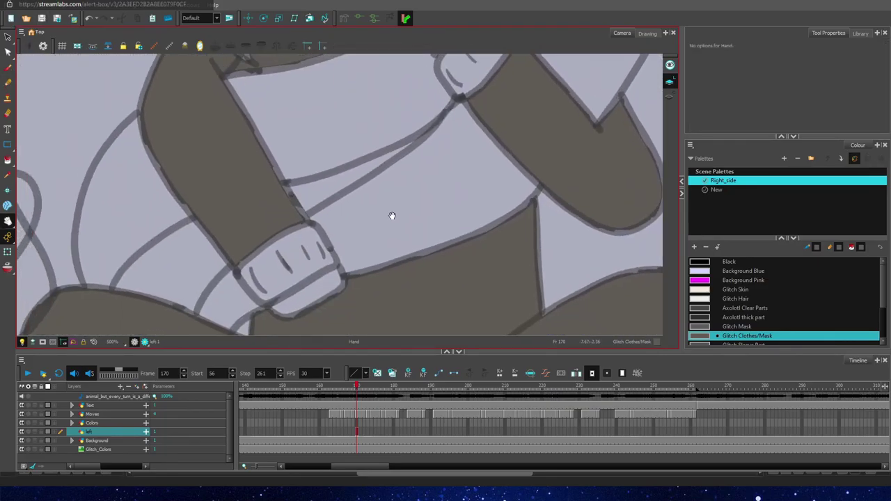
pyautogui.click(764, 319)
pyautogui.moveTo(307, 212)
pyautogui.mouseDown()
pyautogui.moveTo(418, 140)
pyautogui.moveTo(334, 183)
pyautogui.moveTo(295, 183)
pyautogui.mouseUp()
# Step: Paint the dark tail segment beside the left-hand cuff with Axolotl thick part at pencil size 9
pyautogui.moveTo(227, 263); pyautogui.dragTo(193, 311)
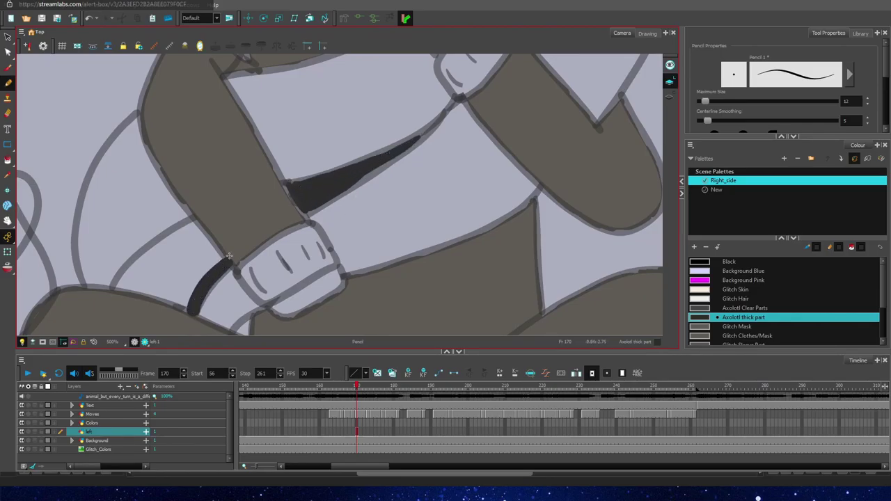
pyautogui.hotkey('ctrl', 'z')
pyautogui.doubleClick(847, 102)
pyautogui.write('9')
pyautogui.press('Return')
pyautogui.moveTo(227, 265); pyautogui.dragTo(197, 296)
pyautogui.moveTo(191, 221)
pyautogui.mouseDown()
pyautogui.moveTo(117, 285)
pyautogui.moveTo(145, 292)
pyautogui.mouseUp()
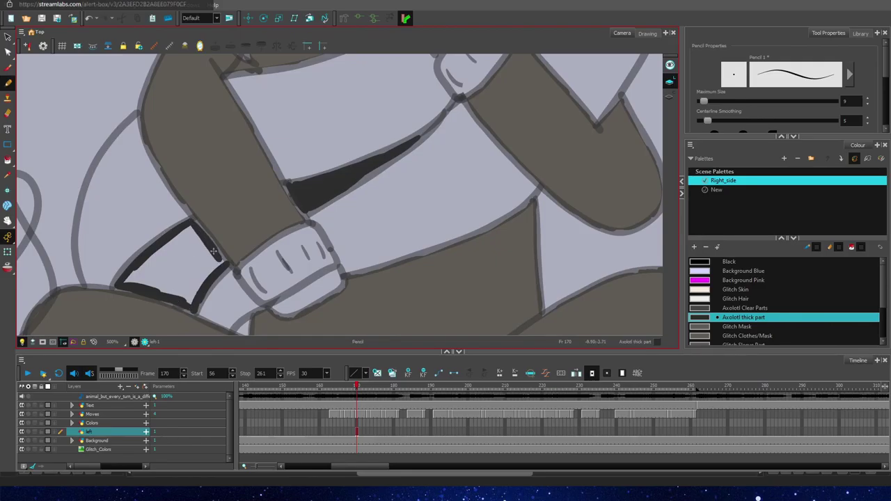
pyautogui.moveTo(213, 251)
pyautogui.mouseDown()
pyautogui.moveTo(139, 279)
pyautogui.moveTo(186, 299)
pyautogui.moveTo(203, 237)
pyautogui.moveTo(174, 249)
pyautogui.mouseUp()
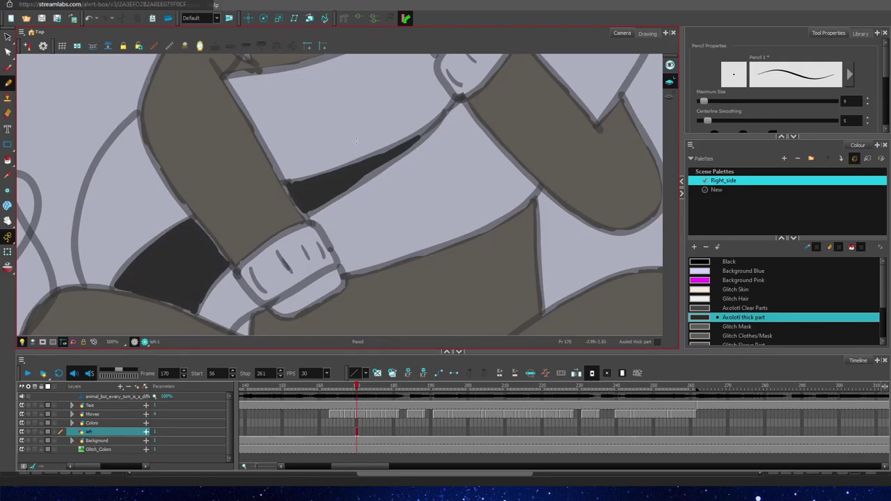
# Step: Paint the tail areas on both sides of the dark segment with Axolotl Clear Parts
pyautogui.click(770, 307)
pyautogui.moveTo(136, 118)
pyautogui.mouseDown()
pyautogui.moveTo(169, 197)
pyautogui.moveTo(105, 284)
pyautogui.mouseUp()
pyautogui.moveTo(135, 118)
pyautogui.mouseDown()
pyautogui.moveTo(86, 203)
pyautogui.moveTo(86, 283)
pyautogui.mouseUp()
pyautogui.moveTo(233, 268)
pyautogui.mouseDown()
pyautogui.moveTo(212, 290)
pyautogui.moveTo(224, 322)
pyautogui.mouseUp()
pyautogui.moveTo(89, 276)
pyautogui.mouseDown()
pyautogui.moveTo(102, 244)
pyautogui.moveTo(155, 218)
pyautogui.moveTo(158, 200)
pyautogui.mouseUp()
pyautogui.moveTo(134, 130)
pyautogui.mouseDown()
pyautogui.moveTo(121, 159)
pyautogui.moveTo(151, 210)
pyautogui.mouseUp()
# Step: Paint the tail section below the dark wedge between the sleeves with Axolotl Clear Parts
pyautogui.click(8, 221)
pyautogui.moveTo(292, 153); pyautogui.dragTo(217, 210)
pyautogui.moveTo(385, 156)
pyautogui.mouseDown()
pyautogui.moveTo(326, 227)
pyautogui.moveTo(295, 239)
pyautogui.mouseUp()
pyautogui.moveTo(244, 280)
pyautogui.mouseDown()
pyautogui.moveTo(266, 319)
pyautogui.moveTo(336, 306)
pyautogui.moveTo(456, 249)
pyautogui.moveTo(398, 257)
pyautogui.moveTo(397, 178)
pyautogui.moveTo(431, 219)
pyautogui.moveTo(280, 289)
pyautogui.moveTo(256, 271)
pyautogui.moveTo(292, 288)
pyautogui.moveTo(306, 309)
pyautogui.moveTo(339, 286)
pyautogui.moveTo(437, 248)
pyautogui.moveTo(371, 188)
pyautogui.moveTo(410, 210)
pyautogui.moveTo(422, 252)
pyautogui.moveTo(378, 267)
pyautogui.mouseUp()
# Step: Outline and fill the tail section between the chest and the dark wedge with Axolotl Clear Parts
pyautogui.click(8, 221)
pyautogui.moveTo(254, 183); pyautogui.dragTo(183, 275)
pyautogui.click(8, 83)
pyautogui.moveTo(84, 230)
pyautogui.mouseDown()
pyautogui.moveTo(137, 327)
pyautogui.moveTo(298, 256)
pyautogui.mouseUp()
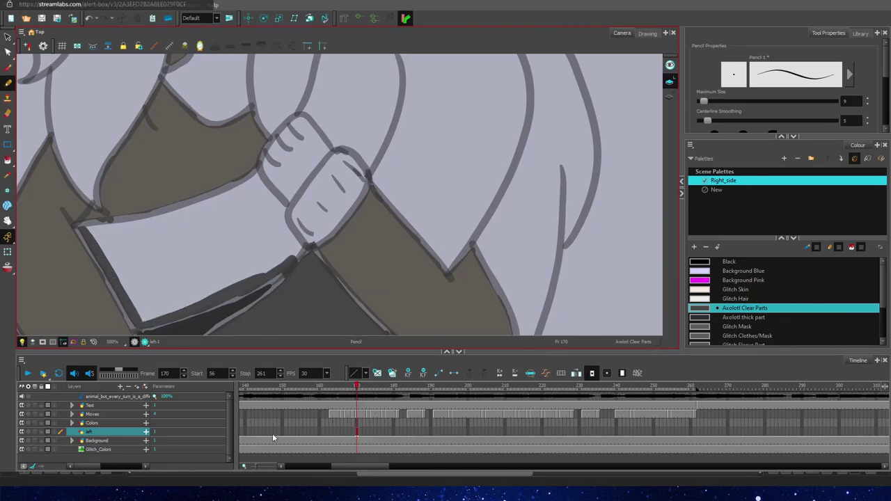
pyautogui.moveTo(286, 203)
pyautogui.mouseDown()
pyautogui.moveTo(285, 225)
pyautogui.moveTo(306, 251)
pyautogui.moveTo(257, 173)
pyautogui.moveTo(235, 194)
pyautogui.moveTo(80, 226)
pyautogui.mouseUp()
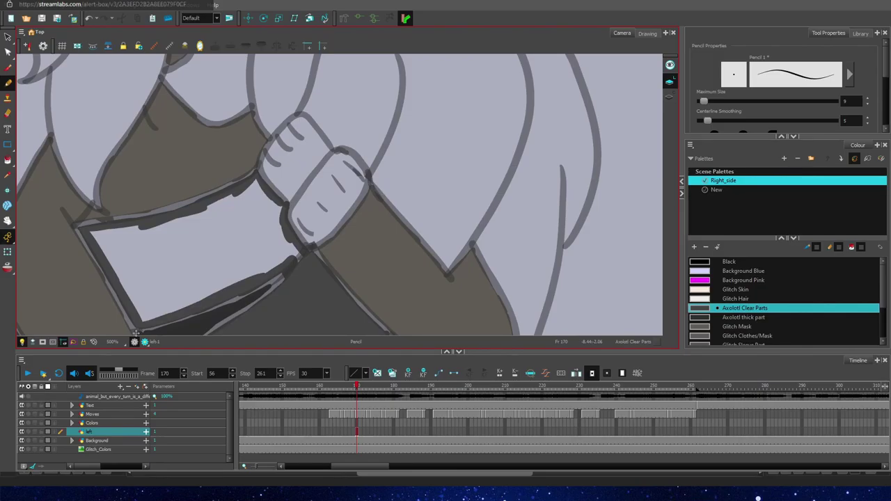
pyautogui.moveTo(298, 245)
pyautogui.mouseDown()
pyautogui.moveTo(142, 317)
pyautogui.moveTo(98, 230)
pyautogui.moveTo(244, 209)
pyautogui.moveTo(275, 243)
pyautogui.moveTo(168, 302)
pyautogui.moveTo(125, 264)
pyautogui.moveTo(141, 241)
pyautogui.mouseUp()
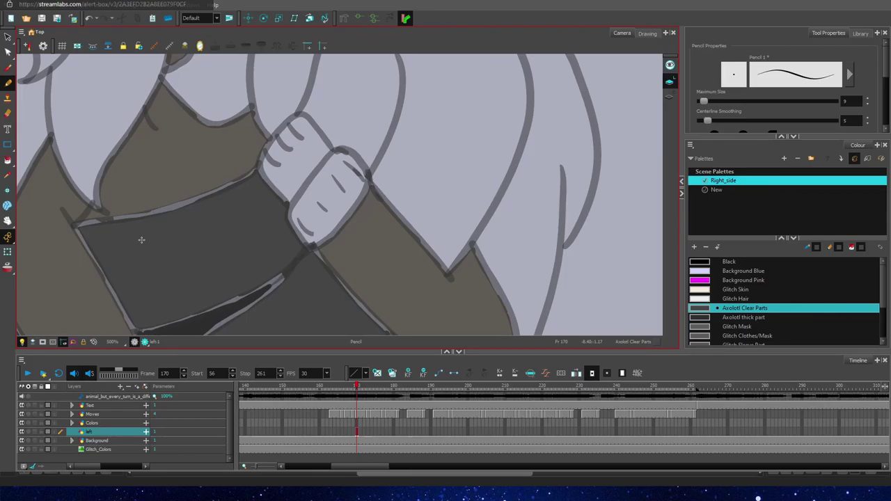
# Step: Outline and fill the large rounded tail end beside the hands with Axolotl Clear Parts
pyautogui.click(7, 221)
pyautogui.moveTo(380, 147)
pyautogui.mouseDown()
pyautogui.moveTo(388, 159)
pyautogui.moveTo(273, 204)
pyautogui.mouseUp()
pyautogui.click(8, 83)
pyautogui.moveTo(265, 71)
pyautogui.mouseDown()
pyautogui.moveTo(210, 128)
pyautogui.moveTo(200, 169)
pyautogui.moveTo(247, 207)
pyautogui.moveTo(342, 323)
pyautogui.moveTo(379, 254)
pyautogui.mouseUp()
pyautogui.moveTo(416, 180); pyautogui.dragTo(388, 247)
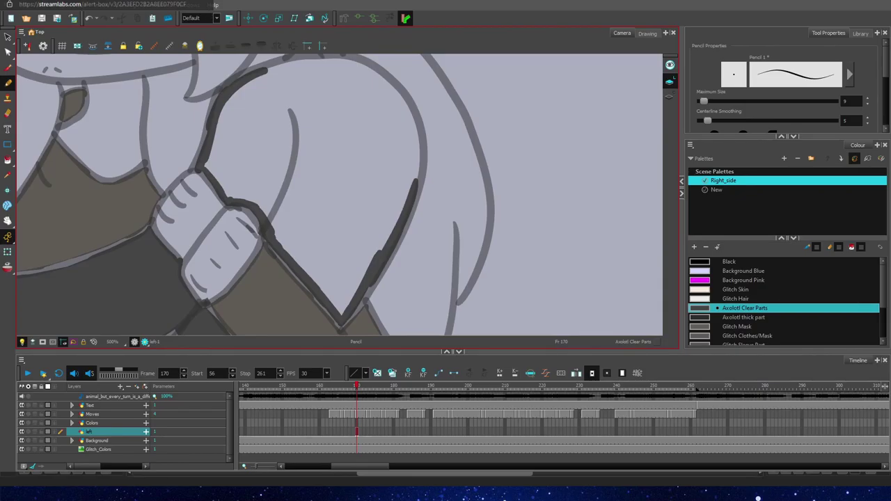
pyautogui.moveTo(241, 87)
pyautogui.mouseDown()
pyautogui.moveTo(321, 61)
pyautogui.moveTo(390, 92)
pyautogui.moveTo(418, 139)
pyautogui.moveTo(413, 189)
pyautogui.mouseUp()
pyautogui.moveTo(209, 156)
pyautogui.mouseDown()
pyautogui.moveTo(287, 222)
pyautogui.moveTo(321, 277)
pyautogui.moveTo(312, 277)
pyautogui.moveTo(340, 307)
pyautogui.moveTo(371, 263)
pyautogui.moveTo(405, 130)
pyautogui.moveTo(384, 80)
pyautogui.moveTo(291, 70)
pyautogui.moveTo(229, 110)
pyautogui.moveTo(251, 107)
pyautogui.moveTo(281, 193)
pyautogui.moveTo(339, 206)
pyautogui.moveTo(353, 76)
pyautogui.moveTo(348, 189)
pyautogui.moveTo(393, 133)
pyautogui.moveTo(375, 199)
pyautogui.moveTo(323, 243)
pyautogui.moveTo(323, 273)
pyautogui.moveTo(365, 259)
pyautogui.moveTo(394, 215)
pyautogui.mouseUp()
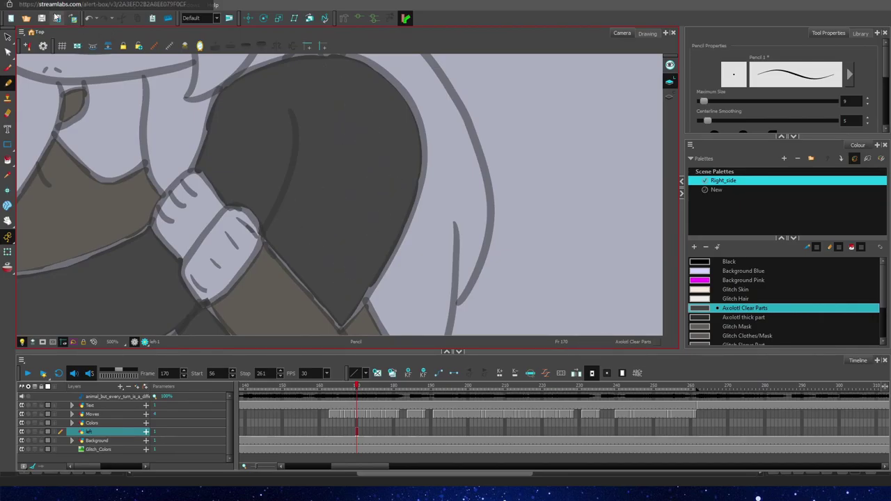
# Step: Outline the hair lock left of the collar with Glitch Hair and undo the last stroke
pyautogui.click(718, 298)
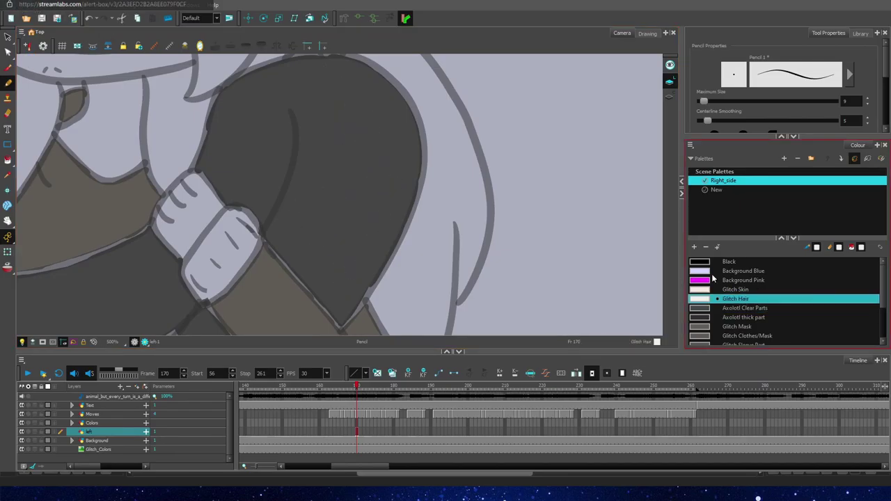
pyautogui.press('space')
pyautogui.moveTo(135, 176); pyautogui.dragTo(379, 252)
pyautogui.moveTo(197, 183)
pyautogui.mouseDown()
pyautogui.moveTo(228, 332)
pyautogui.moveTo(300, 165)
pyautogui.moveTo(328, 162)
pyautogui.mouseUp()
pyautogui.hotkey('ctrl', 'z')
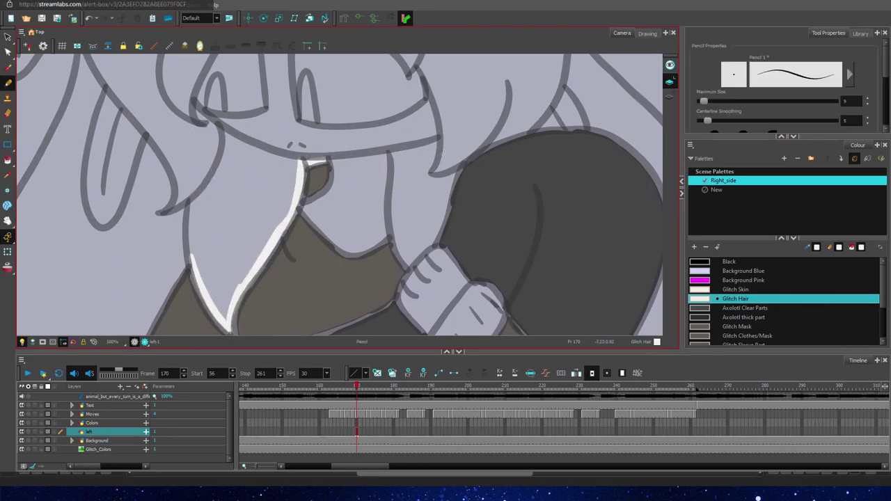
# Step: Outline the fringe and the hair locks around the face and mask with Glitch Hair
pyautogui.press('space')
pyautogui.moveTo(437, 163)
pyautogui.mouseDown()
pyautogui.moveTo(429, 221)
pyautogui.moveTo(388, 247)
pyautogui.moveTo(405, 324)
pyautogui.moveTo(449, 223)
pyautogui.moveTo(521, 180)
pyautogui.moveTo(552, 59)
pyautogui.mouseUp()
pyautogui.click(9, 82)
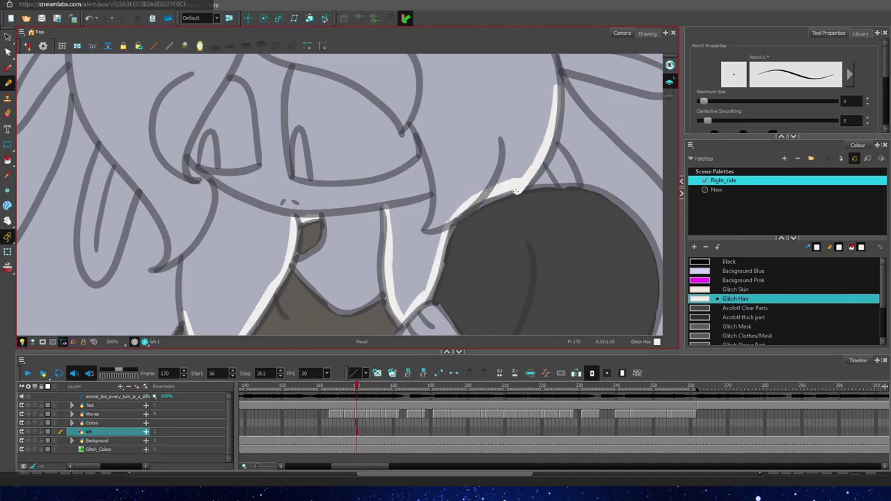
pyautogui.moveTo(416, 125)
pyautogui.mouseDown()
pyautogui.moveTo(434, 162)
pyautogui.moveTo(433, 197)
pyautogui.moveTo(387, 209)
pyautogui.mouseUp()
pyautogui.moveTo(333, 70)
pyautogui.mouseDown()
pyautogui.moveTo(374, 89)
pyautogui.moveTo(408, 126)
pyautogui.mouseUp()
pyautogui.moveTo(232, 61)
pyautogui.mouseDown()
pyautogui.moveTo(184, 141)
pyautogui.moveTo(209, 187)
pyautogui.moveTo(289, 221)
pyautogui.mouseUp()
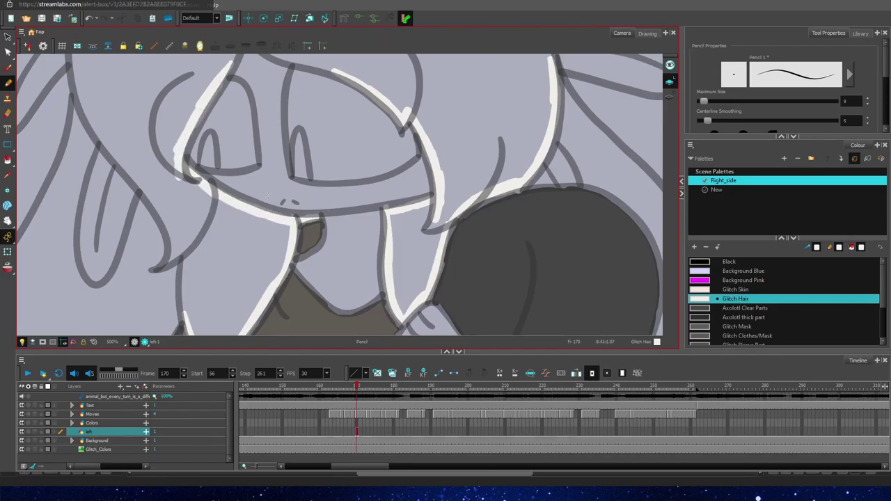
# Step: Outline the hair locks on the left-hand side of the face with Glitch Hair
pyautogui.moveTo(73, 101)
pyautogui.mouseDown()
pyautogui.moveTo(59, 168)
pyautogui.moveTo(22, 239)
pyautogui.mouseUp()
pyautogui.moveTo(95, 140)
pyautogui.mouseDown()
pyautogui.moveTo(71, 215)
pyautogui.moveTo(90, 291)
pyautogui.moveTo(147, 198)
pyautogui.mouseUp()
pyautogui.moveTo(183, 305); pyautogui.dragTo(174, 335)
# Step: Outline the hair on top of the head and the fringe parting with Glitch Hair
pyautogui.press('space')
pyautogui.moveTo(474, 102)
pyautogui.mouseDown()
pyautogui.moveTo(460, 278)
pyautogui.moveTo(466, 308)
pyautogui.mouseUp()
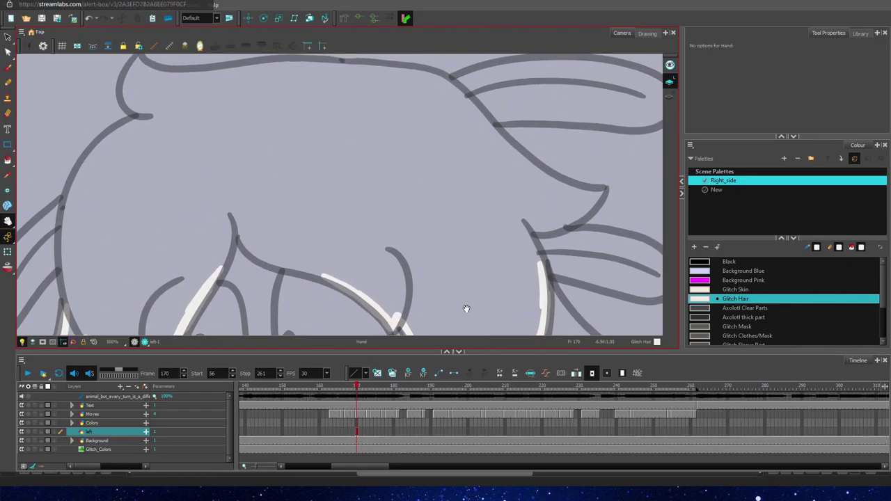
pyautogui.moveTo(101, 157)
pyautogui.mouseDown()
pyautogui.moveTo(130, 126)
pyautogui.moveTo(63, 278)
pyautogui.moveTo(66, 319)
pyautogui.mouseUp()
pyautogui.moveTo(220, 266)
pyautogui.mouseDown()
pyautogui.moveTo(229, 213)
pyautogui.moveTo(257, 257)
pyautogui.moveTo(336, 279)
pyautogui.mouseUp()
pyautogui.moveTo(528, 223)
pyautogui.mouseDown()
pyautogui.moveTo(585, 211)
pyautogui.moveTo(604, 190)
pyautogui.mouseUp()
pyautogui.moveTo(463, 94)
pyautogui.mouseDown()
pyautogui.moveTo(561, 185)
pyautogui.moveTo(600, 194)
pyautogui.moveTo(440, 81)
pyautogui.moveTo(281, 69)
pyautogui.moveTo(187, 90)
pyautogui.mouseUp()
pyautogui.moveTo(138, 57)
pyautogui.mouseDown()
pyautogui.moveTo(142, 114)
pyautogui.moveTo(211, 71)
pyautogui.mouseUp()
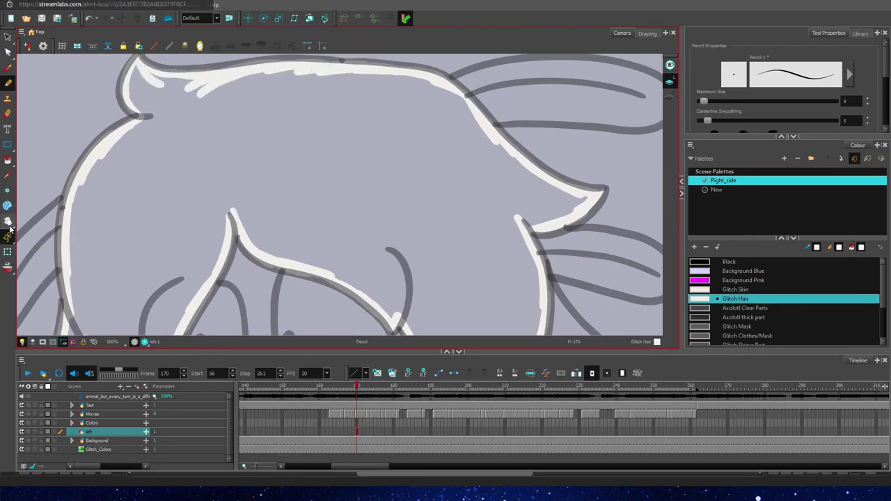
# Step: Outline the long hair locks down the left-hand side of the body with Glitch Hair
pyautogui.click(8, 222)
pyautogui.moveTo(69, 316); pyautogui.dragTo(47, 119)
pyautogui.hotkey('alt', '/')
pyautogui.moveTo(139, 73)
pyautogui.mouseDown()
pyautogui.moveTo(69, 207)
pyautogui.moveTo(59, 299)
pyautogui.moveTo(85, 317)
pyautogui.mouseUp()
pyautogui.moveTo(285, 166)
pyautogui.mouseDown()
pyautogui.moveTo(227, 277)
pyautogui.moveTo(276, 113)
pyautogui.moveTo(287, 131)
pyautogui.mouseUp()
pyautogui.press('space')
pyautogui.moveTo(132, 131)
pyautogui.mouseDown()
pyautogui.moveTo(159, 227)
pyautogui.moveTo(192, 299)
pyautogui.moveTo(201, 265)
pyautogui.mouseUp()
pyautogui.moveTo(279, 101)
pyautogui.mouseDown()
pyautogui.moveTo(229, 163)
pyautogui.moveTo(205, 225)
pyautogui.moveTo(210, 254)
pyautogui.mouseUp()
# Step: Outline the upper part of the long right-hand hair lock behind the rounded tail end with Glitch Hair
pyautogui.press('space')
pyautogui.moveTo(391, 85)
pyautogui.mouseDown()
pyautogui.moveTo(284, 235)
pyautogui.moveTo(257, 299)
pyautogui.mouseUp()
pyautogui.moveTo(554, 111)
pyautogui.mouseDown()
pyautogui.moveTo(387, 224)
pyautogui.moveTo(261, 231)
pyautogui.mouseUp()
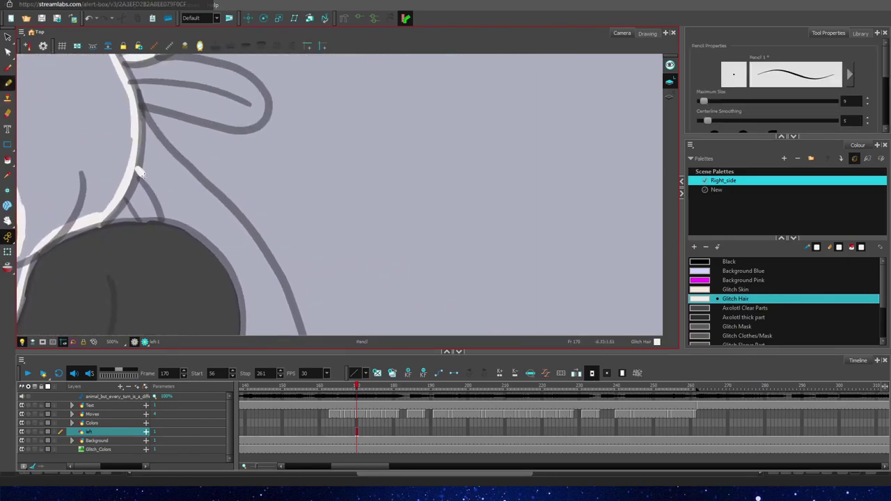
pyautogui.moveTo(138, 169)
pyautogui.mouseDown()
pyautogui.moveTo(226, 248)
pyautogui.moveTo(248, 333)
pyautogui.mouseUp()
pyautogui.moveTo(142, 108)
pyautogui.mouseDown()
pyautogui.moveTo(246, 234)
pyautogui.moveTo(296, 332)
pyautogui.mouseUp()
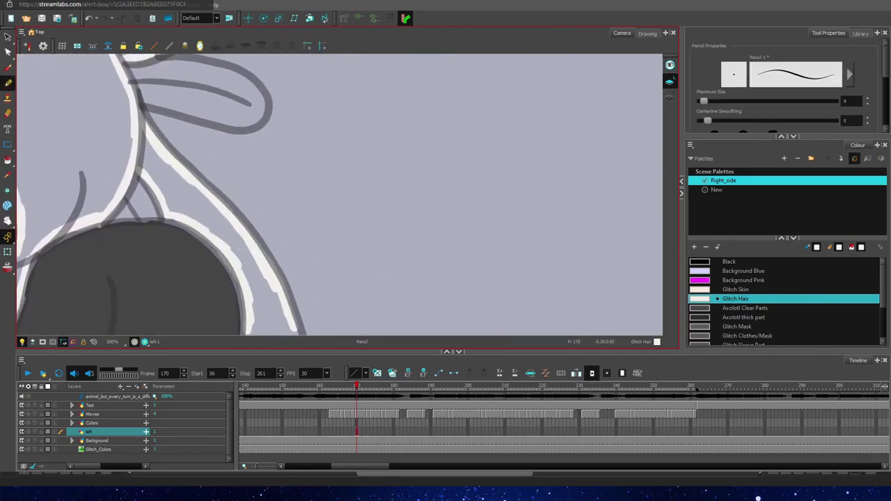
# Step: Continue the Glitch Hair outline down the long right-hand lock beside the tail
pyautogui.press('space')
pyautogui.moveTo(240, 327); pyautogui.dragTo(230, 188)
pyautogui.moveTo(240, 87)
pyautogui.mouseDown()
pyautogui.moveTo(216, 174)
pyautogui.moveTo(208, 286)
pyautogui.moveTo(261, 234)
pyautogui.moveTo(265, 146)
pyautogui.mouseUp()
pyautogui.moveTo(284, 83)
pyautogui.mouseDown()
pyautogui.moveTo(289, 160)
pyautogui.moveTo(270, 232)
pyautogui.mouseUp()
# Step: Outline and fill the hair section between the right-hand elbow and knee with Glitch Hair
pyautogui.press('space')
pyautogui.moveTo(76, 223); pyautogui.dragTo(133, 66)
pyautogui.moveTo(287, 167); pyautogui.dragTo(258, 211)
pyautogui.moveTo(156, 167)
pyautogui.mouseDown()
pyautogui.moveTo(183, 192)
pyautogui.moveTo(269, 204)
pyautogui.mouseUp()
pyautogui.moveTo(289, 173); pyautogui.dragTo(285, 241)
pyautogui.moveTo(160, 284)
pyautogui.mouseDown()
pyautogui.moveTo(262, 237)
pyautogui.moveTo(283, 238)
pyautogui.mouseUp()
pyautogui.moveTo(156, 168); pyautogui.dragTo(160, 281)
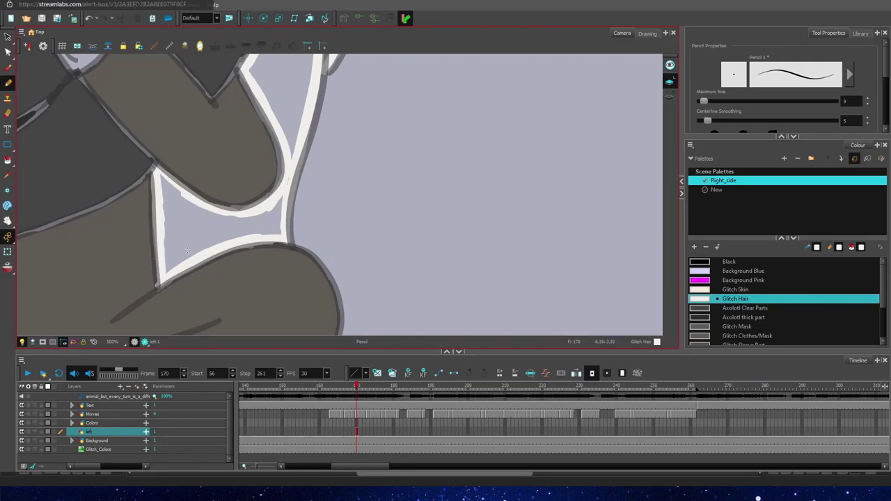
pyautogui.moveTo(161, 175)
pyautogui.mouseDown()
pyautogui.moveTo(174, 273)
pyautogui.moveTo(208, 209)
pyautogui.moveTo(274, 213)
pyautogui.moveTo(280, 230)
pyautogui.mouseUp()
# Step: Fill the long right-hand hair lock from the elbow up to the head with Glitch Hair
pyautogui.moveTo(291, 157)
pyautogui.mouseDown()
pyautogui.moveTo(298, 115)
pyautogui.moveTo(285, 128)
pyautogui.mouseUp()
pyautogui.click(8, 221)
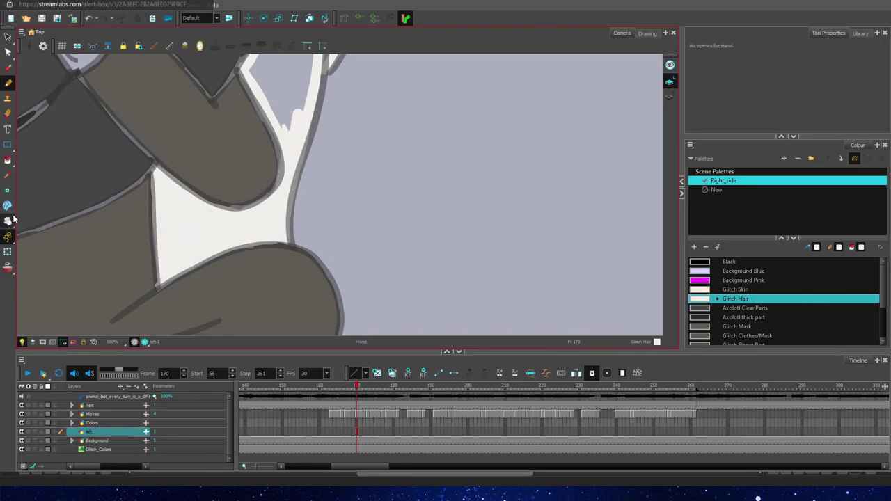
pyautogui.moveTo(320, 104); pyautogui.dragTo(285, 230)
pyautogui.moveTo(340, 137); pyautogui.dragTo(331, 204)
pyautogui.moveTo(237, 259)
pyautogui.mouseDown()
pyautogui.moveTo(209, 320)
pyautogui.moveTo(275, 165)
pyautogui.moveTo(281, 117)
pyautogui.moveTo(264, 72)
pyautogui.moveTo(375, 323)
pyautogui.mouseUp()
pyautogui.click(8, 220)
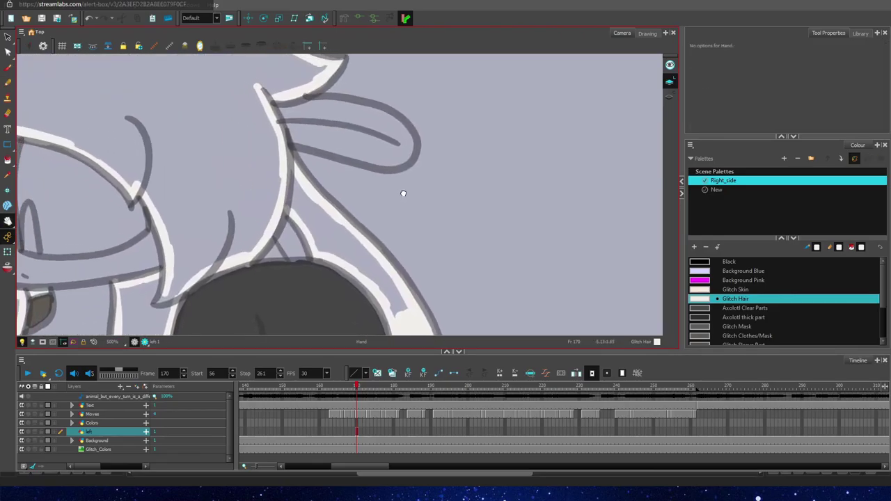
pyautogui.moveTo(402, 191); pyautogui.dragTo(461, 129)
pyautogui.click(8, 83)
pyautogui.moveTo(178, 229)
pyautogui.mouseDown()
pyautogui.moveTo(202, 258)
pyautogui.moveTo(214, 226)
pyautogui.moveTo(294, 171)
pyautogui.moveTo(328, 115)
pyautogui.moveTo(378, 186)
pyautogui.moveTo(410, 186)
pyautogui.moveTo(341, 110)
pyautogui.mouseUp()
# Step: Set the Pencil size to 13, then outline and fill the hair on top of the head with Glitch Hair
pyautogui.doubleClick(847, 101)
pyautogui.write('13')
pyautogui.press('space')
pyautogui.moveTo(234, 119); pyautogui.dragTo(357, 263)
pyautogui.moveTo(348, 306)
pyautogui.mouseDown()
pyautogui.moveTo(300, 249)
pyautogui.moveTo(264, 95)
pyautogui.moveTo(410, 94)
pyautogui.moveTo(492, 153)
pyautogui.moveTo(439, 268)
pyautogui.moveTo(341, 314)
pyautogui.moveTo(428, 174)
pyautogui.moveTo(228, 201)
pyautogui.moveTo(404, 139)
pyautogui.moveTo(237, 167)
pyautogui.moveTo(286, 202)
pyautogui.moveTo(385, 108)
pyautogui.moveTo(276, 109)
pyautogui.moveTo(226, 149)
pyautogui.mouseUp()
pyautogui.moveTo(132, 205); pyautogui.dragTo(207, 257)
pyautogui.hotkey('alt', 'b')
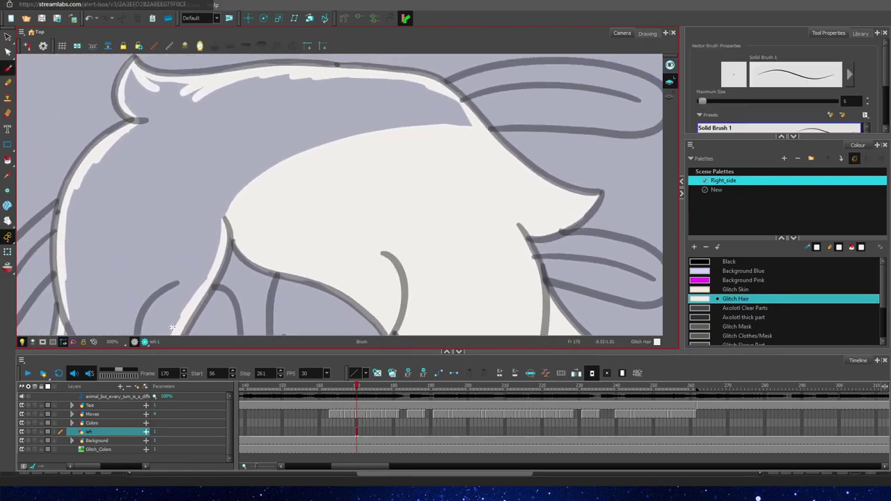
pyautogui.hotkey('alt', '/')
pyautogui.moveTo(171, 326)
pyautogui.mouseDown()
pyautogui.moveTo(90, 322)
pyautogui.moveTo(164, 230)
pyautogui.moveTo(249, 157)
pyautogui.moveTo(70, 258)
pyautogui.moveTo(70, 195)
pyautogui.mouseUp()
pyautogui.moveTo(470, 120)
pyautogui.mouseDown()
pyautogui.moveTo(432, 94)
pyautogui.moveTo(133, 76)
pyautogui.moveTo(162, 115)
pyautogui.moveTo(278, 143)
pyautogui.moveTo(451, 117)
pyautogui.mouseUp()
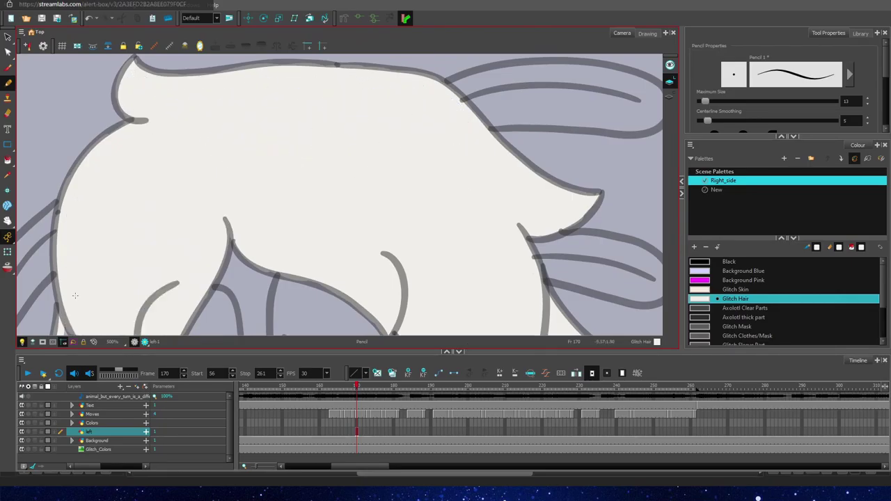
# Step: Fill the hair beside the face, the long left-hand lock and the small gap by the lower wrist with Glitch Hair
pyautogui.moveTo(314, 320); pyautogui.dragTo(403, 94)
pyautogui.moveTo(169, 101)
pyautogui.mouseDown()
pyautogui.moveTo(198, 122)
pyautogui.moveTo(255, 206)
pyautogui.moveTo(287, 178)
pyautogui.moveTo(306, 213)
pyautogui.mouseUp()
pyautogui.moveTo(162, 101)
pyautogui.mouseDown()
pyautogui.moveTo(76, 275)
pyautogui.moveTo(132, 313)
pyautogui.moveTo(168, 301)
pyautogui.moveTo(229, 223)
pyautogui.moveTo(299, 237)
pyautogui.moveTo(352, 216)
pyautogui.moveTo(293, 243)
pyautogui.mouseUp()
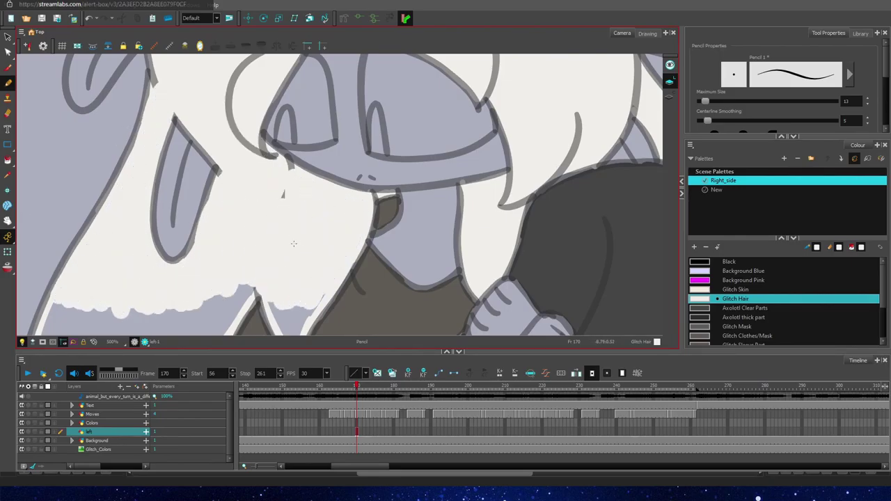
pyautogui.scroll(-6, 293, 243)
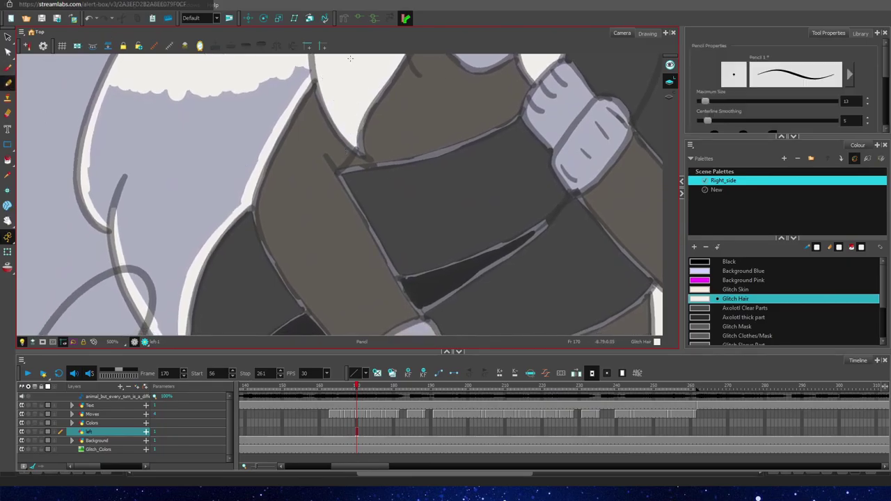
pyautogui.moveTo(350, 59)
pyautogui.mouseDown()
pyautogui.moveTo(240, 174)
pyautogui.moveTo(122, 181)
pyautogui.moveTo(136, 279)
pyautogui.moveTo(194, 212)
pyautogui.moveTo(174, 292)
pyautogui.moveTo(153, 327)
pyautogui.mouseUp()
pyautogui.scroll(-5, 146, 205)
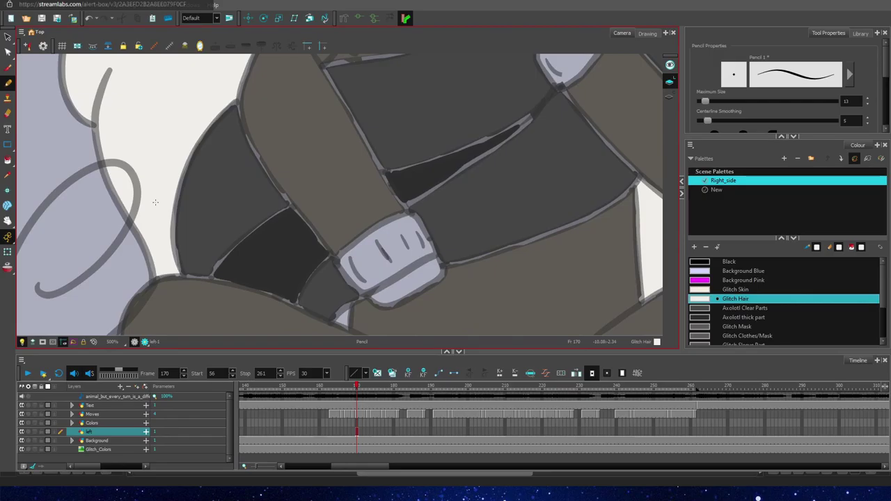
pyautogui.moveTo(338, 312); pyautogui.dragTo(347, 321)
# Step: Paint both wrist cuffs with Glitch Sleeve Part using a Pencil size of 9
pyautogui.click(788, 307)
pyautogui.click(767, 343)
pyautogui.doubleClick(847, 101)
pyautogui.write('9')
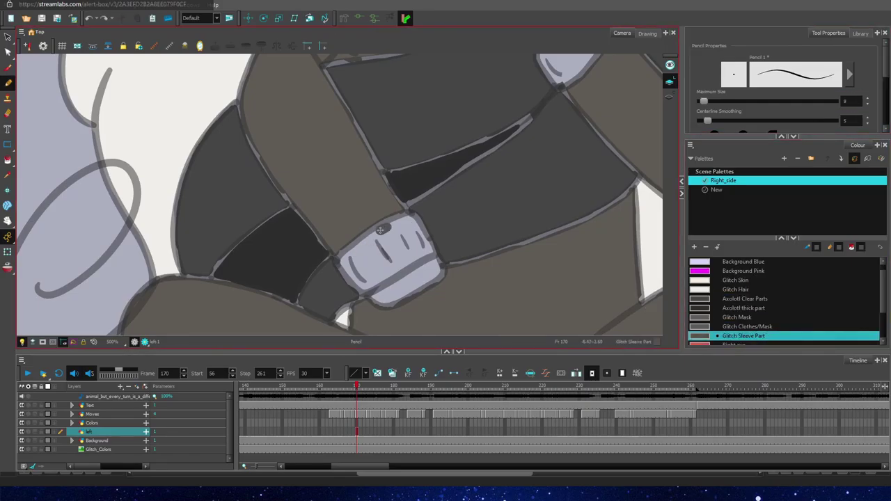
pyautogui.moveTo(383, 228); pyautogui.dragTo(343, 262)
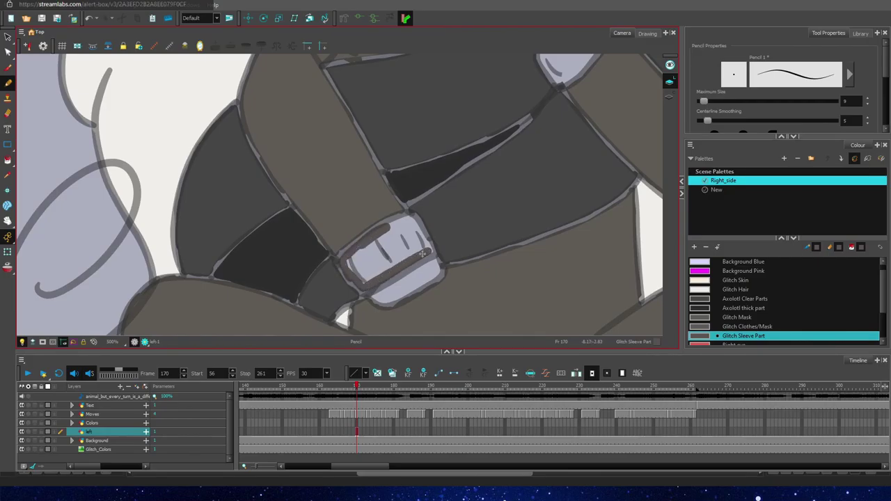
pyautogui.moveTo(430, 252)
pyautogui.mouseDown()
pyautogui.moveTo(411, 235)
pyautogui.moveTo(381, 254)
pyautogui.mouseUp()
pyautogui.moveTo(560, 87); pyautogui.dragTo(365, 240)
pyautogui.moveTo(405, 150); pyautogui.dragTo(383, 157)
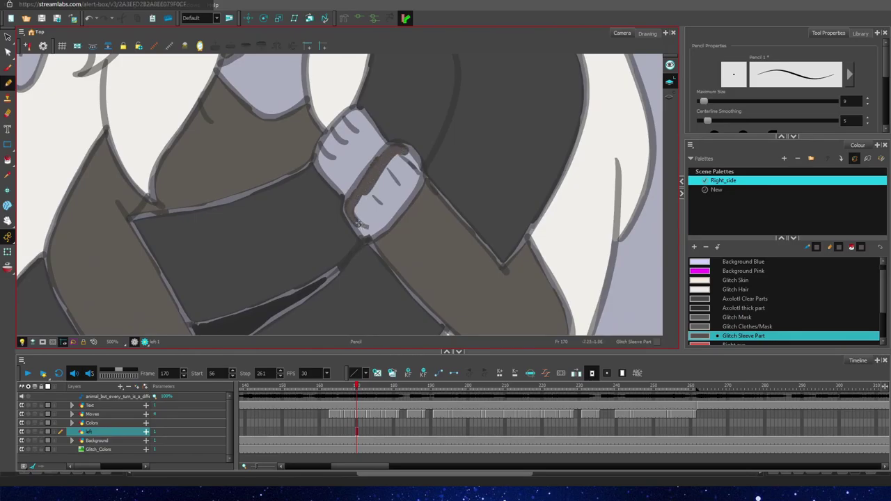
pyautogui.moveTo(358, 224)
pyautogui.mouseDown()
pyautogui.moveTo(380, 225)
pyautogui.moveTo(412, 165)
pyautogui.moveTo(414, 184)
pyautogui.moveTo(371, 199)
pyautogui.mouseUp()
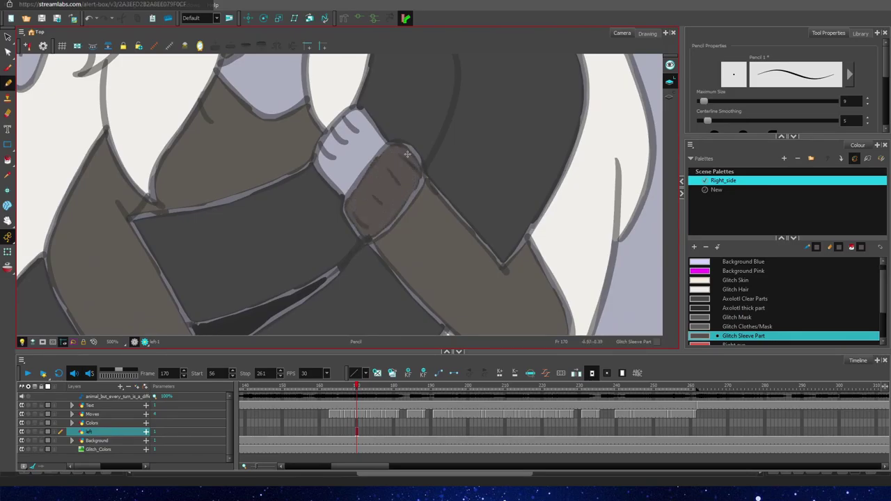
# Step: Outline and fill the face and neck with Glitch Skin, leaving the eyes uncoloured
pyautogui.click(735, 280)
pyautogui.press('space')
pyautogui.moveTo(141, 135); pyautogui.dragTo(169, 361)
pyautogui.moveTo(198, 74)
pyautogui.mouseDown()
pyautogui.moveTo(193, 101)
pyautogui.moveTo(214, 186)
pyautogui.moveTo(194, 211)
pyautogui.moveTo(238, 235)
pyautogui.moveTo(267, 292)
pyautogui.mouseUp()
pyautogui.moveTo(239, 98)
pyautogui.mouseDown()
pyautogui.moveTo(237, 208)
pyautogui.moveTo(289, 219)
pyautogui.moveTo(369, 184)
pyautogui.mouseUp()
pyautogui.moveTo(324, 238); pyautogui.dragTo(327, 326)
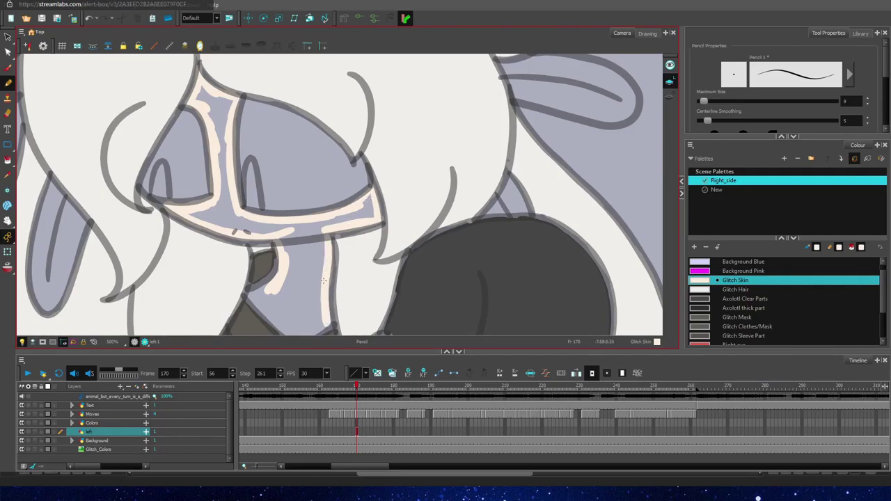
pyautogui.moveTo(271, 279); pyautogui.dragTo(273, 318)
pyautogui.moveTo(192, 212)
pyautogui.mouseDown()
pyautogui.moveTo(221, 188)
pyautogui.moveTo(199, 91)
pyautogui.mouseUp()
pyautogui.press('space')
pyautogui.moveTo(369, 241); pyautogui.dragTo(347, 199)
pyautogui.moveTo(296, 282)
pyautogui.mouseDown()
pyautogui.moveTo(277, 212)
pyautogui.moveTo(253, 258)
pyautogui.moveTo(259, 219)
pyautogui.moveTo(205, 185)
pyautogui.moveTo(264, 188)
pyautogui.mouseUp()
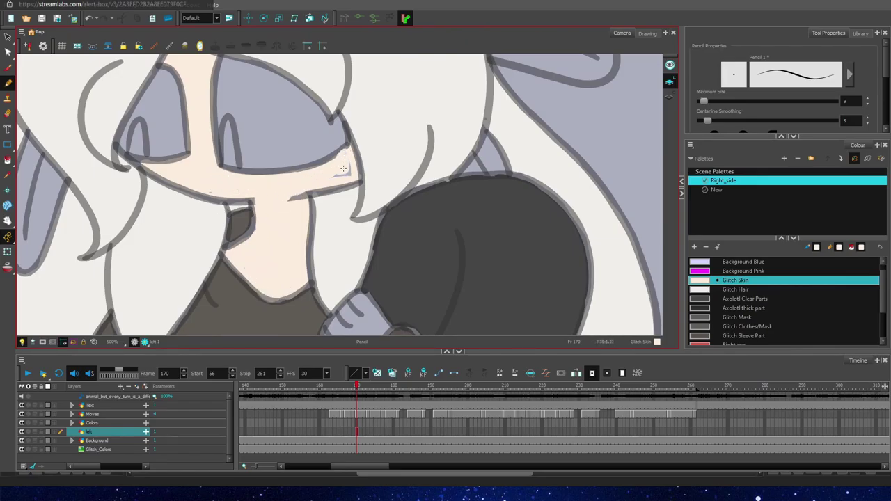
# Step: Paint the character's hands with Glitch Skin
pyautogui.moveTo(362, 287)
pyautogui.mouseDown()
pyautogui.moveTo(341, 147)
pyautogui.moveTo(306, 182)
pyautogui.moveTo(337, 198)
pyautogui.moveTo(355, 155)
pyautogui.moveTo(324, 189)
pyautogui.mouseUp()
pyautogui.moveTo(317, 296); pyautogui.dragTo(355, 90)
pyautogui.moveTo(266, 238)
pyautogui.mouseDown()
pyautogui.moveTo(235, 272)
pyautogui.moveTo(215, 272)
pyautogui.mouseUp()
# Step: Fill both eyes with White around the pupils
pyautogui.click(8, 222)
pyautogui.moveTo(275, 69); pyautogui.dragTo(318, 213)
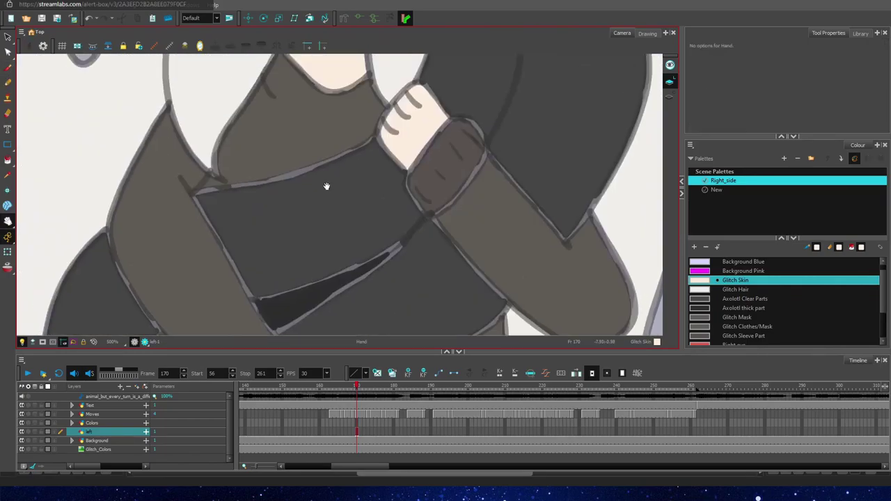
pyautogui.moveTo(314, 77); pyautogui.dragTo(300, 274)
pyautogui.scroll(-3, 738, 320)
pyautogui.click(730, 335)
pyautogui.scroll(2, 310, 254)
pyautogui.click(10, 83)
pyautogui.moveTo(72, 212)
pyautogui.mouseDown()
pyautogui.moveTo(78, 178)
pyautogui.moveTo(129, 94)
pyautogui.moveTo(166, 206)
pyautogui.moveTo(105, 181)
pyautogui.moveTo(156, 209)
pyautogui.mouseUp()
pyautogui.moveTo(224, 195)
pyautogui.mouseDown()
pyautogui.moveTo(259, 190)
pyautogui.moveTo(278, 245)
pyautogui.moveTo(297, 247)
pyautogui.moveTo(416, 213)
pyautogui.moveTo(414, 179)
pyautogui.moveTo(360, 129)
pyautogui.moveTo(229, 160)
pyautogui.mouseUp()
pyautogui.moveTo(259, 89)
pyautogui.mouseDown()
pyautogui.moveTo(278, 200)
pyautogui.moveTo(408, 195)
pyautogui.moveTo(327, 132)
pyautogui.moveTo(369, 171)
pyautogui.mouseUp()
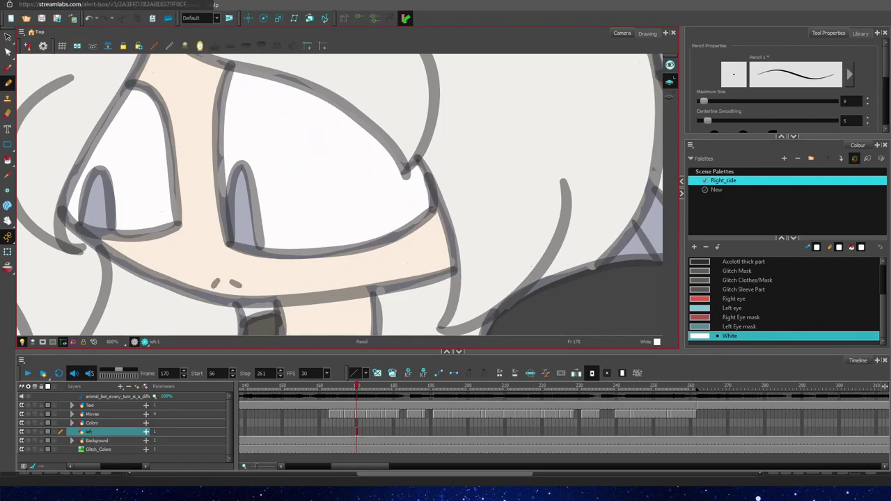
# Step: Fill the left-hand pupil with Right eye red and the right-hand pupil with Left eye blue
pyautogui.click(733, 299)
pyautogui.moveTo(85, 226); pyautogui.dragTo(101, 178)
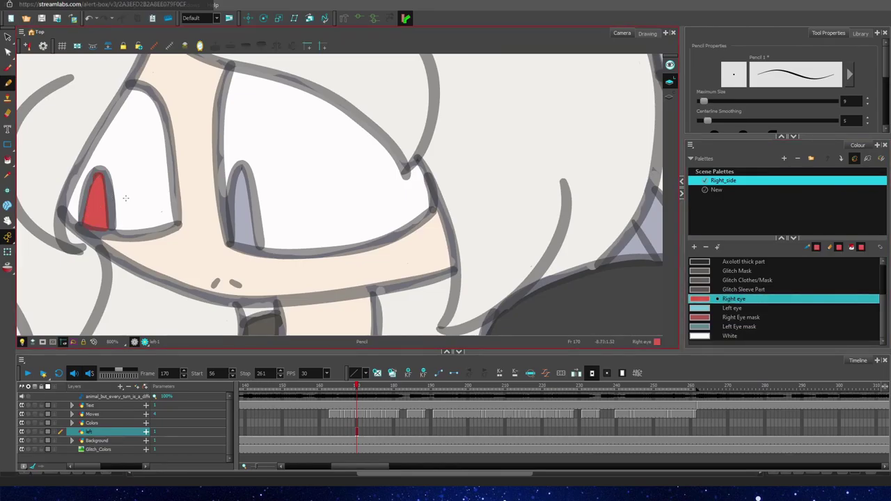
pyautogui.click(732, 308)
pyautogui.moveTo(240, 170); pyautogui.dragTo(252, 242)
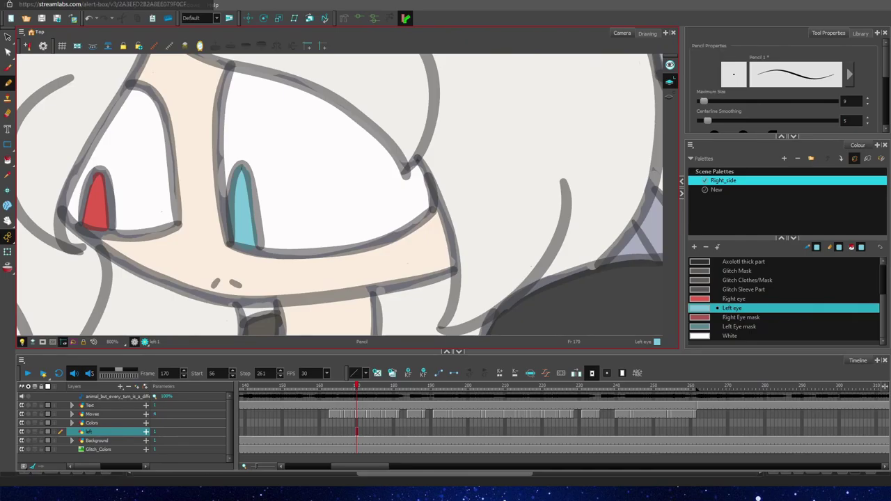
# Step: Paint the axolotl gills on the left-hand side of the head with Axolotl Clear Parts
pyautogui.scroll(2, 778, 299)
pyautogui.click(776, 271)
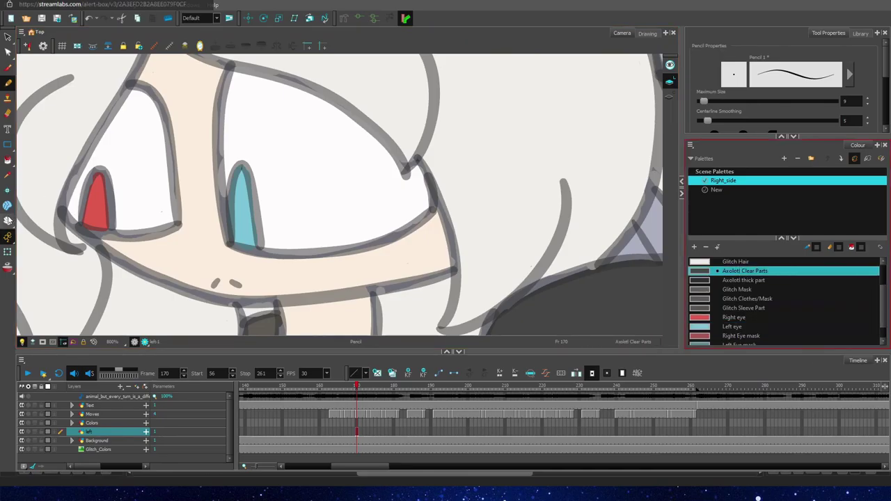
pyautogui.moveTo(209, 265); pyautogui.dragTo(491, 163)
pyautogui.moveTo(205, 96)
pyautogui.mouseDown()
pyautogui.moveTo(177, 212)
pyautogui.moveTo(190, 301)
pyautogui.moveTo(201, 308)
pyautogui.mouseUp()
pyautogui.moveTo(206, 98)
pyautogui.mouseDown()
pyautogui.moveTo(251, 155)
pyautogui.moveTo(245, 212)
pyautogui.moveTo(207, 300)
pyautogui.moveTo(210, 208)
pyautogui.moveTo(191, 183)
pyautogui.mouseUp()
pyautogui.press('space')
pyautogui.moveTo(199, 129); pyautogui.dragTo(301, 366)
pyautogui.moveTo(254, 96); pyautogui.dragTo(248, 204)
pyautogui.moveTo(251, 103)
pyautogui.mouseDown()
pyautogui.moveTo(182, 166)
pyautogui.moveTo(139, 240)
pyautogui.moveTo(158, 307)
pyautogui.mouseUp()
pyautogui.moveTo(247, 201)
pyautogui.mouseDown()
pyautogui.moveTo(159, 306)
pyautogui.moveTo(208, 167)
pyautogui.moveTo(168, 277)
pyautogui.mouseUp()
# Step: Paint the gills on the right-hand side of the head with Axolotl Clear Parts
pyautogui.press('space')
pyautogui.moveTo(613, 202); pyautogui.dragTo(209, 191)
pyautogui.moveTo(627, 195)
pyautogui.mouseDown()
pyautogui.moveTo(432, 186)
pyautogui.moveTo(337, 200)
pyautogui.mouseUp()
pyautogui.moveTo(188, 192)
pyautogui.mouseDown()
pyautogui.moveTo(158, 216)
pyautogui.moveTo(215, 264)
pyautogui.moveTo(319, 288)
pyautogui.moveTo(353, 254)
pyautogui.moveTo(288, 201)
pyautogui.moveTo(196, 199)
pyautogui.moveTo(200, 247)
pyautogui.moveTo(245, 235)
pyautogui.moveTo(313, 237)
pyautogui.mouseUp()
pyautogui.press('space')
pyautogui.moveTo(82, 62)
pyautogui.mouseDown()
pyautogui.moveTo(142, 163)
pyautogui.moveTo(167, 250)
pyautogui.mouseUp()
pyautogui.moveTo(130, 140)
pyautogui.mouseDown()
pyautogui.moveTo(107, 149)
pyautogui.moveTo(163, 218)
pyautogui.moveTo(307, 129)
pyautogui.moveTo(428, 168)
pyautogui.moveTo(324, 221)
pyautogui.moveTo(397, 228)
pyautogui.moveTo(320, 176)
pyautogui.moveTo(203, 142)
pyautogui.moveTo(164, 199)
pyautogui.moveTo(334, 189)
pyautogui.moveTo(407, 154)
pyautogui.mouseUp()
pyautogui.scroll(-11, 406, 153)
pyautogui.press('space')
pyautogui.moveTo(468, 268); pyautogui.dragTo(385, 195)
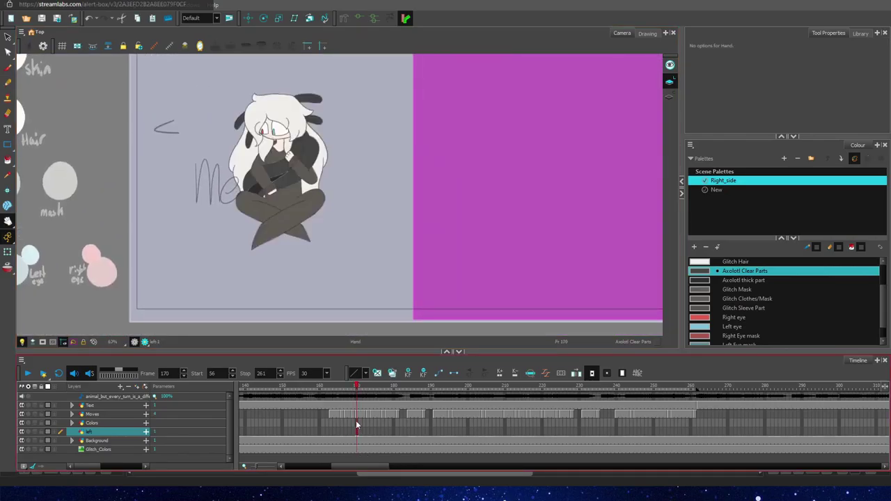
# Step: Place the left layer inside the Colors group and move the up layer out of it
pyautogui.moveTo(358, 387); pyautogui.dragTo(457, 414)
pyautogui.moveTo(105, 431); pyautogui.dragTo(104, 423)
pyautogui.scroll(-1, 112, 439)
pyautogui.moveTo(109, 458); pyautogui.dragTo(108, 411)
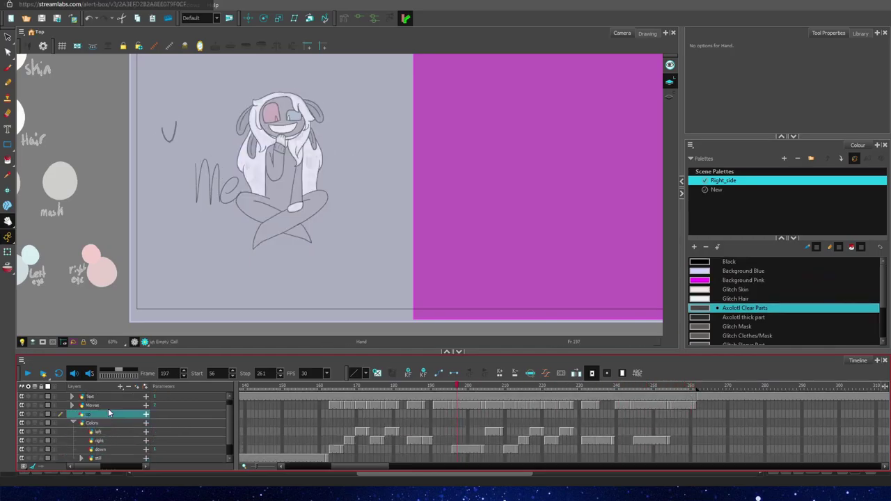
pyautogui.click(74, 423)
# Step: Delete the left layer's surplus exposure between about frames 184 and 204 inside the Colors group
pyautogui.click(401, 401)
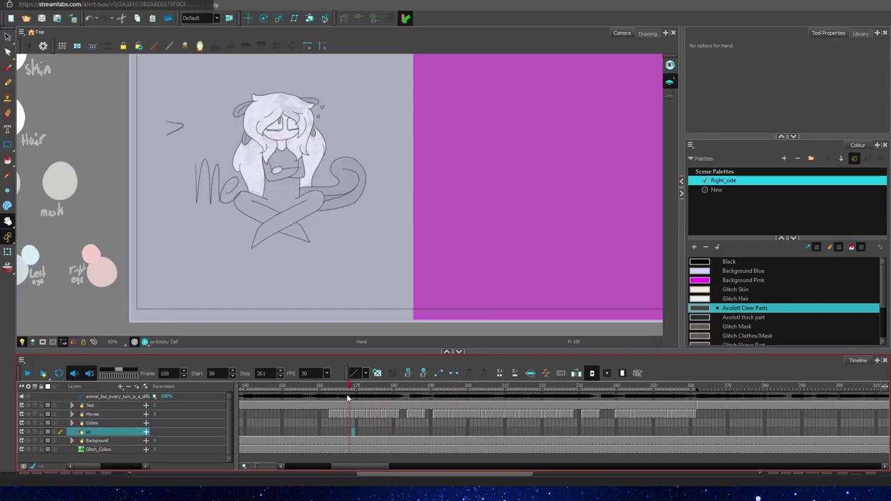
pyautogui.moveTo(401, 401); pyautogui.dragTo(403, 399)
pyautogui.click(72, 424)
pyautogui.click(398, 430)
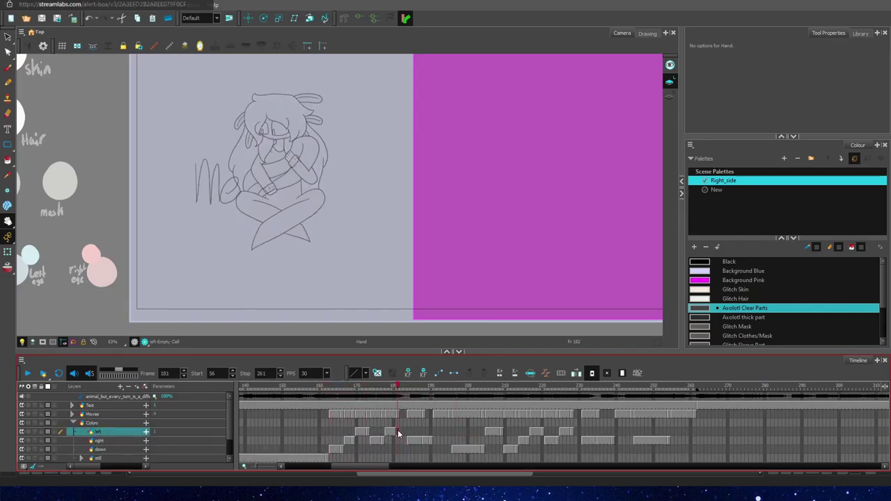
pyautogui.moveTo(404, 431)
pyautogui.mouseDown()
pyautogui.moveTo(482, 433)
pyautogui.moveTo(408, 431)
pyautogui.mouseUp()
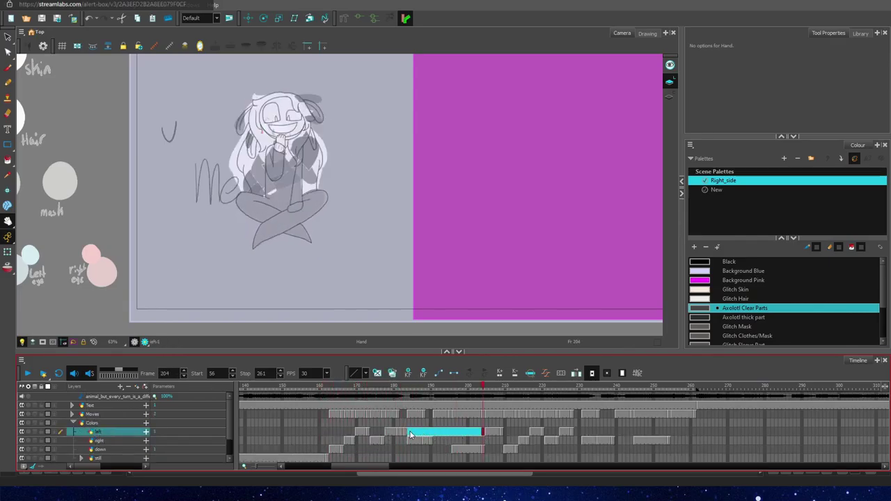
pyautogui.press('Delete')
# Step: Play back the animation from around frame 163 to check the coloured poses
pyautogui.moveTo(411, 387)
pyautogui.mouseDown()
pyautogui.moveTo(578, 401)
pyautogui.moveTo(572, 408)
pyautogui.moveTo(575, 391)
pyautogui.moveTo(330, 402)
pyautogui.mouseUp()
pyautogui.press('F5')
pyautogui.click(25, 374)
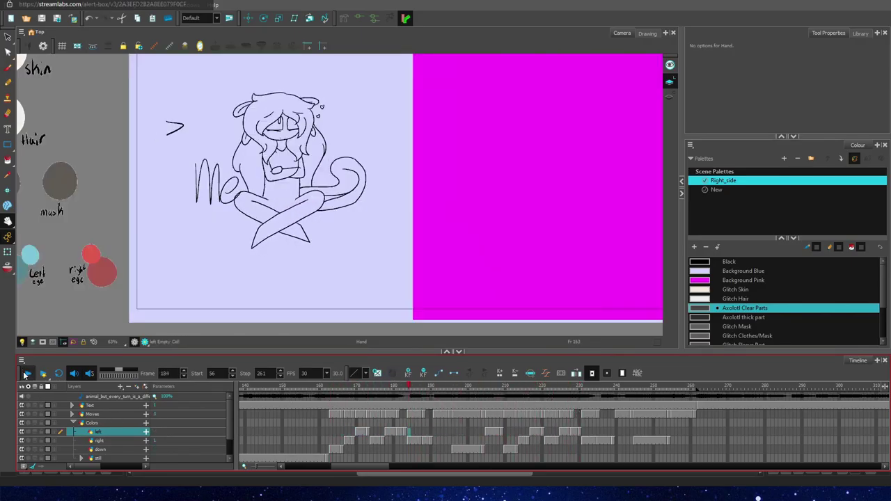
pyautogui.click(332, 450)
pyautogui.click(74, 424)
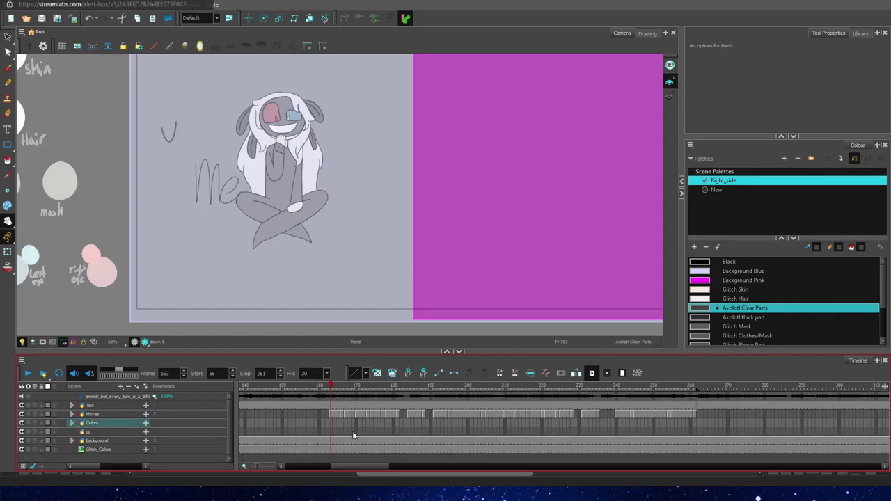
pyautogui.click(28, 375)
pyautogui.click(28, 374)
# Step: Collapse the Colors group and go to the up-arrow pose around frame 191
pyautogui.moveTo(311, 466); pyautogui.dragTo(316, 466)
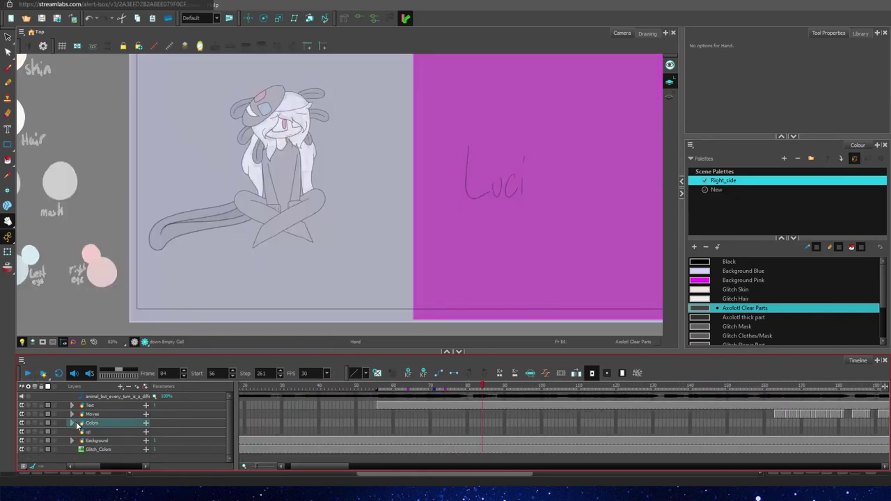
pyautogui.click(74, 424)
pyautogui.click(92, 425)
pyautogui.click(74, 424)
pyautogui.click(91, 432)
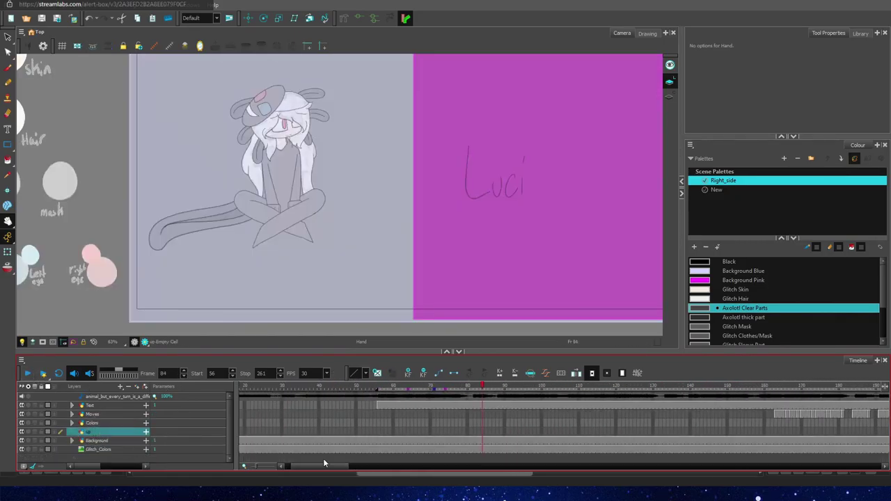
pyautogui.moveTo(340, 467); pyautogui.dragTo(374, 467)
pyautogui.click(433, 414)
pyautogui.moveTo(434, 385); pyautogui.dragTo(506, 388)
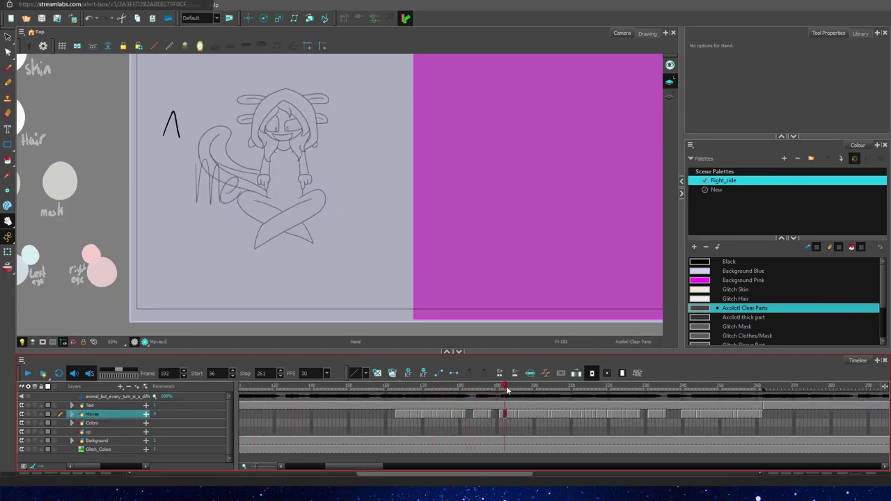
# Step: Ready the Pencil with Glitch Hair, undo the stroke made on the Moves layer, and select frame 191 of the up layer
pyautogui.scroll(7, 285, 128)
pyautogui.moveTo(338, 216); pyautogui.dragTo(350, 183)
pyautogui.click(7, 85)
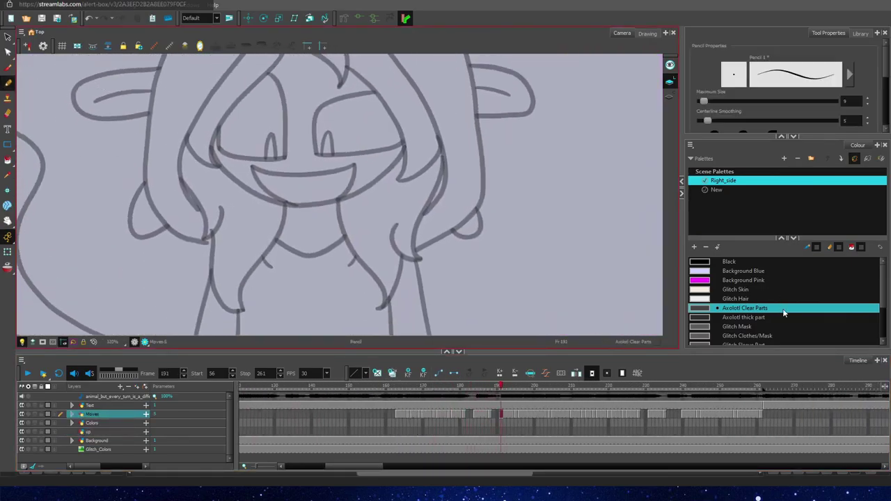
pyautogui.click(781, 300)
pyautogui.scroll(2, 317, 284)
pyautogui.scroll(5, 411, 269)
pyautogui.moveTo(270, 91); pyautogui.dragTo(172, 187)
pyautogui.hotkey('ctrl', 'z')
pyautogui.click(499, 431)
# Step: Outline and fill the fringe framing the face with Glitch Hair on the up layer
pyautogui.moveTo(257, 101)
pyautogui.mouseDown()
pyautogui.moveTo(204, 160)
pyautogui.moveTo(116, 293)
pyautogui.moveTo(112, 323)
pyautogui.mouseUp()
pyautogui.moveTo(149, 310)
pyautogui.mouseDown()
pyautogui.moveTo(168, 245)
pyautogui.moveTo(247, 159)
pyautogui.moveTo(316, 138)
pyautogui.moveTo(361, 173)
pyautogui.mouseUp()
pyautogui.moveTo(359, 138)
pyautogui.mouseDown()
pyautogui.moveTo(440, 224)
pyautogui.moveTo(469, 317)
pyautogui.mouseUp()
pyautogui.moveTo(403, 111)
pyautogui.mouseDown()
pyautogui.moveTo(487, 224)
pyautogui.moveTo(515, 313)
pyautogui.mouseUp()
pyautogui.moveTo(313, 58); pyautogui.dragTo(265, 88)
pyautogui.moveTo(309, 57); pyautogui.dragTo(403, 119)
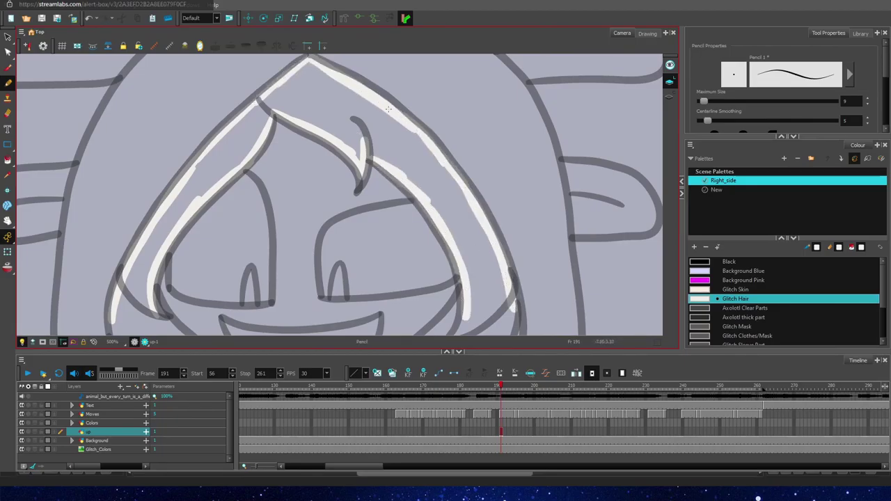
pyautogui.moveTo(142, 316)
pyautogui.mouseDown()
pyautogui.moveTo(178, 209)
pyautogui.moveTo(275, 101)
pyautogui.mouseUp()
pyautogui.moveTo(465, 323)
pyautogui.mouseDown()
pyautogui.moveTo(467, 309)
pyautogui.moveTo(500, 280)
pyautogui.moveTo(390, 125)
pyautogui.moveTo(348, 139)
pyautogui.moveTo(291, 77)
pyautogui.moveTo(310, 94)
pyautogui.moveTo(292, 87)
pyautogui.mouseUp()
# Step: Outline and fill the two front hair locks hanging below the face with Glitch Hair
pyautogui.scroll(-6, 292, 91)
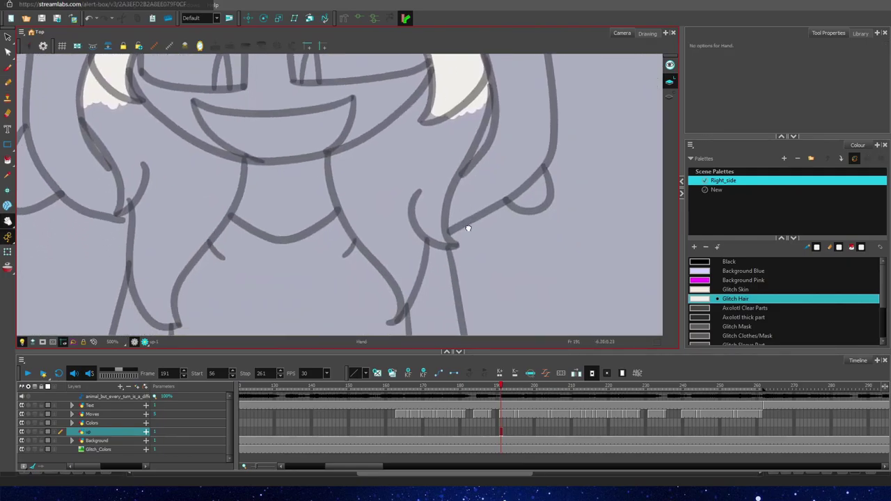
pyautogui.moveTo(89, 87)
pyautogui.mouseDown()
pyautogui.moveTo(129, 167)
pyautogui.moveTo(132, 220)
pyautogui.moveTo(165, 296)
pyautogui.moveTo(174, 250)
pyautogui.mouseUp()
pyautogui.moveTo(239, 144); pyautogui.dragTo(177, 278)
pyautogui.moveTo(129, 77); pyautogui.dragTo(233, 145)
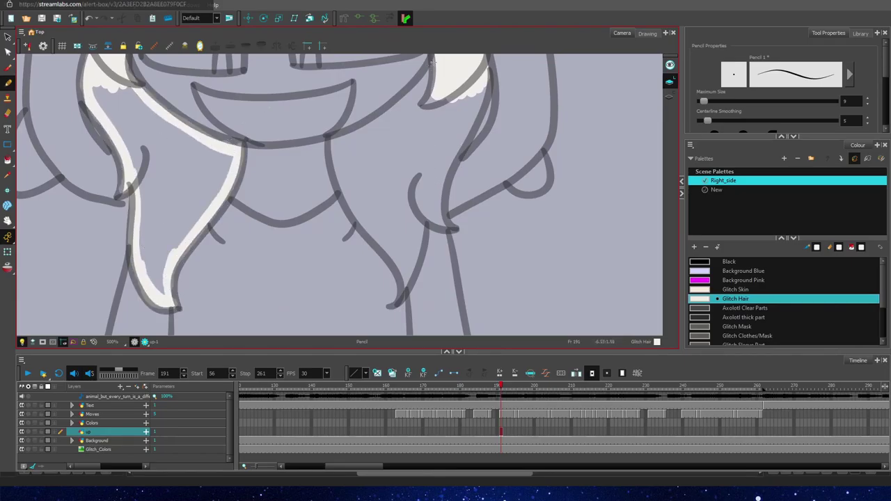
pyautogui.moveTo(428, 90)
pyautogui.mouseDown()
pyautogui.moveTo(332, 142)
pyautogui.moveTo(407, 268)
pyautogui.moveTo(481, 87)
pyautogui.moveTo(440, 197)
pyautogui.moveTo(425, 188)
pyautogui.moveTo(389, 91)
pyautogui.moveTo(348, 167)
pyautogui.moveTo(400, 181)
pyautogui.moveTo(410, 257)
pyautogui.mouseUp()
pyautogui.moveTo(97, 87)
pyautogui.mouseDown()
pyautogui.moveTo(181, 167)
pyautogui.moveTo(170, 235)
pyautogui.moveTo(199, 187)
pyautogui.mouseUp()
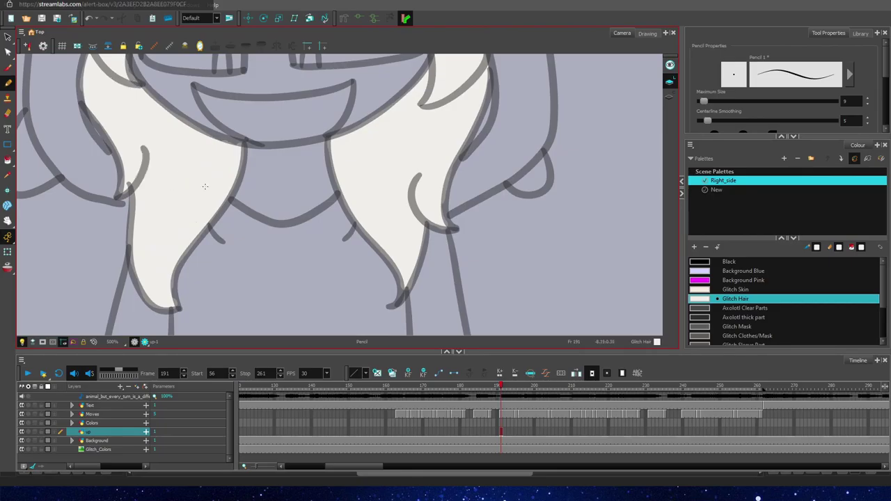
# Step: Outline the mask between the eyes and below the fringe with Glitch Mask, filling the small corner above the right-hand eye
pyautogui.click(758, 327)
pyautogui.press('space')
pyautogui.moveTo(199, 130); pyautogui.dragTo(217, 285)
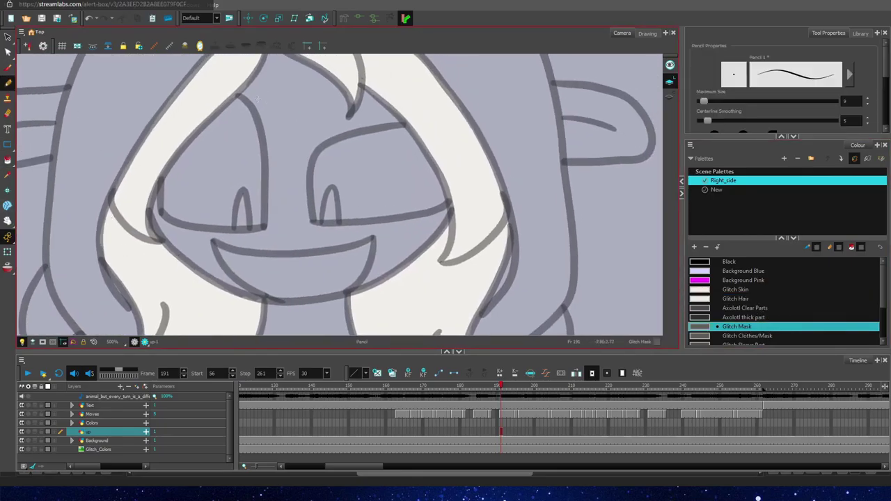
pyautogui.press('space')
pyautogui.moveTo(114, 148); pyautogui.dragTo(116, 170)
pyautogui.moveTo(270, 64)
pyautogui.mouseDown()
pyautogui.moveTo(263, 94)
pyautogui.moveTo(270, 222)
pyautogui.moveTo(348, 148)
pyautogui.moveTo(395, 144)
pyautogui.mouseUp()
pyautogui.moveTo(368, 106); pyautogui.dragTo(349, 145)
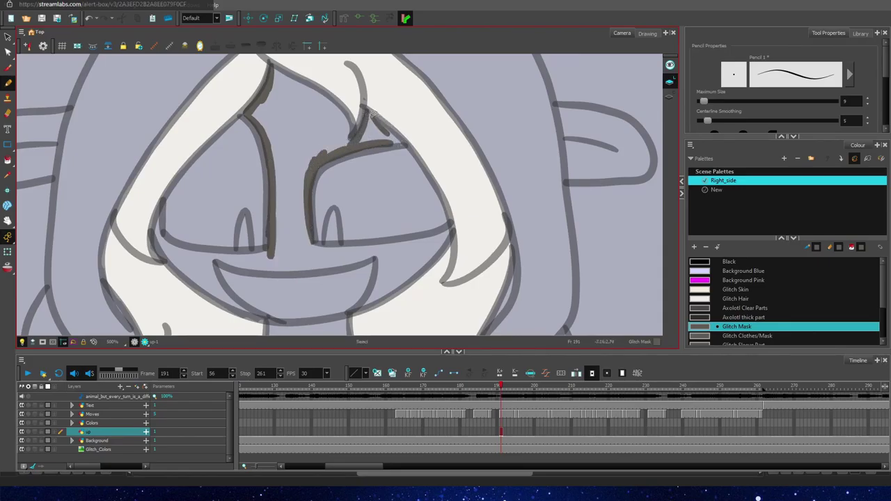
pyautogui.moveTo(273, 67); pyautogui.dragTo(326, 106)
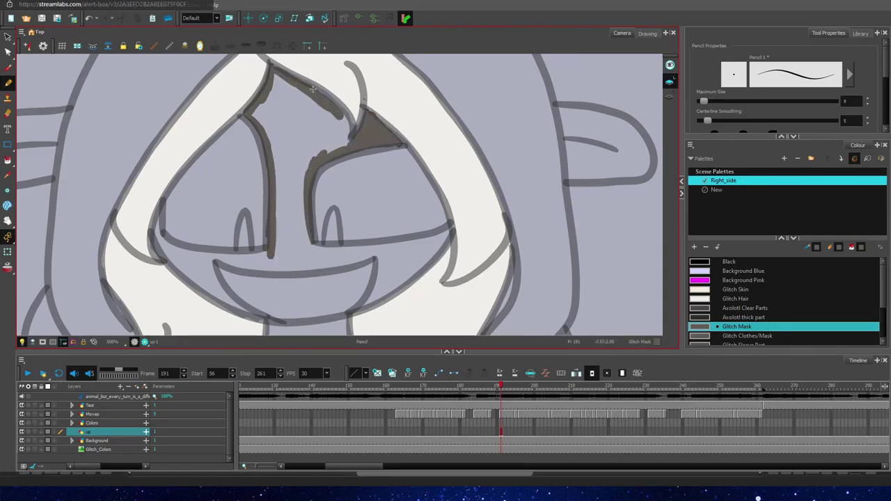
pyautogui.moveTo(342, 142); pyautogui.dragTo(338, 125)
# Step: Outline the lower mask with Glitch Mask along the eyes' bottom edges, around the grin and along the jaw
pyautogui.moveTo(311, 242)
pyautogui.mouseDown()
pyautogui.moveTo(331, 248)
pyautogui.moveTo(448, 231)
pyautogui.moveTo(411, 271)
pyautogui.moveTo(350, 266)
pyautogui.mouseUp()
pyautogui.moveTo(358, 265); pyautogui.dragTo(319, 270)
pyautogui.hotkey('ctrl', 'z')
pyautogui.moveTo(216, 258)
pyautogui.mouseDown()
pyautogui.moveTo(291, 271)
pyautogui.moveTo(341, 266)
pyautogui.mouseUp()
pyautogui.moveTo(214, 257); pyautogui.dragTo(251, 312)
pyautogui.moveTo(159, 219)
pyautogui.mouseDown()
pyautogui.moveTo(203, 289)
pyautogui.moveTo(234, 307)
pyautogui.mouseUp()
pyautogui.moveTo(160, 236); pyautogui.dragTo(253, 254)
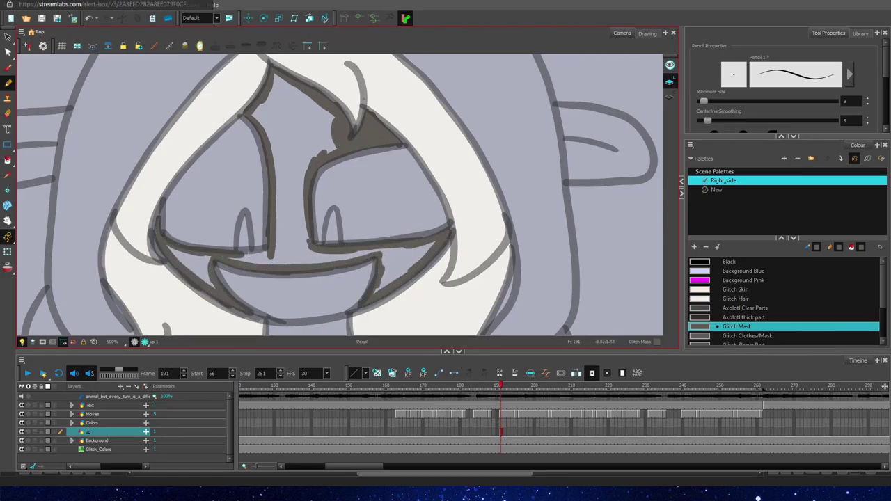
# Step: Fill the outlined face mask with Glitch Mask and paint the grin White
pyautogui.moveTo(186, 263)
pyautogui.mouseDown()
pyautogui.moveTo(330, 260)
pyautogui.moveTo(387, 280)
pyautogui.moveTo(419, 239)
pyautogui.moveTo(315, 253)
pyautogui.moveTo(285, 242)
pyautogui.moveTo(275, 81)
pyautogui.moveTo(279, 132)
pyautogui.moveTo(303, 123)
pyautogui.mouseUp()
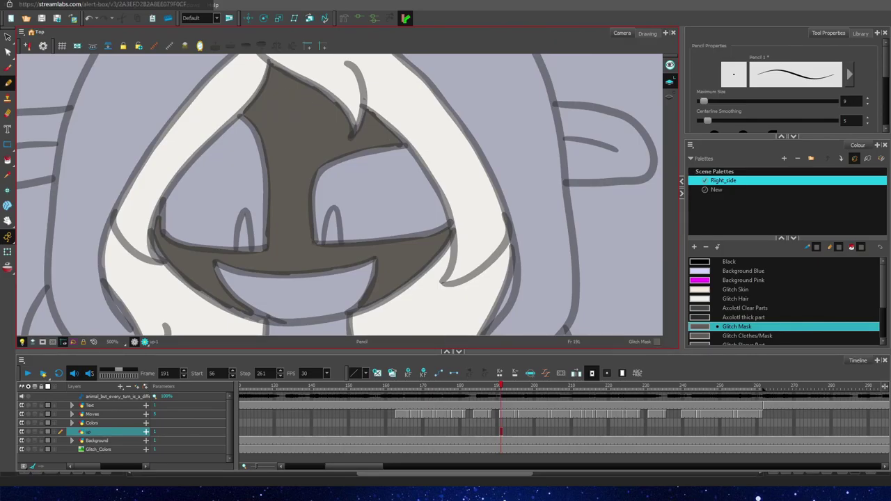
pyautogui.scroll(-3, 792, 328)
pyautogui.click(791, 335)
pyautogui.moveTo(221, 271); pyautogui.dragTo(237, 289)
pyautogui.moveTo(370, 265); pyautogui.dragTo(304, 284)
pyautogui.moveTo(223, 274)
pyautogui.mouseDown()
pyautogui.moveTo(257, 279)
pyautogui.moveTo(279, 306)
pyautogui.moveTo(348, 285)
pyautogui.moveTo(263, 284)
pyautogui.mouseUp()
# Step: Outline and fill the right-hand eye around its pupil with Left Eye mask
pyautogui.click(749, 327)
pyautogui.moveTo(320, 237); pyautogui.dragTo(352, 202)
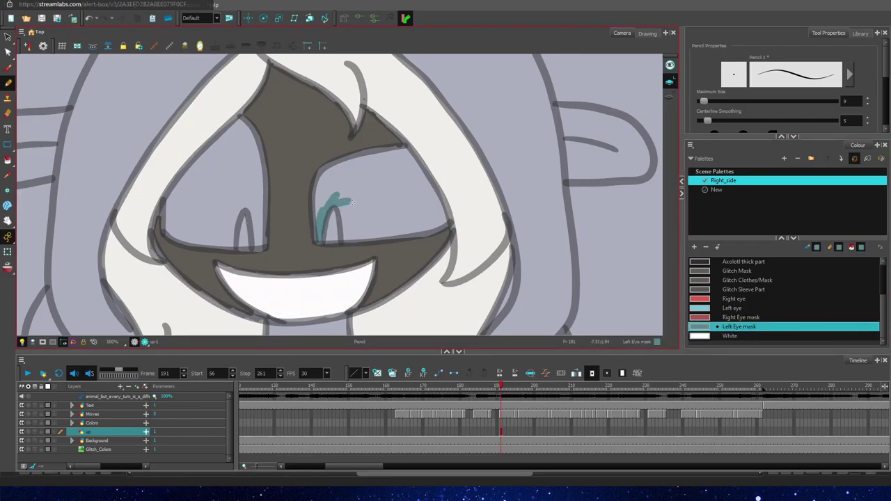
pyautogui.moveTo(346, 237); pyautogui.dragTo(447, 221)
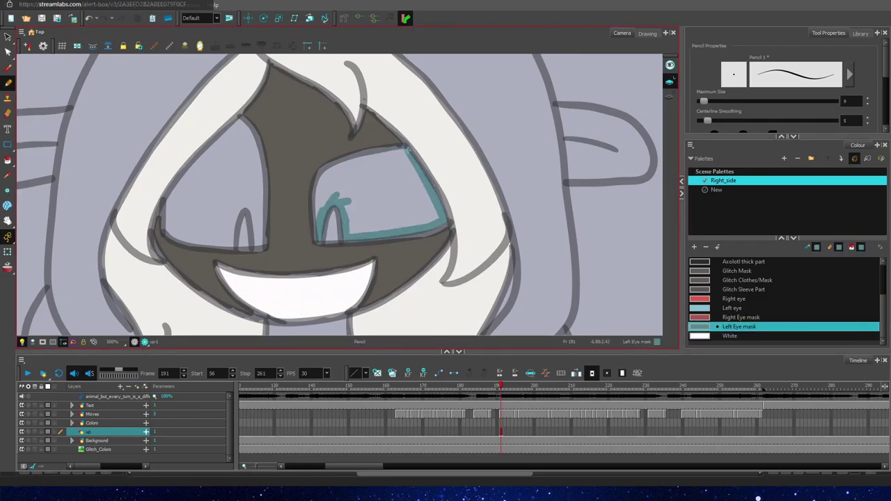
pyautogui.moveTo(408, 149)
pyautogui.mouseDown()
pyautogui.moveTo(327, 187)
pyautogui.moveTo(324, 209)
pyautogui.moveTo(412, 222)
pyautogui.moveTo(381, 167)
pyautogui.mouseUp()
pyautogui.click(757, 273)
pyautogui.click(759, 328)
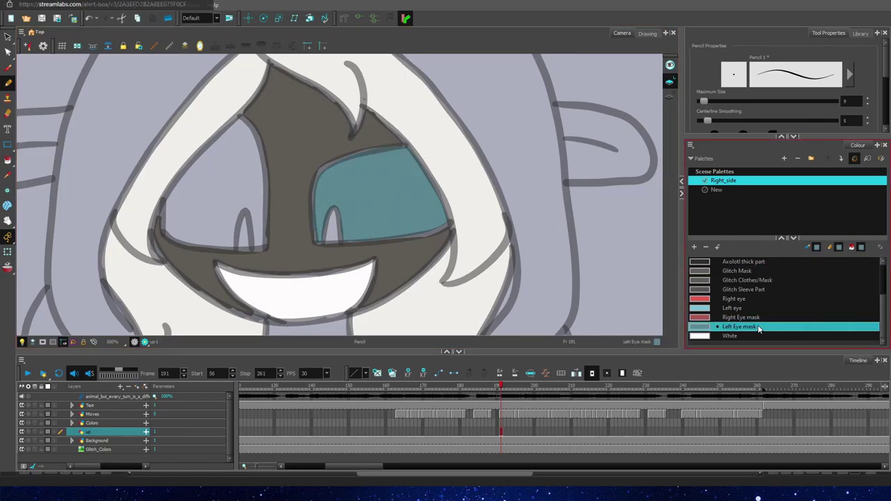
# Step: Outline and fill the left-hand eye around its pupil with Right Eye mask
pyautogui.click(741, 318)
pyautogui.moveTo(258, 247)
pyautogui.mouseDown()
pyautogui.moveTo(258, 234)
pyautogui.moveTo(232, 224)
pyautogui.mouseUp()
pyautogui.moveTo(168, 223)
pyautogui.mouseDown()
pyautogui.moveTo(240, 125)
pyautogui.moveTo(254, 188)
pyautogui.moveTo(233, 139)
pyautogui.moveTo(203, 222)
pyautogui.moveTo(240, 201)
pyautogui.moveTo(247, 241)
pyautogui.mouseUp()
# Step: Paint the narrow pupils, using Right eye red for the left-hand one and Left eye blue for the right-hand one
pyautogui.click(750, 299)
pyautogui.click(754, 308)
pyautogui.moveTo(335, 210); pyautogui.dragTo(332, 239)
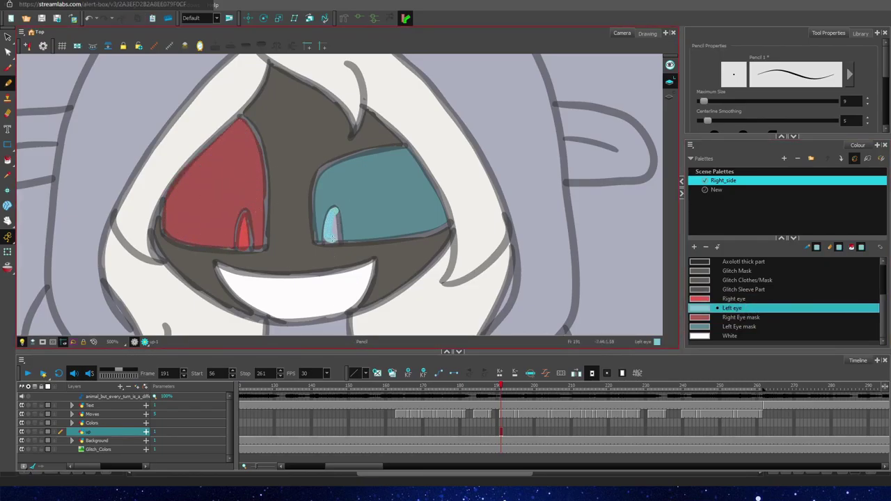
# Step: Paint the neck between the chin and the collar line with Glitch Skin
pyautogui.scroll(-5, 180, 273)
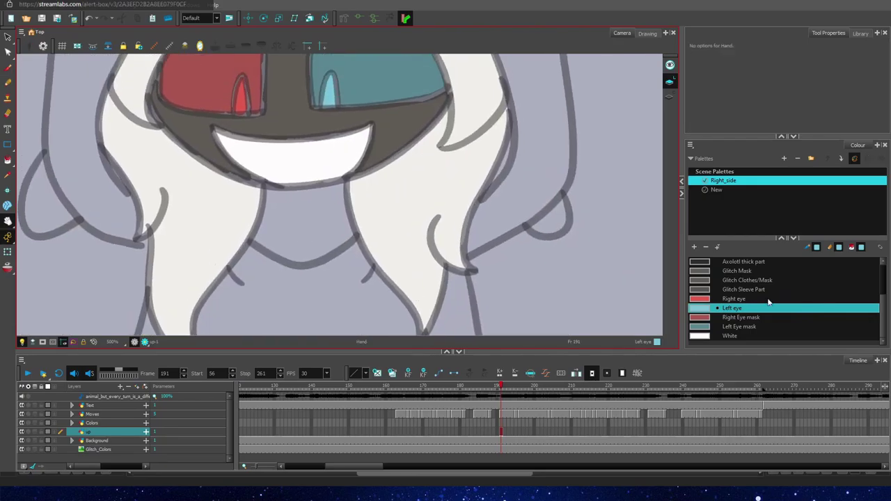
pyautogui.scroll(3, 766, 299)
pyautogui.click(736, 289)
pyautogui.moveTo(266, 186)
pyautogui.mouseDown()
pyautogui.moveTo(270, 249)
pyautogui.moveTo(343, 190)
pyautogui.moveTo(268, 188)
pyautogui.moveTo(299, 237)
pyautogui.moveTo(339, 229)
pyautogui.mouseUp()
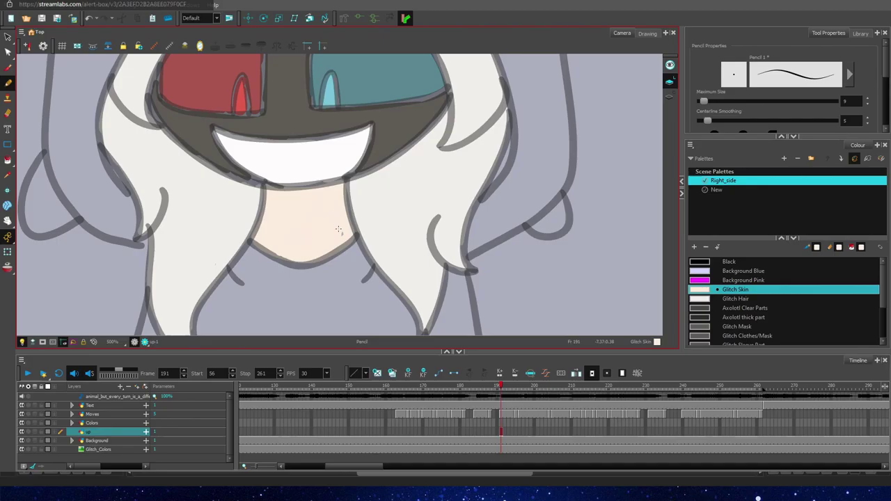
# Step: Outline and fill both hands, including their fingers, with Glitch Skin
pyautogui.click(821, 298)
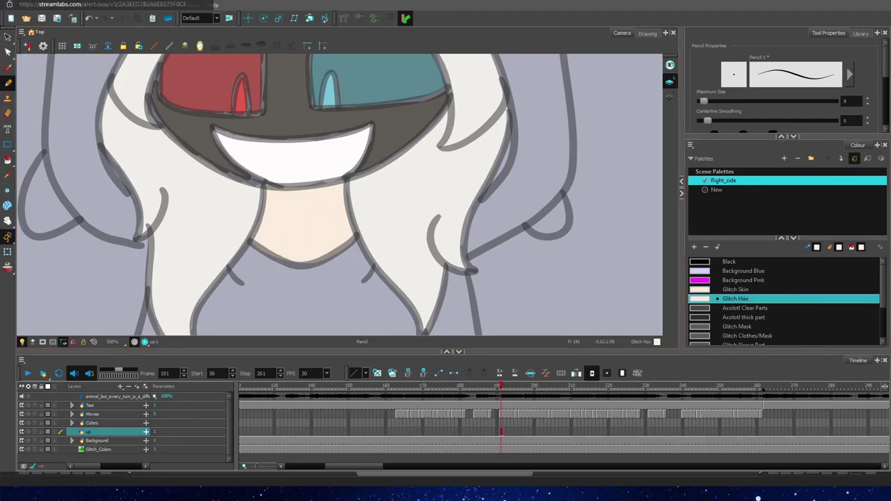
pyautogui.press('space')
pyautogui.moveTo(279, 331); pyautogui.dragTo(270, 42)
pyautogui.moveTo(143, 201); pyautogui.dragTo(150, 248)
pyautogui.hotkey('ctrl', 'z')
pyautogui.click(781, 290)
pyautogui.moveTo(142, 203)
pyautogui.mouseDown()
pyautogui.moveTo(154, 267)
pyautogui.moveTo(176, 173)
pyautogui.moveTo(128, 158)
pyautogui.moveTo(91, 193)
pyautogui.moveTo(112, 216)
pyautogui.moveTo(135, 192)
pyautogui.moveTo(131, 204)
pyautogui.moveTo(98, 187)
pyautogui.moveTo(139, 202)
pyautogui.moveTo(167, 175)
pyautogui.moveTo(149, 234)
pyautogui.mouseUp()
pyautogui.moveTo(432, 201); pyautogui.dragTo(443, 260)
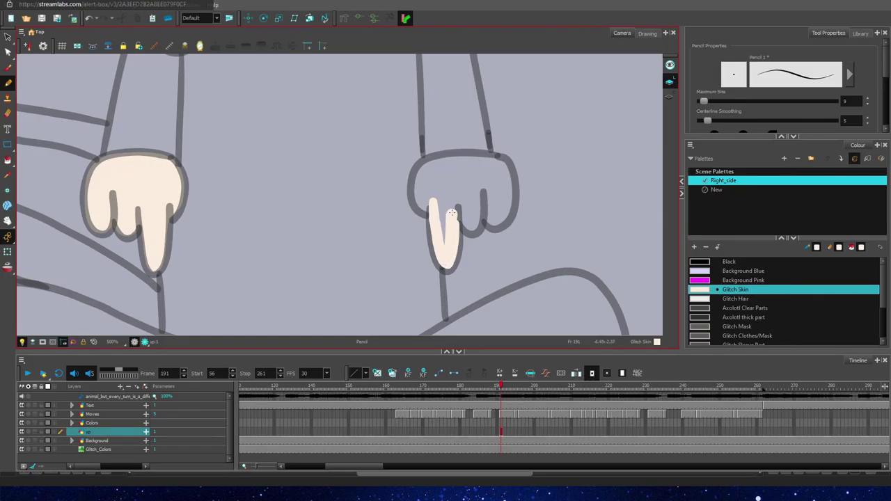
pyautogui.moveTo(479, 197)
pyautogui.mouseDown()
pyautogui.moveTo(495, 221)
pyautogui.moveTo(500, 163)
pyautogui.moveTo(445, 159)
pyautogui.moveTo(418, 189)
pyautogui.moveTo(442, 201)
pyautogui.moveTo(495, 180)
pyautogui.moveTo(449, 169)
pyautogui.moveTo(463, 172)
pyautogui.moveTo(435, 266)
pyautogui.mouseUp()
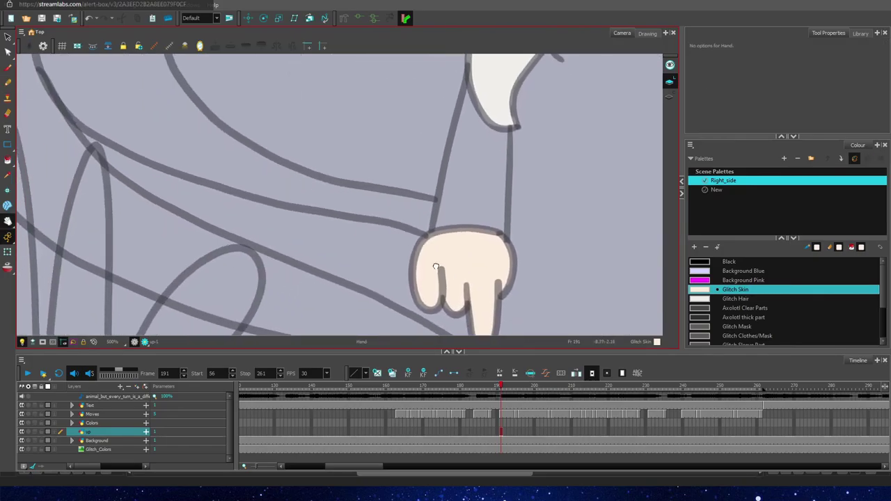
# Step: Outline and fill the tapering band beside the left-hand hand, down to its pointing fingertip, with Axolotl thick part
pyautogui.click(777, 318)
pyautogui.click(7, 82)
pyautogui.moveTo(73, 127)
pyautogui.mouseDown()
pyautogui.moveTo(171, 201)
pyautogui.moveTo(418, 311)
pyautogui.mouseUp()
pyautogui.moveTo(407, 261); pyautogui.dragTo(420, 237)
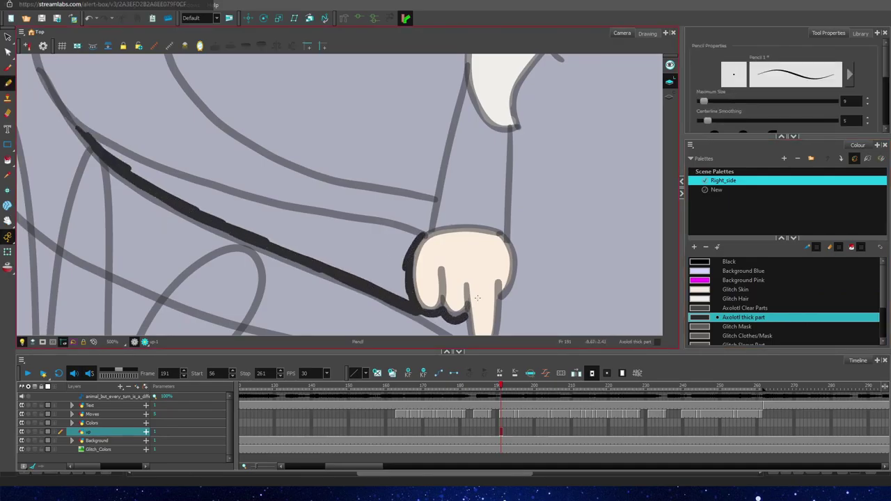
pyautogui.moveTo(94, 138)
pyautogui.mouseDown()
pyautogui.moveTo(142, 169)
pyautogui.moveTo(217, 193)
pyautogui.moveTo(159, 187)
pyautogui.moveTo(267, 206)
pyautogui.mouseUp()
pyautogui.moveTo(134, 171)
pyautogui.mouseDown()
pyautogui.moveTo(218, 194)
pyautogui.moveTo(159, 187)
pyautogui.moveTo(412, 232)
pyautogui.mouseUp()
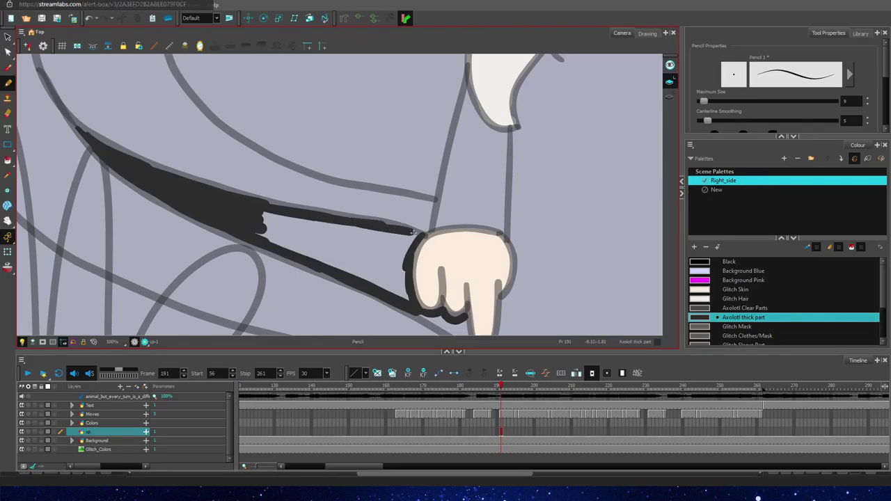
pyautogui.moveTo(401, 268)
pyautogui.mouseDown()
pyautogui.moveTo(388, 288)
pyautogui.moveTo(266, 228)
pyautogui.moveTo(288, 217)
pyautogui.mouseUp()
pyautogui.press('space')
pyautogui.moveTo(367, 169); pyautogui.dragTo(236, 64)
pyautogui.moveTo(293, 212); pyautogui.dragTo(336, 243)
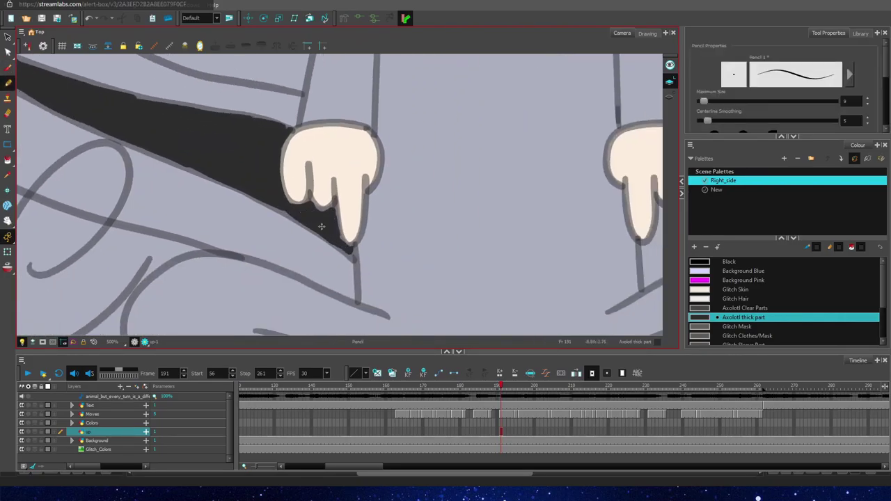
# Step: Outline the lower edge of the area beneath the dark band with Axolotl Clear Parts
pyautogui.click(770, 308)
pyautogui.press('space')
pyautogui.moveTo(332, 137)
pyautogui.mouseDown()
pyautogui.moveTo(431, 183)
pyautogui.moveTo(430, 167)
pyautogui.mouseUp()
pyautogui.moveTo(20, 168); pyautogui.dragTo(146, 224)
pyautogui.moveTo(89, 204); pyautogui.dragTo(434, 320)
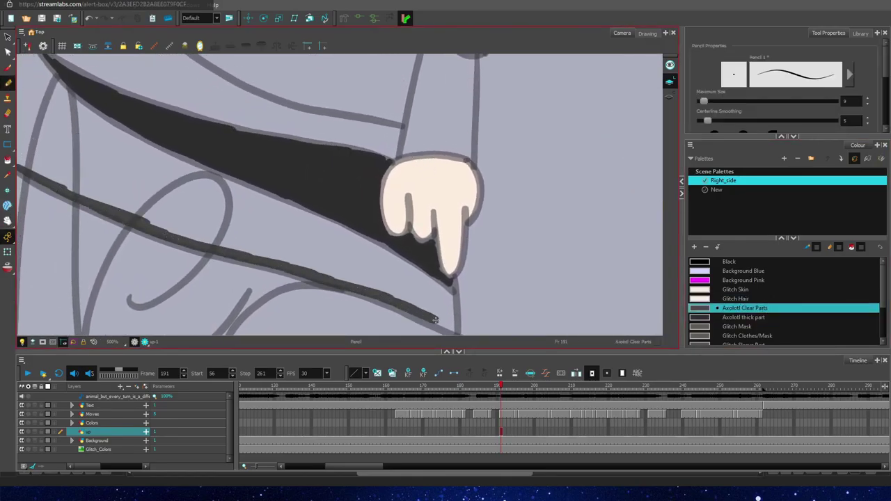
# Step: Fill the tail areas above and below the dark band beside the pointing hand with the Axolotl Clear Parts colour
pyautogui.moveTo(98, 117); pyautogui.dragTo(264, 199)
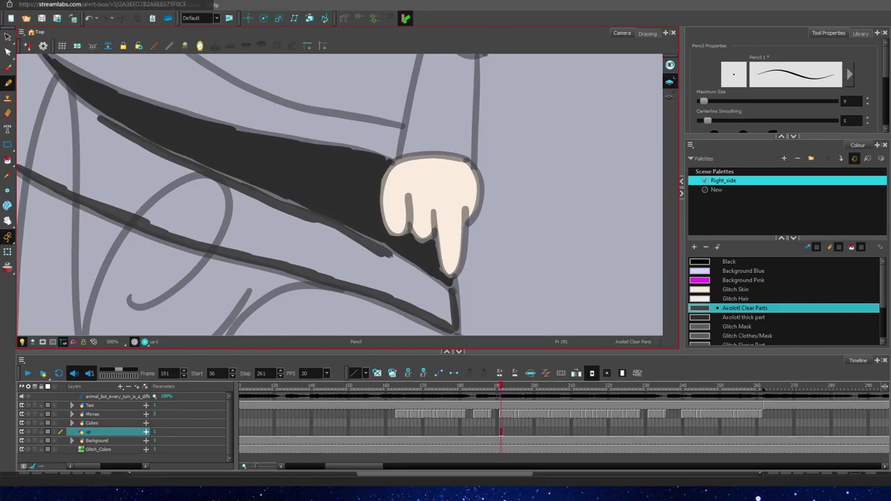
pyautogui.moveTo(38, 56)
pyautogui.mouseDown()
pyautogui.moveTo(92, 60)
pyautogui.moveTo(153, 96)
pyautogui.moveTo(389, 152)
pyautogui.mouseUp()
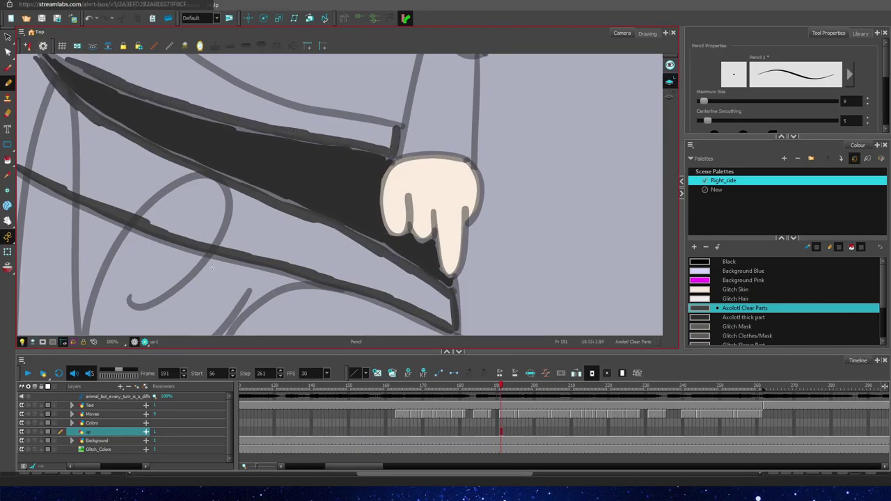
pyautogui.moveTo(30, 57); pyautogui.dragTo(19, 154)
pyautogui.moveTo(194, 63)
pyautogui.mouseDown()
pyautogui.moveTo(310, 115)
pyautogui.moveTo(383, 129)
pyautogui.mouseUp()
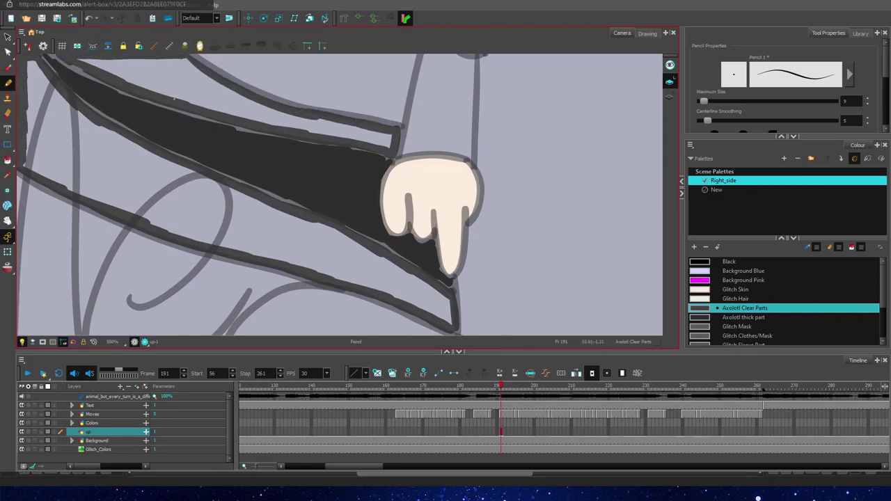
pyautogui.moveTo(443, 304)
pyautogui.mouseDown()
pyautogui.moveTo(315, 262)
pyautogui.moveTo(421, 293)
pyautogui.moveTo(366, 260)
pyautogui.moveTo(309, 268)
pyautogui.moveTo(351, 246)
pyautogui.moveTo(304, 223)
pyautogui.moveTo(233, 217)
pyautogui.moveTo(200, 235)
pyautogui.moveTo(170, 224)
pyautogui.moveTo(182, 182)
pyautogui.moveTo(93, 127)
pyautogui.moveTo(129, 183)
pyautogui.moveTo(109, 197)
pyautogui.moveTo(47, 102)
pyautogui.moveTo(35, 63)
pyautogui.moveTo(54, 173)
pyautogui.moveTo(34, 135)
pyautogui.mouseUp()
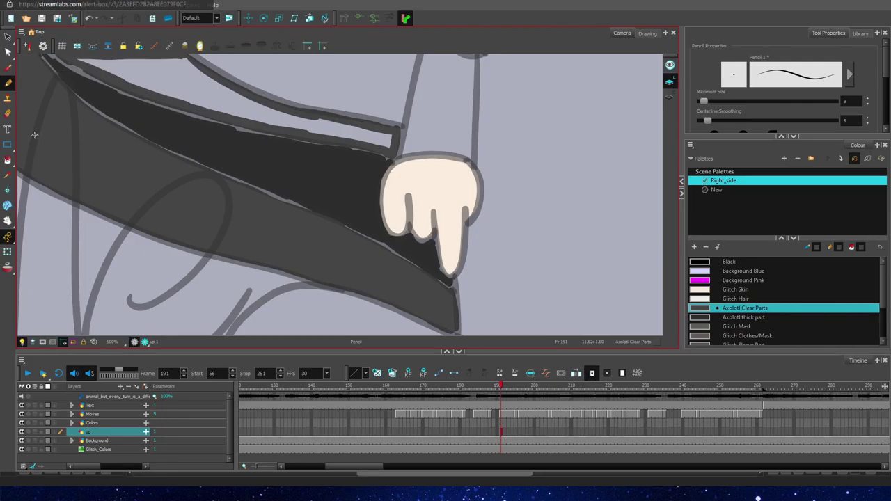
pyautogui.moveTo(88, 64)
pyautogui.mouseDown()
pyautogui.moveTo(143, 75)
pyautogui.moveTo(185, 64)
pyautogui.moveTo(147, 69)
pyautogui.moveTo(198, 99)
pyautogui.moveTo(188, 76)
pyautogui.moveTo(293, 123)
pyautogui.moveTo(333, 131)
pyautogui.moveTo(326, 121)
pyautogui.moveTo(388, 142)
pyautogui.mouseUp()
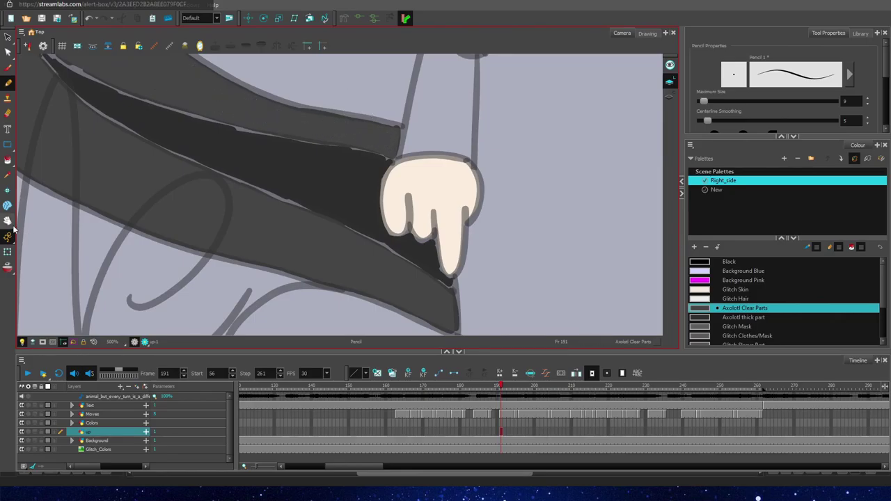
# Step: Outline and fill the tail's middle section, where it curves upward from the dark band, with Axolotl Clear Parts
pyautogui.press('space')
pyautogui.moveTo(42, 104); pyautogui.dragTo(175, 263)
pyautogui.moveTo(53, 68)
pyautogui.mouseDown()
pyautogui.moveTo(49, 115)
pyautogui.moveTo(64, 202)
pyautogui.moveTo(131, 305)
pyautogui.mouseUp()
pyautogui.moveTo(256, 115)
pyautogui.mouseDown()
pyautogui.moveTo(275, 173)
pyautogui.moveTo(305, 204)
pyautogui.mouseUp()
pyautogui.moveTo(275, 56)
pyautogui.mouseDown()
pyautogui.moveTo(90, 56)
pyautogui.moveTo(56, 68)
pyautogui.mouseUp()
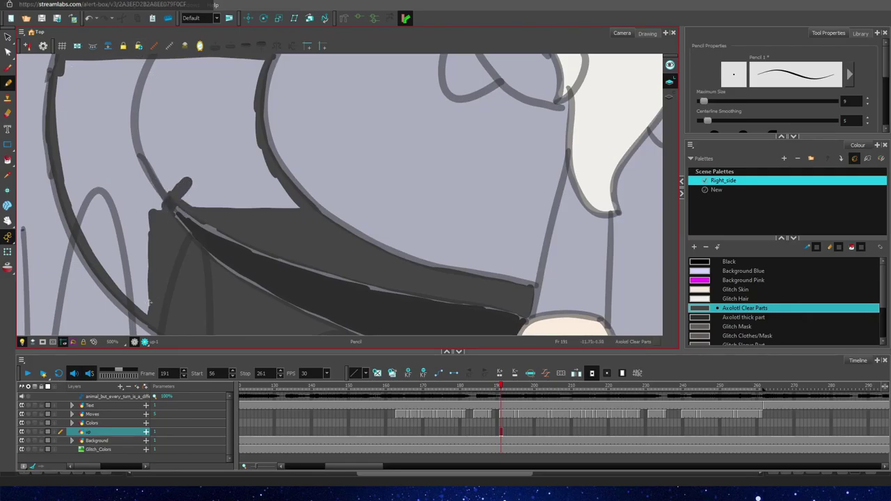
pyautogui.moveTo(149, 301)
pyautogui.mouseDown()
pyautogui.moveTo(85, 243)
pyautogui.moveTo(142, 284)
pyautogui.moveTo(160, 233)
pyautogui.moveTo(193, 193)
pyautogui.moveTo(260, 154)
pyautogui.moveTo(263, 186)
pyautogui.moveTo(211, 212)
pyautogui.mouseUp()
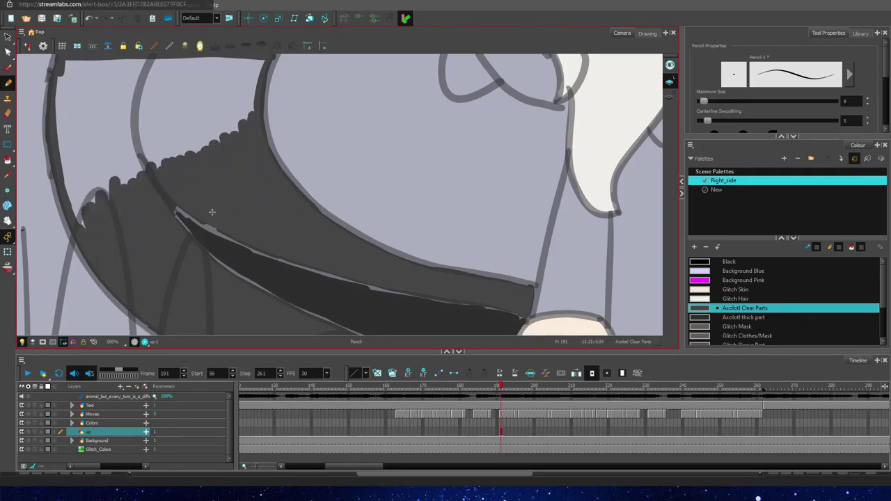
pyautogui.moveTo(249, 83)
pyautogui.mouseDown()
pyautogui.moveTo(62, 63)
pyautogui.moveTo(261, 69)
pyautogui.moveTo(62, 73)
pyautogui.moveTo(141, 68)
pyautogui.moveTo(76, 207)
pyautogui.moveTo(84, 87)
pyautogui.moveTo(109, 185)
pyautogui.moveTo(151, 162)
pyautogui.moveTo(193, 105)
pyautogui.moveTo(251, 65)
pyautogui.moveTo(209, 165)
pyautogui.mouseUp()
# Step: Fill the rounded tip of the tail with the Axolotl Clear Parts colour
pyautogui.moveTo(269, 63); pyautogui.dragTo(276, 278)
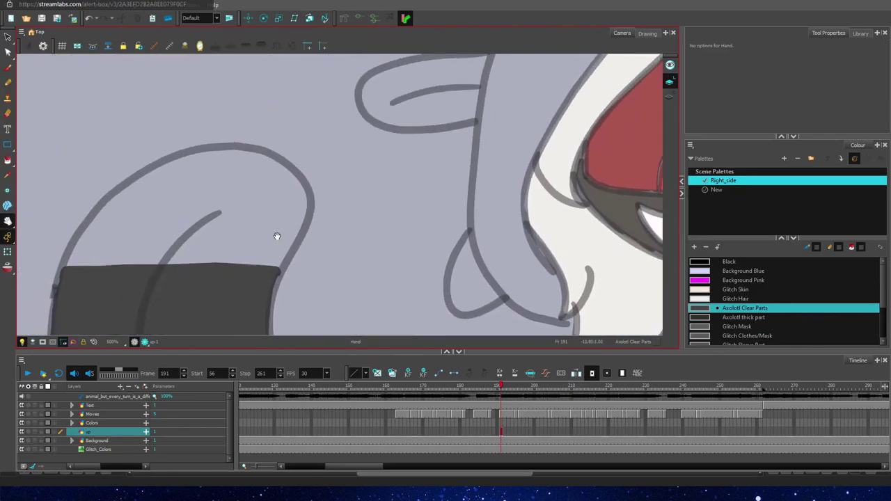
pyautogui.moveTo(180, 158)
pyautogui.mouseDown()
pyautogui.moveTo(105, 207)
pyautogui.moveTo(66, 277)
pyautogui.mouseUp()
pyautogui.moveTo(296, 229)
pyautogui.mouseDown()
pyautogui.moveTo(213, 150)
pyautogui.moveTo(268, 159)
pyautogui.moveTo(111, 230)
pyautogui.moveTo(184, 269)
pyautogui.moveTo(294, 200)
pyautogui.moveTo(212, 164)
pyautogui.moveTo(240, 223)
pyautogui.mouseUp()
pyautogui.hotkey('ctrl', 'z')
# Step: Fill the gills on the left side of the hood with the Axolotl Clear Parts colour
pyautogui.press('space')
pyautogui.moveTo(470, 211)
pyautogui.mouseDown()
pyautogui.moveTo(269, 201)
pyautogui.moveTo(255, 251)
pyautogui.moveTo(298, 287)
pyautogui.moveTo(273, 284)
pyautogui.mouseUp()
pyautogui.scroll(5, 297, 255)
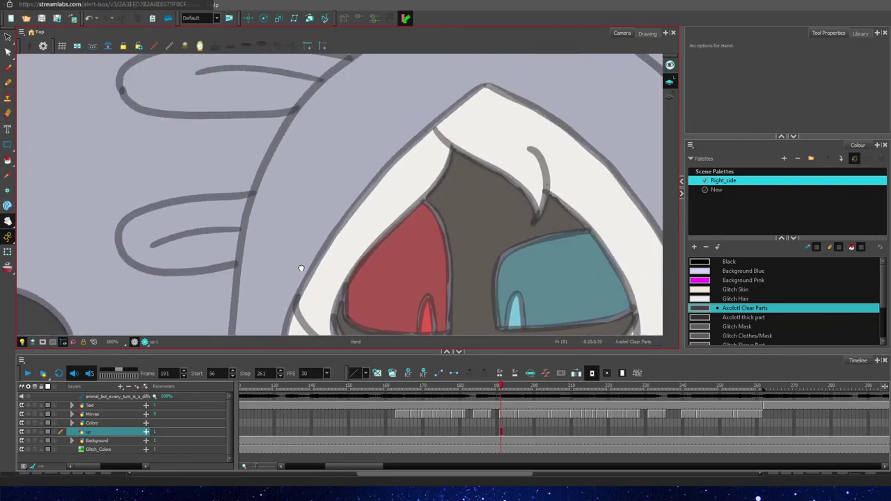
pyautogui.moveTo(237, 306)
pyautogui.mouseDown()
pyautogui.moveTo(192, 245)
pyautogui.moveTo(161, 308)
pyautogui.moveTo(237, 252)
pyautogui.moveTo(175, 264)
pyautogui.moveTo(230, 279)
pyautogui.mouseUp()
pyautogui.moveTo(292, 149)
pyautogui.mouseDown()
pyautogui.moveTo(311, 102)
pyautogui.moveTo(176, 97)
pyautogui.moveTo(130, 129)
pyautogui.moveTo(283, 150)
pyautogui.mouseUp()
pyautogui.moveTo(317, 115)
pyautogui.mouseDown()
pyautogui.moveTo(230, 102)
pyautogui.moveTo(152, 128)
pyautogui.moveTo(194, 141)
pyautogui.moveTo(275, 138)
pyautogui.mouseUp()
# Step: Fill the upper, middle and small lower gills on the right side of the hood with Axolotl Clear Parts
pyautogui.moveTo(514, 211); pyautogui.dragTo(41, 209)
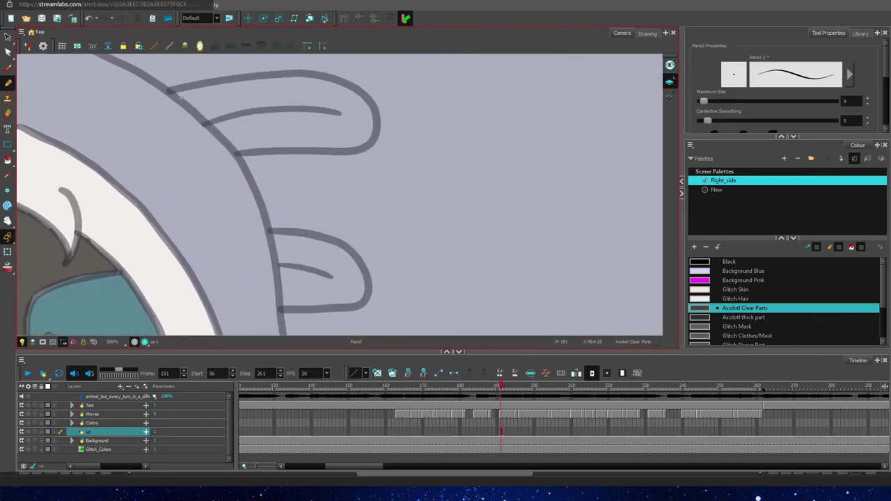
pyautogui.moveTo(185, 97)
pyautogui.mouseDown()
pyautogui.moveTo(206, 82)
pyautogui.moveTo(369, 111)
pyautogui.moveTo(278, 149)
pyautogui.moveTo(237, 148)
pyautogui.mouseUp()
pyautogui.moveTo(357, 143)
pyautogui.mouseDown()
pyautogui.moveTo(357, 104)
pyautogui.moveTo(325, 93)
pyautogui.moveTo(287, 122)
pyautogui.moveTo(241, 101)
pyautogui.moveTo(197, 96)
pyautogui.moveTo(306, 128)
pyautogui.mouseUp()
pyautogui.moveTo(274, 234)
pyautogui.mouseDown()
pyautogui.moveTo(285, 303)
pyautogui.moveTo(360, 298)
pyautogui.moveTo(321, 239)
pyautogui.moveTo(275, 240)
pyautogui.moveTo(284, 305)
pyautogui.mouseUp()
pyautogui.hotkey('ctrl', 'z')
pyautogui.moveTo(358, 267)
pyautogui.mouseDown()
pyautogui.moveTo(360, 295)
pyautogui.moveTo(287, 295)
pyautogui.mouseUp()
pyautogui.moveTo(359, 273)
pyautogui.mouseDown()
pyautogui.moveTo(350, 255)
pyautogui.moveTo(290, 246)
pyautogui.moveTo(328, 292)
pyautogui.moveTo(286, 267)
pyautogui.mouseUp()
pyautogui.press('space')
pyautogui.moveTo(37, 198); pyautogui.dragTo(270, 170)
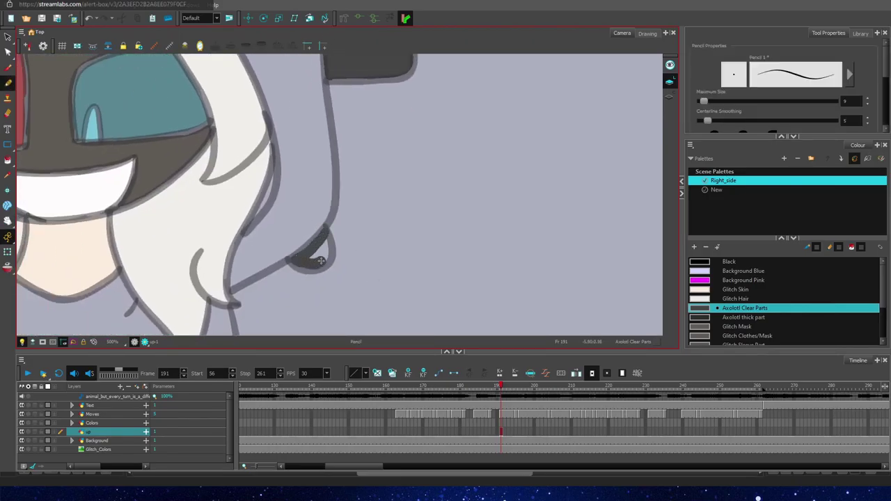
# Step: Pick the Glitch Clothes/Mask colour and use the Pencil to fill the upper hood around the white hair
pyautogui.press('d')
pyautogui.click(49, 81)
pyautogui.press('space')
pyautogui.moveTo(177, 158)
pyautogui.mouseDown()
pyautogui.moveTo(235, 177)
pyautogui.moveTo(385, 396)
pyautogui.mouseUp()
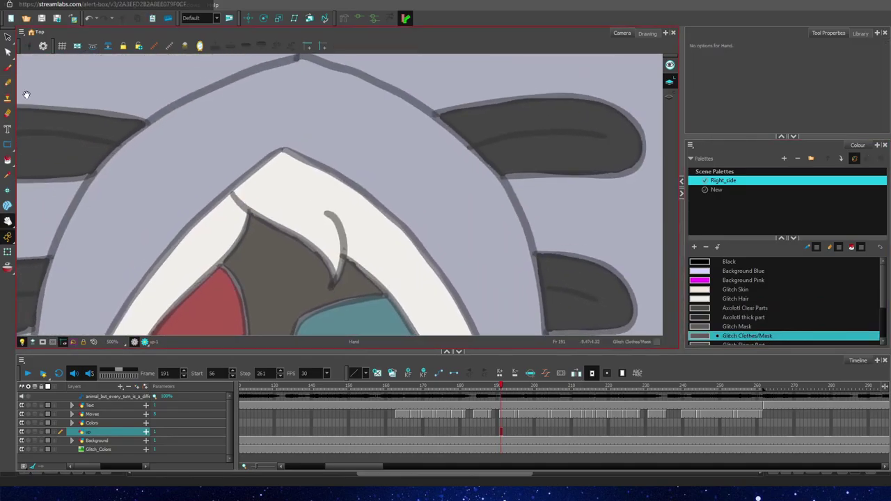
pyautogui.click(7, 82)
pyautogui.moveTo(178, 110); pyautogui.dragTo(117, 167)
pyautogui.moveTo(161, 125); pyautogui.dragTo(65, 238)
pyautogui.moveTo(160, 253); pyautogui.dragTo(104, 324)
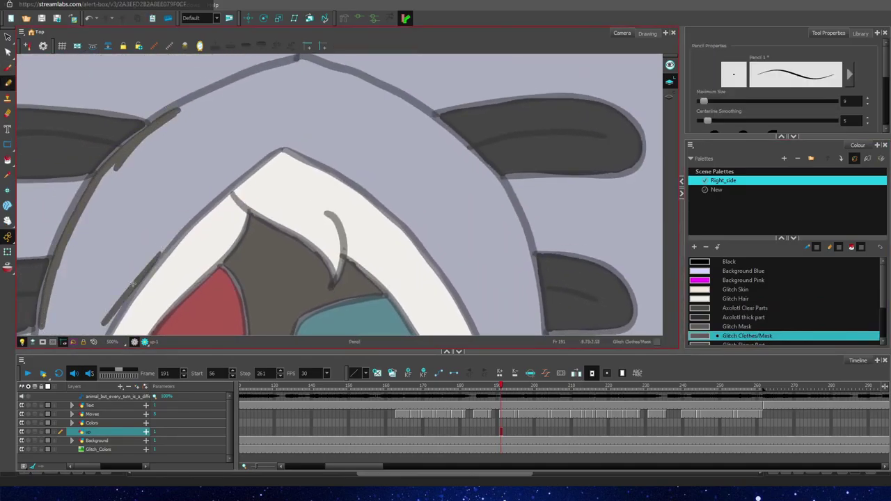
pyautogui.moveTo(274, 151); pyautogui.dragTo(152, 252)
pyautogui.moveTo(309, 58)
pyautogui.mouseDown()
pyautogui.moveTo(190, 106)
pyautogui.moveTo(366, 86)
pyautogui.moveTo(494, 173)
pyautogui.moveTo(544, 334)
pyautogui.mouseUp()
pyautogui.moveTo(286, 143)
pyautogui.mouseDown()
pyautogui.moveTo(325, 163)
pyautogui.moveTo(526, 333)
pyautogui.moveTo(487, 229)
pyautogui.moveTo(431, 250)
pyautogui.moveTo(451, 149)
pyautogui.mouseUp()
pyautogui.moveTo(97, 321)
pyautogui.mouseDown()
pyautogui.moveTo(76, 279)
pyautogui.moveTo(55, 293)
pyautogui.moveTo(125, 195)
pyautogui.moveTo(170, 182)
pyautogui.moveTo(139, 153)
pyautogui.moveTo(196, 181)
pyautogui.moveTo(282, 135)
pyautogui.moveTo(343, 124)
pyautogui.moveTo(431, 129)
pyautogui.moveTo(390, 164)
pyautogui.moveTo(397, 197)
pyautogui.mouseUp()
pyautogui.moveTo(318, 75); pyautogui.dragTo(268, 99)
# Step: Fill the lower left side of the hood, down to its point beside the hair, with Glitch Clothes/Mask
pyautogui.press('space')
pyautogui.moveTo(418, 300); pyautogui.dragTo(417, 80)
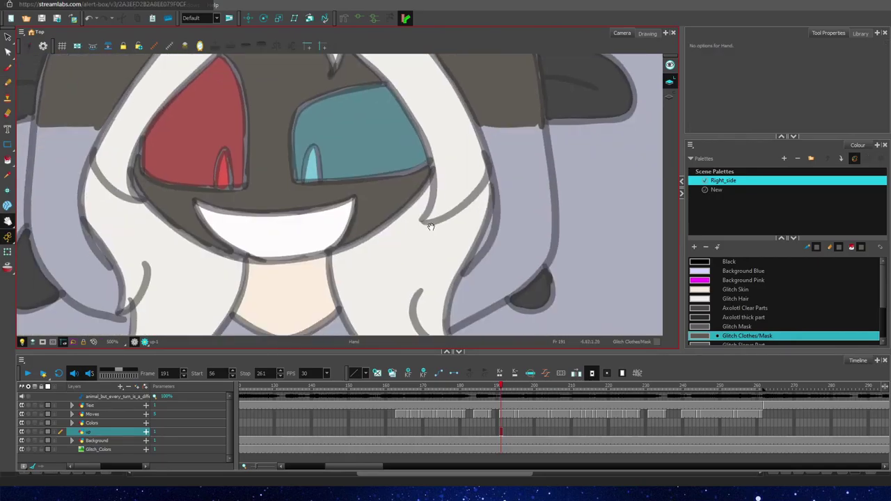
pyautogui.moveTo(428, 223); pyautogui.dragTo(442, 165)
pyautogui.moveTo(45, 118); pyautogui.dragTo(48, 80)
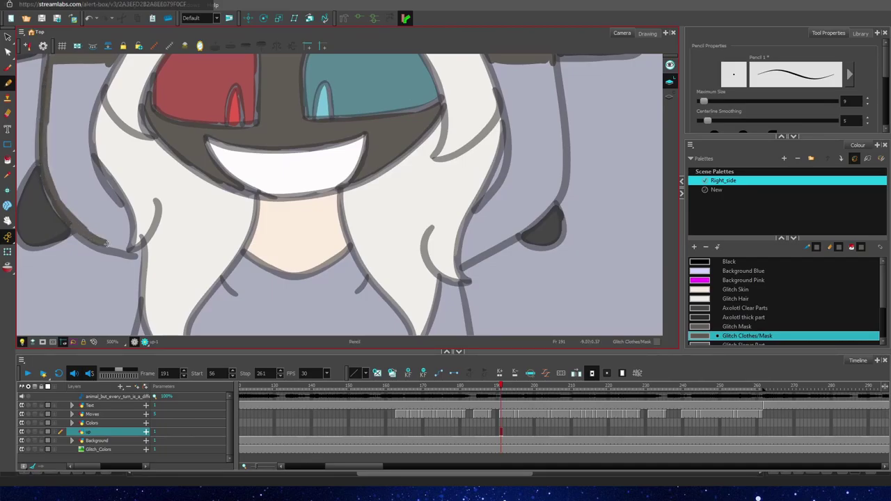
pyautogui.moveTo(116, 58)
pyautogui.mouseDown()
pyautogui.moveTo(91, 160)
pyautogui.moveTo(59, 188)
pyautogui.moveTo(117, 243)
pyautogui.mouseUp()
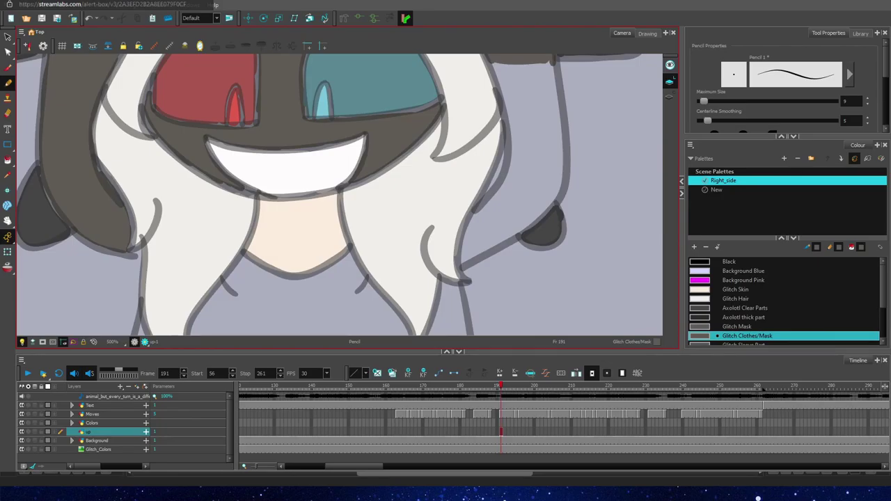
# Step: Outline and fill the lower right side of the hood beside the hair with Glitch Clothes/Mask
pyautogui.moveTo(493, 60); pyautogui.dragTo(503, 154)
pyautogui.moveTo(462, 259); pyautogui.dragTo(550, 202)
pyautogui.moveTo(553, 57); pyautogui.dragTo(559, 167)
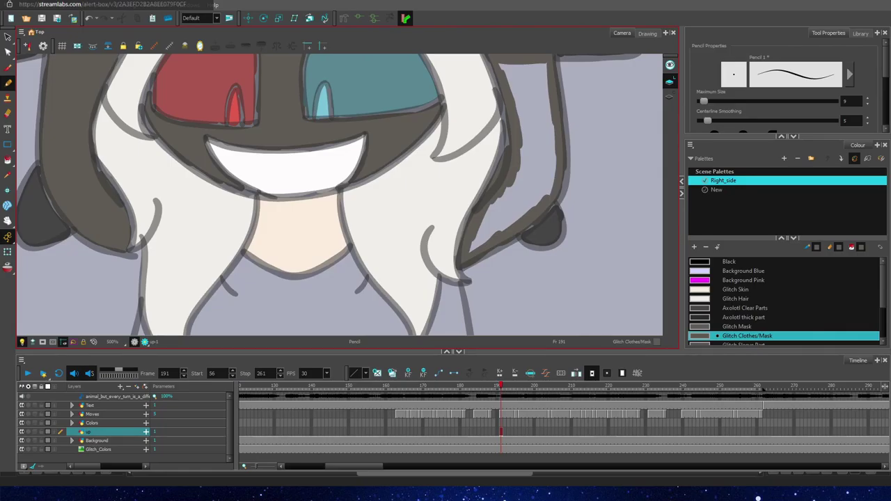
pyautogui.moveTo(519, 66)
pyautogui.mouseDown()
pyautogui.moveTo(536, 206)
pyautogui.moveTo(551, 198)
pyautogui.mouseUp()
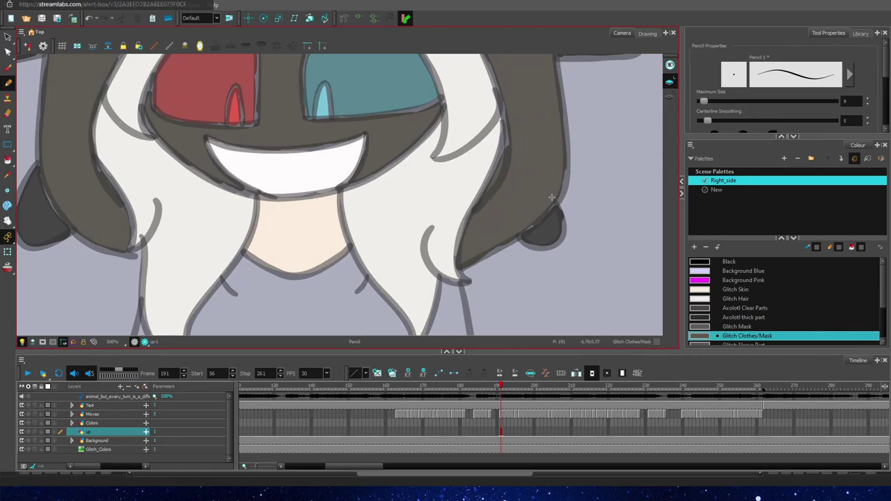
# Step: Fill the chest below the neck and the shoulders outside the hair with the Glitch Clothes/Mask colour
pyautogui.moveTo(237, 270)
pyautogui.mouseDown()
pyautogui.moveTo(244, 331)
pyautogui.moveTo(417, 330)
pyautogui.mouseUp()
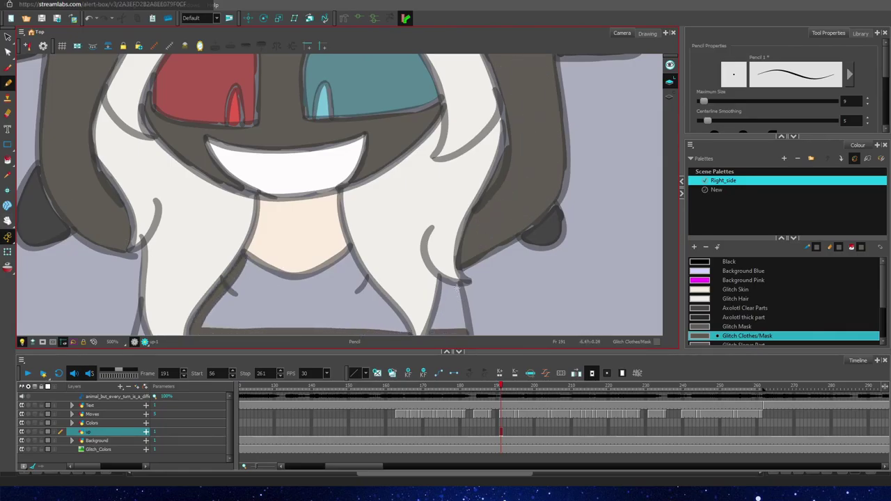
pyautogui.moveTo(456, 287); pyautogui.dragTo(436, 328)
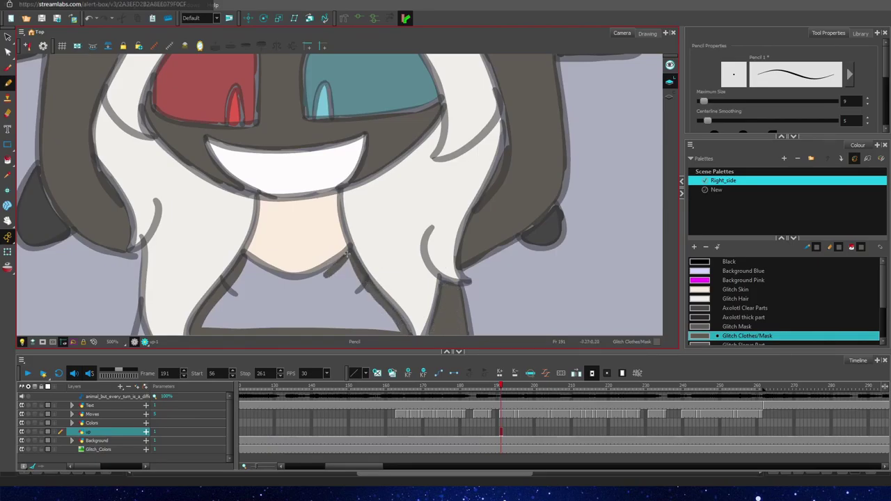
pyautogui.moveTo(141, 326)
pyautogui.mouseDown()
pyautogui.moveTo(240, 299)
pyautogui.moveTo(379, 316)
pyautogui.mouseUp()
pyautogui.moveTo(286, 292); pyautogui.dragTo(244, 282)
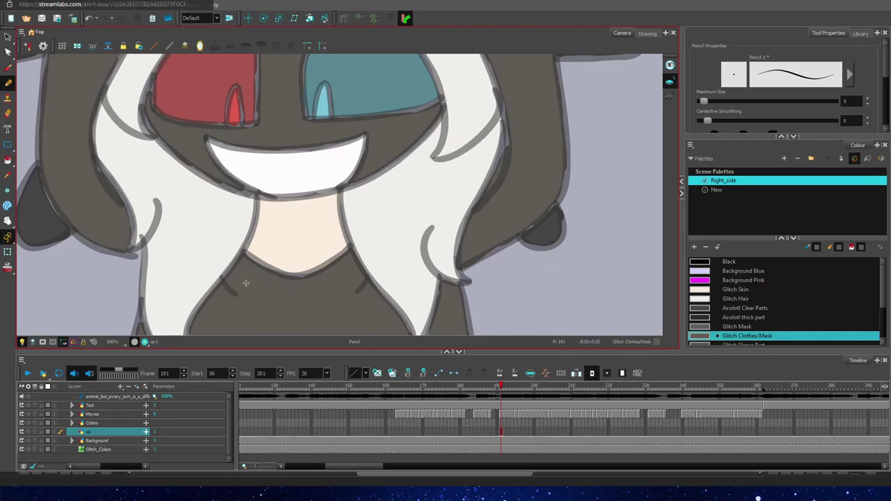
# Step: Fill the torso and both sleeves around the hair tips and pointing hands with Glitch Clothes/Mask
pyautogui.press('space')
pyautogui.moveTo(400, 327); pyautogui.dragTo(408, 231)
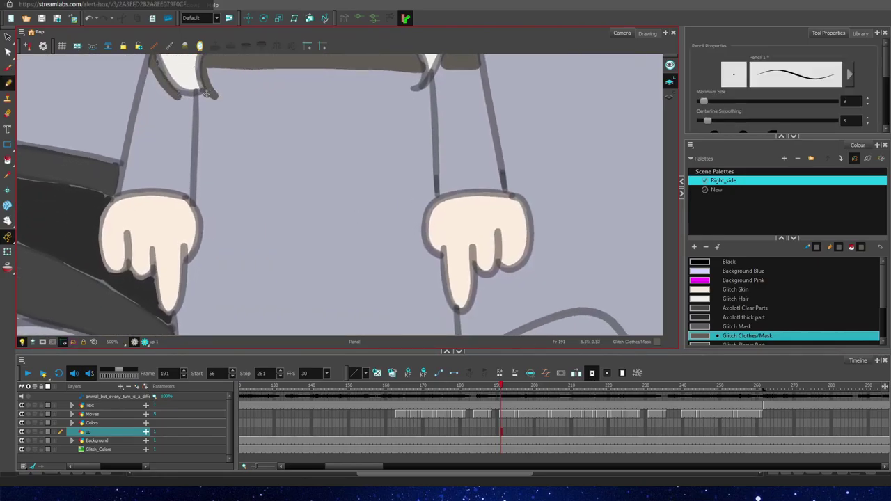
pyautogui.moveTo(140, 109); pyautogui.dragTo(118, 190)
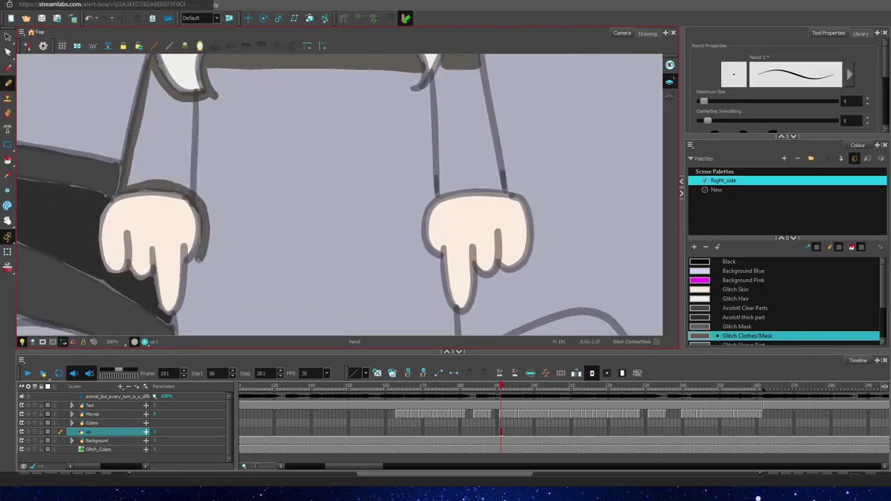
pyautogui.moveTo(181, 337); pyautogui.dragTo(329, 331)
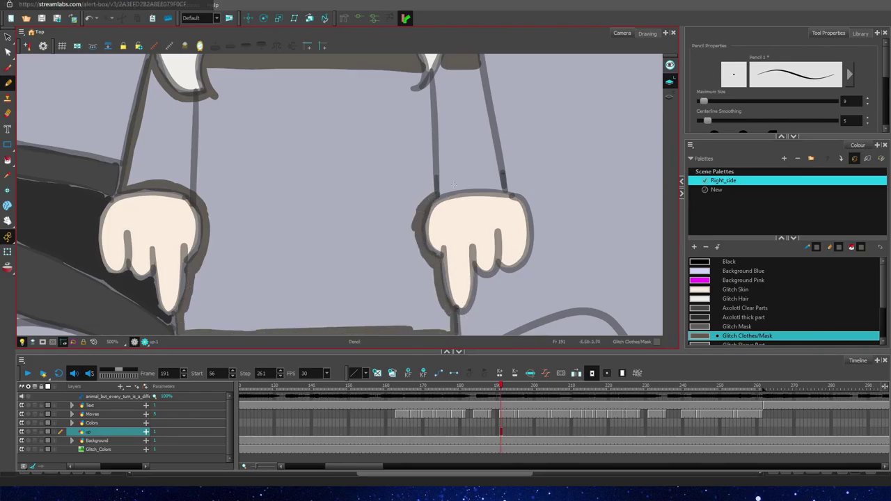
pyautogui.moveTo(433, 190); pyautogui.dragTo(475, 183)
pyautogui.moveTo(492, 142); pyautogui.dragTo(481, 91)
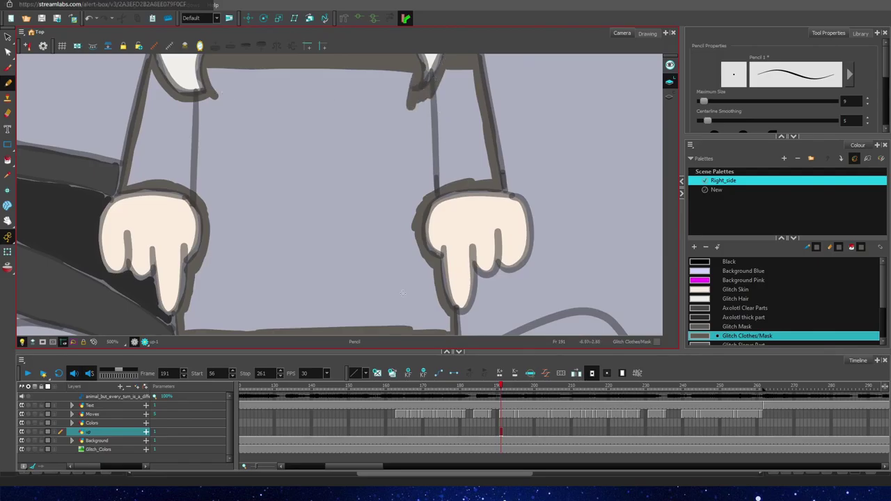
pyautogui.moveTo(199, 308)
pyautogui.mouseDown()
pyautogui.moveTo(285, 293)
pyautogui.moveTo(417, 313)
pyautogui.moveTo(428, 278)
pyautogui.moveTo(398, 308)
pyautogui.moveTo(369, 313)
pyautogui.moveTo(245, 298)
pyautogui.moveTo(218, 197)
pyautogui.moveTo(157, 87)
pyautogui.moveTo(219, 77)
pyautogui.moveTo(206, 191)
pyautogui.moveTo(129, 182)
pyautogui.moveTo(195, 195)
pyautogui.mouseUp()
pyautogui.moveTo(428, 84)
pyautogui.mouseDown()
pyautogui.moveTo(411, 202)
pyautogui.moveTo(487, 174)
pyautogui.moveTo(453, 75)
pyautogui.moveTo(380, 205)
pyautogui.moveTo(313, 202)
pyautogui.moveTo(241, 216)
pyautogui.moveTo(264, 161)
pyautogui.moveTo(359, 104)
pyautogui.moveTo(303, 79)
pyautogui.mouseUp()
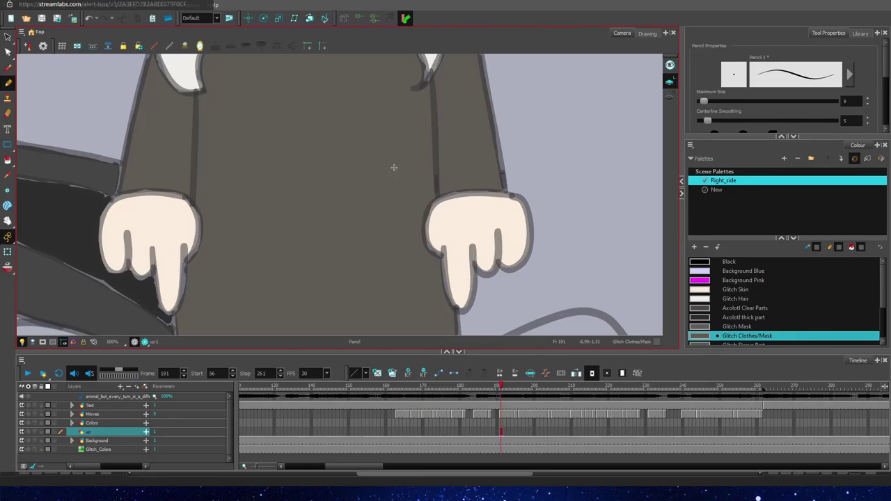
# Step: Trace the inner edges of the crossed legs below the torso with Glitch Clothes/Mask to enclose the area
pyautogui.click(8, 221)
pyautogui.moveTo(369, 313); pyautogui.dragTo(410, 73)
pyautogui.moveTo(408, 253)
pyautogui.mouseDown()
pyautogui.moveTo(444, 254)
pyautogui.moveTo(434, 252)
pyautogui.mouseUp()
pyautogui.click(8, 82)
pyautogui.moveTo(252, 122)
pyautogui.mouseDown()
pyautogui.moveTo(252, 157)
pyautogui.moveTo(161, 106)
pyautogui.mouseUp()
pyautogui.moveTo(69, 97)
pyautogui.mouseDown()
pyautogui.moveTo(28, 185)
pyautogui.moveTo(111, 277)
pyautogui.moveTo(190, 320)
pyautogui.mouseUp()
pyautogui.moveTo(628, 83); pyautogui.dragTo(511, 146)
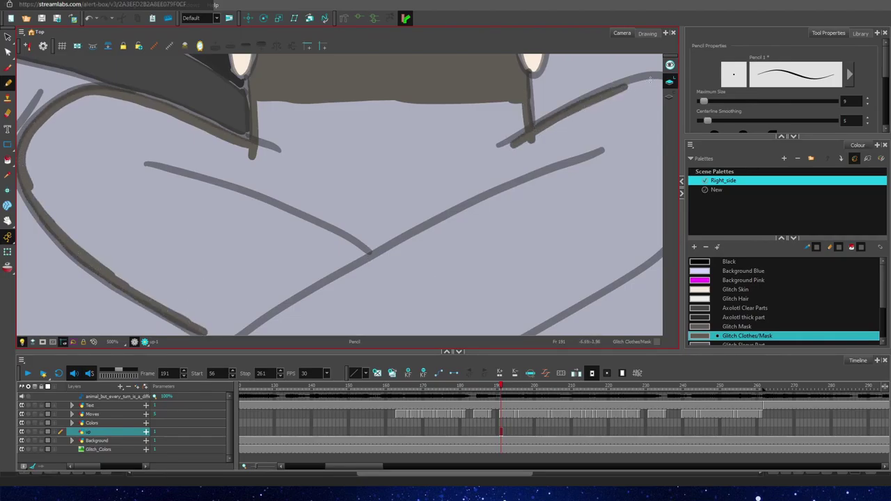
pyautogui.moveTo(660, 83)
pyautogui.mouseDown()
pyautogui.moveTo(656, 250)
pyautogui.moveTo(540, 324)
pyautogui.mouseUp()
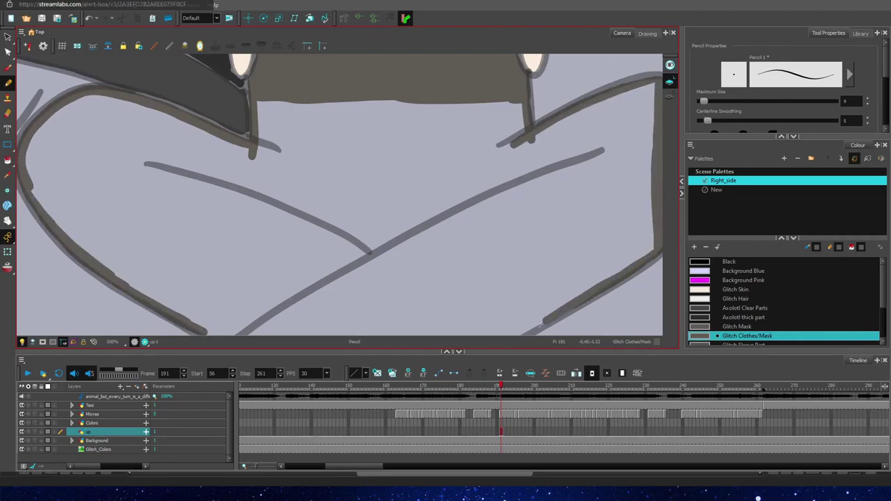
pyautogui.moveTo(209, 333); pyautogui.dragTo(512, 327)
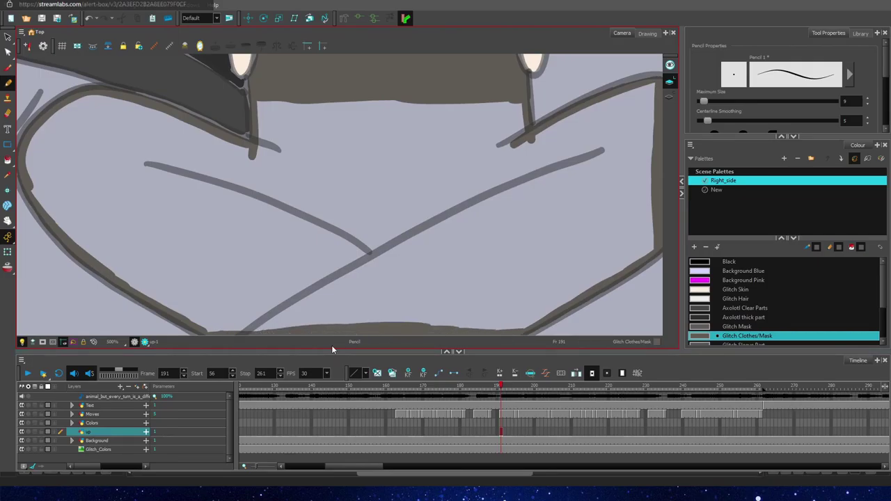
pyautogui.moveTo(43, 121)
pyautogui.mouseDown()
pyautogui.moveTo(30, 182)
pyautogui.moveTo(156, 294)
pyautogui.moveTo(224, 332)
pyautogui.mouseUp()
# Step: Increase the Pencil's maximum size to 19.2 and fill the enclosed crossed legs with Glitch Clothes/Mask
pyautogui.click(714, 102)
pyautogui.moveTo(282, 106)
pyautogui.mouseDown()
pyautogui.moveTo(112, 105)
pyautogui.moveTo(129, 258)
pyautogui.moveTo(236, 324)
pyautogui.mouseUp()
pyautogui.moveTo(251, 324); pyautogui.dragTo(518, 310)
pyautogui.moveTo(531, 312)
pyautogui.mouseDown()
pyautogui.moveTo(644, 238)
pyautogui.moveTo(648, 89)
pyautogui.moveTo(515, 149)
pyautogui.mouseUp()
pyautogui.hotkey('ctrl', 'z')
pyautogui.moveTo(647, 88)
pyautogui.mouseDown()
pyautogui.moveTo(515, 153)
pyautogui.moveTo(470, 202)
pyautogui.moveTo(317, 226)
pyautogui.mouseUp()
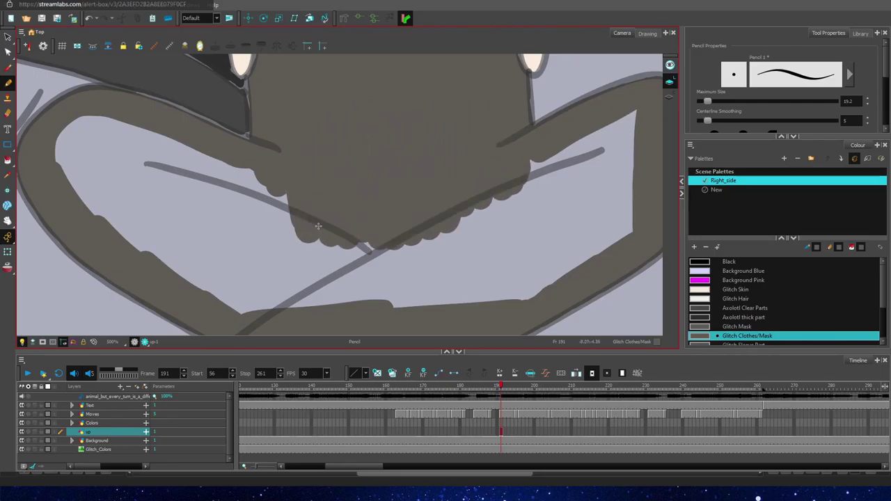
pyautogui.moveTo(288, 202)
pyautogui.mouseDown()
pyautogui.moveTo(63, 142)
pyautogui.moveTo(452, 304)
pyautogui.moveTo(629, 207)
pyautogui.moveTo(515, 202)
pyautogui.moveTo(264, 279)
pyautogui.moveTo(179, 249)
pyautogui.moveTo(91, 153)
pyautogui.mouseUp()
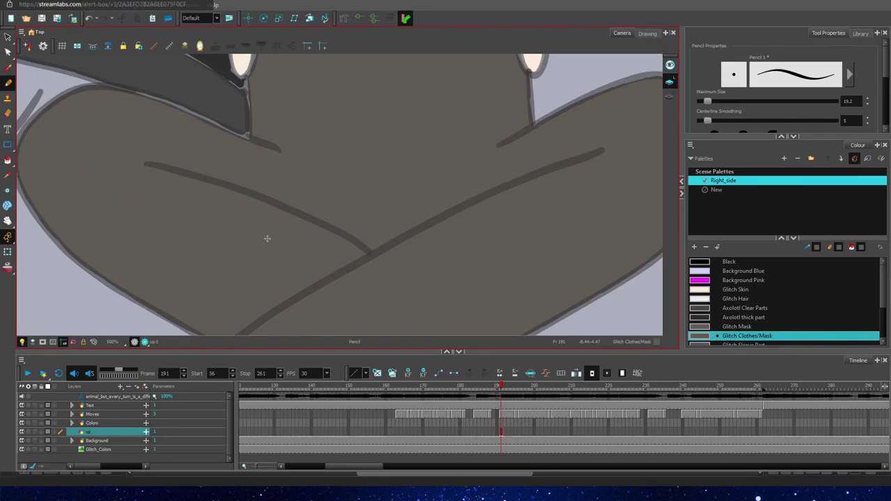
# Step: Set the Pencil's maximum size to 9 and fill the lower left foot shape beneath the crossed legs
pyautogui.press('space')
pyautogui.moveTo(502, 327)
pyautogui.mouseDown()
pyautogui.moveTo(493, 188)
pyautogui.moveTo(493, 197)
pyautogui.mouseUp()
pyautogui.doubleClick(850, 101)
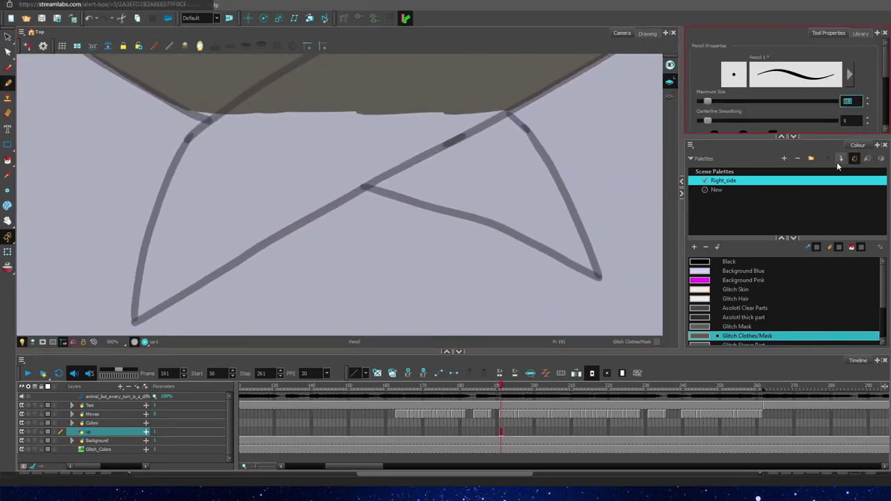
pyautogui.write('9')
pyautogui.press('Return')
pyautogui.moveTo(201, 115)
pyautogui.mouseDown()
pyautogui.moveTo(225, 121)
pyautogui.moveTo(184, 159)
pyautogui.moveTo(160, 208)
pyautogui.mouseUp()
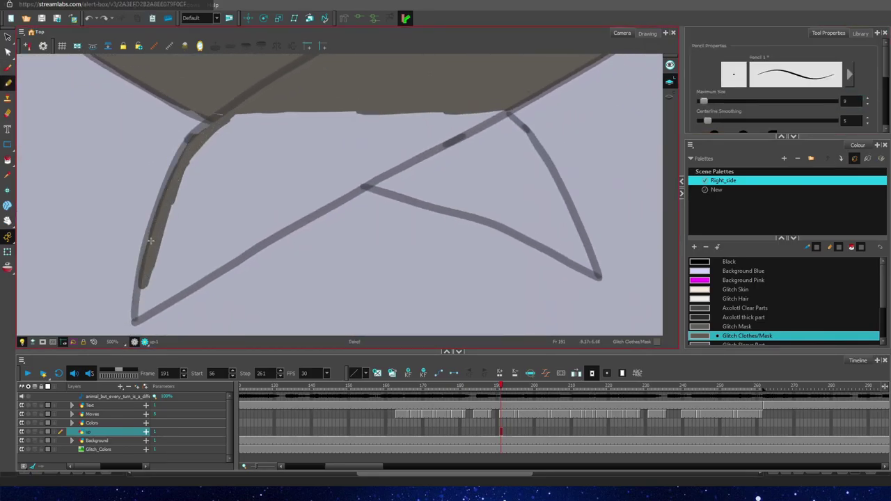
pyautogui.moveTo(142, 317)
pyautogui.mouseDown()
pyautogui.moveTo(404, 159)
pyautogui.moveTo(518, 110)
pyautogui.moveTo(202, 212)
pyautogui.moveTo(186, 189)
pyautogui.moveTo(285, 209)
pyautogui.moveTo(195, 234)
pyautogui.mouseUp()
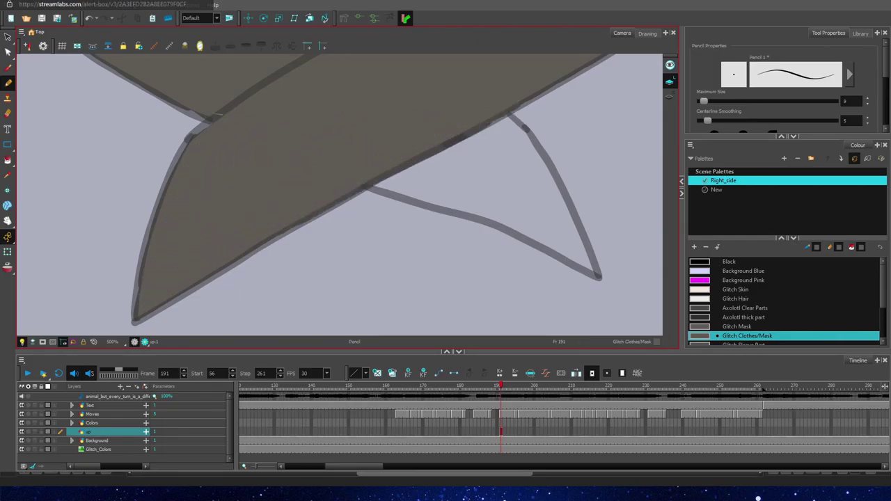
# Step: Trace the edges of the right foot shape beneath the crossed legs and fill it with Glitch Clothes/Mask
pyautogui.moveTo(372, 185)
pyautogui.mouseDown()
pyautogui.moveTo(457, 205)
pyautogui.moveTo(580, 263)
pyautogui.mouseUp()
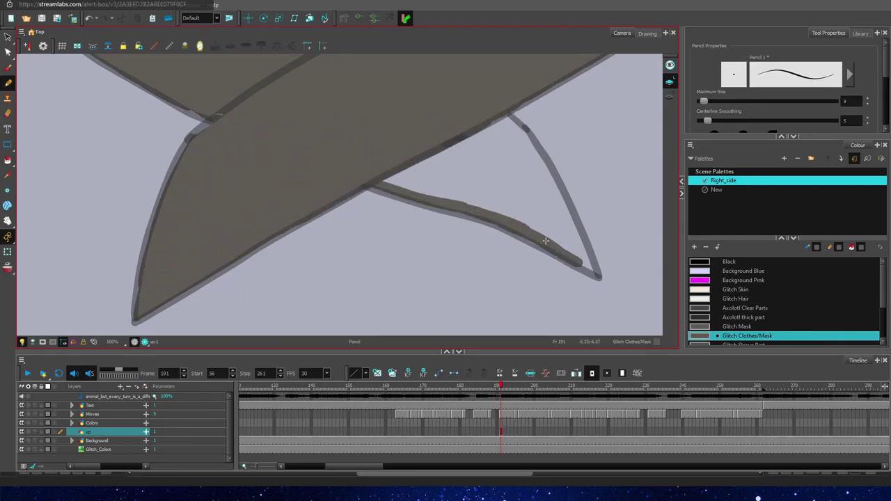
pyautogui.moveTo(515, 127)
pyautogui.mouseDown()
pyautogui.moveTo(575, 225)
pyautogui.moveTo(453, 195)
pyautogui.moveTo(518, 125)
pyautogui.moveTo(523, 168)
pyautogui.moveTo(497, 209)
pyautogui.moveTo(565, 236)
pyautogui.mouseUp()
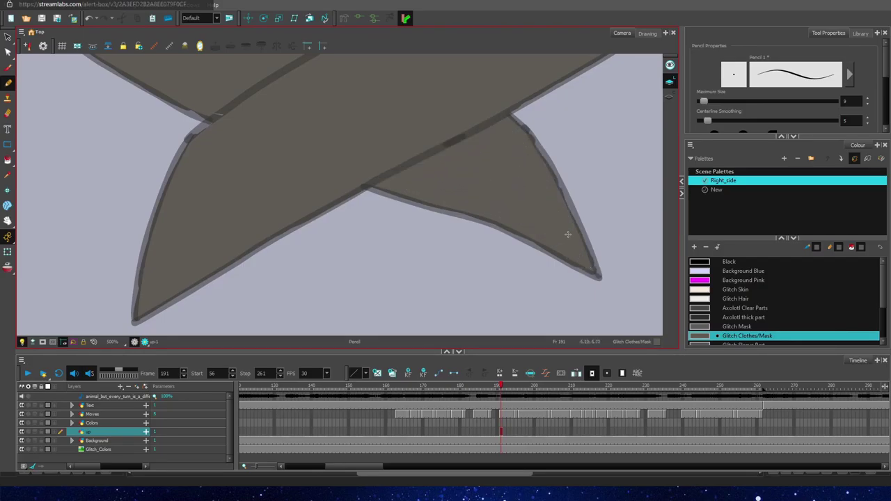
pyautogui.scroll(-6, 480, 147)
pyautogui.scroll(7, 510, 139)
pyautogui.moveTo(509, 139); pyautogui.dragTo(493, 188)
pyautogui.moveTo(457, 99)
pyautogui.mouseDown()
pyautogui.moveTo(502, 152)
pyautogui.moveTo(459, 292)
pyautogui.moveTo(482, 197)
pyautogui.moveTo(465, 221)
pyautogui.mouseUp()
pyautogui.scroll(-7, 474, 227)
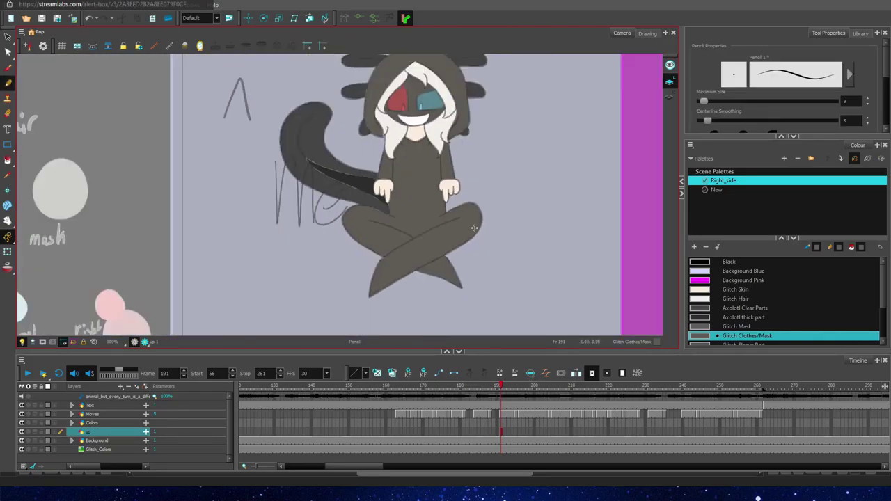
# Step: Extend the coloured hooded drawing at frame 191 on the up layer and paste it onto the remaining up poses through frame 261
pyautogui.click(499, 432)
pyautogui.click(501, 432)
pyautogui.scroll(-2, 347, 104)
pyautogui.press('space')
pyautogui.moveTo(346, 104); pyautogui.dragTo(297, 156)
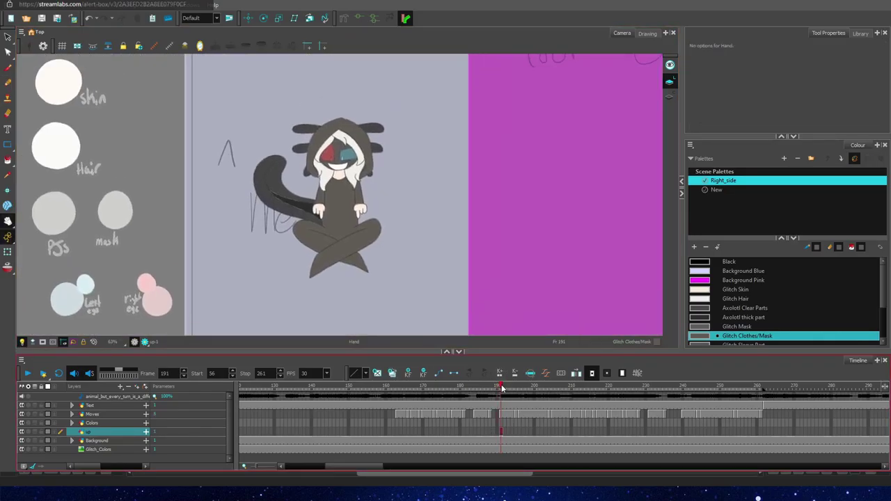
pyautogui.click(516, 387)
pyautogui.hotkey('alt', 'shift', 'r')
pyautogui.click(501, 385)
pyautogui.moveTo(533, 381); pyautogui.dragTo(760, 387)
pyautogui.hotkey('ctrl', 'v')
pyautogui.press('F5')
pyautogui.click(739, 386)
# Step: Move the up layer into the Colors group and merge its up, left, right, down and still layers over frames 163 to 261
pyautogui.moveTo(117, 433); pyautogui.dragTo(101, 424)
pyautogui.moveTo(760, 432); pyautogui.dragTo(403, 440)
pyautogui.rightClick(107, 414)
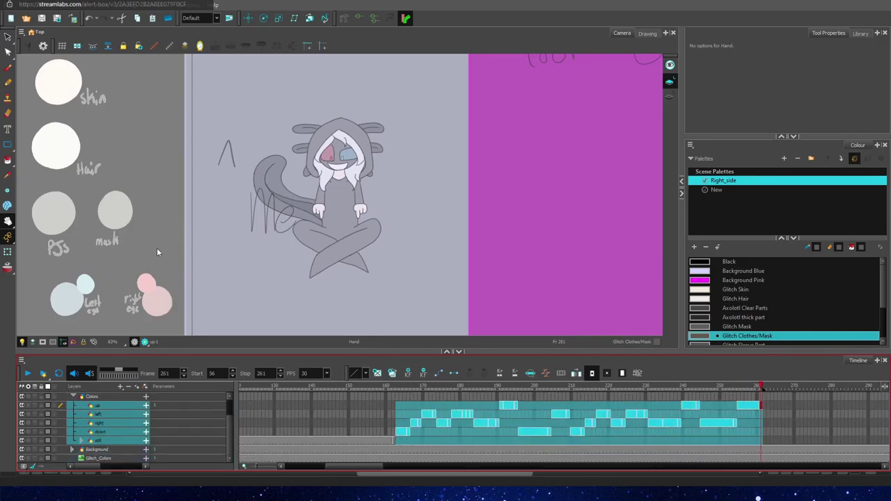
pyautogui.click(145, 261)
pyautogui.click(398, 433)
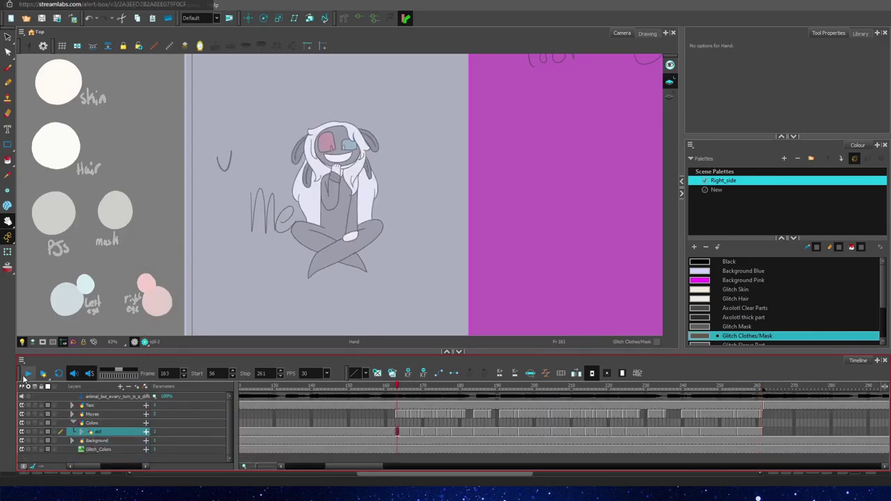
pyautogui.click(27, 373)
pyautogui.click(28, 373)
# Step: Replace the old Colors layer with the merged colour layer and rename the merged layer Colors
pyautogui.moveTo(106, 432); pyautogui.dragTo(86, 420)
pyautogui.click(94, 432)
pyautogui.click(137, 236)
pyautogui.doubleClick(90, 423)
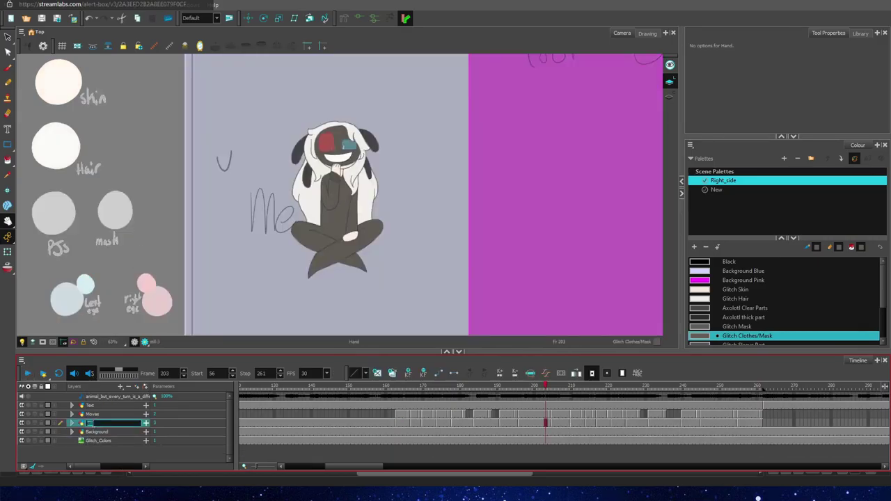
pyautogui.write('Colors')
pyautogui.press('Return')
# Step: Merge the layer nested beneath Colors into it and name the resulting layer Colors
pyautogui.click(72, 423)
pyautogui.moveTo(392, 423); pyautogui.dragTo(387, 432)
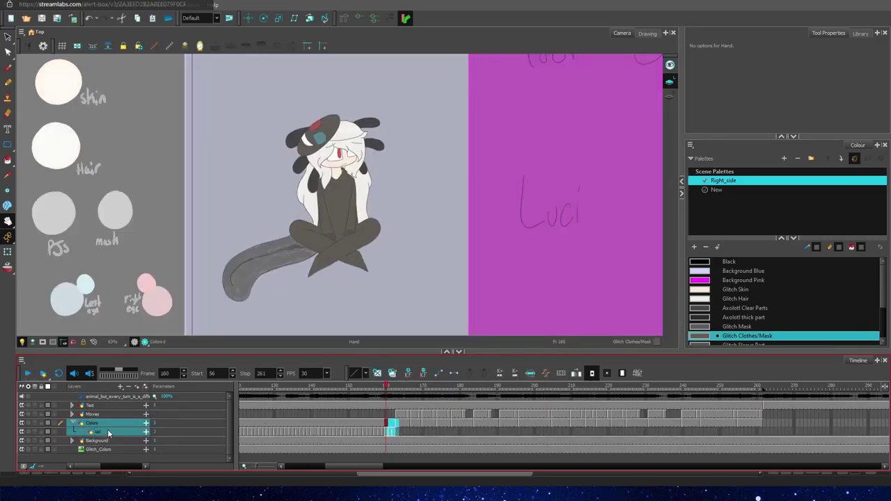
pyautogui.rightClick(108, 431)
pyautogui.click(149, 277)
pyautogui.click(98, 421)
pyautogui.click(103, 433)
pyautogui.doubleClick(104, 425)
pyautogui.write('Colors')
pyautogui.press('Return')
# Step: Play back the animation through frame 261 to check the merged character colours
pyautogui.moveTo(366, 466); pyautogui.dragTo(342, 467)
pyautogui.click(256, 423)
pyautogui.click(28, 374)
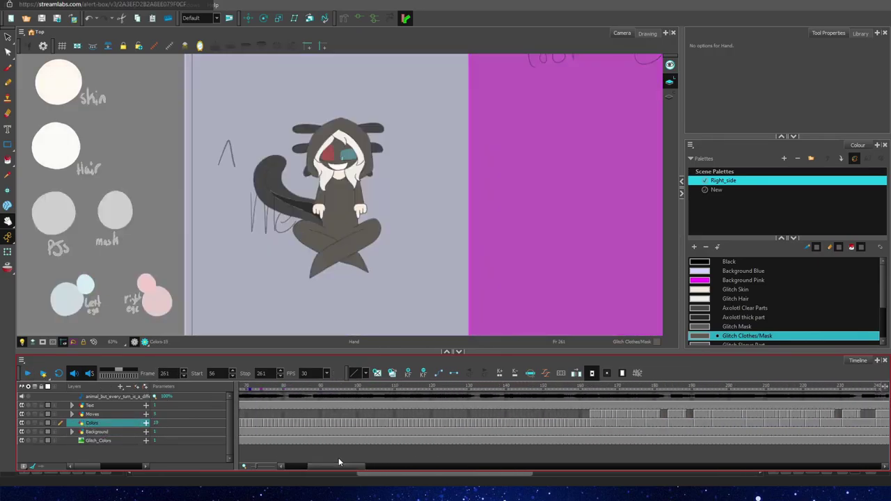
pyautogui.click(26, 375)
pyautogui.click(25, 374)
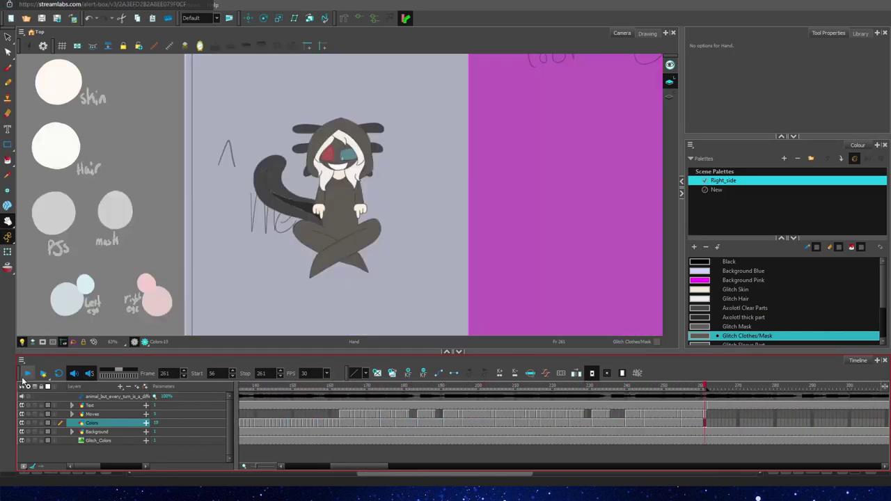
pyautogui.click(26, 375)
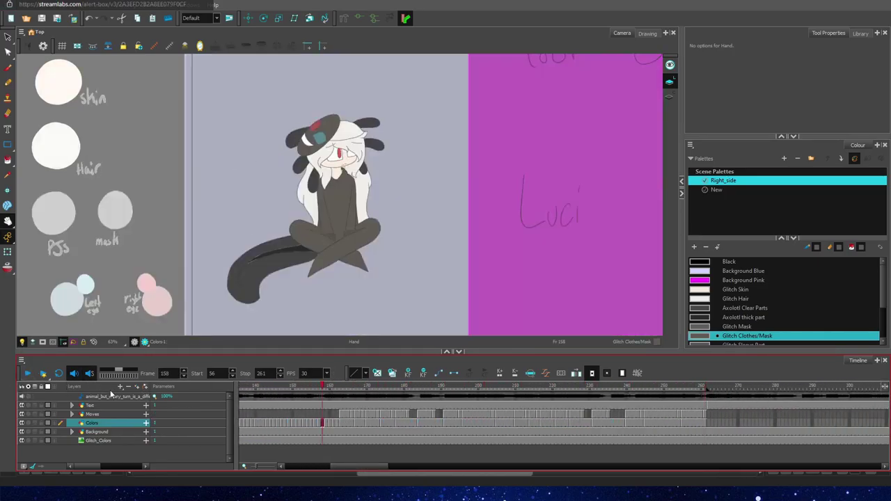
pyautogui.click(26, 375)
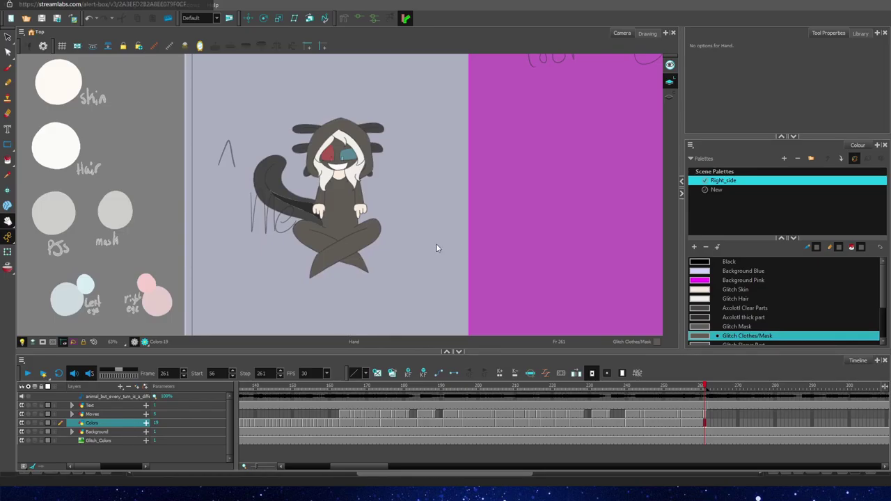
# Step: Group the Moves, Still_1 and Colors layers together and name the group OC
pyautogui.click(109, 417)
pyautogui.click(71, 413)
pyautogui.click(341, 424)
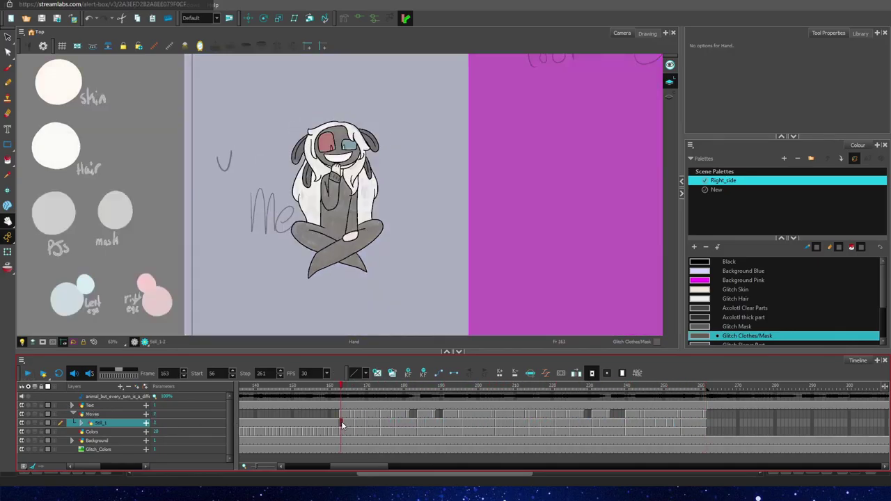
pyautogui.moveTo(243, 414); pyautogui.dragTo(266, 430)
pyautogui.hotkey('ctrl', 'g')
pyautogui.doubleClick(92, 414)
pyautogui.write('GC')
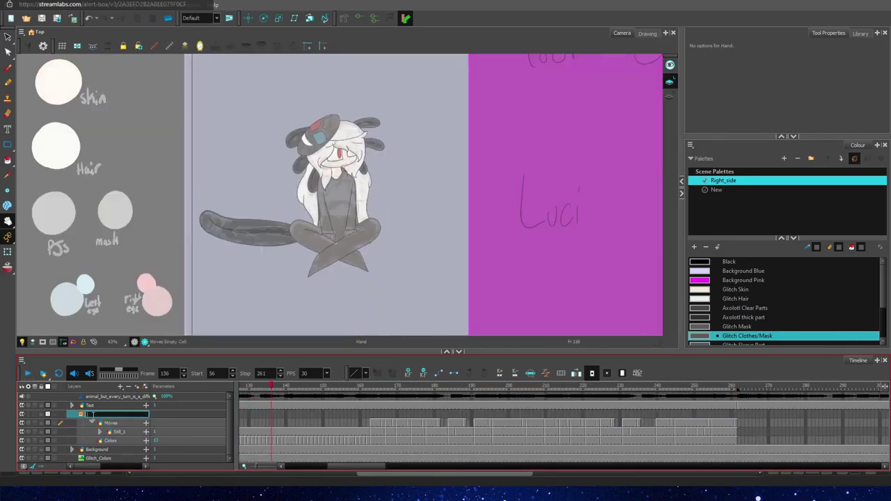
pyautogui.press('Return')
pyautogui.click(72, 415)
pyautogui.click(245, 413)
pyautogui.click(27, 373)
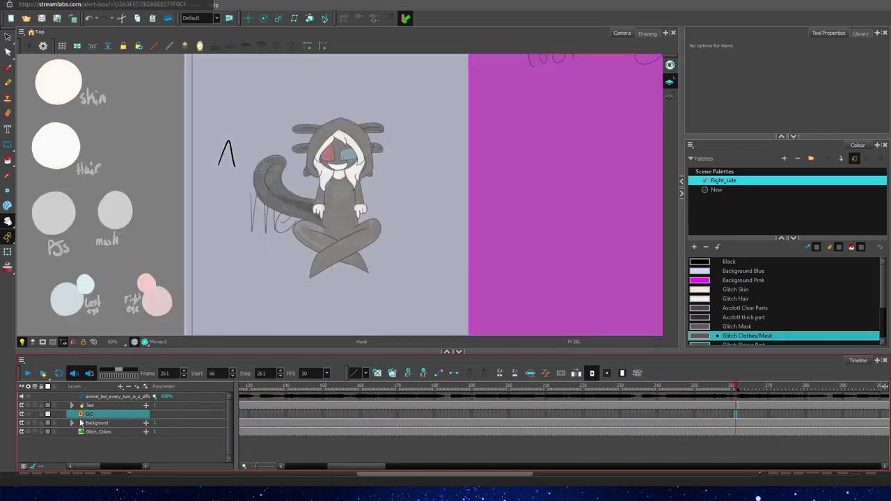
# Step: Move the Moves layer out of the OC group and place it above the group
pyautogui.click(72, 414)
pyautogui.moveTo(362, 423); pyautogui.dragTo(728, 427)
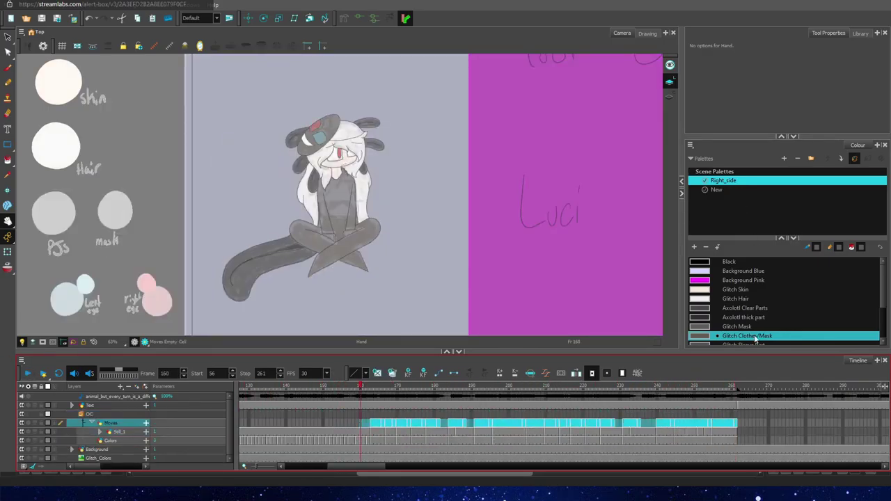
pyautogui.click(120, 432)
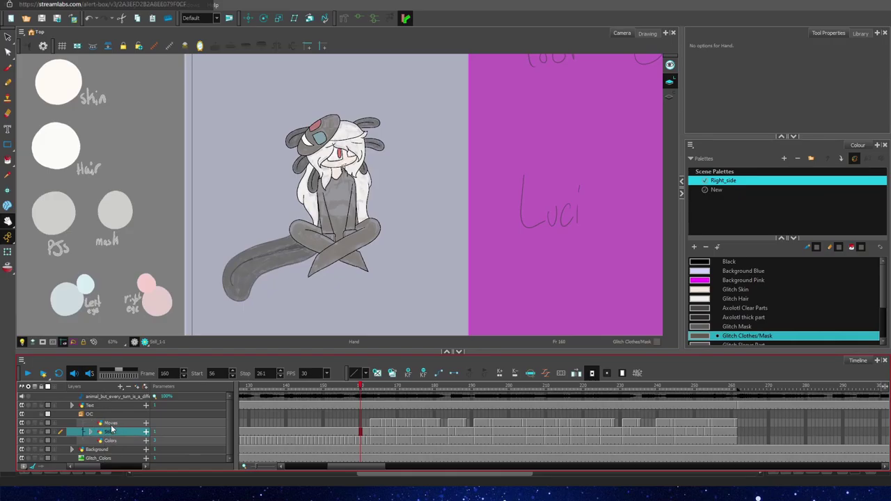
pyautogui.moveTo(112, 424); pyautogui.dragTo(96, 410)
pyautogui.click(72, 423)
pyautogui.click(98, 424)
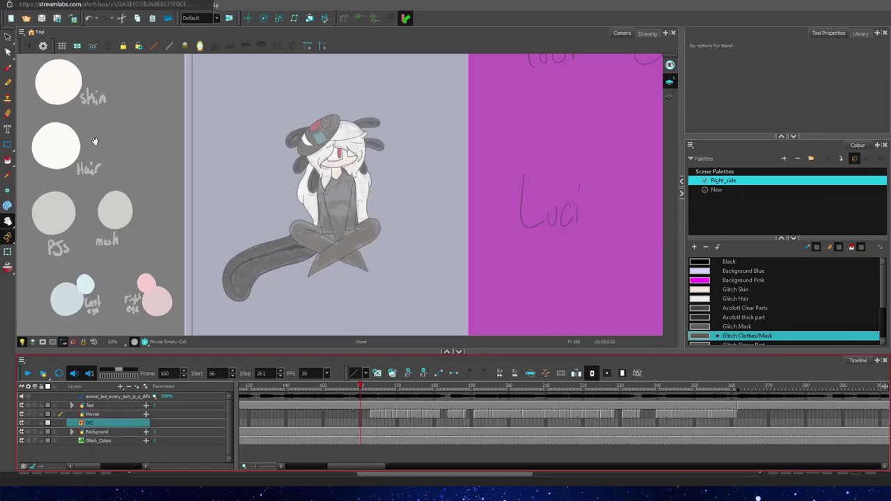
# Step: Delete the Glitch_Colors reference layer from the scene
pyautogui.scroll(-3, 228, 220)
pyautogui.click(99, 441)
pyautogui.press('Delete')
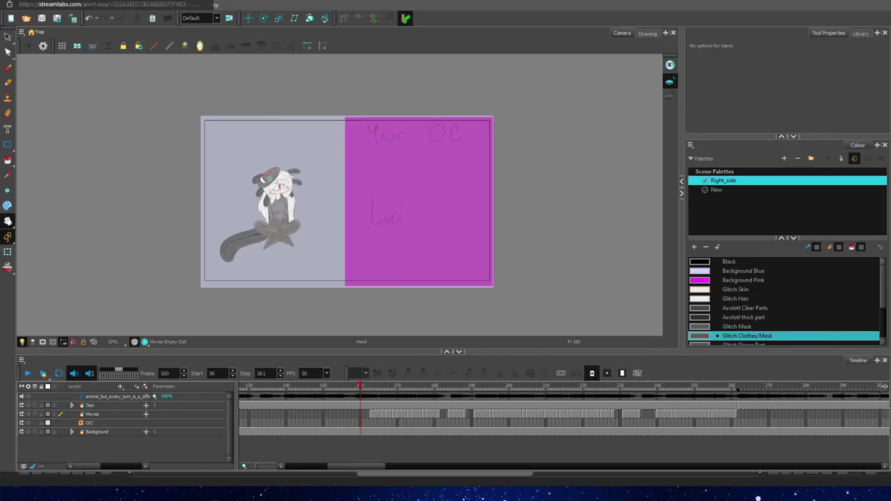
# Step: Inspect the OC group's contents and toggle the visibility of the Moves and Text layers
pyautogui.click(81, 423)
pyautogui.click(22, 414)
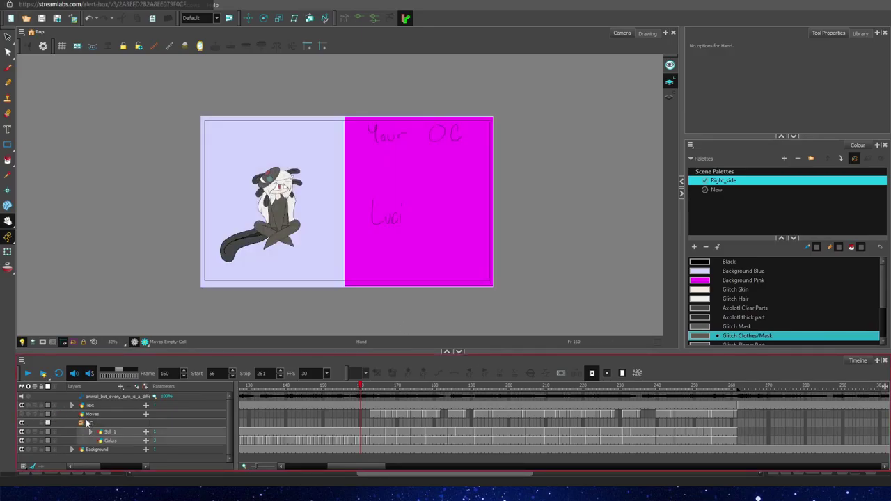
pyautogui.click(81, 423)
pyautogui.click(22, 405)
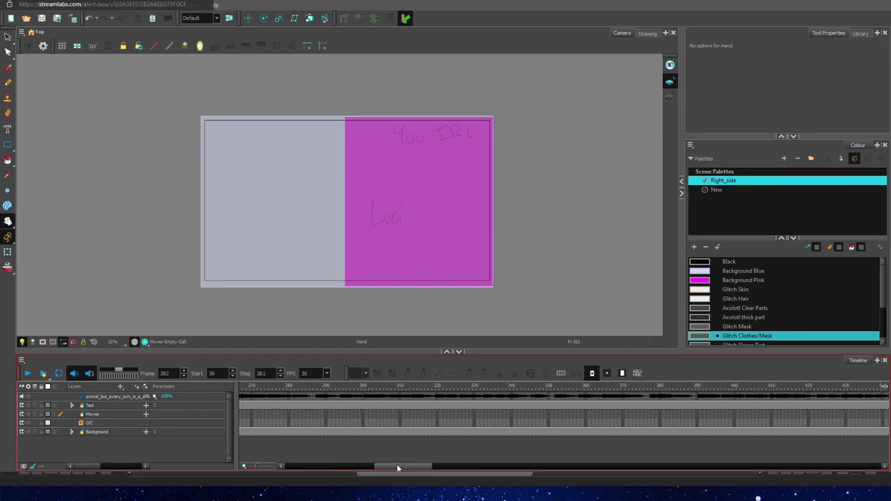
# Step: Move Background Blue below Black in the Right_side palette and select Black for the Pencil
pyautogui.hotkey('alt', '/')
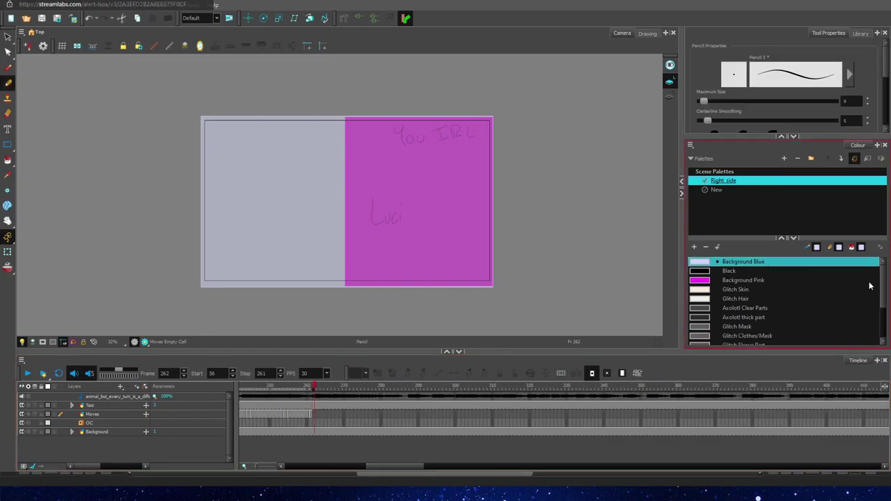
pyautogui.moveTo(789, 264); pyautogui.dragTo(780, 277)
pyautogui.click(774, 263)
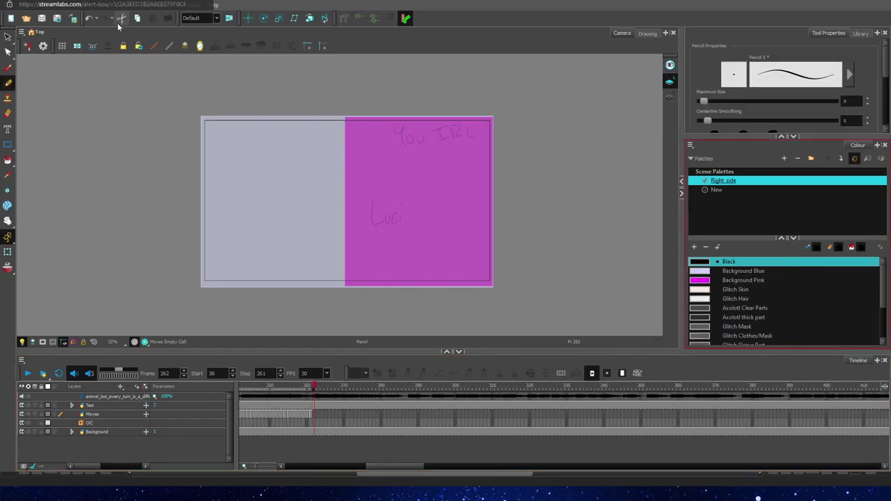
# Step: Set the playback range to start at frame 361 and stop at frame 511
pyautogui.click(314, 414)
pyautogui.moveTo(596, 426); pyautogui.dragTo(681, 430)
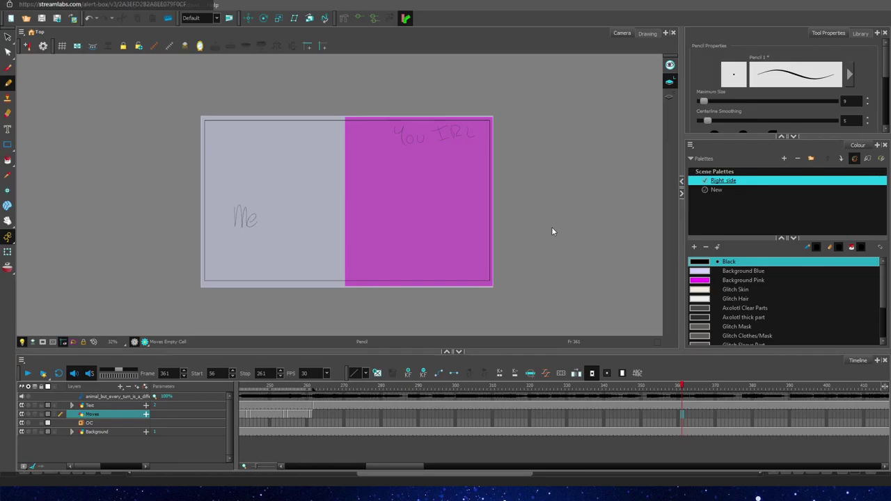
pyautogui.moveTo(386, 466); pyautogui.dragTo(420, 467)
pyautogui.click(212, 375)
pyautogui.write('361')
pyautogui.press('Return')
pyautogui.moveTo(413, 388); pyautogui.dragTo(808, 394)
pyautogui.click(805, 405)
pyautogui.moveTo(430, 467); pyautogui.dragTo(425, 467)
pyautogui.click(303, 405)
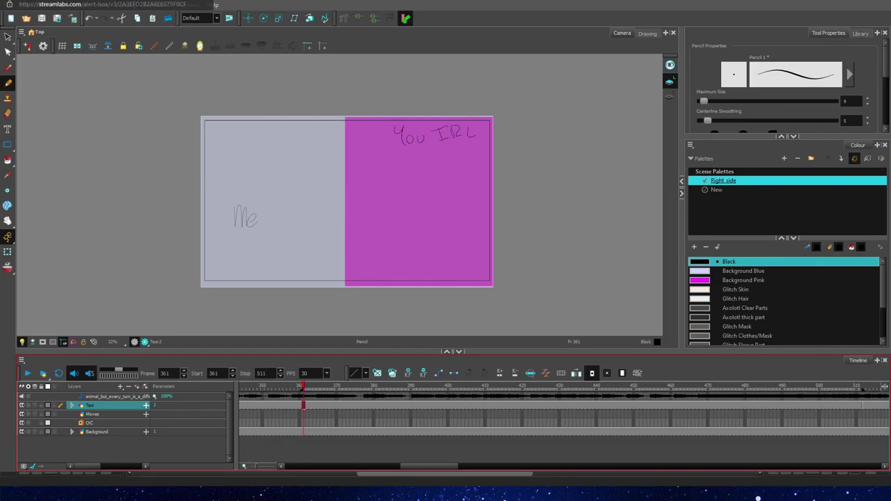
pyautogui.scroll(3, 329, 149)
pyautogui.press('space')
pyautogui.moveTo(145, 103); pyautogui.dragTo(235, 246)
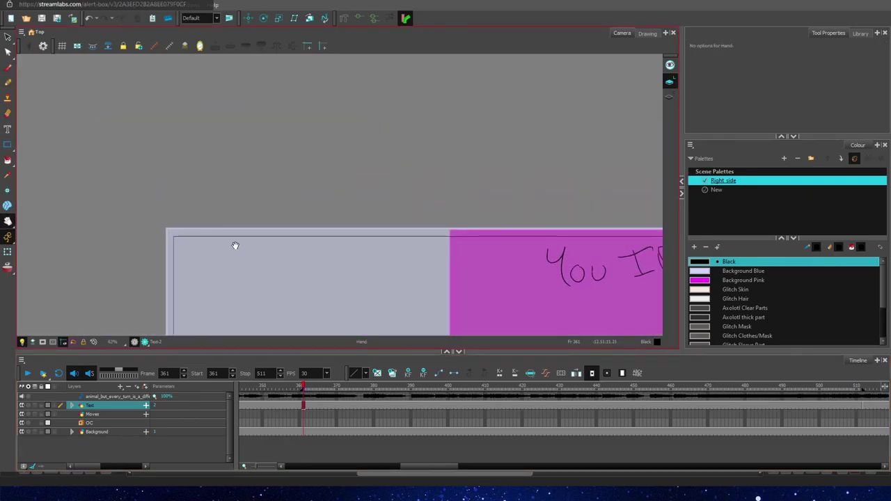
pyautogui.moveTo(177, 208); pyautogui.dragTo(185, 207)
pyautogui.scroll(1, 241, 163)
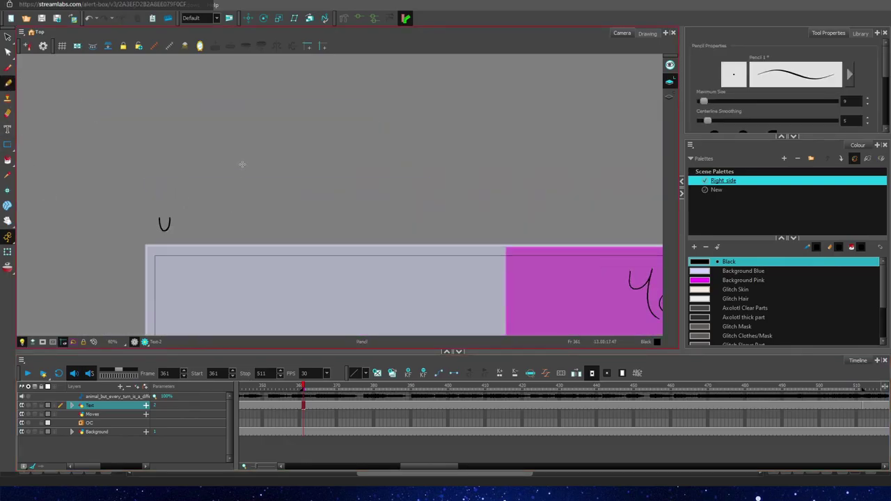
pyautogui.scroll(1, 242, 164)
pyautogui.hotkey('ctrl', 'z')
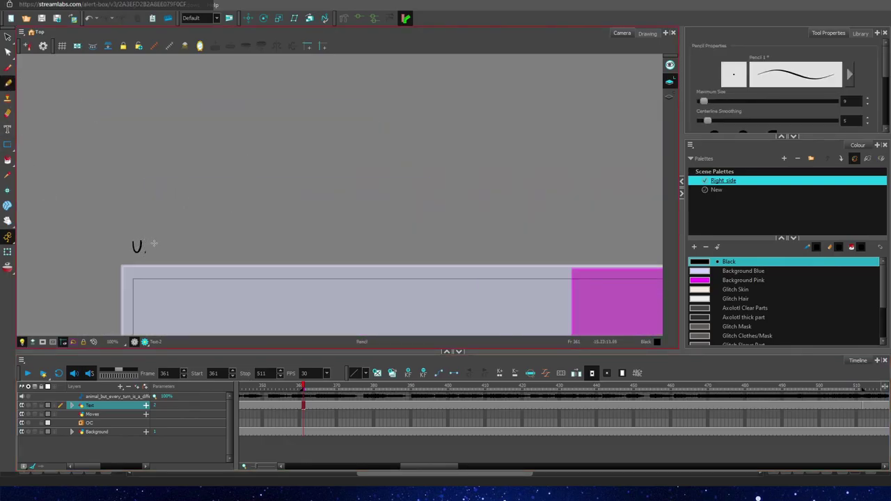
pyautogui.moveTo(154, 244)
pyautogui.mouseDown()
pyautogui.moveTo(158, 255)
pyautogui.moveTo(205, 257)
pyautogui.moveTo(169, 254)
pyautogui.mouseUp()
pyautogui.hotkey('ctrl', 'z')
pyautogui.hotkey('ctrl', 'z')
pyautogui.hotkey('ctrl', 'z')
pyautogui.hotkey('ctrl', 'z')
pyautogui.scroll(2, 173, 257)
pyautogui.hotkey('ctrl', 'z')
pyautogui.hotkey('ctrl', 'z')
pyautogui.press('space')
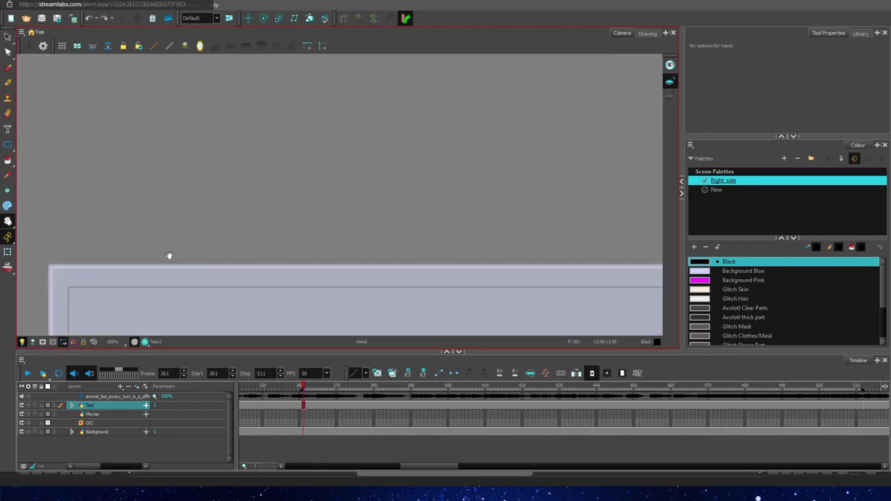
# Step: Write the direction letters "udlludlddudldududl d~" above the frame's upper-left corner on the Text layer at frame 361
pyautogui.moveTo(65, 249); pyautogui.dragTo(90, 257)
pyautogui.moveTo(103, 230)
pyautogui.mouseDown()
pyautogui.moveTo(103, 262)
pyautogui.moveTo(110, 261)
pyautogui.mouseUp()
pyautogui.moveTo(118, 251); pyautogui.dragTo(122, 258)
pyautogui.moveTo(144, 222); pyautogui.dragTo(144, 260)
pyautogui.moveTo(141, 249); pyautogui.dragTo(139, 258)
pyautogui.moveTo(152, 220)
pyautogui.mouseDown()
pyautogui.moveTo(153, 261)
pyautogui.moveTo(172, 259)
pyautogui.mouseUp()
pyautogui.moveTo(174, 222); pyautogui.dragTo(175, 262)
pyautogui.moveTo(182, 245); pyautogui.dragTo(183, 259)
pyautogui.moveTo(185, 221)
pyautogui.mouseDown()
pyautogui.moveTo(193, 249)
pyautogui.moveTo(215, 235)
pyautogui.moveTo(213, 259)
pyautogui.mouseUp()
pyautogui.moveTo(221, 220)
pyautogui.mouseDown()
pyautogui.moveTo(222, 262)
pyautogui.moveTo(230, 261)
pyautogui.mouseUp()
pyautogui.moveTo(238, 247); pyautogui.dragTo(237, 259)
pyautogui.moveTo(243, 220)
pyautogui.mouseDown()
pyautogui.moveTo(244, 262)
pyautogui.moveTo(265, 263)
pyautogui.mouseUp()
pyautogui.moveTo(270, 245); pyautogui.dragTo(263, 261)
pyautogui.hotkey('ctrl', 'z')
pyautogui.hotkey('ctrl', 'z')
pyautogui.moveTo(273, 249)
pyautogui.mouseDown()
pyautogui.moveTo(275, 260)
pyautogui.moveTo(293, 260)
pyautogui.mouseUp()
pyautogui.moveTo(304, 251); pyautogui.dragTo(305, 261)
pyautogui.moveTo(319, 221); pyautogui.dragTo(320, 262)
pyautogui.moveTo(346, 220); pyautogui.dragTo(341, 259)
pyautogui.scroll(-2, 382, 280)
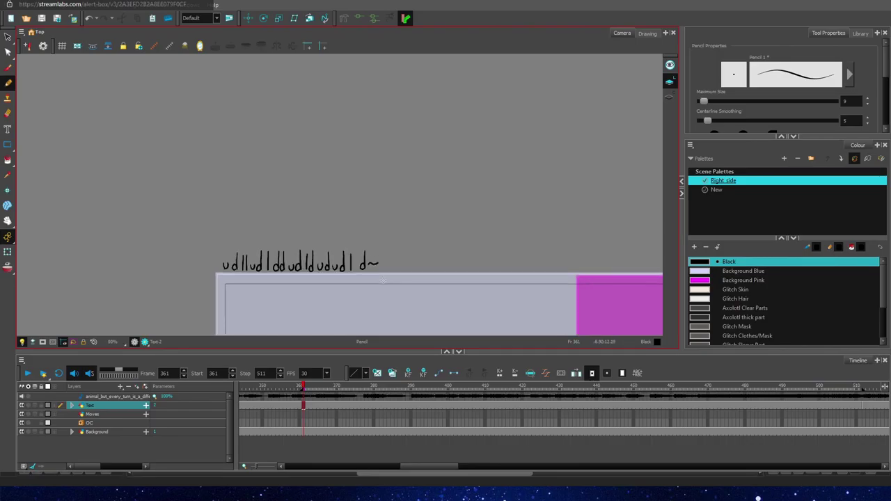
# Step: Trace the handwritten direction letters on the Moves layer at frame 361
pyautogui.click(302, 414)
pyautogui.moveTo(445, 466); pyautogui.dragTo(408, 466)
pyautogui.click(346, 415)
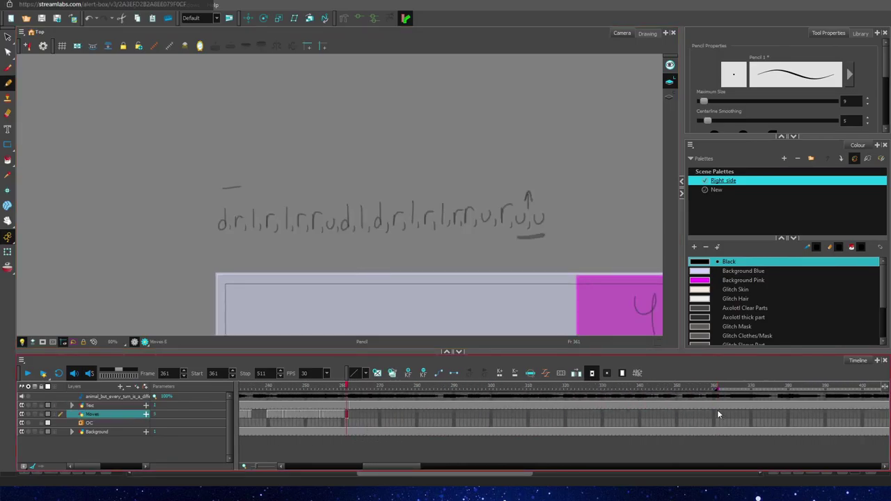
pyautogui.click(718, 407)
pyautogui.click(718, 414)
pyautogui.scroll(2, 374, 247)
pyautogui.moveTo(74, 280); pyautogui.dragTo(102, 293)
pyautogui.moveTo(102, 280)
pyautogui.mouseDown()
pyautogui.moveTo(101, 293)
pyautogui.moveTo(113, 295)
pyautogui.mouseUp()
pyautogui.moveTo(120, 263)
pyautogui.mouseDown()
pyautogui.moveTo(120, 295)
pyautogui.moveTo(137, 293)
pyautogui.mouseUp()
pyautogui.moveTo(146, 257); pyautogui.dragTo(146, 294)
pyautogui.moveTo(163, 259)
pyautogui.mouseDown()
pyautogui.moveTo(163, 293)
pyautogui.moveTo(184, 295)
pyautogui.mouseUp()
pyautogui.moveTo(193, 260); pyautogui.dragTo(195, 294)
pyautogui.moveTo(227, 256); pyautogui.dragTo(229, 293)
pyautogui.moveTo(241, 262); pyautogui.dragTo(240, 294)
pyautogui.moveTo(282, 255)
pyautogui.mouseDown()
pyautogui.moveTo(284, 295)
pyautogui.moveTo(301, 293)
pyautogui.mouseUp()
pyautogui.moveTo(311, 255); pyautogui.dragTo(314, 295)
pyautogui.moveTo(323, 255)
pyautogui.mouseDown()
pyautogui.moveTo(323, 293)
pyautogui.moveTo(344, 293)
pyautogui.mouseUp()
pyautogui.moveTo(345, 281); pyautogui.dragTo(367, 277)
# Step: Undo the direction letters written above the frame's upper-left corner
pyautogui.moveTo(714, 414)
pyautogui.mouseDown()
pyautogui.moveTo(297, 433)
pyautogui.moveTo(352, 415)
pyautogui.mouseUp()
pyautogui.click(716, 411)
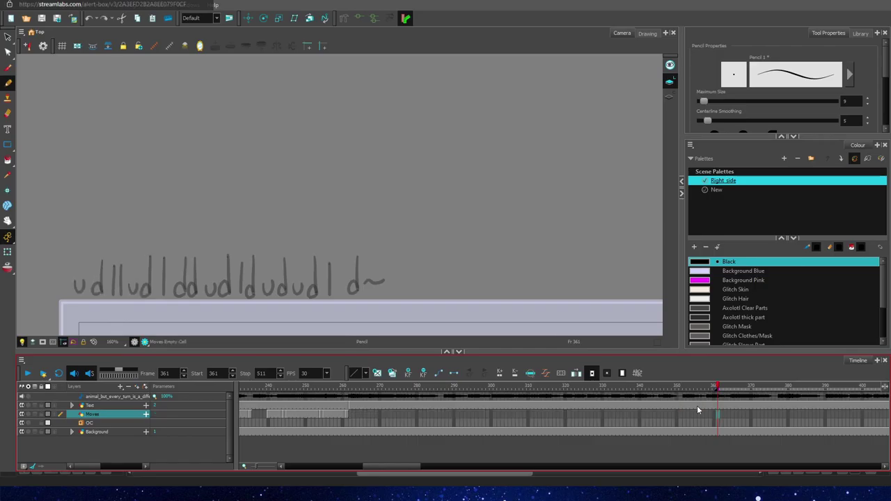
pyautogui.hotkey('ctrl', 'z')
pyautogui.hotkey('ctrl', 'z')
pyautogui.hotkey('ctrl', 'z')
pyautogui.hotkey('ctrl', 'z')
pyautogui.hotkey('ctrl', 'z')
pyautogui.hotkey('ctrl', 'z')
pyautogui.hotkey('ctrl', 'z')
pyautogui.hotkey('ctrl', 'z')
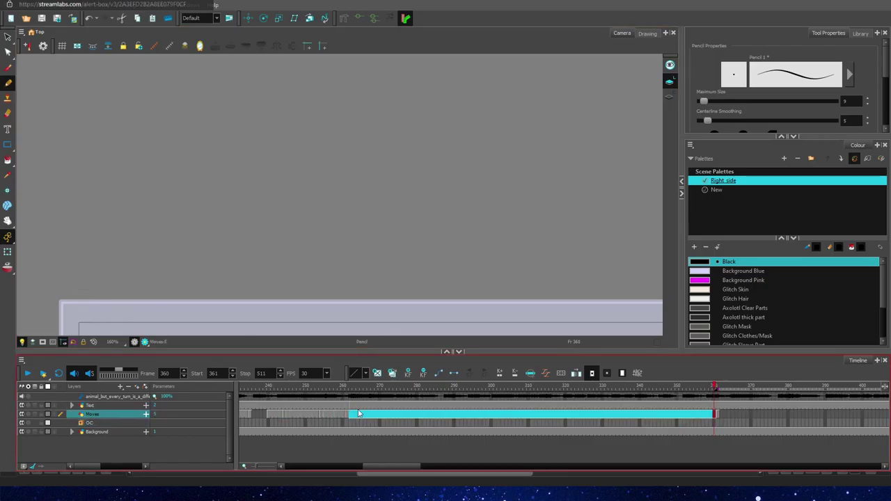
# Step: Clear the Moves layer's cells from frame 262 through frame 360
pyautogui.press('Delete')
pyautogui.press('.')
# Step: Write the direction letters "udlludlddudldududl d~" above the frame's upper-left corner on the Moves layer at frame 361
pyautogui.moveTo(100, 260)
pyautogui.mouseDown()
pyautogui.moveTo(102, 296)
pyautogui.moveTo(111, 297)
pyautogui.mouseUp()
pyautogui.moveTo(119, 260)
pyautogui.mouseDown()
pyautogui.moveTo(124, 293)
pyautogui.moveTo(150, 257)
pyautogui.mouseUp()
pyautogui.moveTo(158, 260)
pyautogui.mouseDown()
pyautogui.moveTo(158, 298)
pyautogui.moveTo(181, 259)
pyautogui.mouseUp()
pyautogui.moveTo(189, 278)
pyautogui.mouseDown()
pyautogui.moveTo(192, 255)
pyautogui.moveTo(209, 276)
pyautogui.mouseUp()
pyautogui.moveTo(218, 279); pyautogui.dragTo(220, 293)
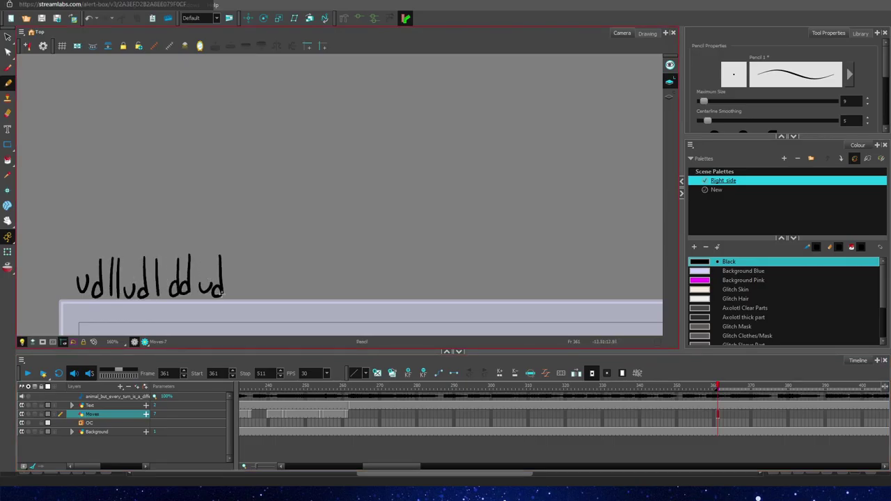
pyautogui.moveTo(233, 255)
pyautogui.mouseDown()
pyautogui.moveTo(234, 298)
pyautogui.moveTo(254, 254)
pyautogui.mouseUp()
pyautogui.moveTo(259, 280); pyautogui.dragTo(281, 297)
pyautogui.moveTo(291, 281); pyautogui.dragTo(302, 282)
pyautogui.moveTo(309, 282)
pyautogui.mouseDown()
pyautogui.moveTo(318, 255)
pyautogui.moveTo(329, 295)
pyautogui.mouseUp()
pyautogui.moveTo(352, 281); pyautogui.dragTo(354, 252)
pyautogui.moveTo(361, 284); pyautogui.dragTo(380, 279)
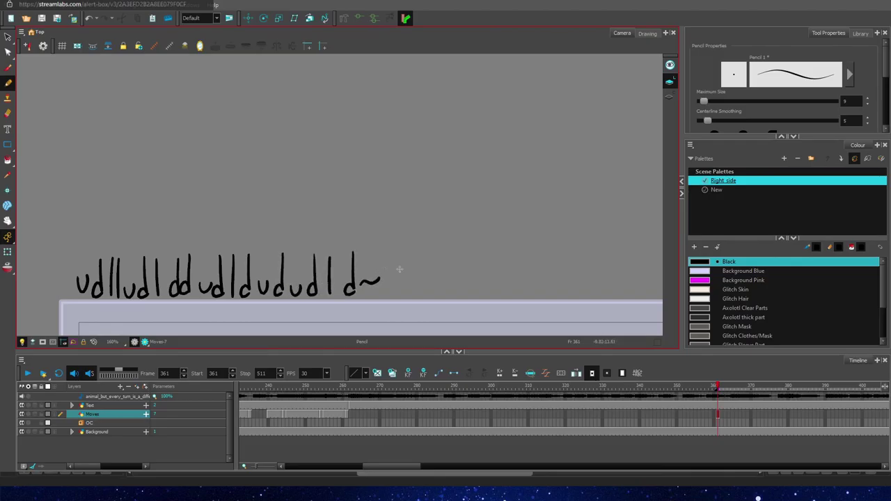
# Step: Extend the Moves layer's direction-letter drawing from frame 361 through frame 511
pyautogui.moveTo(409, 466); pyautogui.dragTo(445, 465)
pyautogui.click(315, 415)
pyautogui.click(313, 415)
pyautogui.click(871, 415)
pyautogui.press('F5')
pyautogui.click(314, 415)
# Step: Play the section from frame 361 to find the timing of the first move
pyautogui.scroll(-5, 298, 252)
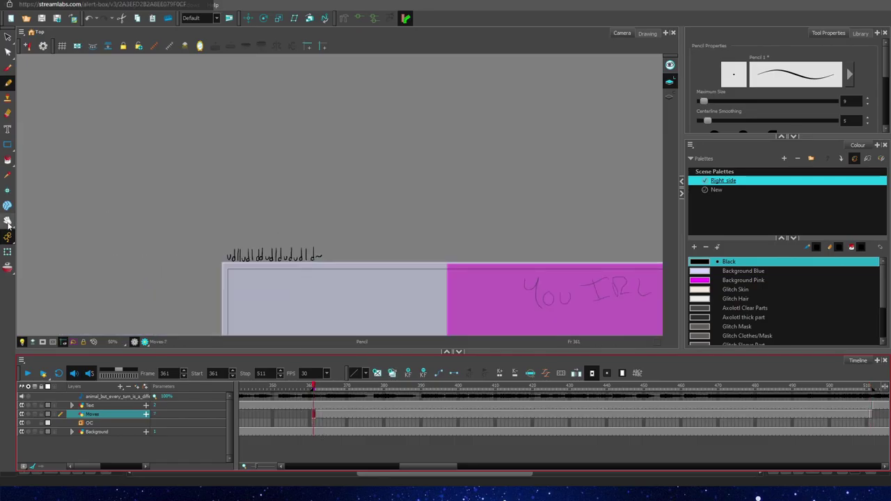
pyautogui.press('space')
pyautogui.moveTo(234, 327)
pyautogui.mouseDown()
pyautogui.moveTo(208, 202)
pyautogui.moveTo(192, 188)
pyautogui.mouseUp()
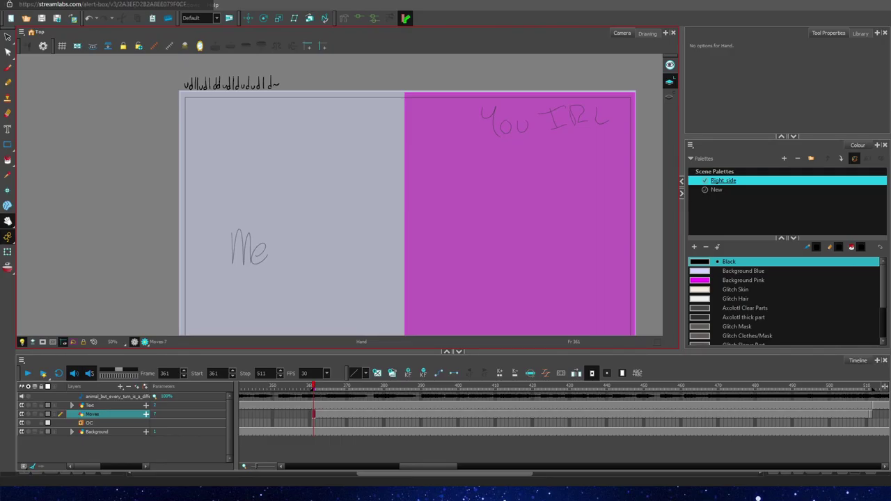
pyautogui.click(27, 374)
pyautogui.click(28, 374)
pyautogui.click(28, 374)
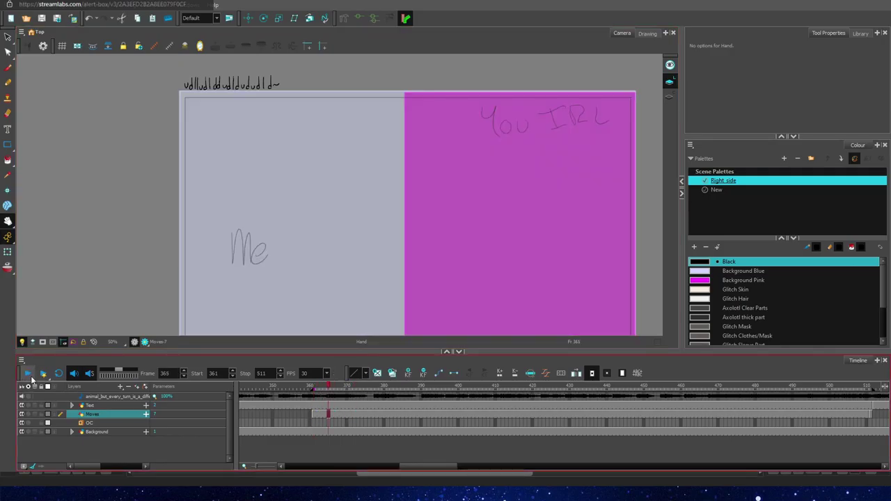
# Step: Try drawing an upward-pointing caret beside the "Me" label on the Moves layer at frame 366
pyautogui.click(331, 388)
pyautogui.click(7, 83)
pyautogui.click(203, 229)
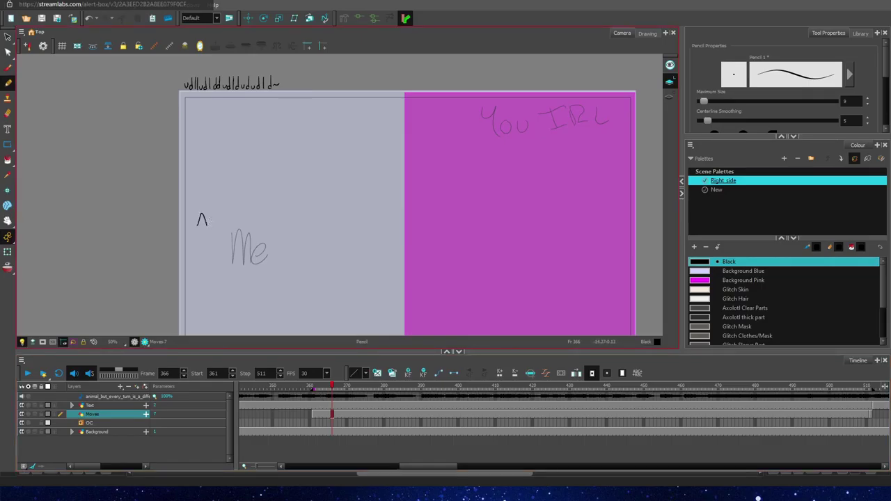
pyautogui.click(332, 444)
pyautogui.hotkey('ctrl', 'z')
# Step: Go back to the Moves drawing at frame 261 and expand the Text group's sublayers
pyautogui.moveTo(416, 466); pyautogui.dragTo(379, 465)
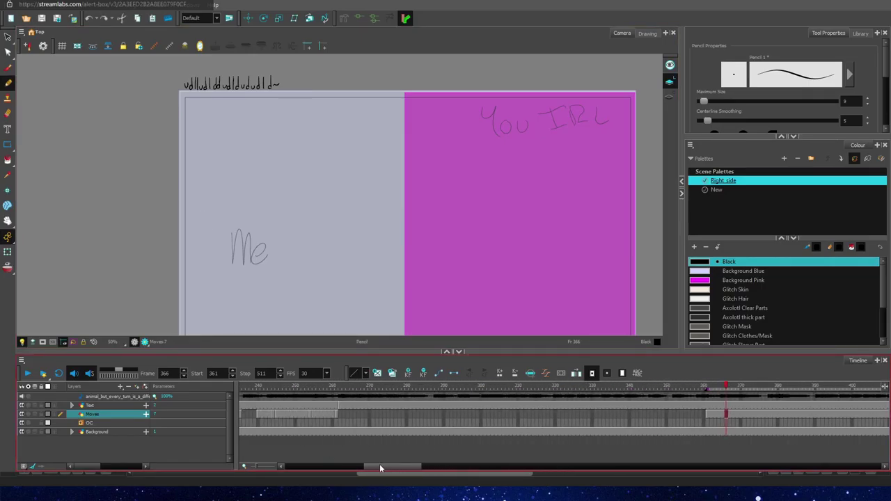
pyautogui.click(318, 413)
pyautogui.click(73, 404)
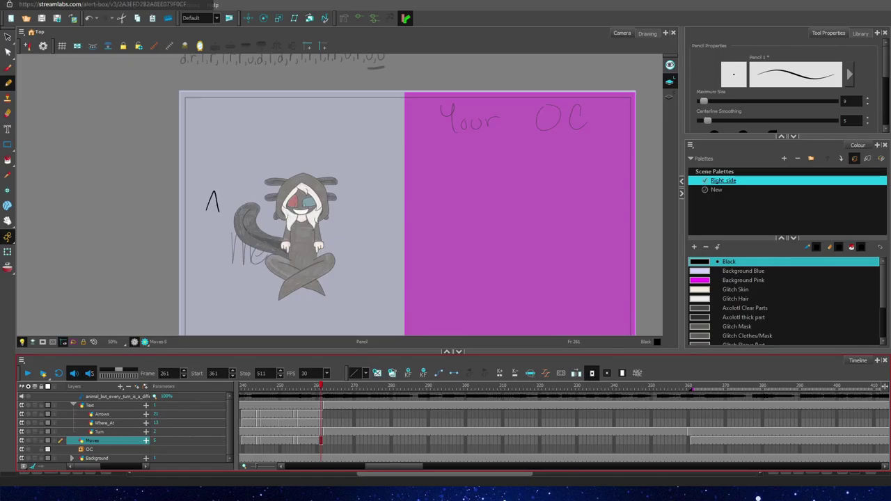
# Step: Try to transfer the direction-letter cells from the Moves layer to the Arrows layer, starting at frame 361
pyautogui.moveTo(394, 467); pyautogui.dragTo(432, 467)
pyautogui.moveTo(273, 441); pyautogui.dragTo(830, 444)
pyautogui.click(275, 414)
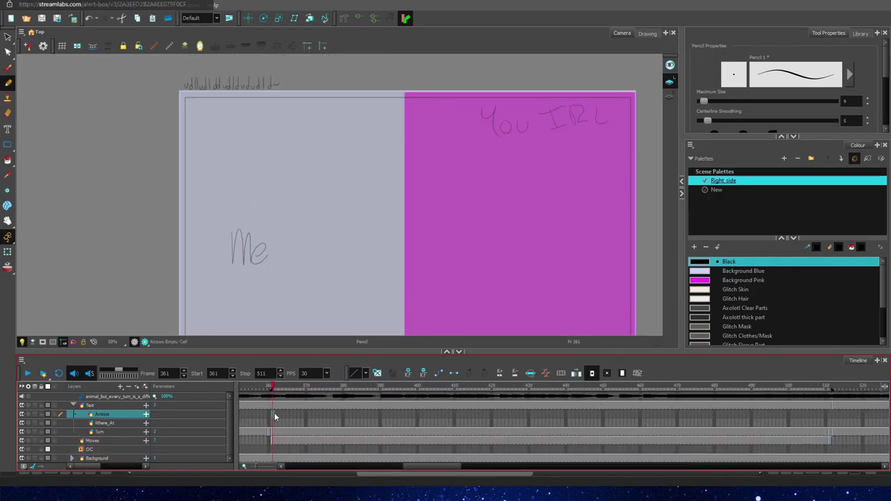
pyautogui.hotkey('ctrl', 'v')
pyautogui.moveTo(274, 441); pyautogui.dragTo(829, 441)
pyautogui.press('Delete')
pyautogui.click(274, 414)
# Step: Check the cells pasted on the Arrows layer at frame 361 and undo the transfer
pyautogui.click(8, 221)
pyautogui.moveTo(236, 83); pyautogui.dragTo(248, 221)
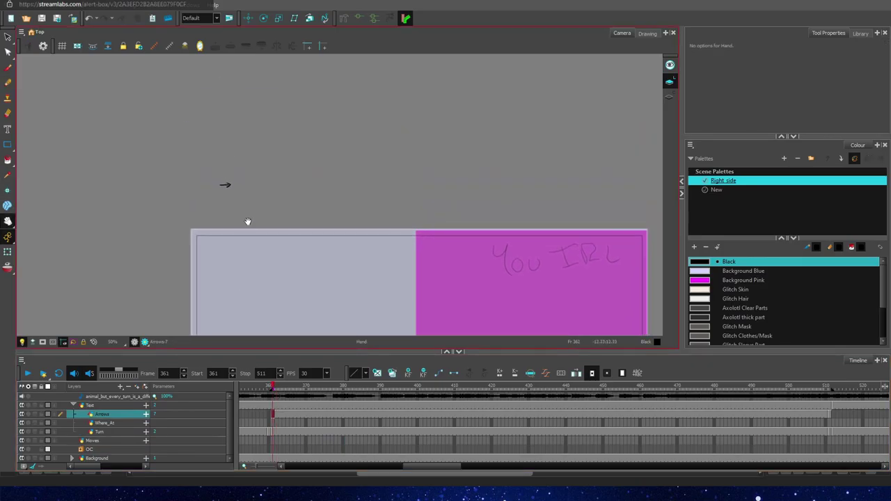
pyautogui.scroll(1, 247, 222)
pyautogui.click(313, 421)
pyautogui.click(312, 414)
pyautogui.hotkey('ctrl', 'z')
pyautogui.hotkey('ctrl', 'z')
# Step: Delete the direction-letter cells on the Moves layer from frame 361 onward
pyautogui.moveTo(270, 440); pyautogui.dragTo(845, 441)
pyautogui.press('Delete')
pyautogui.moveTo(299, 217); pyautogui.dragTo(314, 222)
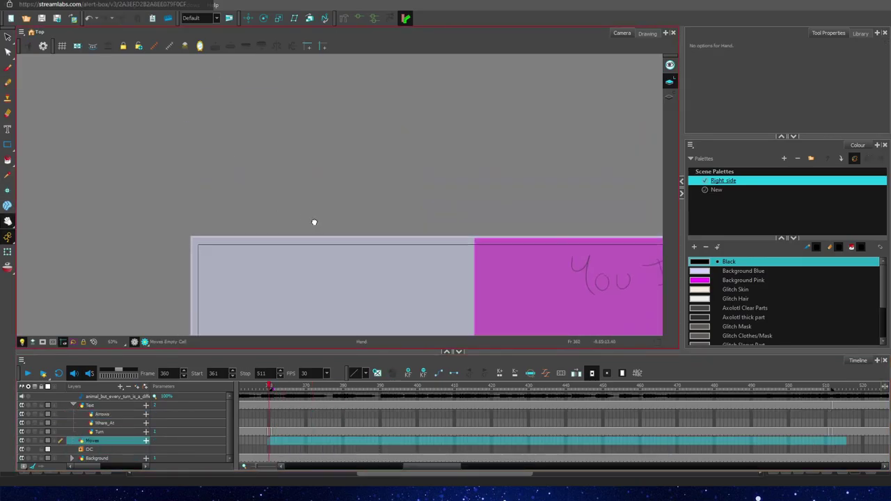
pyautogui.click(324, 423)
# Step: Examine the earlier drawings on the Arrows, Where_At and Turn layers around frames 242 to 247
pyautogui.moveTo(422, 466); pyautogui.dragTo(383, 466)
pyautogui.click(294, 416)
pyautogui.click(262, 416)
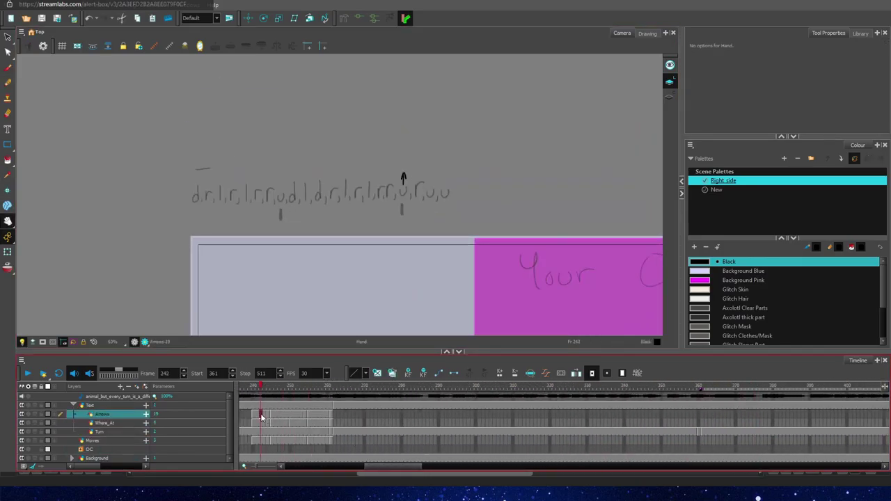
pyautogui.click(261, 423)
pyautogui.click(261, 431)
pyautogui.click(265, 414)
pyautogui.click(290, 405)
pyautogui.moveTo(209, 286); pyautogui.dragTo(222, 225)
pyautogui.moveTo(377, 467); pyautogui.dragTo(371, 467)
pyautogui.click(276, 423)
pyautogui.moveTo(279, 388); pyautogui.dragTo(361, 389)
pyautogui.click(350, 432)
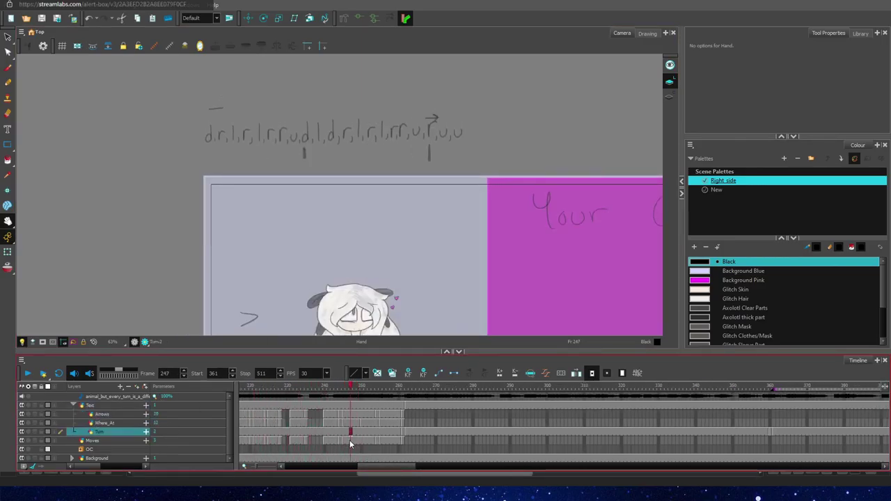
# Step: Toggle layer visibility at frame 245 and expand the OC group to find the layer holding the old direction letters
pyautogui.moveTo(349, 443); pyautogui.dragTo(342, 458)
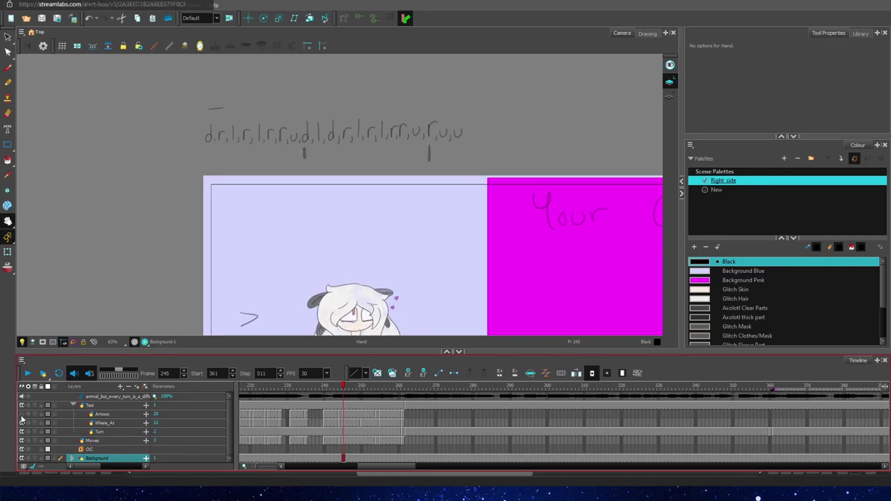
pyautogui.click(21, 414)
pyautogui.click(82, 450)
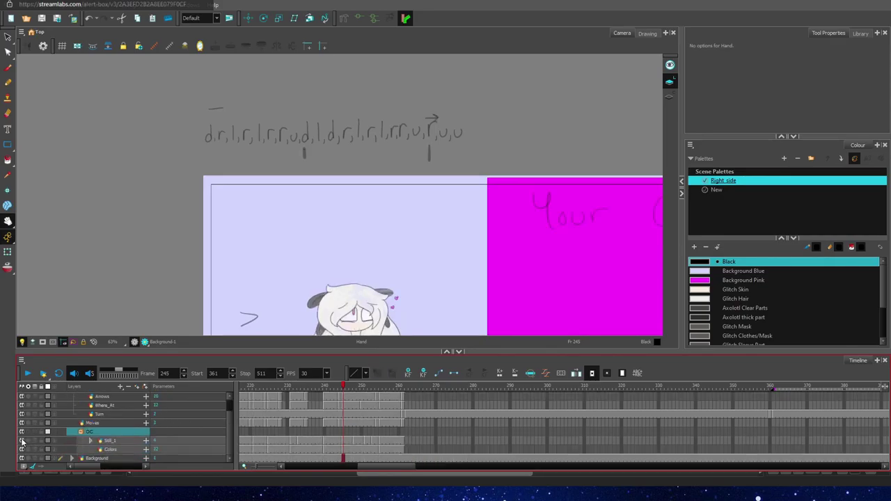
pyautogui.click(22, 458)
pyautogui.click(22, 458)
# Step: Erase the old direction letters above the frame on the Keys layer, enlarging the eraser to 113.6
pyautogui.click(7, 113)
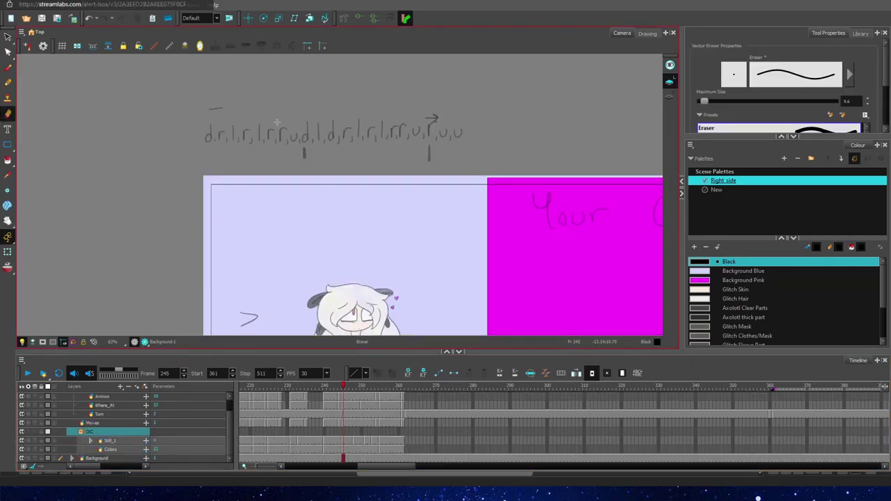
pyautogui.moveTo(704, 101); pyautogui.dragTo(709, 101)
pyautogui.click(332, 458)
pyautogui.hotkey('shift', 'b')
pyautogui.moveTo(211, 128)
pyautogui.mouseDown()
pyautogui.moveTo(234, 99)
pyautogui.moveTo(211, 109)
pyautogui.mouseUp()
pyautogui.moveTo(710, 101); pyautogui.dragTo(738, 101)
pyautogui.moveTo(452, 115)
pyautogui.mouseDown()
pyautogui.moveTo(318, 132)
pyautogui.moveTo(487, 128)
pyautogui.mouseUp()
pyautogui.moveTo(484, 132); pyautogui.dragTo(434, 139)
# Step: Move the Keys layer into the Text group and place it between Where_At and Turn
pyautogui.moveTo(101, 458); pyautogui.dragTo(116, 406)
pyautogui.click(115, 405)
pyautogui.scroll(1, 115, 405)
pyautogui.moveTo(384, 467); pyautogui.dragTo(422, 467)
pyautogui.click(361, 421)
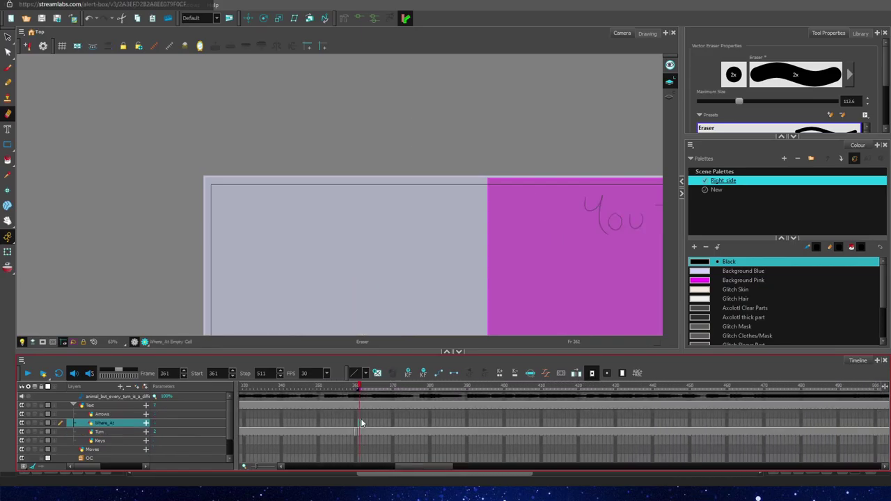
pyautogui.moveTo(117, 443); pyautogui.dragTo(111, 432)
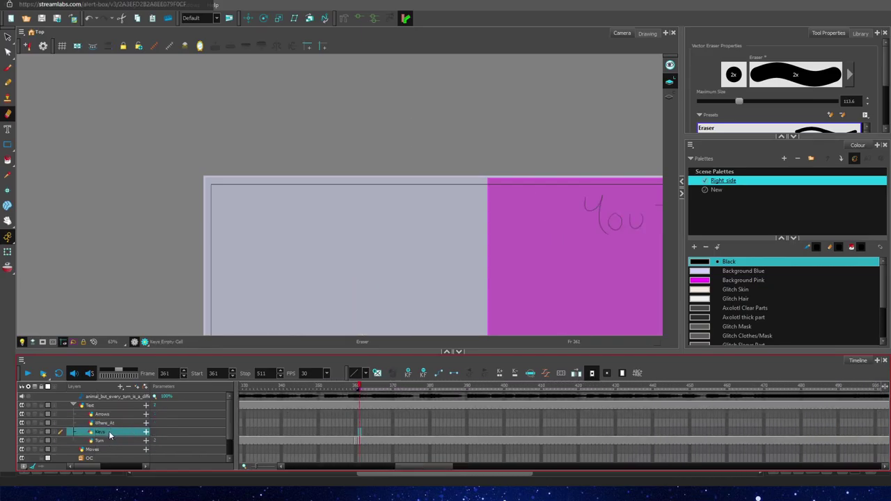
# Step: Check the text layers' contents at frame 246 by toggling visibility, and move the Moves layer into the Text group below Keys
pyautogui.click(7, 83)
pyautogui.scroll(-2, 360, 326)
pyautogui.click(8, 221)
pyautogui.moveTo(133, 306)
pyautogui.mouseDown()
pyautogui.moveTo(92, 165)
pyautogui.moveTo(72, 185)
pyautogui.mouseUp()
pyautogui.moveTo(405, 467); pyautogui.dragTo(367, 464)
pyautogui.click(362, 432)
pyautogui.click(21, 432)
pyautogui.click(21, 431)
pyautogui.click(21, 406)
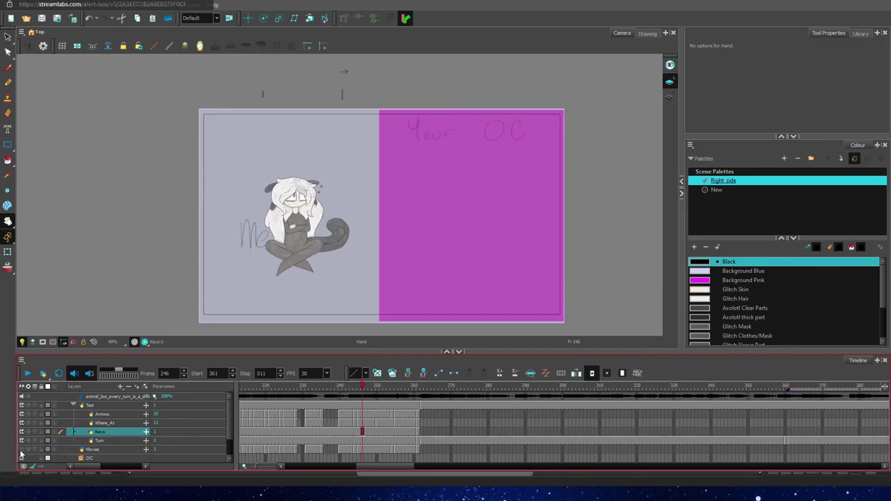
pyautogui.moveTo(101, 449); pyautogui.dragTo(105, 411)
# Step: Write the first direction letters "udlludlddud" above the frame's upper-left corner on the Keys layer at frame 361
pyautogui.hscroll(5, 108, 426)
pyautogui.click(427, 414)
pyautogui.moveTo(334, 161); pyautogui.dragTo(376, 257)
pyautogui.scroll(4, 376, 256)
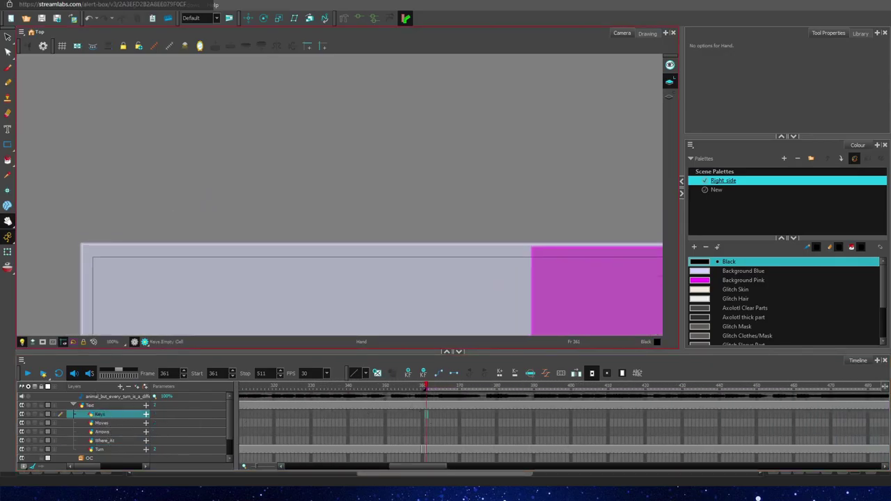
pyautogui.hotkey('alt', '/')
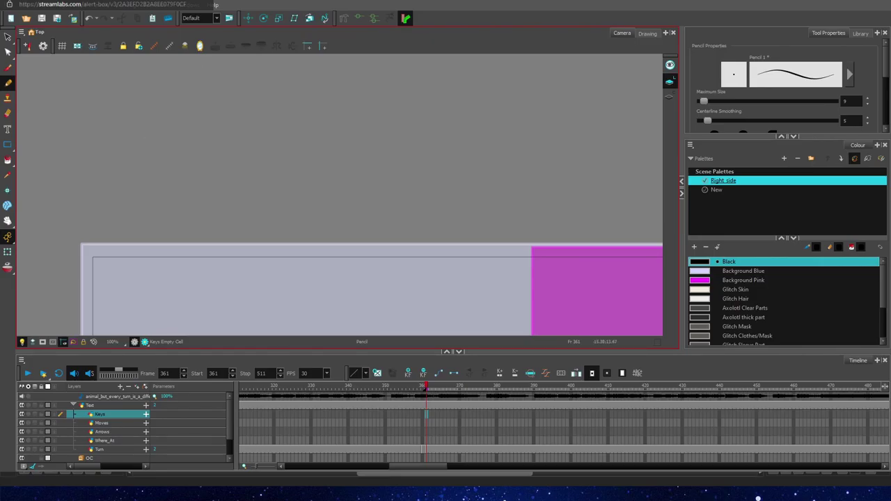
pyautogui.moveTo(93, 222); pyautogui.dragTo(105, 222)
pyautogui.moveTo(120, 203)
pyautogui.mouseDown()
pyautogui.moveTo(120, 231)
pyautogui.moveTo(165, 221)
pyautogui.mouseUp()
pyautogui.moveTo(177, 225); pyautogui.dragTo(178, 238)
pyautogui.moveTo(191, 192); pyautogui.dragTo(191, 234)
pyautogui.moveTo(202, 225)
pyautogui.mouseDown()
pyautogui.moveTo(204, 238)
pyautogui.moveTo(217, 238)
pyautogui.moveTo(236, 220)
pyautogui.mouseUp()
pyautogui.moveTo(251, 224)
pyautogui.mouseDown()
pyautogui.moveTo(254, 237)
pyautogui.moveTo(235, 238)
pyautogui.mouseUp()
pyautogui.hotkey('ctrl', 'z')
pyautogui.hotkey('ctrl', 'z')
pyautogui.moveTo(247, 191); pyautogui.dragTo(249, 235)
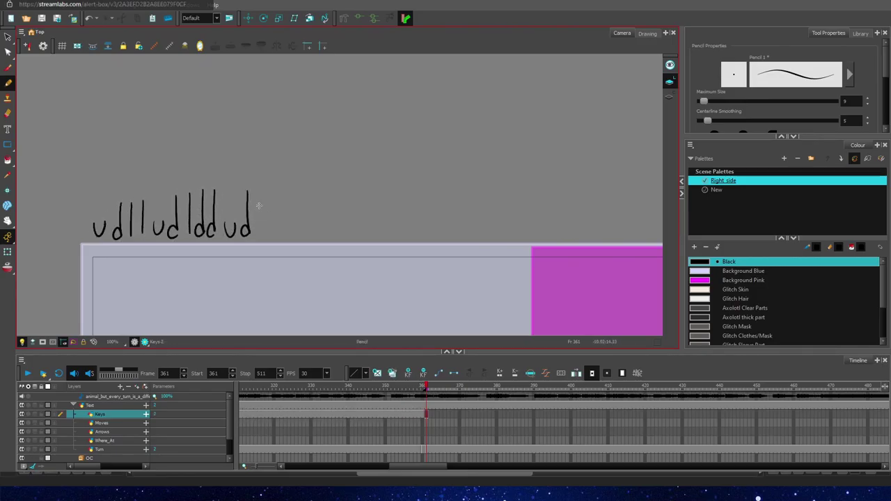
# Step: Add the remaining direction letters "ldududl d~" after the first ones on the Keys layer at frame 361
pyautogui.moveTo(259, 200); pyautogui.dragTo(259, 237)
pyautogui.moveTo(272, 192)
pyautogui.mouseDown()
pyautogui.moveTo(274, 234)
pyautogui.moveTo(288, 225)
pyautogui.mouseUp()
pyautogui.moveTo(300, 191); pyautogui.dragTo(303, 234)
pyautogui.moveTo(311, 224); pyautogui.dragTo(321, 223)
pyautogui.moveTo(333, 189)
pyautogui.mouseDown()
pyautogui.moveTo(333, 223)
pyautogui.moveTo(349, 235)
pyautogui.mouseUp()
pyautogui.moveTo(370, 195); pyautogui.dragTo(372, 236)
pyautogui.moveTo(376, 224); pyautogui.dragTo(405, 211)
# Step: Clear the Keys layer's cells between frame 262 and frame 360, and check the drawings around frame 258
pyautogui.moveTo(422, 415); pyautogui.dragTo(328, 416)
pyautogui.press('Delete')
pyautogui.click(313, 416)
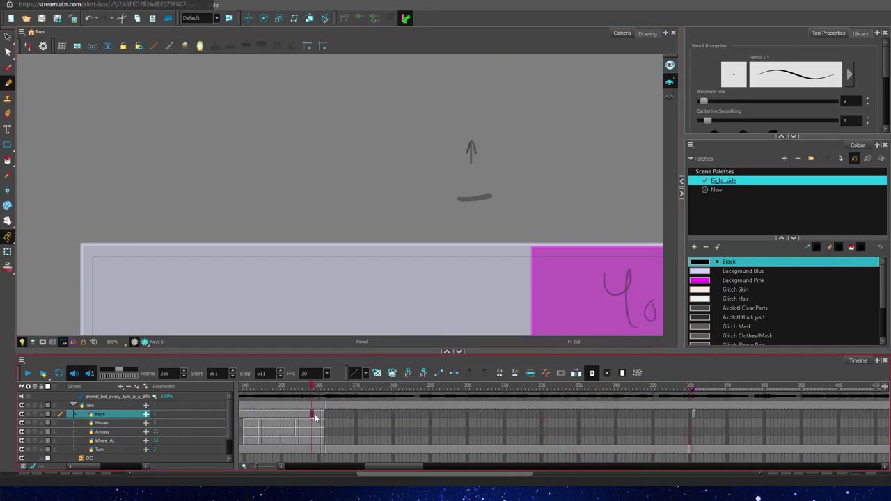
pyautogui.click(312, 433)
pyautogui.click(312, 415)
# Step: Extend the Keys layer's direction-letter drawing from frame 361 through frame 511
pyautogui.click(693, 415)
pyautogui.moveTo(412, 467); pyautogui.dragTo(449, 471)
pyautogui.click(855, 416)
pyautogui.click(299, 415)
pyautogui.press('F5')
pyautogui.hotkey('ctrl', 'z')
pyautogui.hotkey('ctrl', 'shift', 'z')
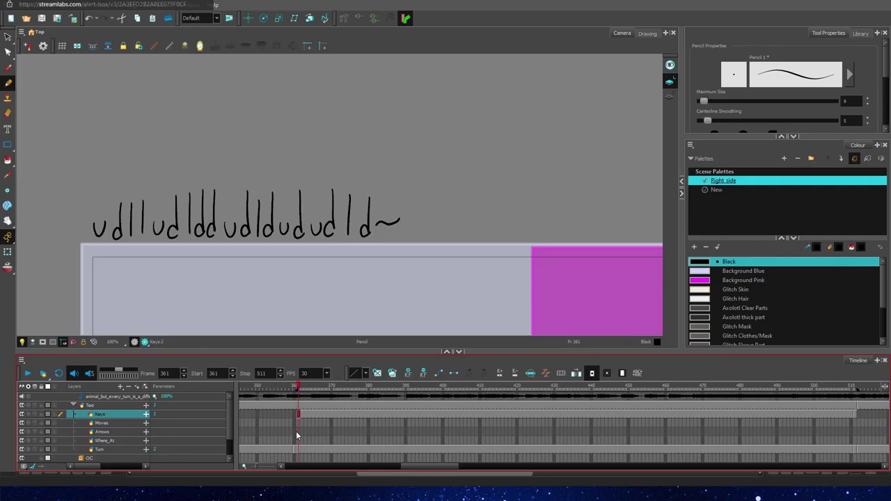
# Step: Reorder the Text group so that Where_At sits directly below Keys and Moves sits below Arrows
pyautogui.scroll(-1, 366, 246)
pyautogui.click(8, 221)
pyautogui.moveTo(279, 278); pyautogui.dragTo(223, 145)
pyautogui.moveTo(422, 467); pyautogui.dragTo(386, 470)
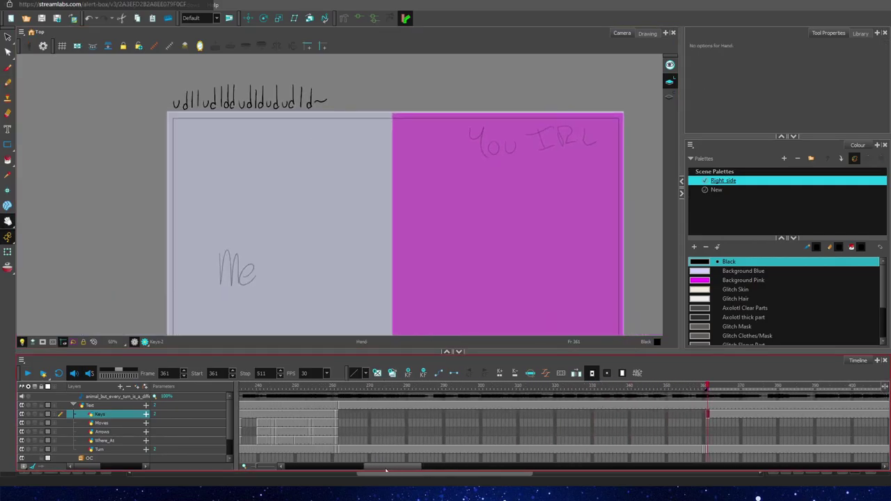
pyautogui.click(328, 432)
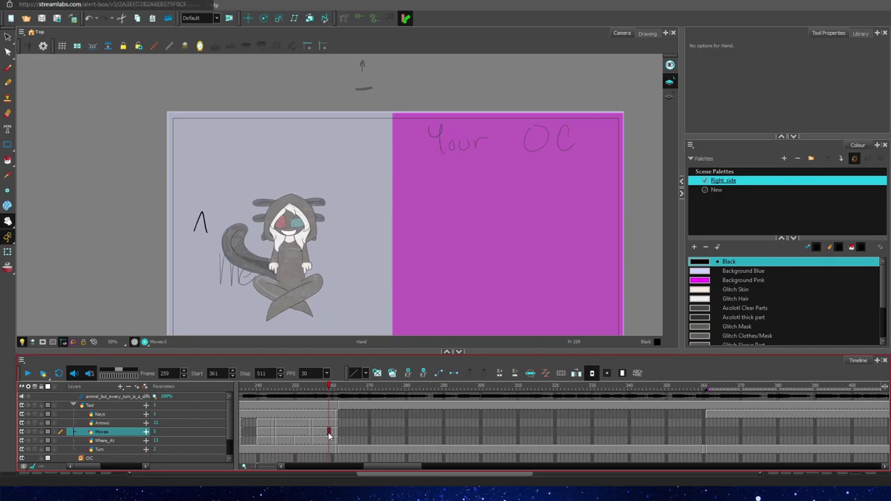
pyautogui.click(329, 440)
pyautogui.moveTo(102, 443); pyautogui.dragTo(102, 419)
# Step: Underline the first direction letter "u" on the Where_At layer at frame 366, timed to the audio
pyautogui.moveTo(391, 467); pyautogui.dragTo(427, 466)
pyautogui.click(304, 423)
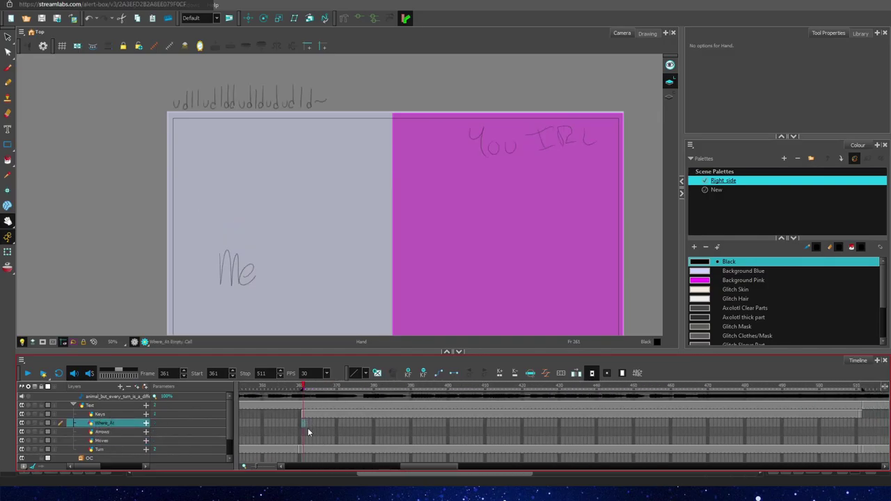
pyautogui.scroll(4, 268, 106)
pyautogui.moveTo(267, 106); pyautogui.dragTo(370, 238)
pyautogui.scroll(1, 290, 185)
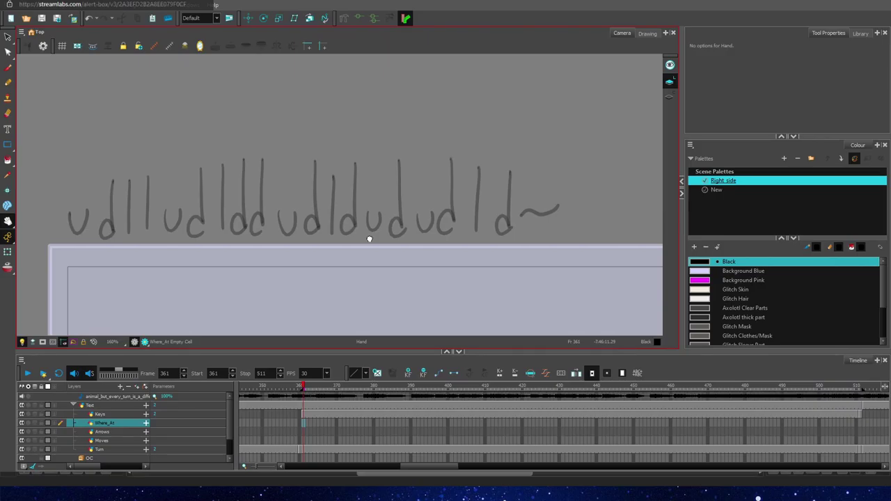
pyautogui.click(28, 374)
pyautogui.click(27, 373)
pyautogui.click(9, 83)
pyautogui.moveTo(66, 245); pyautogui.dragTo(86, 242)
pyautogui.moveTo(318, 424)
pyautogui.mouseDown()
pyautogui.moveTo(239, 426)
pyautogui.moveTo(320, 421)
pyautogui.mouseUp()
pyautogui.press('Delete')
pyautogui.click(322, 422)
# Step: Underline the second letter "d" on the Where_At layer at frame 378 and hold it through frame 384
pyautogui.click(28, 373)
pyautogui.click(28, 373)
pyautogui.click(340, 426)
pyautogui.click(365, 423)
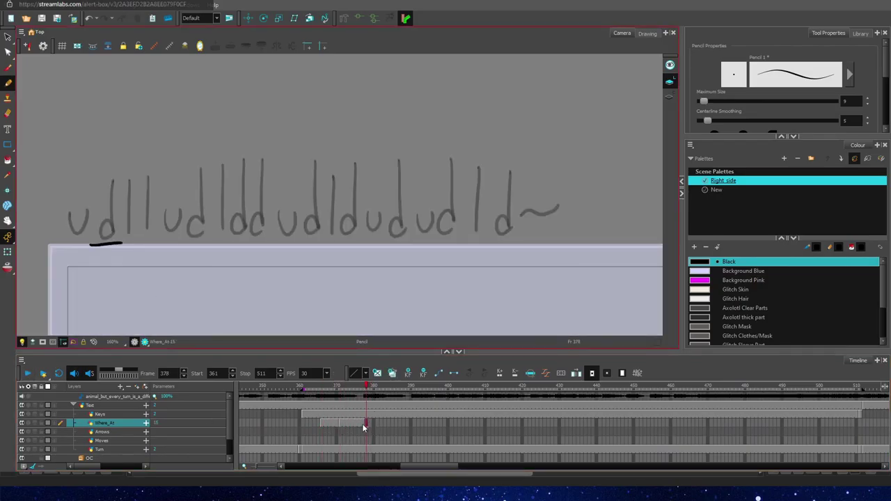
pyautogui.click(28, 373)
pyautogui.click(28, 373)
pyautogui.moveTo(368, 423); pyautogui.dragTo(388, 424)
# Step: Underline the third letter, "l", on the Where_At layer at frame 390 and clear frames 385 through 389
pyautogui.click(28, 373)
pyautogui.click(28, 373)
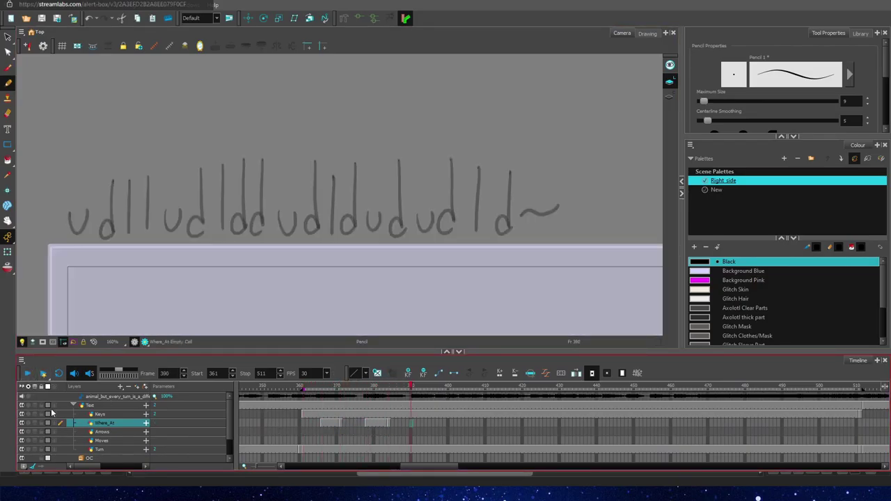
pyautogui.click(28, 373)
pyautogui.click(27, 373)
pyautogui.click(411, 423)
pyautogui.moveTo(123, 246); pyautogui.dragTo(141, 245)
pyautogui.moveTo(407, 423); pyautogui.dragTo(392, 422)
pyautogui.press('Delete')
pyautogui.click(412, 423)
# Step: Hold the third letter's underline through frame 396 and underline the fourth letter, "l", at frame 397
pyautogui.click(27, 374)
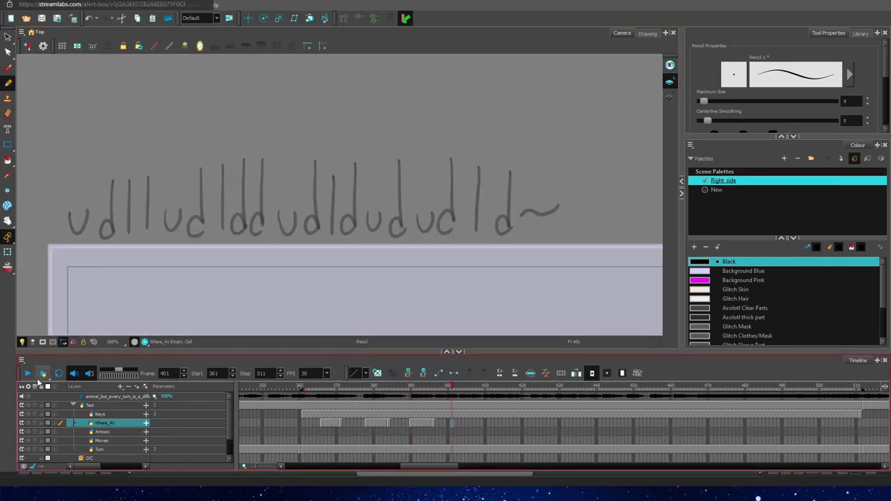
pyautogui.moveTo(412, 423); pyautogui.dragTo(434, 424)
pyautogui.click(438, 423)
pyautogui.moveTo(141, 239); pyautogui.dragTo(158, 239)
pyautogui.click(438, 422)
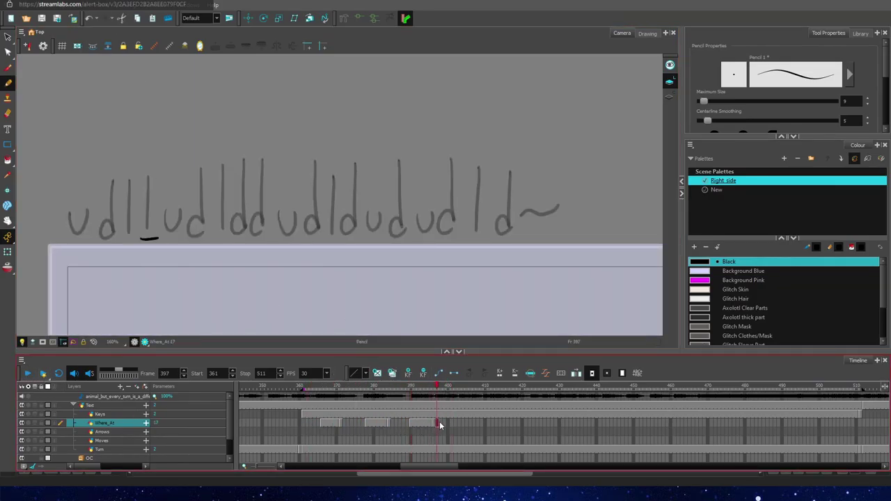
pyautogui.click(27, 375)
pyautogui.click(421, 422)
pyautogui.click(437, 423)
pyautogui.click(433, 423)
# Step: Underline the fifth letter, "u", on the Where_At layer at frame 404 and hold it through frame 409
pyautogui.click(27, 374)
pyautogui.click(463, 423)
pyautogui.click(462, 423)
pyautogui.click(30, 373)
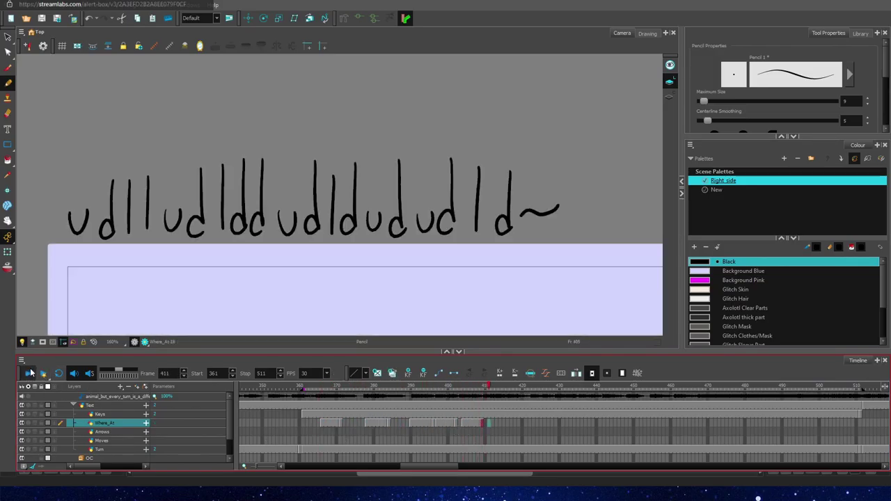
pyautogui.click(31, 373)
pyautogui.moveTo(442, 467); pyautogui.dragTo(455, 467)
pyautogui.click(371, 422)
pyautogui.moveTo(183, 249); pyautogui.dragTo(211, 248)
pyautogui.moveTo(343, 423); pyautogui.dragTo(369, 421)
pyautogui.press('Delete')
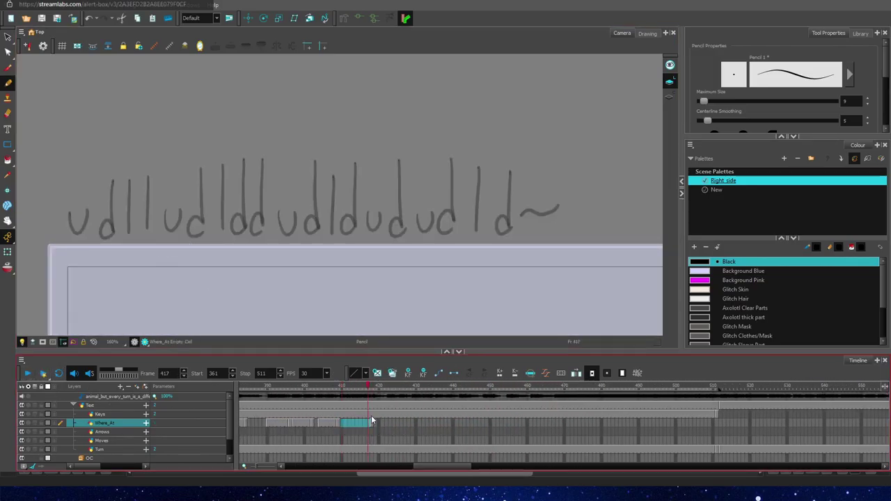
pyautogui.click(365, 424)
pyautogui.click(338, 424)
# Step: Underline the sixth letter, "d", on the Where_At layer from frame 417 through 422, clearing frames 410 through 416
pyautogui.click(29, 373)
pyautogui.click(29, 373)
pyautogui.click(30, 373)
pyautogui.click(29, 373)
pyautogui.moveTo(184, 250); pyautogui.dragTo(210, 247)
pyautogui.moveTo(364, 423); pyautogui.dragTo(342, 423)
pyautogui.press('Delete')
pyautogui.click(367, 423)
pyautogui.click(28, 373)
pyautogui.press('F5')
# Step: Underline the seventh letter, "l", on the Where_At layer and hold it through frame 425, timed to the audio
pyautogui.click(27, 373)
pyautogui.click(408, 424)
pyautogui.click(28, 374)
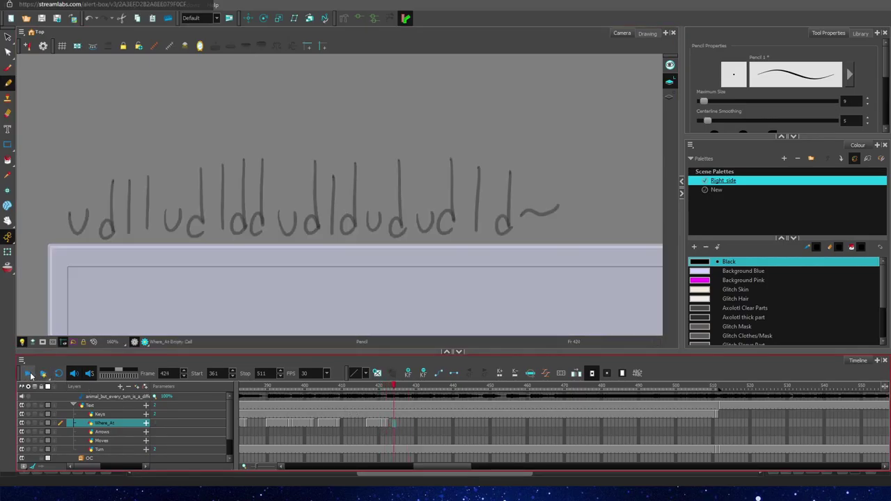
pyautogui.click(398, 423)
pyautogui.press('F5')
pyautogui.click(387, 425)
pyautogui.click(324, 423)
pyautogui.click(28, 374)
pyautogui.click(28, 374)
# Step: Underline the eighth letter, "d", on the Where_At layer and hold it through frame 431
pyautogui.click(417, 419)
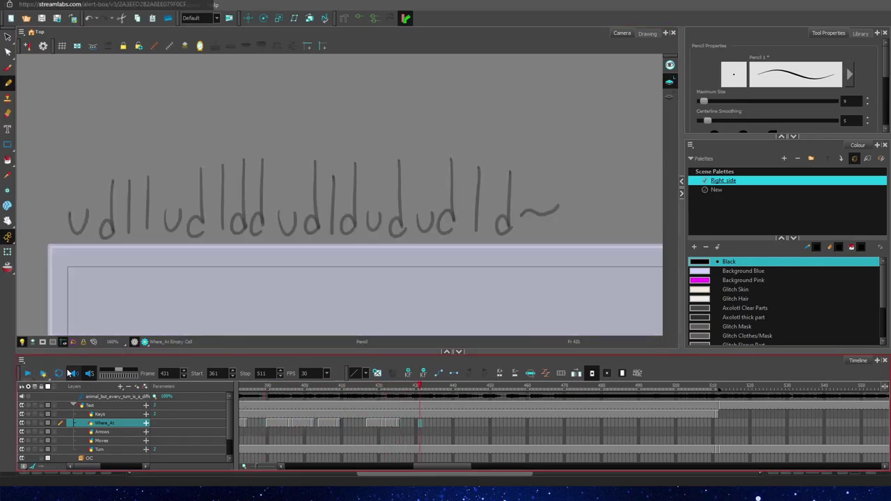
pyautogui.click(413, 423)
pyautogui.press('F5')
pyautogui.click(387, 424)
pyautogui.click(28, 375)
pyautogui.click(27, 373)
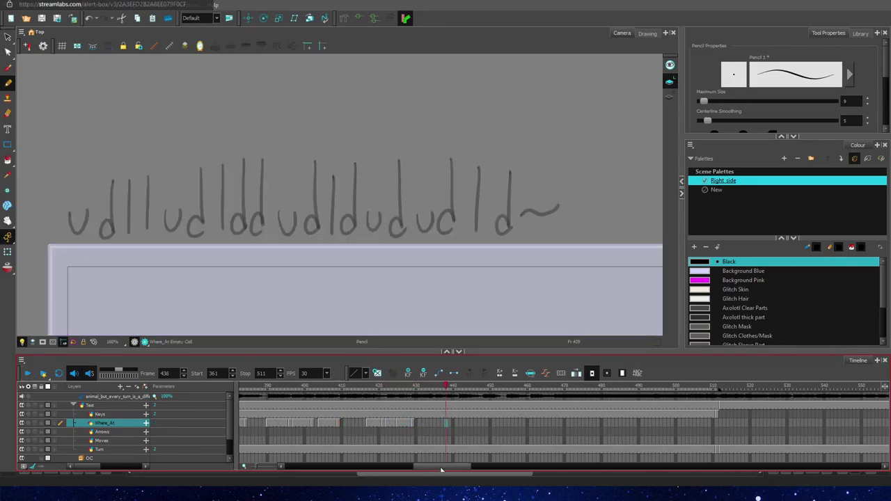
pyautogui.click(353, 424)
pyautogui.press('F5')
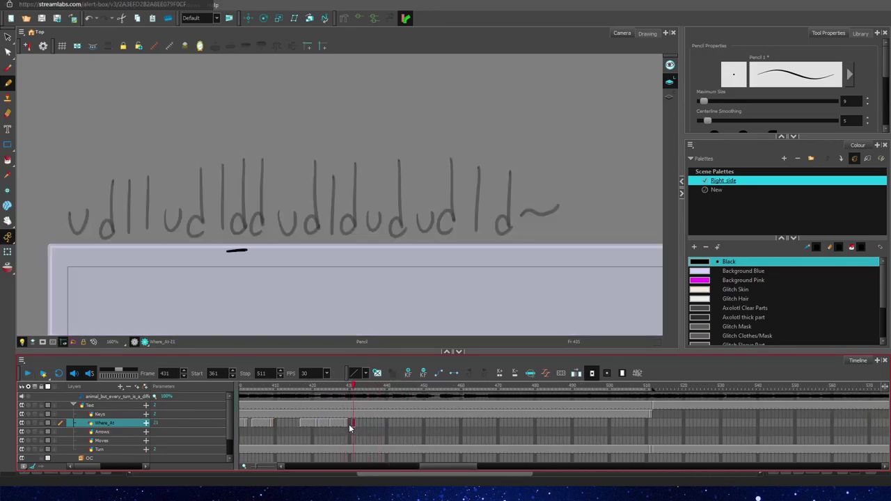
# Step: Underline the ninth letter, "d", on the Where_At layer and hold it through frame 435
pyautogui.press('.')
pyautogui.moveTo(245, 246); pyautogui.dragTo(271, 247)
pyautogui.click(368, 425)
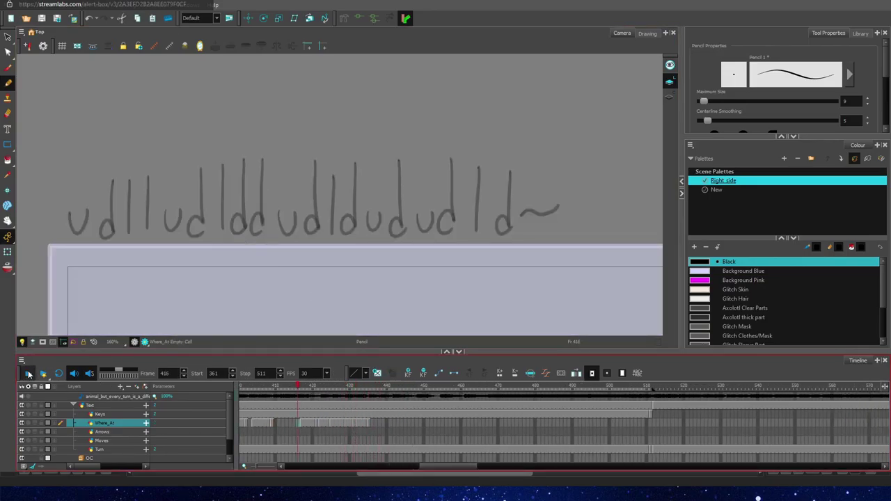
# Step: Underline the tenth letter, "u", at frame 441 on the Where_At layer and clear frames 436 through 440
pyautogui.click(392, 423)
pyautogui.moveTo(302, 247); pyautogui.dragTo(304, 247)
pyautogui.moveTo(387, 424); pyautogui.dragTo(373, 424)
pyautogui.press('Delete')
pyautogui.click(320, 423)
pyautogui.click(27, 374)
pyautogui.click(28, 374)
# Step: Check the timing against the audio and hold the tenth letter's underline through frame 447
pyautogui.click(393, 423)
pyautogui.press('.')
pyautogui.press('.')
pyautogui.press('.')
pyautogui.press('.')
pyautogui.press('.')
pyautogui.press('.')
pyautogui.click(393, 424)
pyautogui.hotkey('shift', 'Return')
pyautogui.hotkey('shift', 'Return')
pyautogui.click(415, 423)
pyautogui.hotkey('shift', 'Return')
pyautogui.hotkey('shift', 'Return')
pyautogui.click(415, 424)
pyautogui.press(',')
pyautogui.press('F5')
# Step: Underline the eleventh letter, "d", on the Where_At layer from frame 448 through 452 and clear frame 447
pyautogui.click(415, 423)
pyautogui.moveTo(298, 248); pyautogui.dragTo(325, 247)
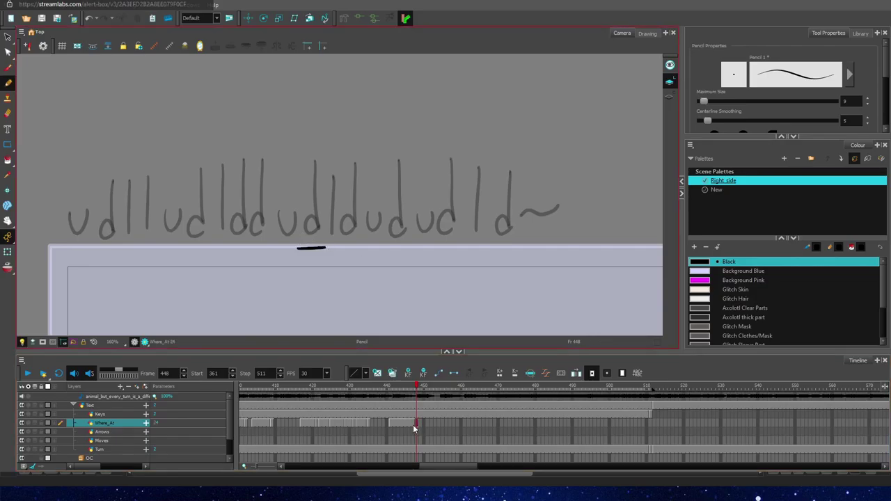
pyautogui.click(413, 424)
pyautogui.press('Delete')
pyautogui.click(417, 424)
pyautogui.click(430, 423)
pyautogui.press('F5')
pyautogui.click(416, 423)
# Step: Underline the twelfth letter, "l", on the Where_At layer at frame 454 and hold it through frame 459
pyautogui.press('.')
pyautogui.press('.')
pyautogui.press('.')
pyautogui.press('.')
pyautogui.press('.')
pyautogui.press('.')
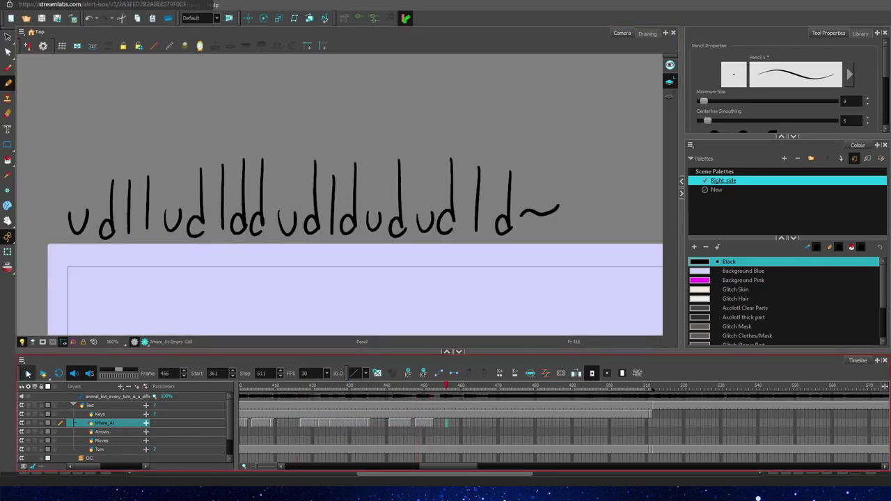
pyautogui.press('.')
pyautogui.press('.')
pyautogui.press('.')
pyautogui.press('.')
pyautogui.press('.')
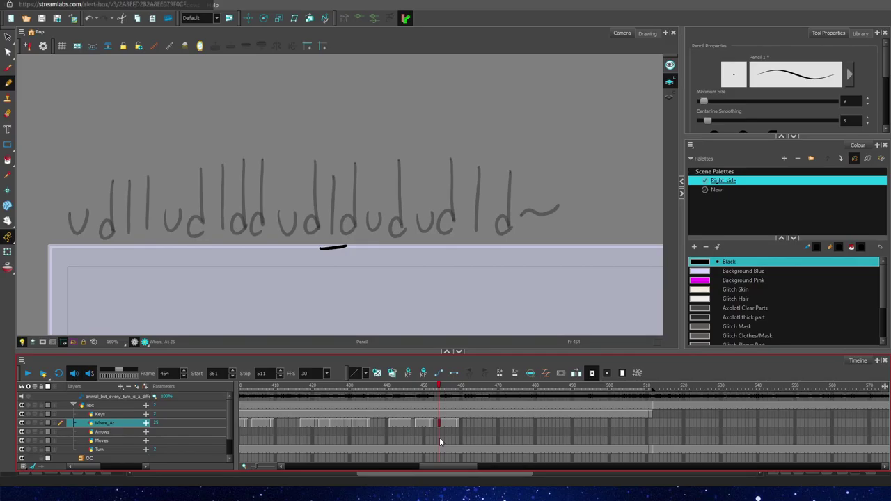
# Step: Underline the thirteenth letter, "d", on the Where_At layer at frame 461 and hold it through frame 465
pyautogui.click(464, 422)
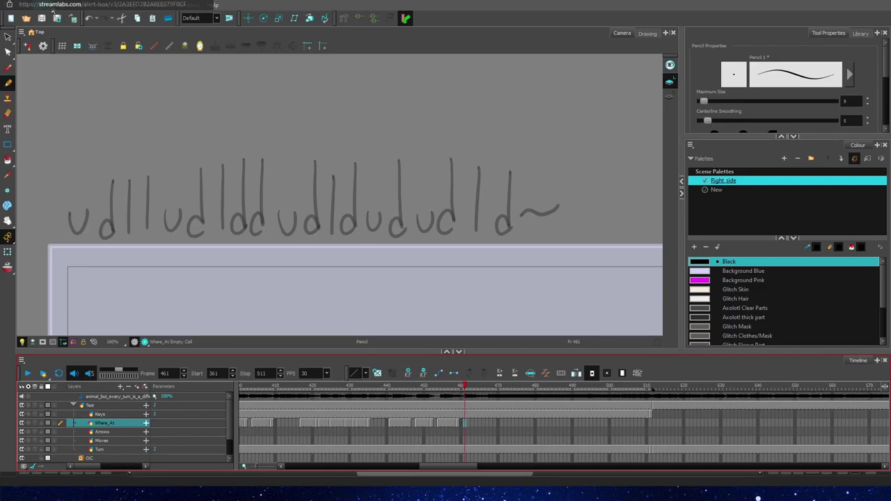
pyautogui.click(462, 424)
pyautogui.click(465, 424)
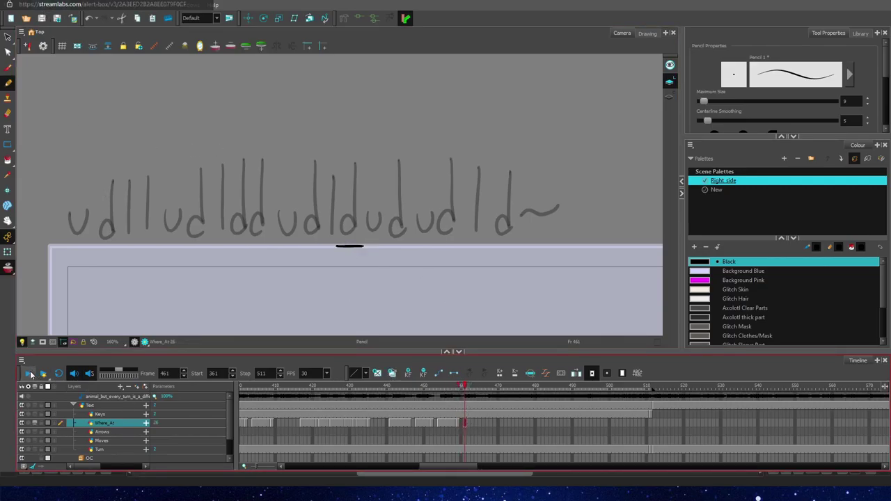
pyautogui.moveTo(468, 388)
pyautogui.mouseDown()
pyautogui.moveTo(491, 388)
pyautogui.moveTo(479, 387)
pyautogui.mouseUp()
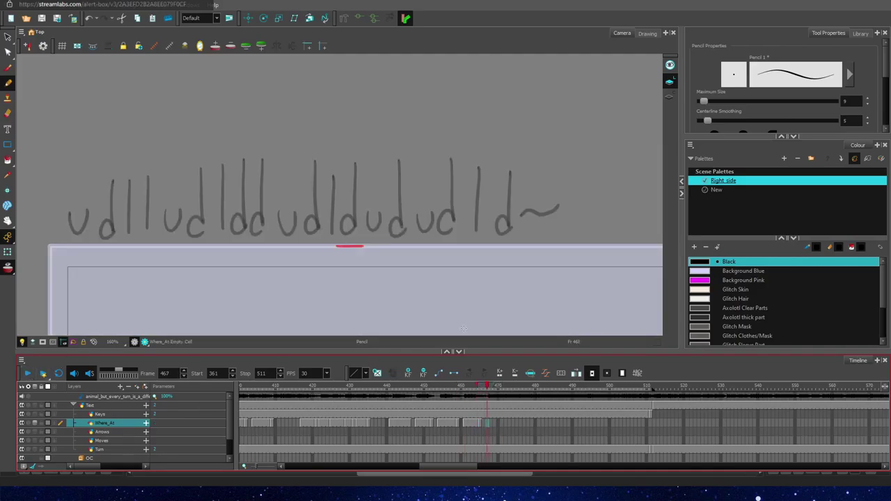
pyautogui.moveTo(359, 245); pyautogui.dragTo(380, 245)
pyautogui.click(484, 423)
pyautogui.click(488, 423)
pyautogui.click(30, 375)
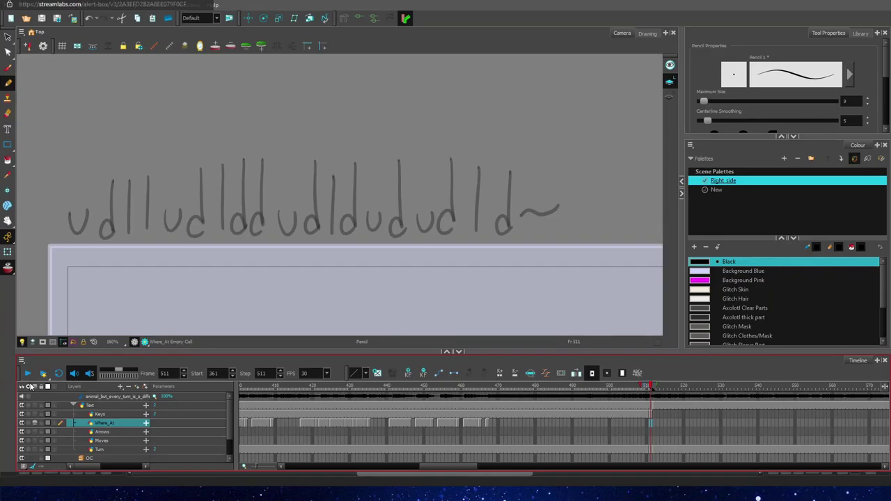
pyautogui.press('Delete')
# Step: Draw a long underline beneath the final "d" on the Where_At layer at frame 467 and hold it through frame 511
pyautogui.click(491, 422)
pyautogui.click(488, 422)
pyautogui.moveTo(481, 247); pyautogui.dragTo(531, 245)
pyautogui.click(483, 423)
pyautogui.click(488, 423)
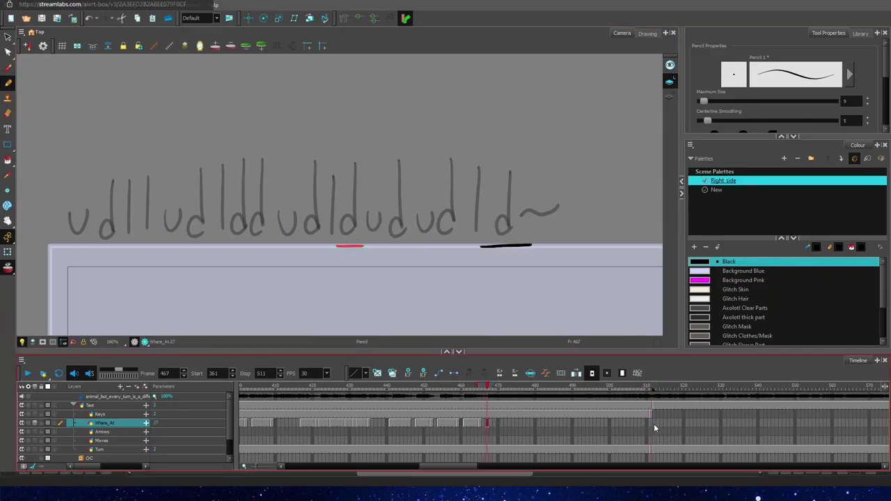
pyautogui.click(652, 423)
pyautogui.press('F5')
# Step: Play the section from frame 361 and check the underlines' timing against the audio
pyautogui.moveTo(491, 387); pyautogui.dragTo(291, 390)
pyautogui.moveTo(441, 466); pyautogui.dragTo(425, 461)
pyautogui.click(264, 414)
pyautogui.click(29, 374)
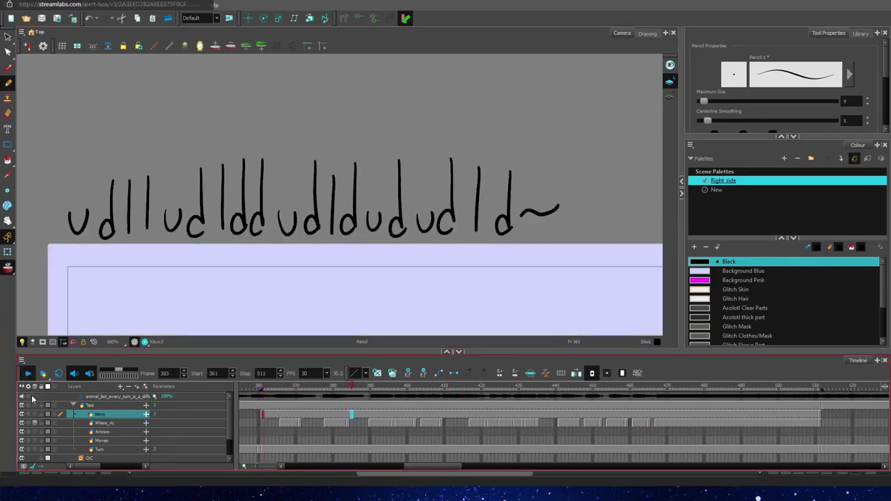
pyautogui.click(28, 373)
pyautogui.moveTo(252, 386); pyautogui.dragTo(264, 402)
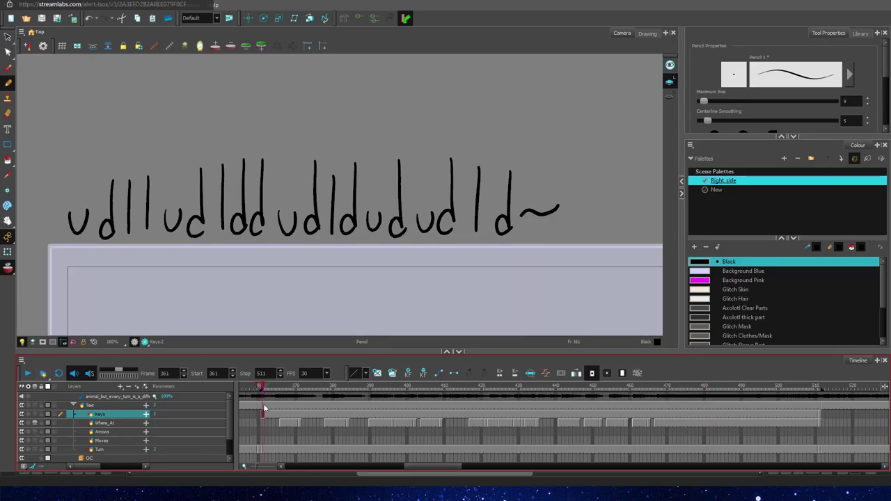
pyautogui.click(28, 374)
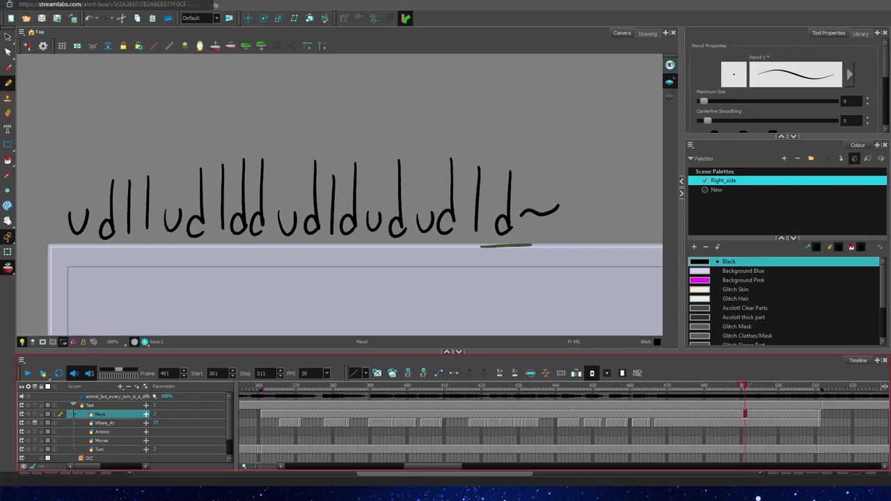
pyautogui.click(26, 375)
# Step: Switch to the Glitch bodies.mdp canvas in MediBang Paint and set the School Pen's brush size to 20
pyautogui.hotkey('alt', 'Tab')
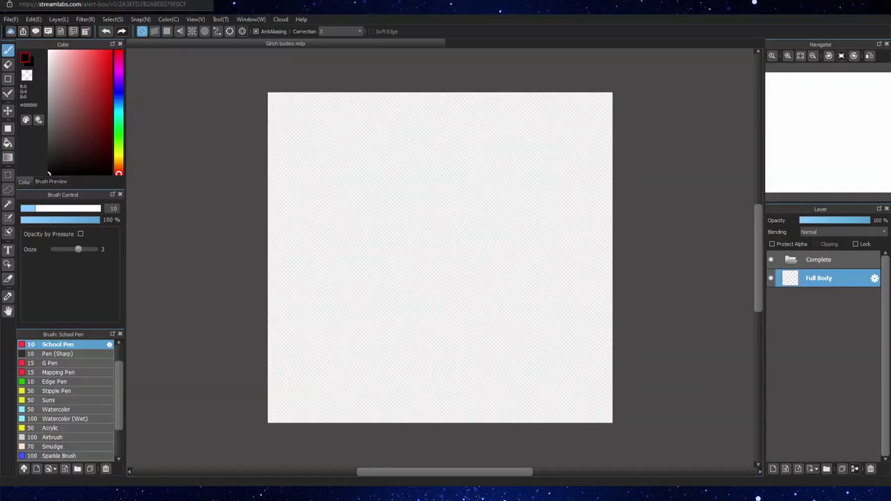
pyautogui.click(800, 56)
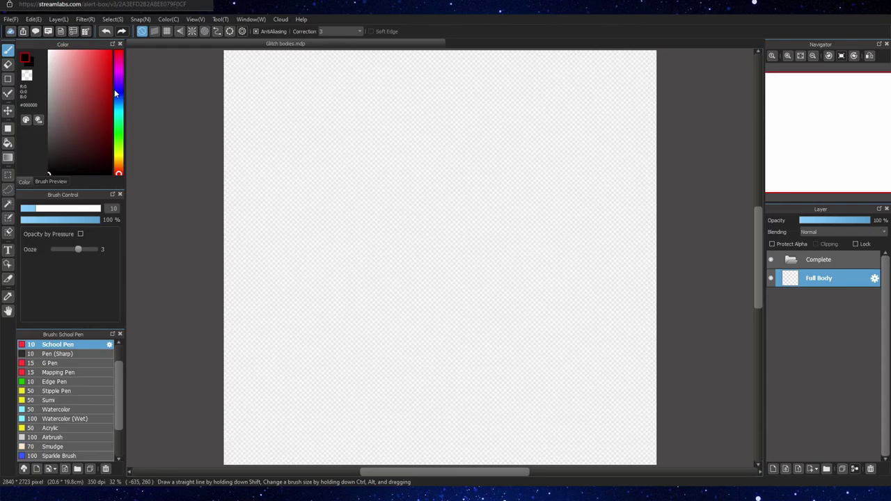
pyautogui.moveTo(479, 241); pyautogui.dragTo(423, 306)
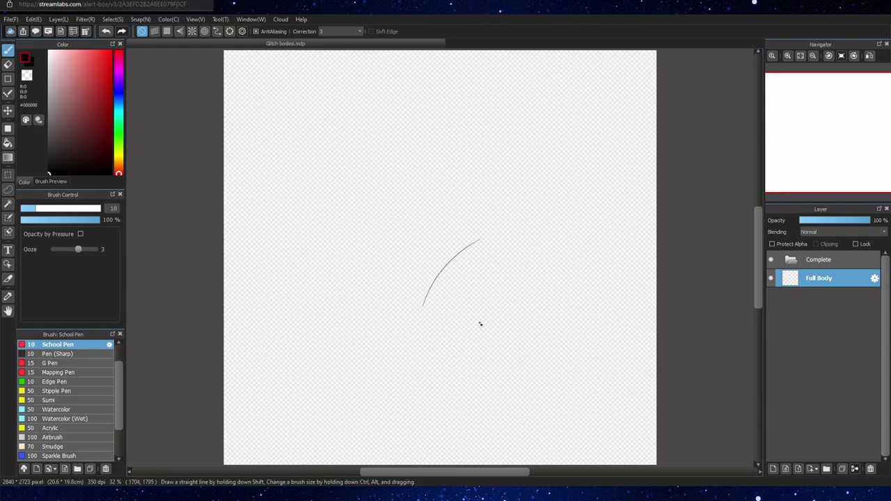
pyautogui.hotkey('ctrl', 'z')
pyautogui.click(23, 208)
pyautogui.click(52, 208)
pyautogui.moveTo(375, 270); pyautogui.dragTo(554, 350)
pyautogui.hotkey('ctrl', 'z')
# Step: Add a new layer beneath Full Body and name it Sketch
pyautogui.click(773, 468)
pyautogui.moveTo(822, 277); pyautogui.dragTo(821, 305)
pyautogui.click(870, 295)
pyautogui.write('Sketch')
pyautogui.press('Return')
# Step: Handwrite "Real Life" in the canvas's upper-left corner on the Sketch layer and underline both words
pyautogui.moveTo(230, 73); pyautogui.dragTo(236, 103)
pyautogui.moveTo(229, 76); pyautogui.dragTo(248, 98)
pyautogui.moveTo(249, 93); pyautogui.dragTo(270, 92)
pyautogui.moveTo(265, 61); pyautogui.dragTo(273, 90)
pyautogui.moveTo(232, 115); pyautogui.dragTo(250, 137)
pyautogui.moveTo(253, 107); pyautogui.dragTo(256, 133)
pyautogui.moveTo(265, 124); pyautogui.dragTo(278, 122)
pyautogui.moveTo(232, 110); pyautogui.dragTo(284, 87)
pyautogui.moveTo(234, 144); pyautogui.dragTo(280, 130)
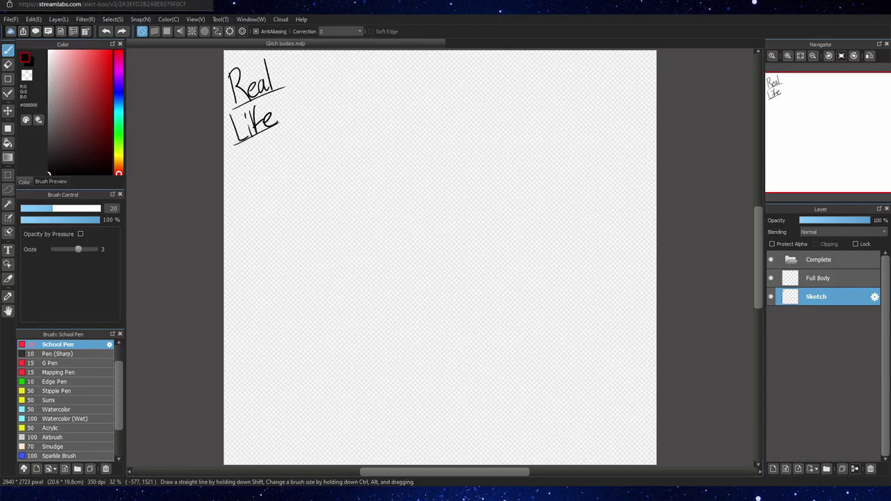
# Step: Sketch a head circle with a vertical centre line and a horizontal eye line in the canvas's upper middle
pyautogui.moveTo(411, 147)
pyautogui.mouseDown()
pyautogui.moveTo(421, 147)
pyautogui.moveTo(416, 127)
pyautogui.mouseUp()
pyautogui.hotkey('ctrl', 'z')
pyautogui.hotkey('ctrl', 'z')
pyautogui.moveTo(395, 130); pyautogui.dragTo(390, 144)
pyautogui.scroll(4, 422, 66)
pyautogui.moveTo(405, 183); pyautogui.dragTo(409, 316)
pyautogui.moveTo(346, 275); pyautogui.dragTo(493, 259)
pyautogui.hotkey('ctrl', 'z')
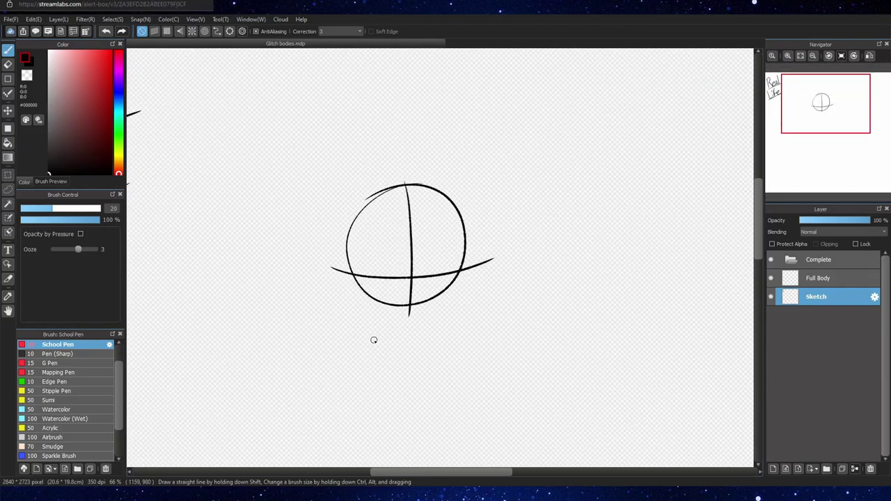
# Step: Redraw the head circle with its vertical centre line and horizontal eye line on the Sketch layer
pyautogui.hotkey('ctrl', '0')
pyautogui.hotkey('ctrl', 'z')
pyautogui.hotkey('ctrl', 'z')
pyautogui.hotkey('ctrl', 'z')
pyautogui.moveTo(430, 114)
pyautogui.mouseDown()
pyautogui.moveTo(408, 171)
pyautogui.moveTo(408, 119)
pyautogui.mouseUp()
pyautogui.moveTo(414, 107); pyautogui.dragTo(416, 175)
pyautogui.scroll(3, 438, 65)
pyautogui.hotkey('ctrl', 'z')
pyautogui.moveTo(389, 146); pyautogui.dragTo(388, 291)
pyautogui.moveTo(316, 254); pyautogui.dragTo(481, 247)
# Step: Sketch a short neck, a horizontal shoulder line and a rectangular torso beneath the head
pyautogui.moveTo(446, 278); pyautogui.dragTo(500, 161)
pyautogui.moveTo(428, 166)
pyautogui.mouseDown()
pyautogui.moveTo(429, 182)
pyautogui.moveTo(455, 180)
pyautogui.mouseUp()
pyautogui.moveTo(382, 183); pyautogui.dragTo(522, 176)
pyautogui.moveTo(397, 184); pyautogui.dragTo(400, 307)
pyautogui.moveTo(484, 179); pyautogui.dragTo(490, 315)
pyautogui.moveTo(399, 309); pyautogui.dragTo(491, 314)
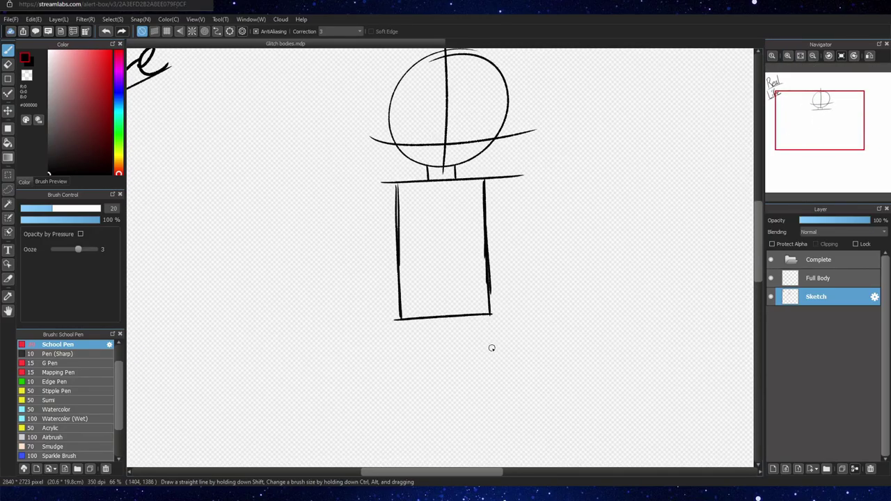
# Step: Try to sketch the figure's long straight leg lines below the torso
pyautogui.scroll(-3, 392, 232)
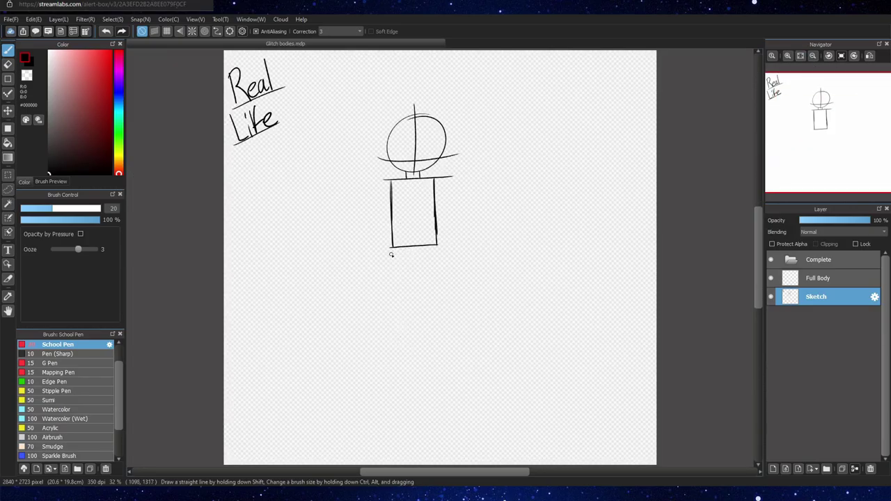
pyautogui.click(787, 56)
pyautogui.moveTo(758, 245); pyautogui.dragTo(758, 269)
pyautogui.moveTo(367, 129); pyautogui.dragTo(368, 298)
pyautogui.moveTo(397, 125); pyautogui.dragTo(403, 343)
pyautogui.moveTo(368, 293)
pyautogui.mouseDown()
pyautogui.moveTo(363, 343)
pyautogui.moveTo(395, 350)
pyautogui.moveTo(366, 345)
pyautogui.mouseUp()
pyautogui.hotkey('ctrl', 'z')
pyautogui.hotkey('ctrl', 'z')
pyautogui.moveTo(367, 338); pyautogui.dragTo(401, 339)
pyautogui.moveTo(462, 297); pyautogui.dragTo(447, 387)
# Step: Undo the entire figure sketch, including the head circle, back to the "Real Life" heading
pyautogui.hotkey('ctrl', 'z')
pyautogui.hotkey('ctrl', 'z')
pyautogui.hotkey('ctrl', 'z')
pyautogui.click(800, 55)
pyautogui.hotkey('ctrl', 'z')
pyautogui.hotkey('ctrl', 'z')
pyautogui.hotkey('ctrl', 'z')
pyautogui.hotkey('ctrl', 'z')
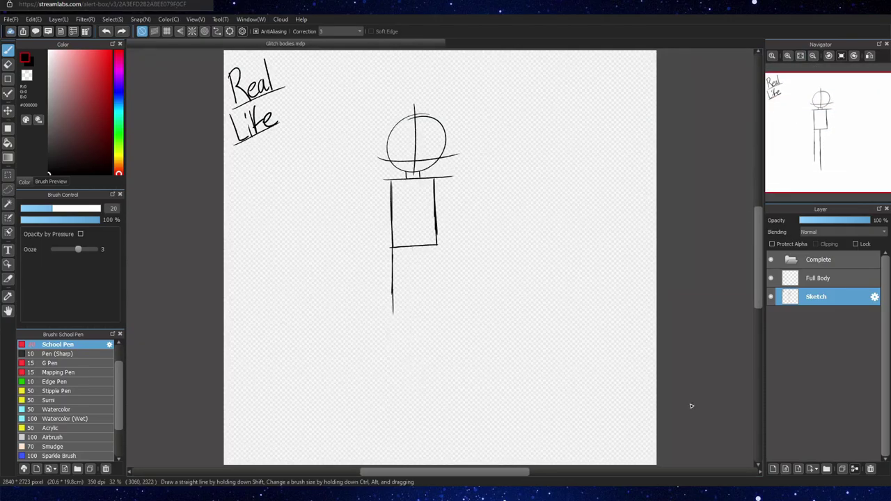
pyautogui.hotkey('ctrl', 'z')
pyautogui.hotkey('ctrl', 'z')
pyautogui.hotkey('ctrl', 'z')
pyautogui.hotkey('ctrl', 'z')
pyautogui.hotkey('ctrl', 'z')
pyautogui.hotkey('ctrl', 'z')
pyautogui.hotkey('ctrl', 'z')
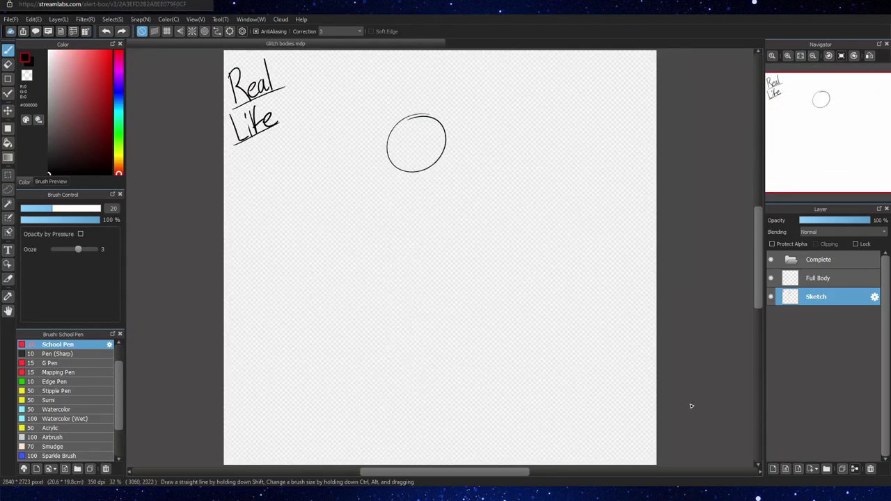
pyautogui.hotkey('ctrl', 'z')
pyautogui.moveTo(397, 358); pyautogui.dragTo(454, 359)
pyautogui.hotkey('ctrl', 'z')
pyautogui.hotkey('ctrl', 'z')
# Step: Sketch a large tilted rectangle across the canvas's lower half as the drawing tablet's screen
pyautogui.moveTo(444, 223)
pyautogui.mouseDown()
pyautogui.moveTo(303, 251)
pyautogui.moveTo(509, 211)
pyautogui.mouseUp()
pyautogui.hotkey('ctrl', 'z')
pyautogui.moveTo(296, 251); pyautogui.dragTo(324, 395)
pyautogui.moveTo(511, 211); pyautogui.dragTo(555, 335)
pyautogui.moveTo(323, 395)
pyautogui.mouseDown()
pyautogui.moveTo(542, 352)
pyautogui.moveTo(465, 359)
pyautogui.mouseUp()
pyautogui.hotkey('ctrl', 'z')
pyautogui.moveTo(523, 346)
pyautogui.mouseDown()
pyautogui.moveTo(327, 395)
pyautogui.moveTo(416, 376)
pyautogui.mouseUp()
pyautogui.click(787, 55)
pyautogui.moveTo(758, 255); pyautogui.dragTo(758, 275)
pyautogui.moveTo(205, 155); pyautogui.dragTo(228, 305)
pyautogui.moveTo(218, 258); pyautogui.dragTo(246, 400)
pyautogui.moveTo(204, 155); pyautogui.dragTo(271, 137)
pyautogui.hotkey('ctrl', 'z')
pyautogui.hotkey('ctrl', 'z')
pyautogui.hotkey('ctrl', 'z')
# Step: Sketch the left, top and right edges of the tablet's outer frame just outside the screen rectangle
pyautogui.moveTo(204, 156); pyautogui.dragTo(222, 284)
pyautogui.moveTo(219, 235); pyautogui.dragTo(241, 361)
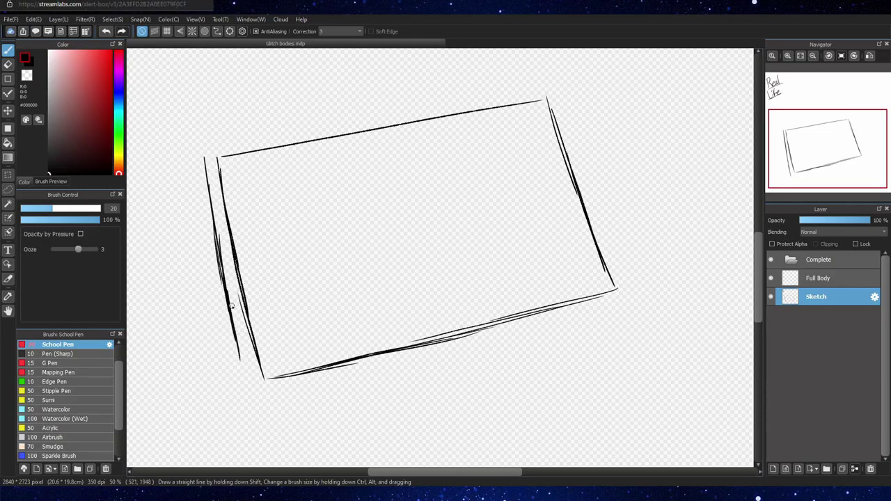
pyautogui.moveTo(232, 306); pyautogui.dragTo(249, 394)
pyautogui.moveTo(203, 149); pyautogui.dragTo(546, 87)
pyautogui.moveTo(548, 89); pyautogui.dragTo(585, 183)
pyautogui.moveTo(570, 143); pyautogui.dragTo(620, 275)
pyautogui.moveTo(601, 232)
pyautogui.mouseDown()
pyautogui.moveTo(631, 298)
pyautogui.moveTo(587, 316)
pyautogui.mouseUp()
pyautogui.hotkey('ctrl', 'z')
# Step: Sketch the outer frame's bottom edge parallel to the screen and close its lower-left corner
pyautogui.moveTo(623, 298); pyautogui.dragTo(474, 347)
pyautogui.hotkey('ctrl', 'z')
pyautogui.hotkey('ctrl', 'z')
pyautogui.moveTo(550, 324); pyautogui.dragTo(391, 372)
pyautogui.moveTo(443, 359); pyautogui.dragTo(250, 408)
pyautogui.moveTo(241, 352); pyautogui.dragTo(254, 408)
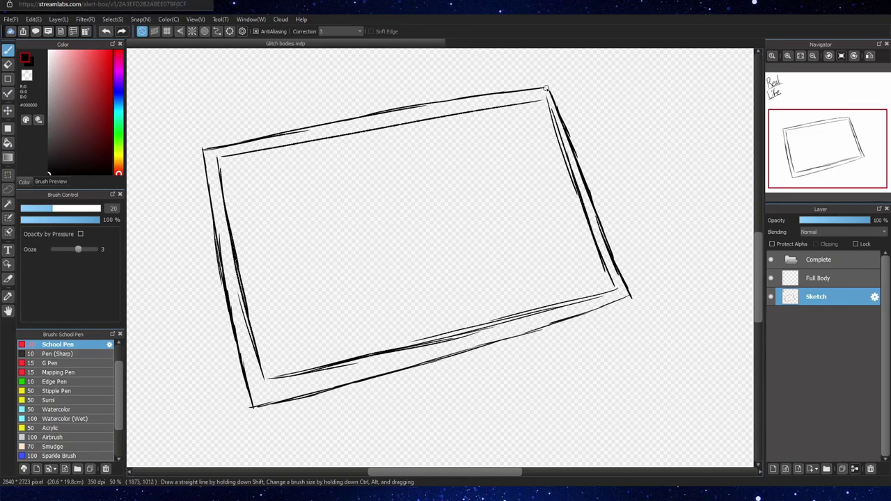
# Step: Widen the frame on its left side with new outer lines and erase the old left and top edges
pyautogui.moveTo(547, 89)
pyautogui.mouseDown()
pyautogui.moveTo(326, 115)
pyautogui.moveTo(189, 165)
pyautogui.moveTo(235, 411)
pyautogui.mouseUp()
pyautogui.moveTo(235, 411); pyautogui.dragTo(284, 398)
pyautogui.press('e')
pyautogui.click(78, 208)
pyautogui.moveTo(210, 158); pyautogui.dragTo(249, 400)
pyautogui.moveTo(208, 148)
pyautogui.mouseDown()
pyautogui.moveTo(465, 109)
pyautogui.moveTo(394, 104)
pyautogui.mouseUp()
pyautogui.press('b')
# Step: Draw six small square buttons down the frame's left border, three near the top and three near the bottom
pyautogui.click(788, 55)
pyautogui.moveTo(811, 154); pyautogui.dragTo(816, 149)
pyautogui.moveTo(204, 147); pyautogui.dragTo(208, 170)
pyautogui.moveTo(204, 146)
pyautogui.mouseDown()
pyautogui.moveTo(231, 143)
pyautogui.moveTo(209, 170)
pyautogui.mouseUp()
pyautogui.moveTo(208, 181); pyautogui.dragTo(212, 208)
pyautogui.moveTo(214, 225); pyautogui.dragTo(219, 252)
pyautogui.moveTo(249, 396); pyautogui.dragTo(254, 422)
pyautogui.moveTo(277, 390); pyautogui.dragTo(257, 421)
pyautogui.hotkey('ctrl', 'z')
pyautogui.moveTo(241, 364)
pyautogui.mouseDown()
pyautogui.moveTo(245, 387)
pyautogui.moveTo(271, 382)
pyautogui.mouseUp()
pyautogui.moveTo(260, 347); pyautogui.dragTo(259, 344)
# Step: Sketch a slanted stand leg behind the tablet's left edge and a horizontal base line at its foot
pyautogui.scroll(-1, 292, 388)
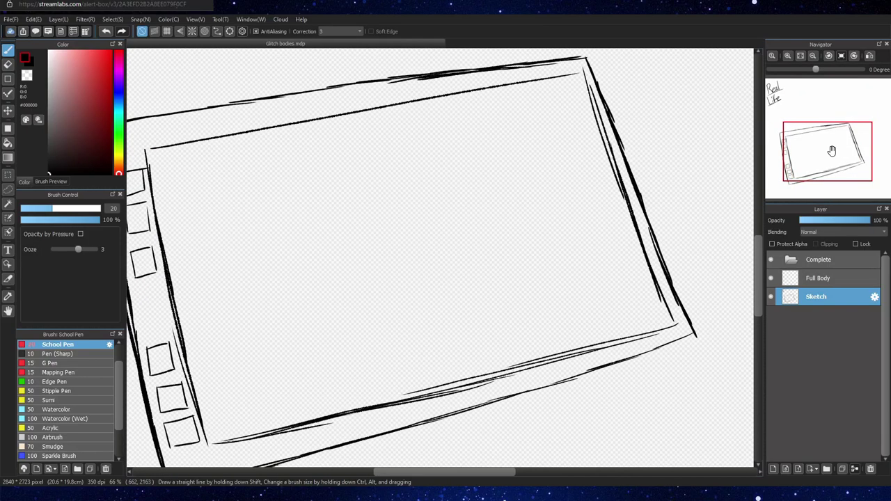
pyautogui.scroll(-1, 277, 282)
pyautogui.moveTo(278, 281); pyautogui.dragTo(265, 376)
pyautogui.click(787, 56)
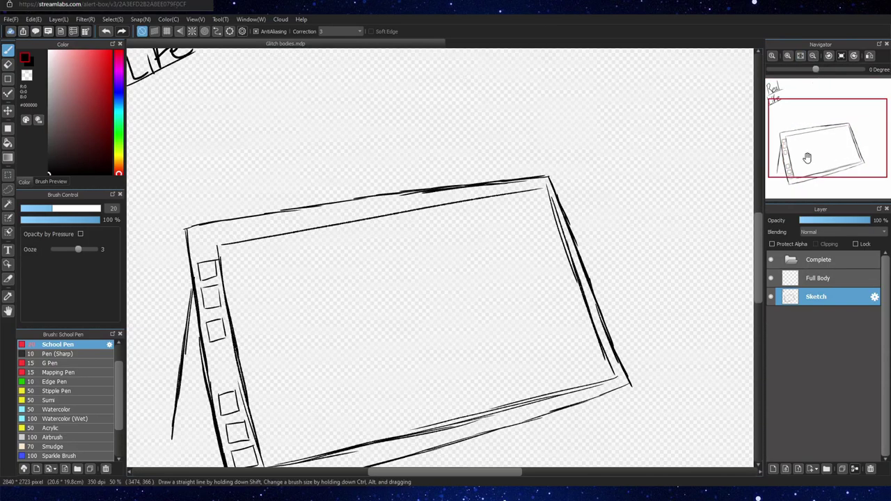
pyautogui.moveTo(806, 157); pyautogui.dragTo(802, 164)
pyautogui.moveTo(362, 315); pyautogui.dragTo(297, 312)
# Step: Handwrite a name in the canvas's lower-left corner beneath the tablet
pyautogui.moveTo(265, 378); pyautogui.dragTo(287, 403)
pyautogui.moveTo(307, 384); pyautogui.dragTo(309, 405)
pyautogui.moveTo(313, 376)
pyautogui.mouseDown()
pyautogui.moveTo(324, 399)
pyautogui.moveTo(313, 407)
pyautogui.mouseUp()
pyautogui.hotkey('ctrl', 'z')
pyautogui.hotkey('ctrl', 'z')
pyautogui.hotkey('ctrl', 'z')
pyautogui.hotkey('ctrl', 'z')
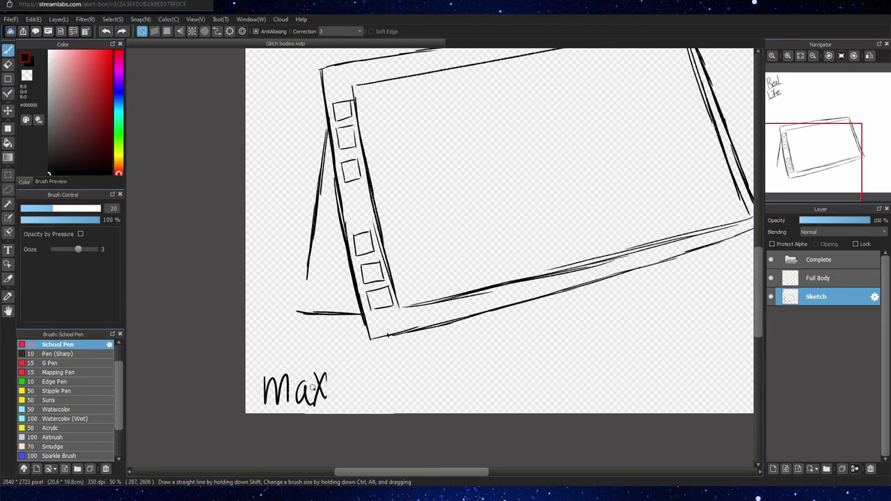
pyautogui.moveTo(346, 377); pyautogui.dragTo(347, 377)
pyautogui.moveTo(362, 357); pyautogui.dragTo(363, 400)
pyautogui.moveTo(374, 374); pyautogui.dragTo(375, 375)
pyautogui.moveTo(390, 355); pyautogui.dragTo(387, 401)
pyautogui.moveTo(385, 385); pyautogui.dragTo(400, 382)
pyautogui.moveTo(403, 354); pyautogui.dragTo(401, 401)
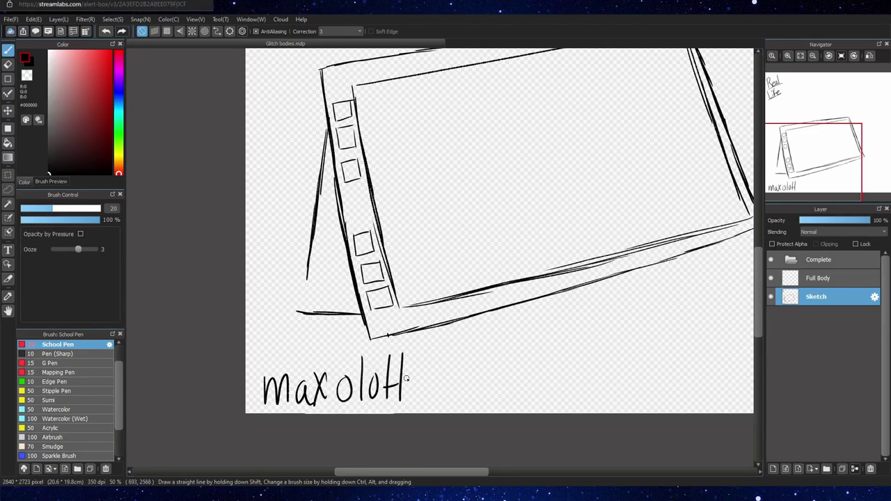
# Step: Undo all the handwriting beneath the tablet
pyautogui.hotkey('ctrl', 'z')
pyautogui.hotkey('ctrl', 'z')
pyautogui.hotkey('ctrl', 'z')
pyautogui.hotkey('ctrl', 'z')
pyautogui.hotkey('ctrl', 'z')
pyautogui.hotkey('ctrl', 'z')
pyautogui.hotkey('ctrl', 'z')
pyautogui.hotkey('ctrl', 'z')
pyautogui.hotkey('ctrl', 'z')
pyautogui.hotkey('ctrl', 'z')
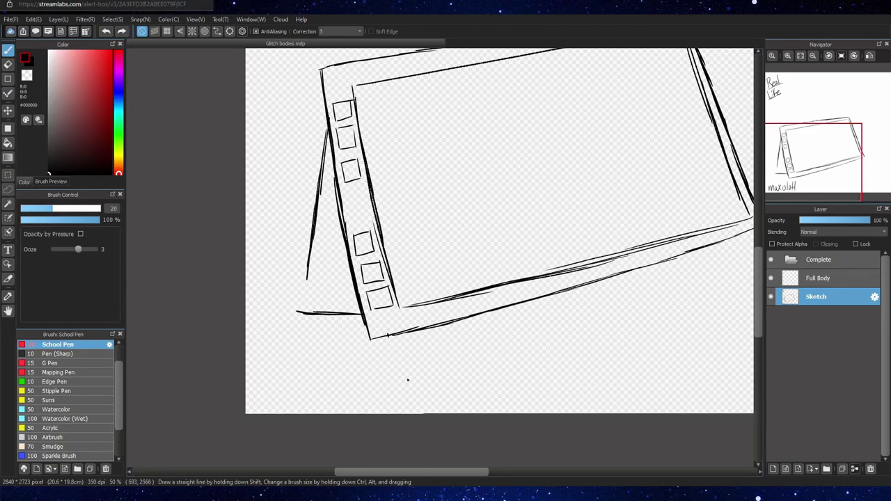
# Step: Try to sketch the stand's second leg and its foot behind the tablet's left edge
pyautogui.moveTo(333, 148); pyautogui.dragTo(317, 282)
pyautogui.moveTo(340, 261); pyautogui.dragTo(288, 298)
pyautogui.moveTo(289, 295); pyautogui.dragTo(324, 315)
pyautogui.hotkey('ctrl', 'z')
pyautogui.hotkey('ctrl', 'z')
pyautogui.hotkey('ctrl', 'z')
pyautogui.hotkey('ctrl', 'z')
pyautogui.hotkey('ctrl', 'z')
pyautogui.hotkey('ctrl', 'z')
# Step: Try a different stand foot with angled lines running back to the frame, and undo the stand lines
pyautogui.moveTo(309, 248); pyautogui.dragTo(305, 292)
pyautogui.moveTo(324, 226); pyautogui.dragTo(319, 290)
pyautogui.moveTo(305, 292); pyautogui.dragTo(344, 271)
pyautogui.moveTo(323, 286); pyautogui.dragTo(349, 264)
pyautogui.hotkey('ctrl', 'z')
pyautogui.hotkey('ctrl', 'z')
pyautogui.hotkey('ctrl', 'z')
pyautogui.hotkey('ctrl', 'z')
pyautogui.hotkey('ctrl', 'z')
pyautogui.hotkey('ctrl', 'z')
pyautogui.hotkey('ctrl', 'z')
pyautogui.hotkey('ctrl', 'z')
pyautogui.hotkey('ctrl', 'z')
# Step: Sketch the stand behind the tablet's left edge as two slanted leg lines with a short foot
pyautogui.moveTo(328, 122); pyautogui.dragTo(316, 195)
pyautogui.moveTo(313, 237)
pyautogui.mouseDown()
pyautogui.moveTo(300, 300)
pyautogui.moveTo(323, 300)
pyautogui.mouseUp()
pyautogui.moveTo(334, 164); pyautogui.dragTo(325, 228)
pyautogui.moveTo(330, 186); pyautogui.dragTo(318, 300)
pyautogui.moveTo(320, 301)
pyautogui.mouseDown()
pyautogui.moveTo(348, 244)
pyautogui.moveTo(348, 276)
pyautogui.mouseUp()
pyautogui.hotkey('ctrl', 'z')
pyautogui.hotkey('ctrl', 'z')
# Step: Draw the diagonal line from the stand's foot to the frame and a long narrow bar along the frame's lower edge
pyautogui.moveTo(648, 272); pyautogui.dragTo(558, 374)
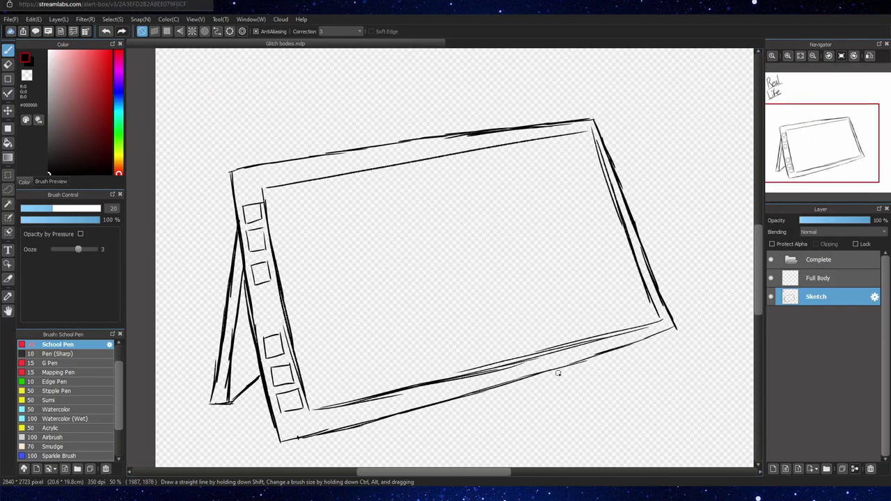
pyautogui.moveTo(232, 403); pyautogui.dragTo(263, 382)
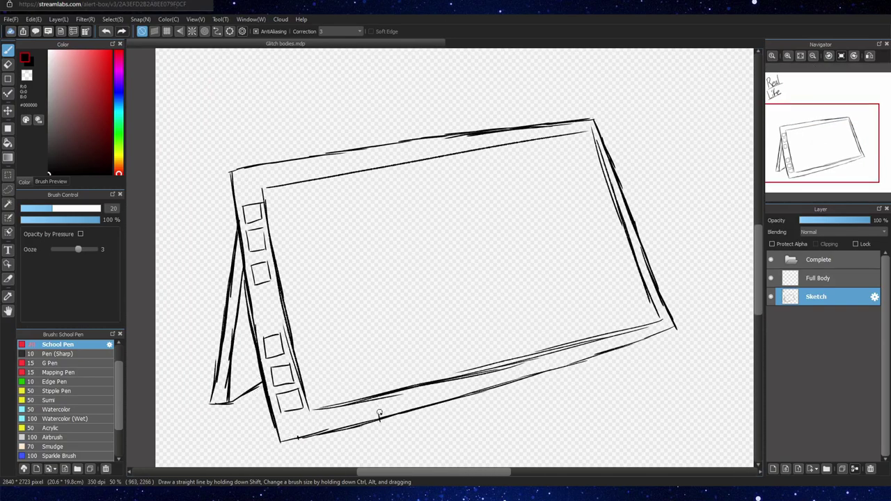
pyautogui.moveTo(379, 414)
pyautogui.mouseDown()
pyautogui.moveTo(589, 350)
pyautogui.moveTo(522, 383)
pyautogui.moveTo(381, 426)
pyautogui.mouseUp()
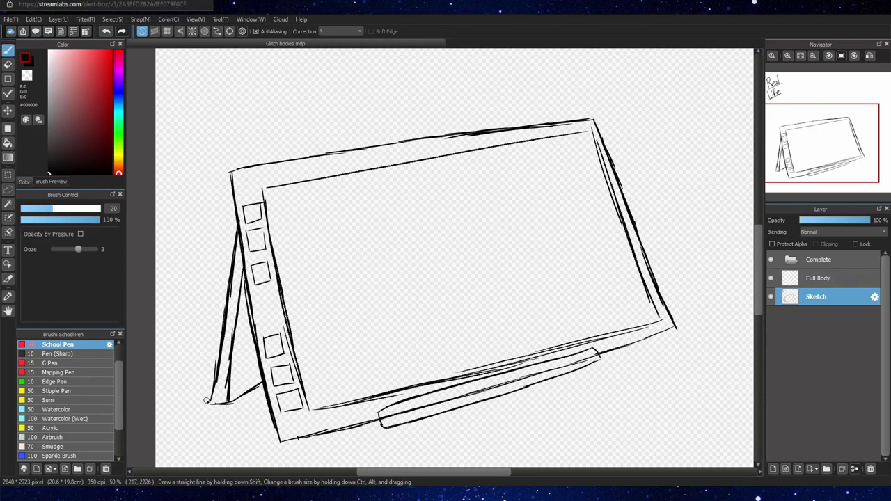
# Step: Try to sketch a curved base joining the stand's foot to the frame's lower-left corner
pyautogui.moveTo(212, 385)
pyautogui.mouseDown()
pyautogui.moveTo(194, 400)
pyautogui.moveTo(281, 444)
pyautogui.mouseUp()
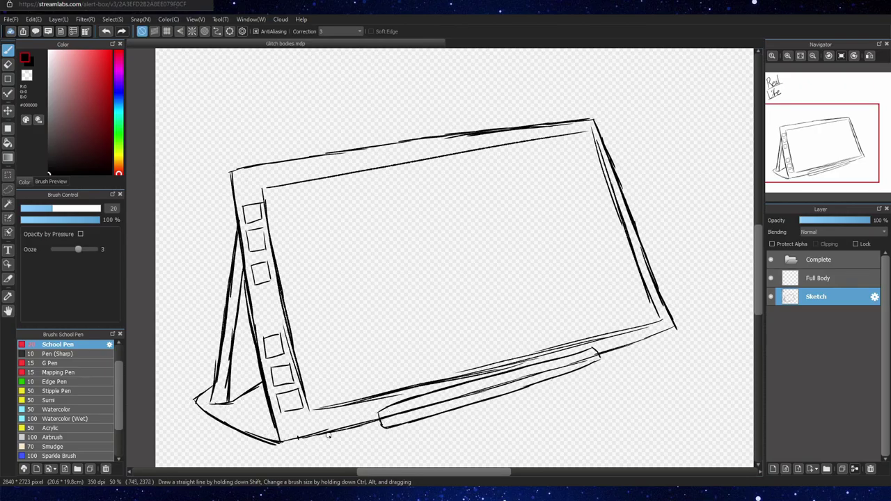
pyautogui.hotkey('ctrl', 'z')
pyautogui.hotkey('ctrl', 'z')
pyautogui.hotkey('ctrl', 'z')
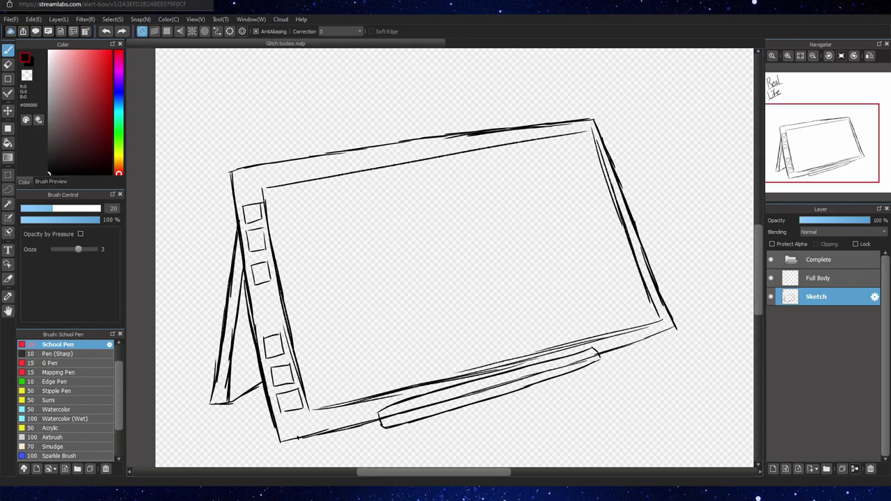
# Step: Create a folder named Sketches directly above the Sketch layer
pyautogui.click(818, 278)
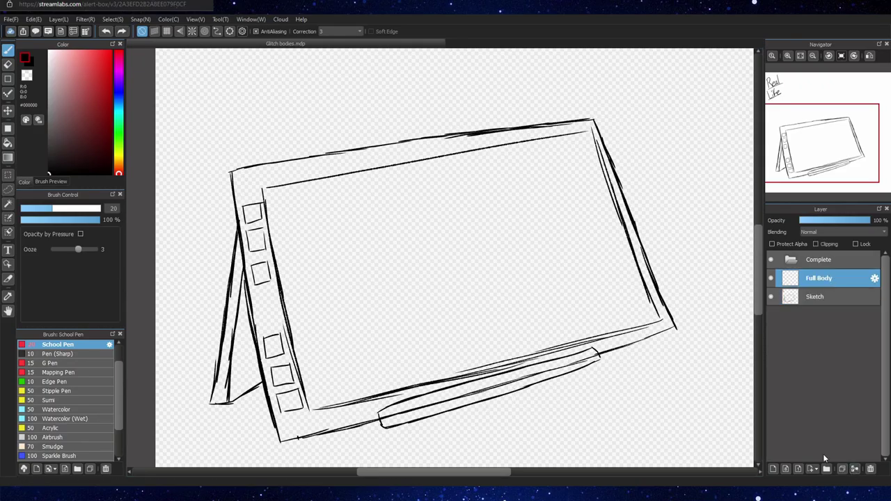
pyautogui.click(818, 297)
pyautogui.click(827, 469)
pyautogui.click(874, 296)
pyautogui.write('Sketches')
pyautogui.press('Return')
# Step: Add five new layers inside the Sketches folder
pyautogui.click(773, 470)
pyautogui.click(773, 470)
pyautogui.click(773, 469)
pyautogui.click(773, 470)
pyautogui.click(859, 366)
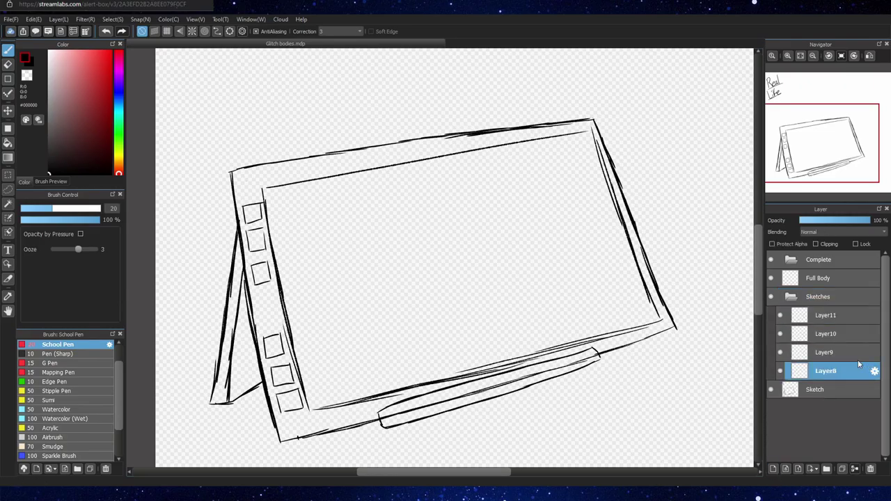
pyautogui.click(773, 470)
# Step: Name the folder's five layers Still, Left, Right, Down and Up from lowest to highest, and make Still active
pyautogui.write('Still')
pyautogui.click(875, 371)
pyautogui.write('Left')
pyautogui.click(871, 353)
pyautogui.write('RightDown')
pyautogui.click(875, 316)
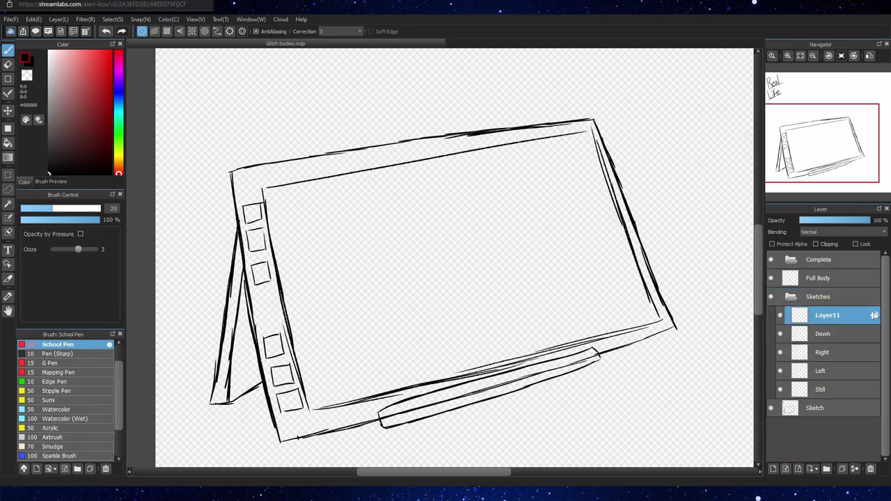
pyautogui.click(875, 315)
pyautogui.write('Up')
pyautogui.press('Return')
pyautogui.click(828, 390)
# Step: Try freehand lines across the tablet's screen, including a curve from its upper-left corner to the lower edge, and undo them
pyautogui.scroll(1, 572, 332)
pyautogui.moveTo(407, 265)
pyautogui.mouseDown()
pyautogui.moveTo(374, 271)
pyautogui.moveTo(225, 241)
pyautogui.mouseUp()
pyautogui.hotkey('ctrl', 'z')
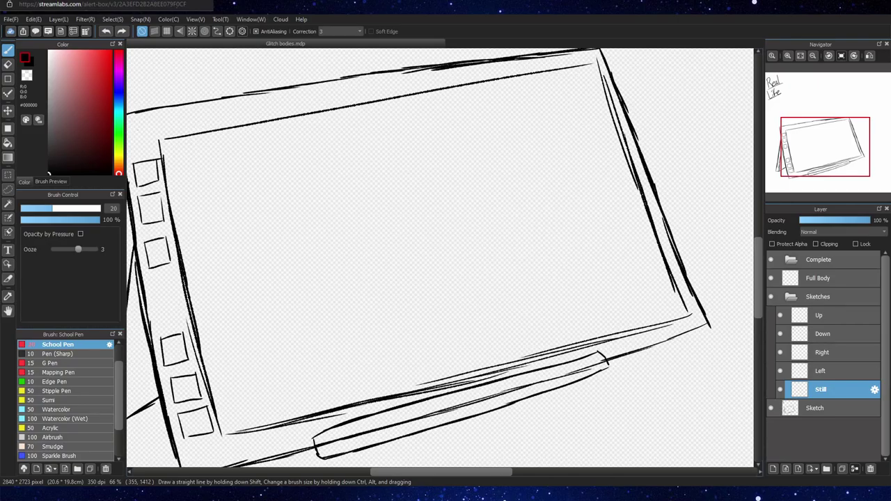
pyautogui.moveTo(194, 138)
pyautogui.mouseDown()
pyautogui.moveTo(236, 233)
pyautogui.moveTo(417, 250)
pyautogui.moveTo(407, 221)
pyautogui.mouseUp()
pyautogui.hotkey('ctrl', 'z')
pyautogui.hotkey('ctrl', 'z')
pyautogui.hotkey('ctrl', 'z')
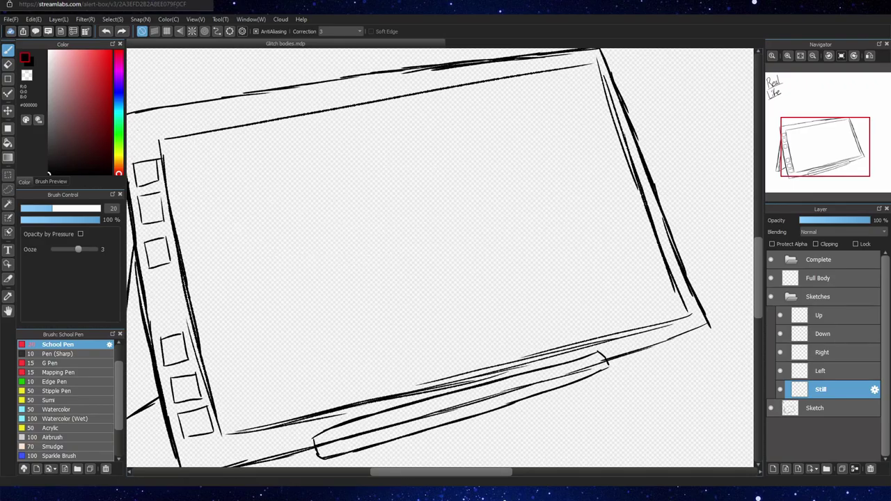
pyautogui.moveTo(161, 140)
pyautogui.mouseDown()
pyautogui.moveTo(262, 299)
pyautogui.moveTo(319, 361)
pyautogui.mouseUp()
pyautogui.moveTo(279, 312); pyautogui.dragTo(367, 402)
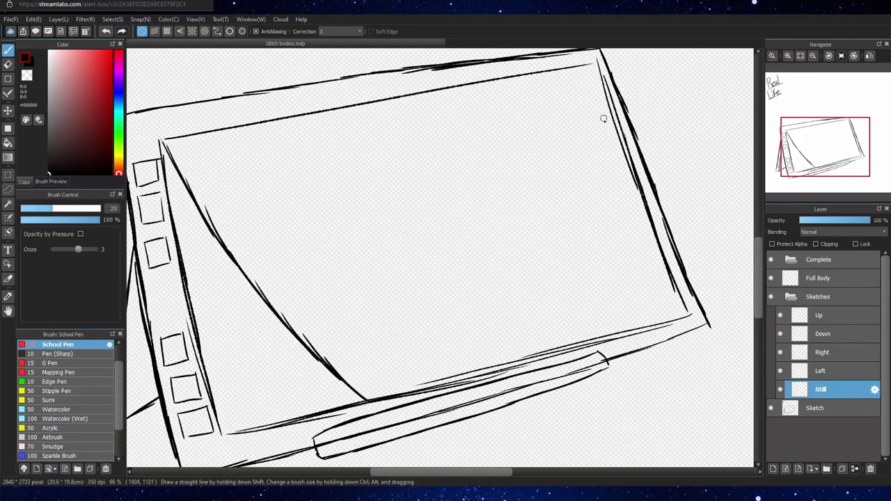
pyautogui.hotkey('ctrl', 'z')
pyautogui.hotkey('ctrl', 'z')
# Step: Try a set of crossing grid lines over the tablet's screen and a tiny circle near its lower-left corner, and undo them
pyautogui.moveTo(162, 140); pyautogui.dragTo(604, 337)
pyautogui.moveTo(202, 160)
pyautogui.mouseDown()
pyautogui.moveTo(561, 86)
pyautogui.moveTo(259, 403)
pyautogui.mouseUp()
pyautogui.moveTo(282, 176); pyautogui.dragTo(591, 106)
pyautogui.moveTo(264, 197); pyautogui.dragTo(322, 410)
pyautogui.moveTo(317, 202); pyautogui.dragTo(604, 129)
pyautogui.moveTo(332, 240); pyautogui.dragTo(377, 400)
pyautogui.hotkey('ctrl', 'z')
pyautogui.hotkey('ctrl', 'z')
pyautogui.hotkey('ctrl', 'z')
pyautogui.hotkey('ctrl', 'z')
pyautogui.hotkey('ctrl', 'z')
pyautogui.hotkey('ctrl', 'z')
pyautogui.hotkey('ctrl', 'z')
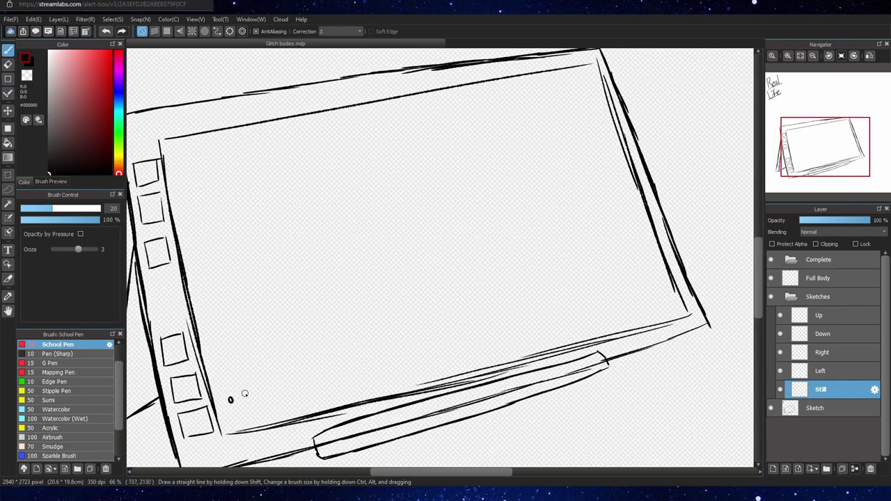
pyautogui.hotkey('ctrl', 'z')
# Step: Try a small circle and star mark on layers in a new Stars folder, and delete the folder
pyautogui.click(826, 469)
pyautogui.tripleClick(772, 469)
pyautogui.doubleClick(874, 390)
pyautogui.write('Stars')
pyautogui.click(835, 445)
pyautogui.moveTo(236, 405); pyautogui.dragTo(237, 406)
pyautogui.click(837, 427)
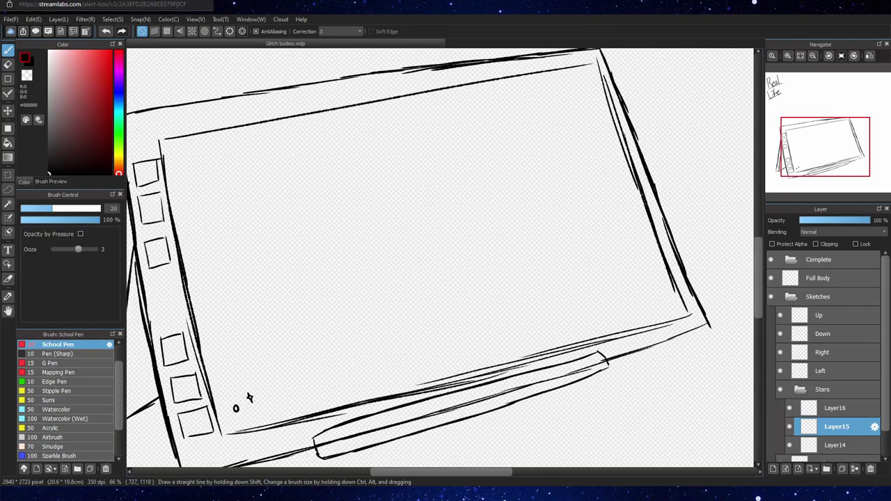
pyautogui.click(823, 390)
pyautogui.click(871, 470)
# Step: Try three wavy blobs on the Still layer across the tablet's screen, each surrounded by a parallel outer contour
pyautogui.moveTo(162, 155)
pyautogui.mouseDown()
pyautogui.moveTo(242, 160)
pyautogui.moveTo(209, 134)
pyautogui.mouseUp()
pyautogui.moveTo(364, 187)
pyautogui.mouseDown()
pyautogui.moveTo(548, 320)
pyautogui.moveTo(371, 194)
pyautogui.mouseUp()
pyautogui.moveTo(211, 385)
pyautogui.mouseDown()
pyautogui.moveTo(423, 338)
pyautogui.moveTo(286, 419)
pyautogui.mouseUp()
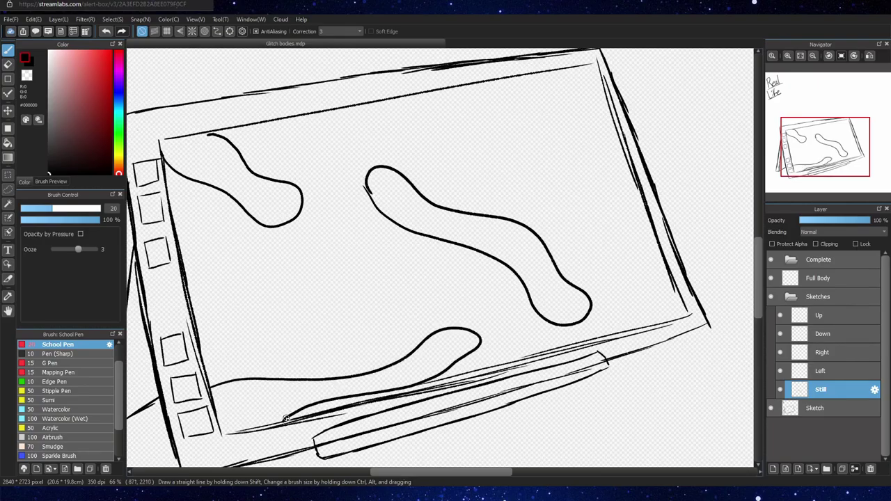
pyautogui.moveTo(206, 378); pyautogui.dragTo(472, 372)
pyautogui.moveTo(376, 150)
pyautogui.mouseDown()
pyautogui.moveTo(460, 266)
pyautogui.moveTo(508, 195)
pyautogui.moveTo(376, 150)
pyautogui.mouseUp()
pyautogui.moveTo(233, 127)
pyautogui.mouseDown()
pyautogui.moveTo(296, 233)
pyautogui.moveTo(235, 121)
pyautogui.mouseUp()
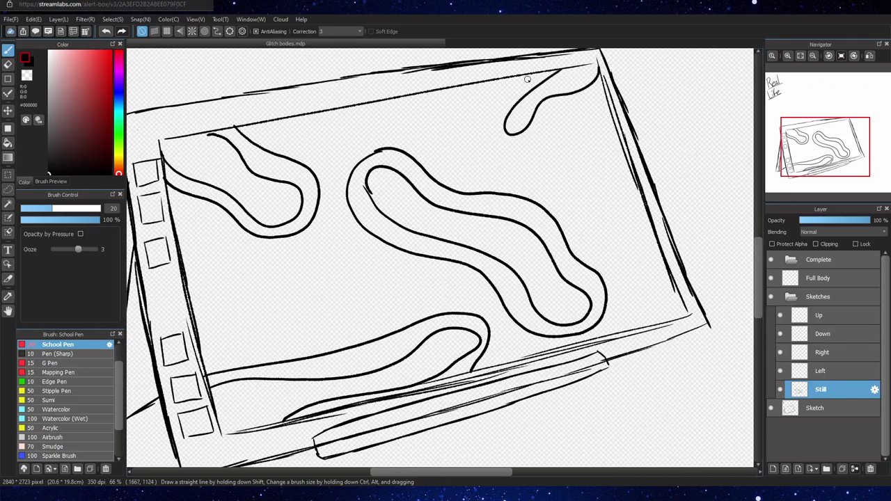
# Step: Try a double-contoured wavy blob in the screen's upper-right corner and mark the colour areas Bla, Blu and Pi
pyautogui.moveTo(560, 70); pyautogui.dragTo(598, 83)
pyautogui.hotkey('ctrl', 'z')
pyautogui.moveTo(512, 73)
pyautogui.mouseDown()
pyautogui.moveTo(578, 163)
pyautogui.moveTo(644, 205)
pyautogui.mouseUp()
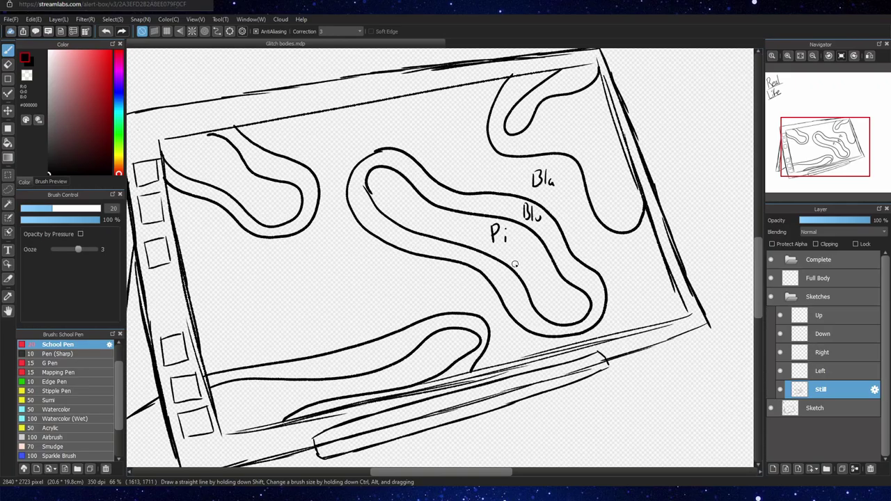
# Step: Check the tablet with the Still layer hidden, and undo all the wavy blobs and colour labels
pyautogui.click(780, 390)
pyautogui.click(784, 373)
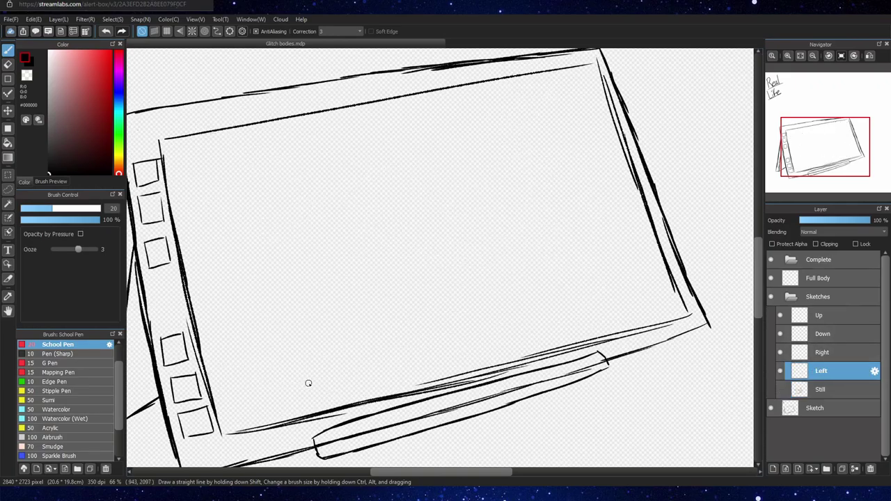
pyautogui.click(780, 389)
pyautogui.hotkey('ctrl', 'z')
pyautogui.hotkey('ctrl', 'z')
pyautogui.hotkey('ctrl', 'z')
pyautogui.hotkey('ctrl', 'z')
pyautogui.hotkey('ctrl', 'z')
pyautogui.hotkey('ctrl', 'z')
pyautogui.hotkey('ctrl', 'z')
pyautogui.hotkey('ctrl', 'z')
pyautogui.hotkey('ctrl', 'z')
pyautogui.hotkey('ctrl', 'z')
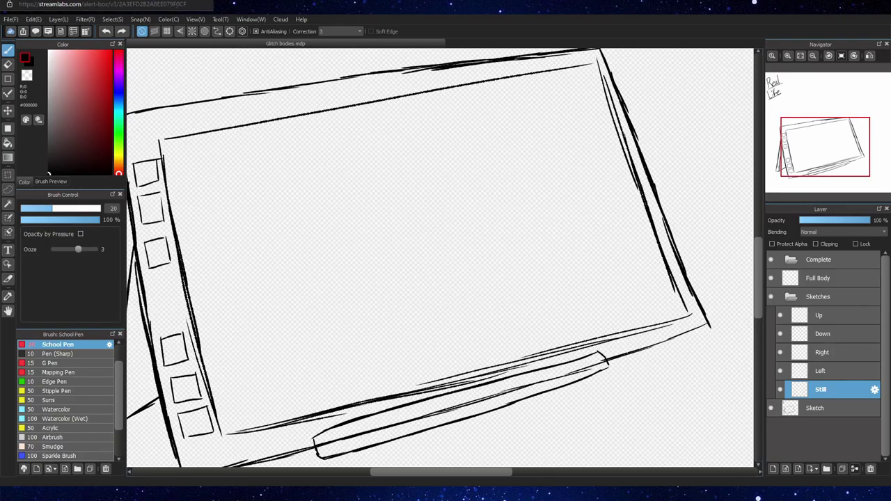
# Step: Sketch a round head with guidelines, a shoulder line and two slanted arms in the middle of the tablet's screen
pyautogui.moveTo(421, 148); pyautogui.dragTo(412, 148)
pyautogui.moveTo(404, 150)
pyautogui.mouseDown()
pyautogui.moveTo(421, 251)
pyautogui.moveTo(499, 366)
pyautogui.mouseUp()
pyautogui.moveTo(464, 243); pyautogui.dragTo(518, 357)
pyautogui.moveTo(381, 269); pyautogui.dragTo(396, 392)
# Step: Sketch the character's bangs and the left side of the hair from the crown down to the pointed lower locks
pyautogui.scroll(1, 443, 256)
pyautogui.moveTo(391, 241); pyautogui.dragTo(356, 291)
pyautogui.moveTo(424, 234); pyautogui.dragTo(485, 261)
pyautogui.moveTo(428, 181); pyautogui.dragTo(376, 255)
pyautogui.moveTo(370, 85); pyautogui.dragTo(274, 150)
pyautogui.moveTo(274, 151)
pyautogui.mouseDown()
pyautogui.moveTo(298, 156)
pyautogui.moveTo(326, 289)
pyautogui.mouseUp()
pyautogui.moveTo(357, 291); pyautogui.dragTo(392, 308)
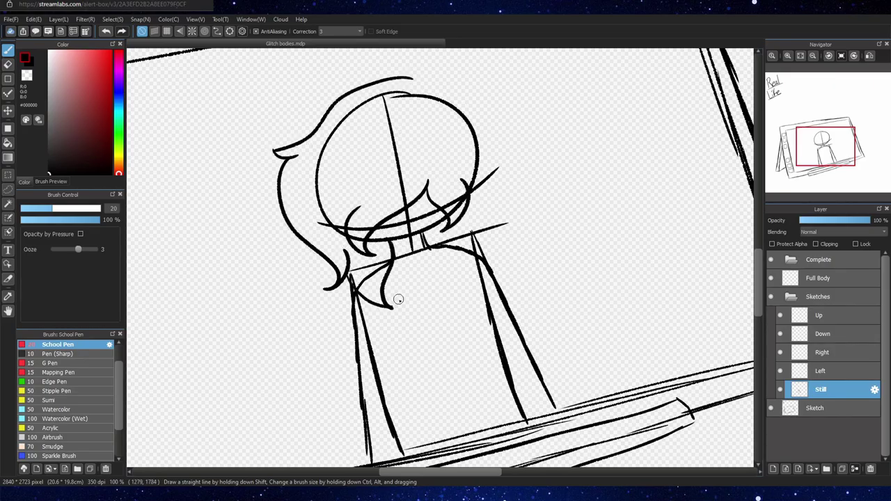
# Step: Sketch the right side of the hair from the crown down and add the pointed locks over the right shoulder
pyautogui.moveTo(411, 79); pyautogui.dragTo(519, 141)
pyautogui.moveTo(499, 148); pyautogui.dragTo(503, 263)
pyautogui.moveTo(431, 249); pyautogui.dragTo(478, 302)
pyautogui.moveTo(485, 237); pyautogui.dragTo(467, 296)
pyautogui.hotkey('ctrl', 'z')
pyautogui.moveTo(426, 234); pyautogui.dragTo(450, 283)
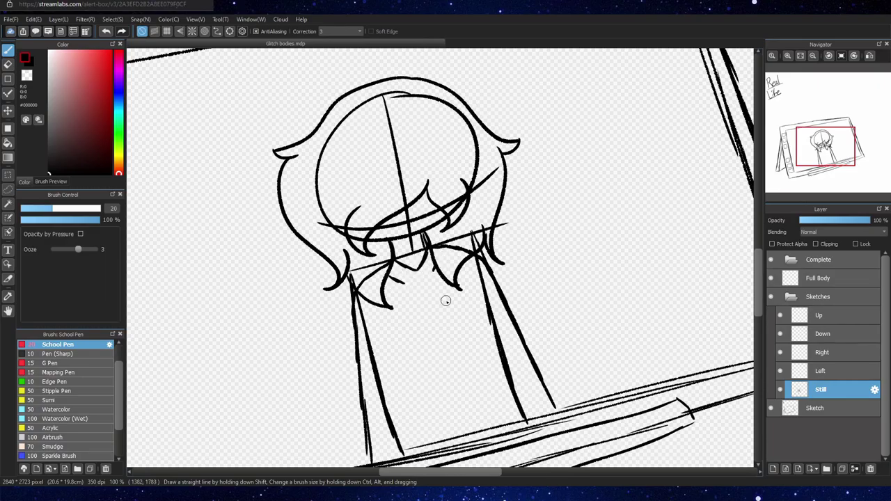
pyautogui.moveTo(418, 273); pyautogui.dragTo(465, 439)
pyautogui.hotkey('ctrl', 'z')
# Step: Switch to the rectangle shape tool and add a Glitches folder with three layers above the Still layer
pyautogui.press('m')
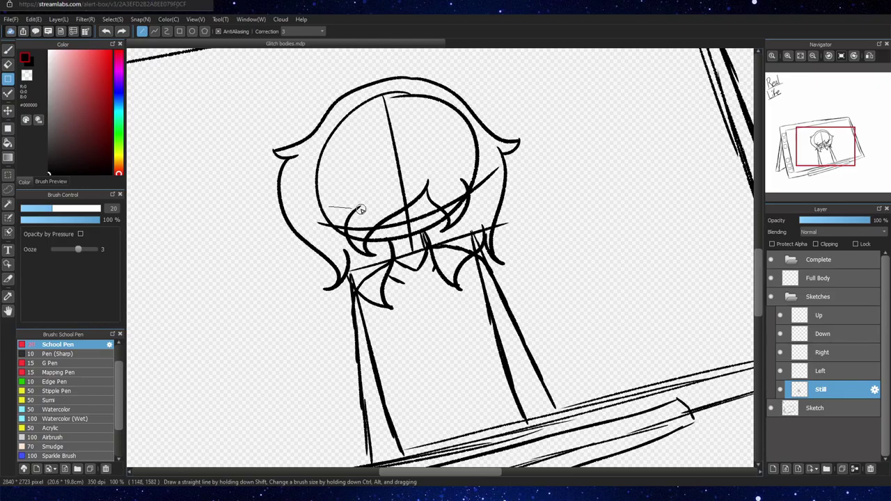
pyautogui.click(7, 78)
pyautogui.click(179, 32)
pyautogui.moveTo(284, 218); pyautogui.dragTo(383, 246)
pyautogui.hotkey('ctrl', 'z')
pyautogui.click(826, 469)
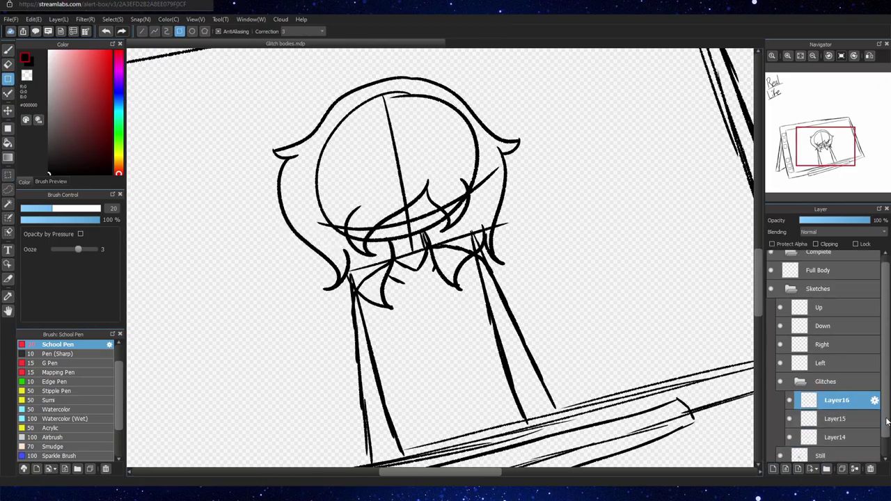
# Step: Draw a narrow rectangle on Layer14, tilt it and place it across the left side of the hair
pyautogui.moveTo(249, 298); pyautogui.dragTo(318, 314)
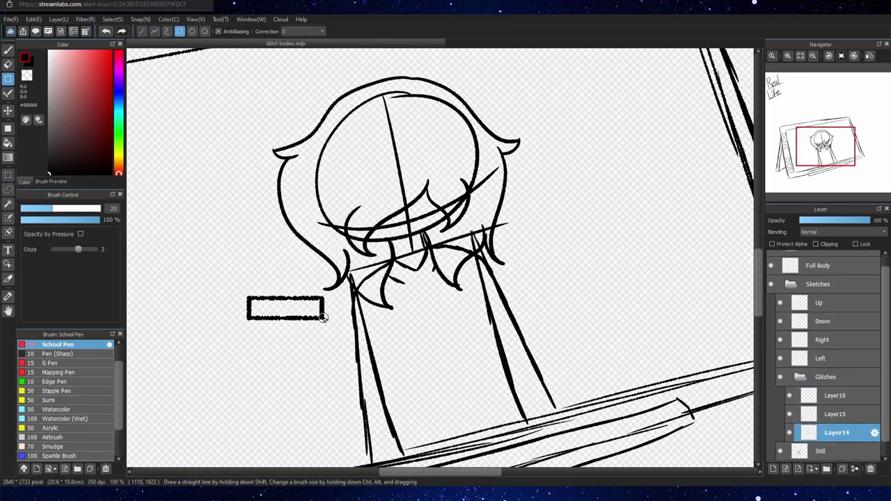
pyautogui.hotkey('ctrl', 't')
pyautogui.moveTo(337, 223); pyautogui.dragTo(297, 187)
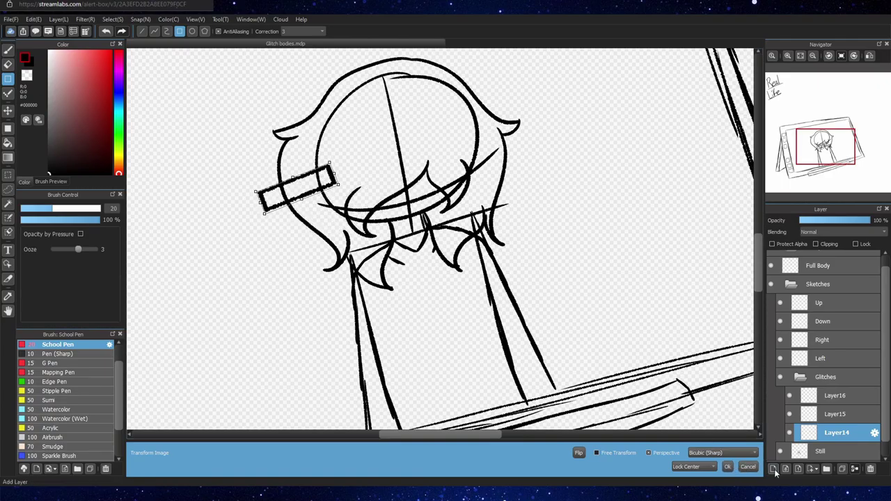
pyautogui.click(727, 467)
pyautogui.moveTo(226, 231); pyautogui.dragTo(297, 254)
pyautogui.hotkey('ctrl', 't')
pyautogui.click(749, 467)
pyautogui.hotkey('ctrl', 'z')
# Step: Draw a second narrow rectangle on Layer15, tilt it just below the first glitch bar, and merge it down
pyautogui.click(835, 414)
pyautogui.moveTo(235, 257); pyautogui.dragTo(337, 266)
pyautogui.hotkey('ctrl', 't')
pyautogui.moveTo(280, 242); pyautogui.dragTo(294, 200)
pyautogui.press('Return')
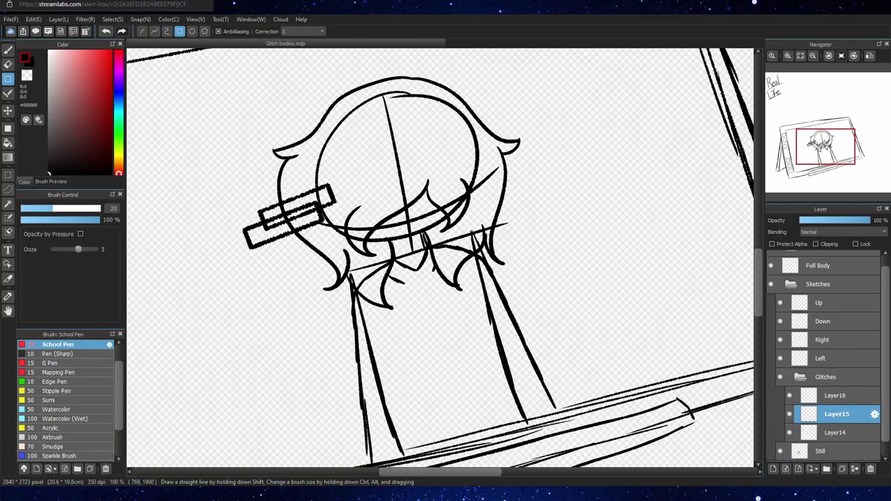
pyautogui.hotkey('ctrl', 'e')
# Step: Draw a long thin rectangle on its own layer, tilt it and place it across the right arm below the shoulder
pyautogui.click(835, 396)
pyautogui.moveTo(243, 345)
pyautogui.mouseDown()
pyautogui.moveTo(320, 363)
pyautogui.moveTo(355, 339)
pyautogui.mouseUp()
pyautogui.hotkey('ctrl', 't')
pyautogui.moveTo(319, 328); pyautogui.dragTo(530, 285)
pyautogui.press('Return')
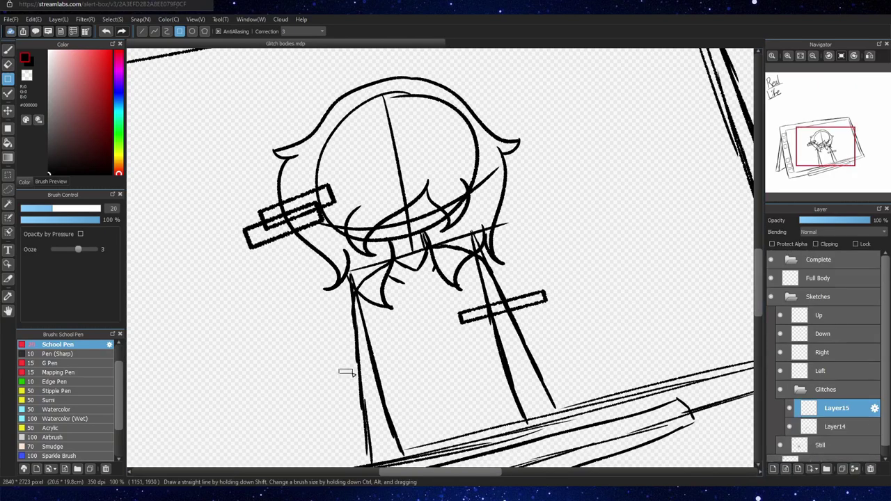
# Step: Add a shorter tilted rectangle overlapping the left end of the right arm's glitch bar
pyautogui.moveTo(381, 378); pyautogui.dragTo(381, 378)
pyautogui.hotkey('ctrl', 't')
pyautogui.moveTo(360, 356); pyautogui.dragTo(477, 294)
pyautogui.press('Return')
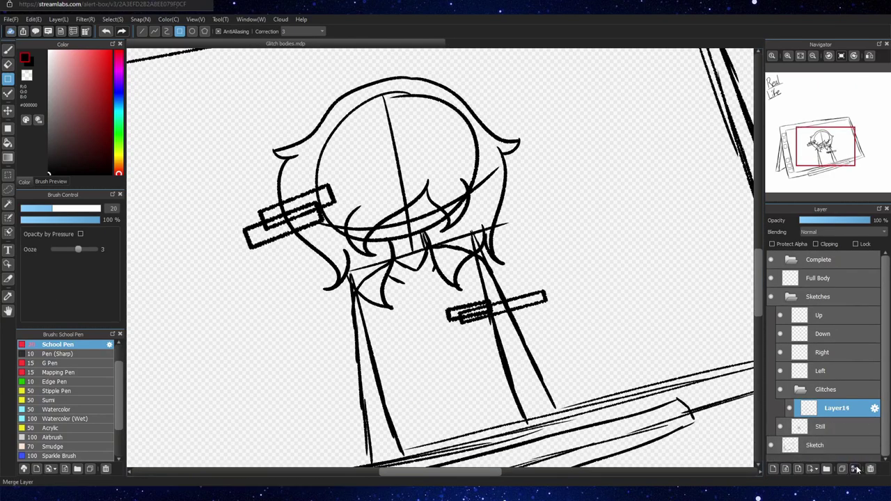
# Step: Draw a larger rectangle on a separate layer, tilt it and place it over the right shoulder above the thin bars
pyautogui.moveTo(416, 315); pyautogui.dragTo(531, 339)
pyautogui.hotkey('ctrl', 't')
pyautogui.moveTo(533, 340); pyautogui.dragTo(543, 323)
pyautogui.moveTo(493, 299)
pyautogui.mouseDown()
pyautogui.moveTo(529, 255)
pyautogui.moveTo(577, 258)
pyautogui.moveTo(529, 259)
pyautogui.mouseUp()
pyautogui.click(729, 466)
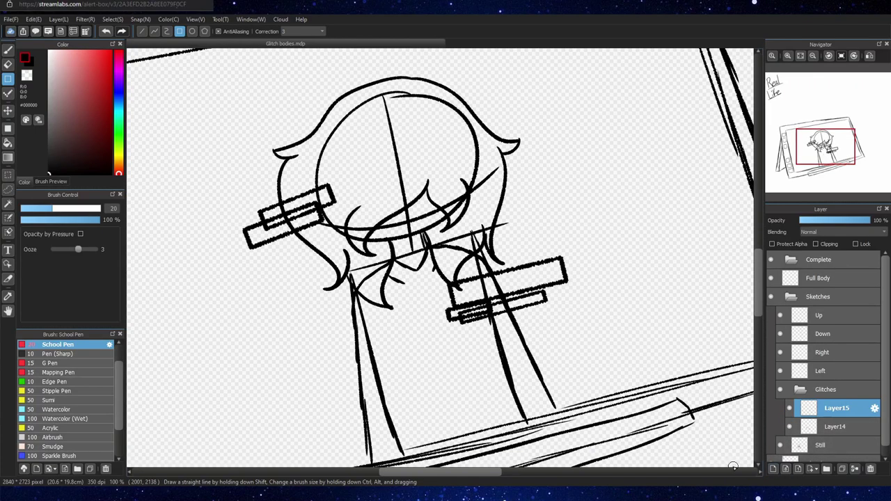
# Step: Draw a small rectangle, tilt it and place it over the bangs on the right half of the face
pyautogui.moveTo(299, 375); pyautogui.dragTo(336, 383)
pyautogui.hotkey('ctrl', 't')
pyautogui.moveTo(350, 394); pyautogui.dragTo(357, 386)
pyautogui.moveTo(322, 361)
pyautogui.mouseDown()
pyautogui.moveTo(362, 373)
pyautogui.moveTo(435, 185)
pyautogui.mouseUp()
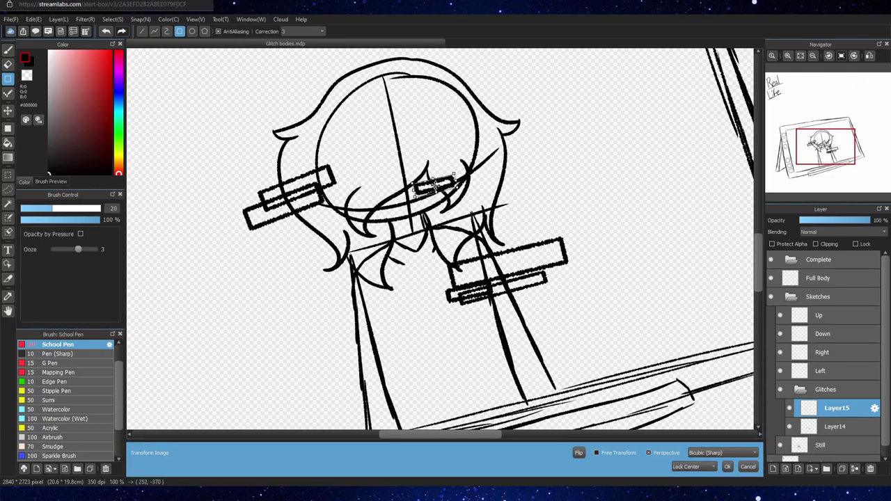
pyautogui.press('Return')
# Step: Add a longer thin tilted rectangle from the small face bar out to the right edge of the hair
pyautogui.moveTo(244, 369); pyautogui.dragTo(343, 391)
pyautogui.hotkey('ctrl', 'z')
pyautogui.hotkey('ctrl', 't')
pyautogui.moveTo(353, 374); pyautogui.dragTo(356, 362)
pyautogui.moveTo(310, 367); pyautogui.dragTo(469, 180)
pyautogui.moveTo(512, 167); pyautogui.dragTo(511, 173)
pyautogui.click(735, 465)
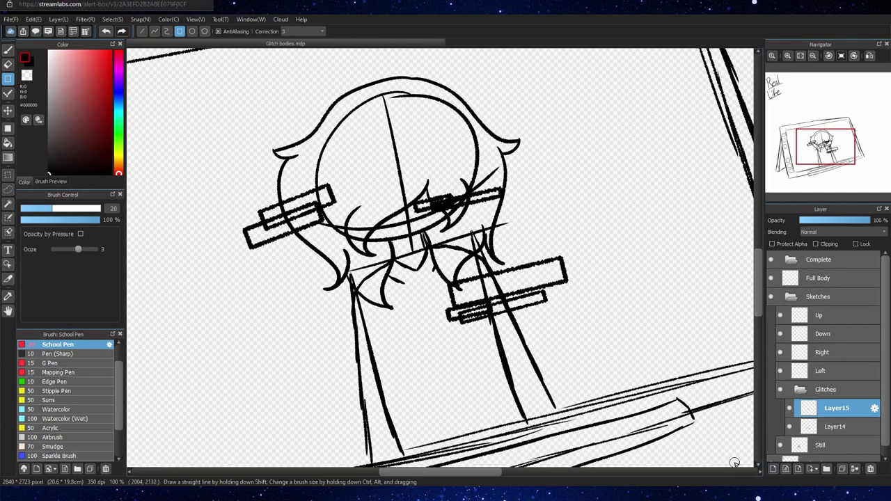
# Step: Draw a long thin rectangle, tilt and shorten it, and place it across the lower part of the left arm
pyautogui.moveTo(222, 397); pyautogui.dragTo(432, 402)
pyautogui.hotkey('ctrl', 't')
pyautogui.moveTo(383, 382); pyautogui.dragTo(454, 407)
pyautogui.moveTo(512, 405); pyautogui.dragTo(515, 382)
pyautogui.moveTo(431, 398); pyautogui.dragTo(415, 395)
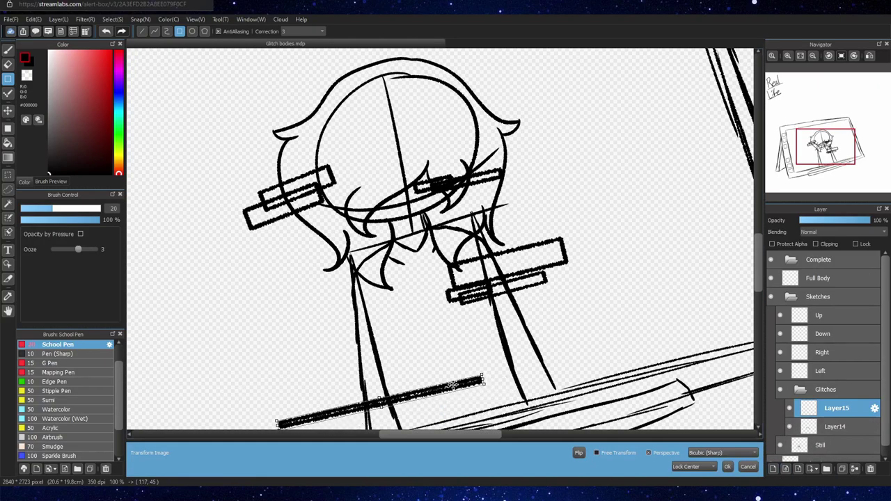
pyautogui.moveTo(485, 382); pyautogui.dragTo(411, 397)
pyautogui.moveTo(391, 400)
pyautogui.mouseDown()
pyautogui.moveTo(416, 358)
pyautogui.moveTo(409, 369)
pyautogui.mouseUp()
pyautogui.click(731, 468)
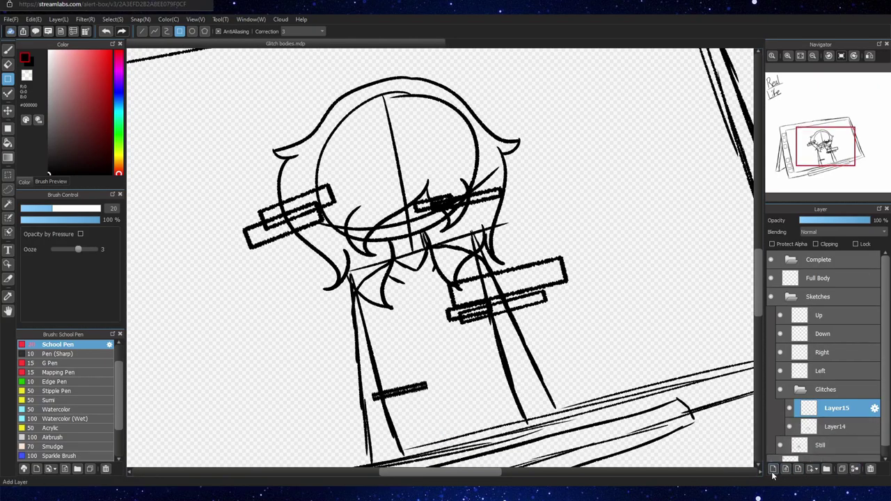
# Step: Draw a taller rectangle, tilt it and place it across the left arm, overlapping the thin glitch bar
pyautogui.moveTo(246, 391)
pyautogui.mouseDown()
pyautogui.moveTo(386, 397)
pyautogui.moveTo(362, 412)
pyautogui.mouseUp()
pyautogui.hotkey('ctrl', 't')
pyautogui.moveTo(335, 383); pyautogui.dragTo(514, 355)
pyautogui.moveTo(555, 362)
pyautogui.mouseDown()
pyautogui.moveTo(556, 344)
pyautogui.moveTo(504, 357)
pyautogui.moveTo(417, 354)
pyautogui.mouseUp()
pyautogui.press('Return')
# Step: Draw a thin rectangle, tilt and shorten it, and place it under the glitch bars on the left arm
pyautogui.moveTo(247, 409); pyautogui.dragTo(355, 416)
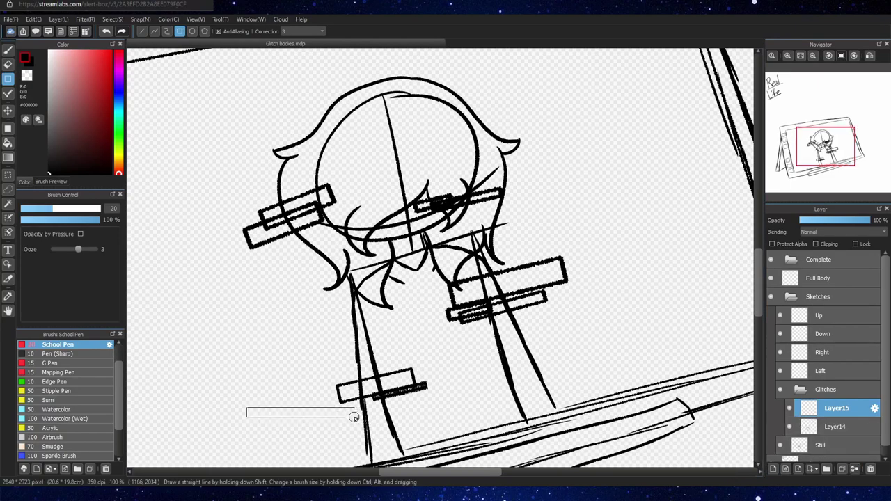
pyautogui.hotkey('ctrl', 't')
pyautogui.moveTo(548, 442); pyautogui.dragTo(550, 400)
pyautogui.moveTo(259, 391); pyautogui.dragTo(354, 393)
pyautogui.click(737, 469)
# Step: Draw a wider rectangle, tilt it and place it at the upper-left end of the glitch bars on the left arm
pyautogui.moveTo(267, 384)
pyautogui.mouseDown()
pyautogui.moveTo(396, 394)
pyautogui.moveTo(327, 400)
pyautogui.mouseUp()
pyautogui.hotkey('ctrl', 't')
pyautogui.moveTo(384, 416); pyautogui.dragTo(384, 395)
pyautogui.moveTo(301, 383); pyautogui.dragTo(354, 371)
pyautogui.click(731, 466)
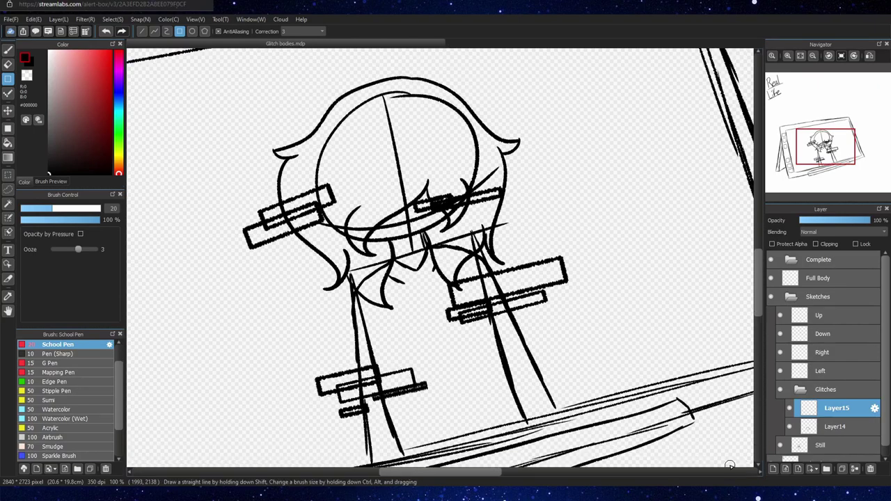
# Step: Draw a long rectangle, tilt it across the top of the head and merge it into the glitch layer
pyautogui.moveTo(322, 95); pyautogui.dragTo(469, 116)
pyautogui.hotkey('ctrl', 't')
pyautogui.moveTo(576, 223); pyautogui.dragTo(577, 182)
pyautogui.moveTo(470, 79); pyautogui.dragTo(487, 82)
pyautogui.click(729, 467)
pyautogui.click(855, 470)
# Step: On a new layer, add a tilted rectangle overlapping the right end of the top head bar and merge it down
pyautogui.click(773, 469)
pyautogui.moveTo(299, 283); pyautogui.dragTo(406, 300)
pyautogui.moveTo(381, 293); pyautogui.dragTo(418, 213)
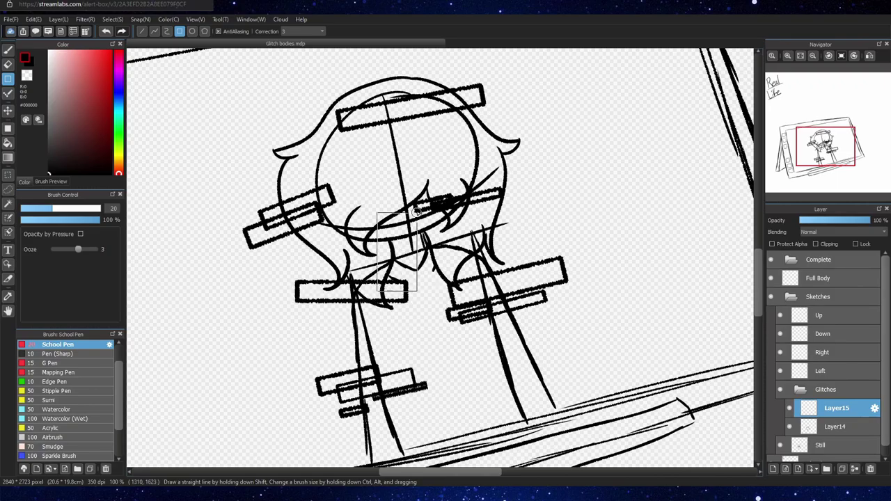
pyautogui.hotkey('ctrl', 'z')
pyautogui.hotkey('ctrl', 't')
pyautogui.moveTo(370, 274)
pyautogui.mouseDown()
pyautogui.moveTo(491, 98)
pyautogui.moveTo(483, 93)
pyautogui.mouseUp()
pyautogui.click(728, 466)
pyautogui.click(854, 469)
# Step: On a new layer, add a thin tilted bar across the upper-left forehead and merge it down
pyautogui.click(772, 469)
pyautogui.moveTo(366, 319)
pyautogui.mouseDown()
pyautogui.moveTo(460, 334)
pyautogui.moveTo(394, 329)
pyautogui.moveTo(366, 115)
pyautogui.moveTo(409, 107)
pyautogui.mouseUp()
pyautogui.hotkey('ctrl', 't')
pyautogui.click(728, 466)
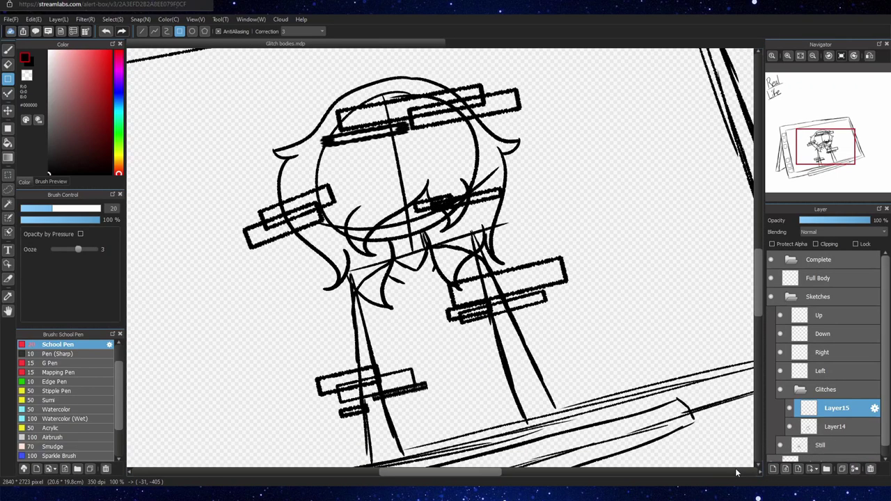
pyautogui.click(855, 470)
# Step: On a new layer, add a small tilted bar beneath the thin glitch bars at the right of the face and merge it down
pyautogui.click(775, 470)
pyautogui.moveTo(280, 288)
pyautogui.mouseDown()
pyautogui.moveTo(424, 296)
pyautogui.moveTo(308, 293)
pyautogui.moveTo(450, 171)
pyautogui.moveTo(482, 191)
pyautogui.mouseUp()
pyautogui.hotkey('ctrl', 't')
pyautogui.click(728, 467)
pyautogui.click(855, 470)
# Step: On a new layer, draw a long thin bar, tilt it and set it along the upper edge of the large right-arm bar
pyautogui.click(773, 469)
pyautogui.moveTo(242, 336)
pyautogui.mouseDown()
pyautogui.moveTo(417, 341)
pyautogui.moveTo(436, 300)
pyautogui.mouseUp()
pyautogui.hotkey('ctrl', 't')
pyautogui.moveTo(347, 317); pyautogui.dragTo(357, 294)
pyautogui.moveTo(424, 276); pyautogui.dragTo(377, 287)
pyautogui.moveTo(353, 297)
pyautogui.mouseDown()
pyautogui.moveTo(437, 326)
pyautogui.moveTo(532, 378)
pyautogui.moveTo(517, 367)
pyautogui.moveTo(527, 248)
pyautogui.mouseUp()
pyautogui.click(728, 467)
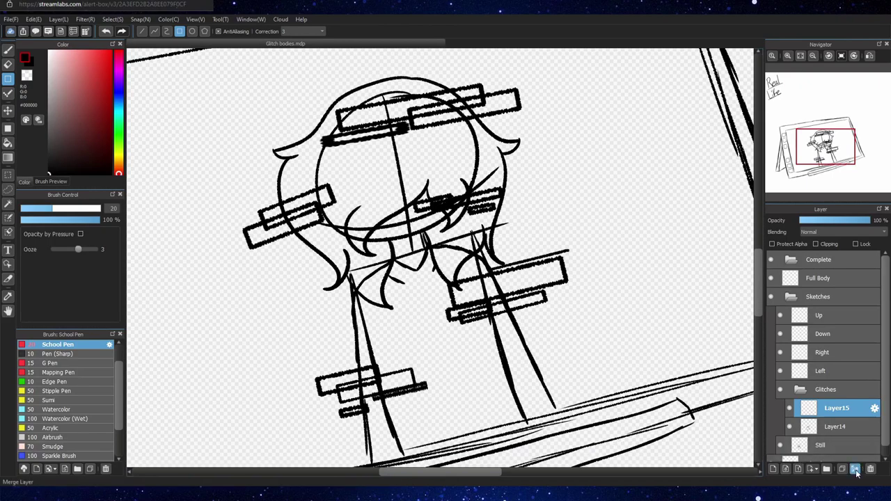
# Step: Merge the glitch bars into the Still layer and remove the Glitches folder
pyautogui.click(800, 391)
pyautogui.click(800, 392)
pyautogui.moveTo(836, 409); pyautogui.dragTo(841, 381)
pyautogui.click(832, 408)
pyautogui.click(870, 469)
pyautogui.click(855, 469)
# Step: Add a new layer above Sketch and lower the opacity of the Still layer to make it a faint guide
pyautogui.click(828, 372)
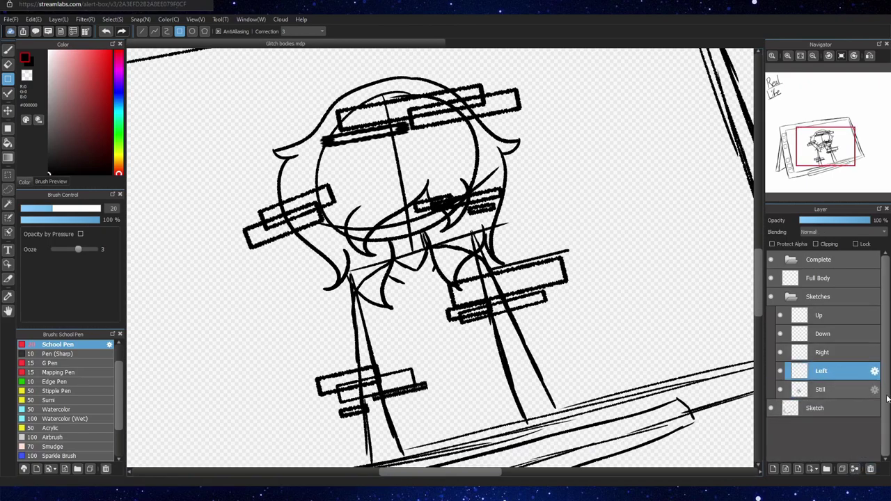
pyautogui.scroll(-1, 609, 242)
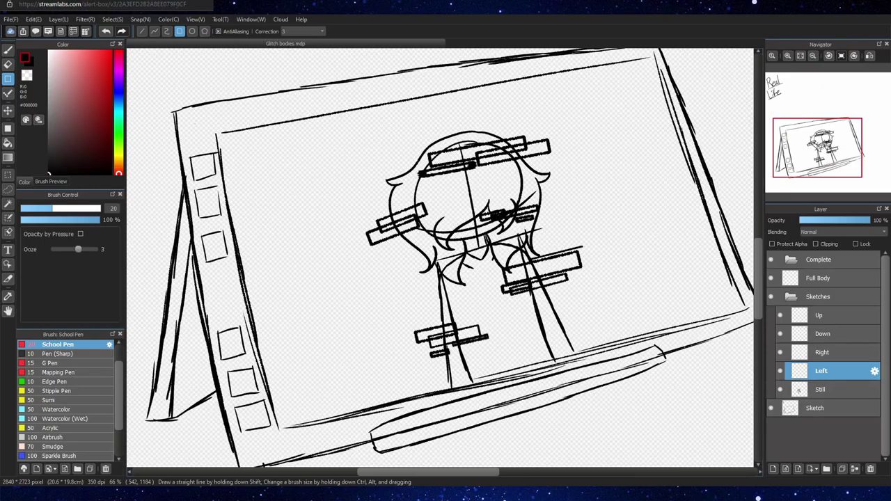
pyautogui.click(816, 408)
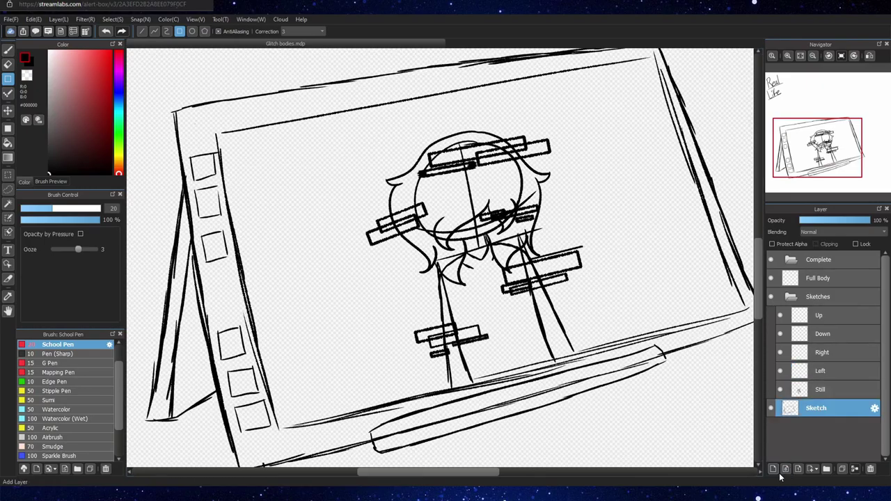
pyautogui.click(774, 469)
pyautogui.scroll(1, 658, 54)
pyautogui.click(814, 390)
pyautogui.click(819, 221)
# Step: On the new layer, ink a clean round head outline over the faded Still sketch
pyautogui.click(818, 409)
pyautogui.scroll(1, 250, 326)
pyautogui.press('b')
pyautogui.moveTo(411, 138)
pyautogui.mouseDown()
pyautogui.moveTo(358, 162)
pyautogui.moveTo(316, 244)
pyautogui.mouseUp()
pyautogui.press('Right')
pyautogui.press('Down')
pyautogui.press('Down')
pyautogui.moveTo(357, 163)
pyautogui.mouseDown()
pyautogui.moveTo(341, 218)
pyautogui.moveTo(368, 306)
pyautogui.mouseUp()
pyautogui.press('Right')
pyautogui.moveTo(406, 178)
pyautogui.mouseDown()
pyautogui.moveTo(358, 208)
pyautogui.moveTo(339, 318)
pyautogui.mouseUp()
pyautogui.press('Right')
pyautogui.moveTo(335, 198)
pyautogui.mouseDown()
pyautogui.moveTo(313, 247)
pyautogui.moveTo(346, 340)
pyautogui.mouseUp()
pyautogui.click(841, 56)
pyautogui.click(813, 57)
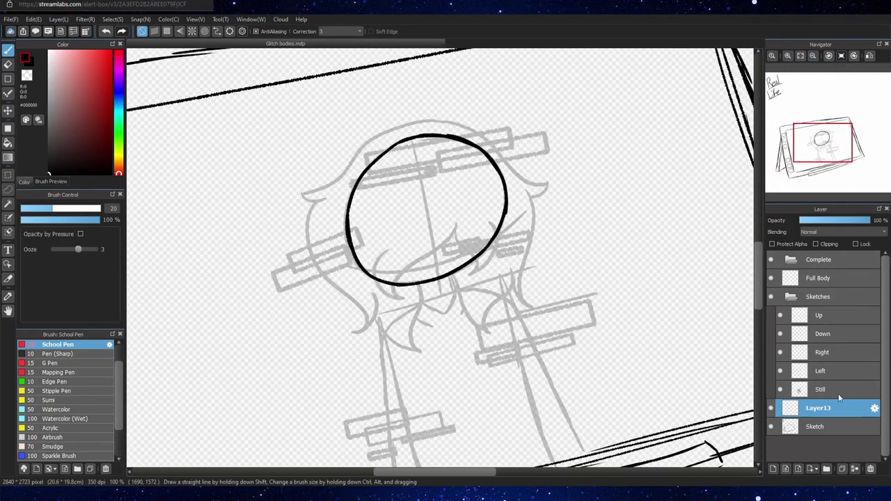
# Step: On the Left layer, draw a slanted vertical guideline and a curved horizontal guideline across the head
pyautogui.click(822, 370)
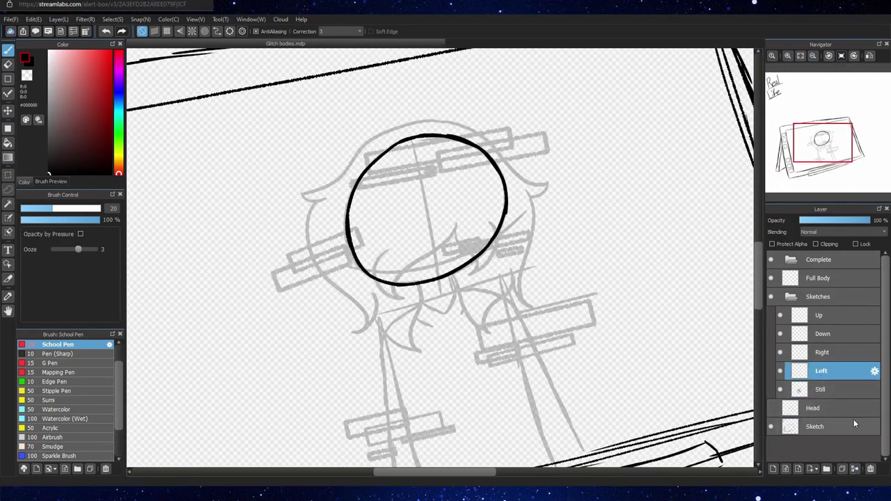
pyautogui.moveTo(359, 167); pyautogui.dragTo(403, 382)
pyautogui.moveTo(268, 335); pyautogui.dragTo(540, 277)
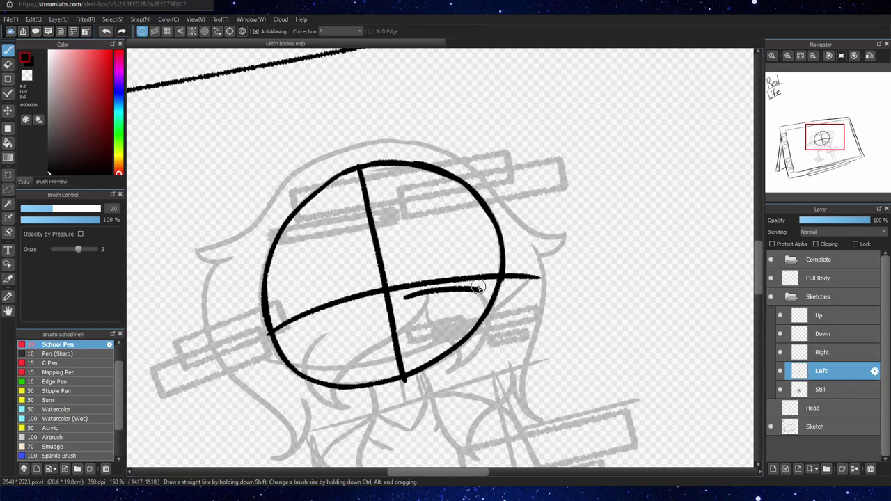
pyautogui.moveTo(481, 288)
pyautogui.mouseDown()
pyautogui.moveTo(425, 218)
pyautogui.moveTo(402, 295)
pyautogui.mouseUp()
pyautogui.moveTo(428, 222)
pyautogui.mouseDown()
pyautogui.moveTo(423, 262)
pyautogui.moveTo(430, 217)
pyautogui.mouseUp()
pyautogui.hotkey('ctrl', 'z')
pyautogui.hotkey('ctrl', 'z')
pyautogui.hotkey('ctrl', 'z')
# Step: Draw the arched eye lines, a short mouth line and the swooping bangs on the head
pyautogui.moveTo(402, 291)
pyautogui.mouseDown()
pyautogui.moveTo(420, 262)
pyautogui.moveTo(479, 279)
pyautogui.mouseUp()
pyautogui.moveTo(297, 315); pyautogui.dragTo(369, 290)
pyautogui.moveTo(359, 363); pyautogui.dragTo(394, 354)
pyautogui.moveTo(302, 291); pyautogui.dragTo(334, 343)
pyautogui.moveTo(333, 343)
pyautogui.mouseDown()
pyautogui.moveTo(412, 237)
pyautogui.moveTo(478, 331)
pyautogui.mouseUp()
# Step: Draw the outer hair around the head with flicked side tufts and long pointed strands down both sides
pyautogui.moveTo(405, 147)
pyautogui.mouseDown()
pyautogui.moveTo(199, 231)
pyautogui.moveTo(298, 456)
pyautogui.mouseUp()
pyautogui.moveTo(758, 261); pyautogui.dragTo(758, 278)
pyautogui.moveTo(370, 256); pyautogui.dragTo(365, 369)
pyautogui.moveTo(759, 278); pyautogui.dragTo(758, 264)
pyautogui.moveTo(825, 145); pyautogui.dragTo(824, 144)
pyautogui.moveTo(411, 133); pyautogui.dragTo(571, 214)
pyautogui.moveTo(546, 231); pyautogui.dragTo(548, 394)
pyautogui.moveTo(514, 346); pyautogui.dragTo(451, 462)
pyautogui.moveTo(426, 359); pyautogui.dragTo(458, 464)
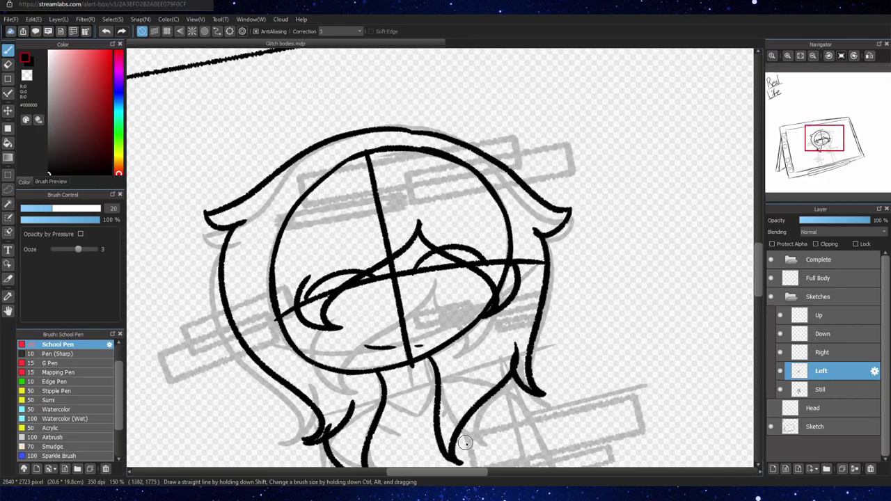
# Step: Draw the shoulders and arms below the head, with the left forearm raised to a hand under the chin
pyautogui.moveTo(825, 145); pyautogui.dragTo(826, 156)
pyautogui.moveTo(366, 208); pyautogui.dragTo(419, 194)
pyautogui.moveTo(826, 156); pyautogui.dragTo(828, 161)
pyautogui.moveTo(272, 174)
pyautogui.mouseDown()
pyautogui.moveTo(282, 342)
pyautogui.moveTo(348, 199)
pyautogui.moveTo(282, 316)
pyautogui.mouseUp()
pyautogui.moveTo(465, 123); pyautogui.dragTo(581, 357)
pyautogui.moveTo(461, 184); pyautogui.dragTo(526, 372)
pyautogui.moveTo(828, 155); pyautogui.dragTo(827, 149)
pyautogui.moveTo(358, 334); pyautogui.dragTo(307, 301)
pyautogui.moveTo(348, 312); pyautogui.dragTo(343, 421)
pyautogui.moveTo(827, 149); pyautogui.dragTo(828, 152)
pyautogui.click(801, 55)
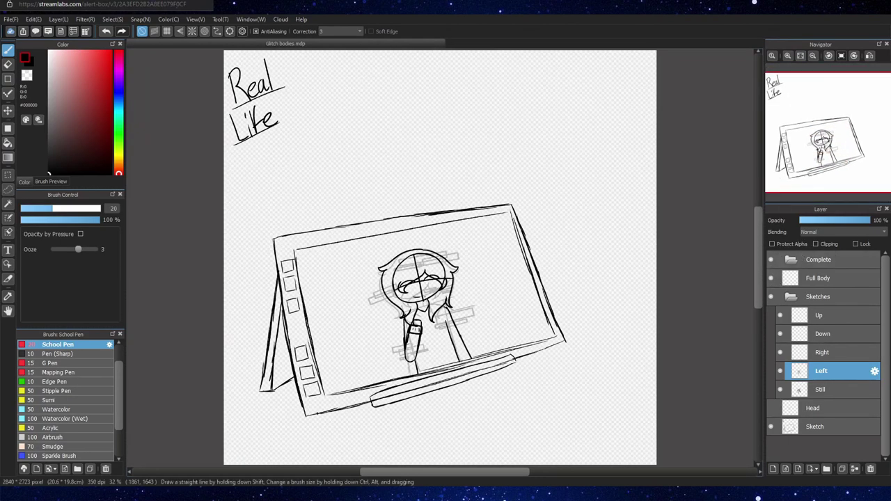
# Step: Add a short slanted line beneath each eye arc on the Left layer
pyautogui.click(822, 353)
pyautogui.click(787, 56)
pyautogui.click(820, 371)
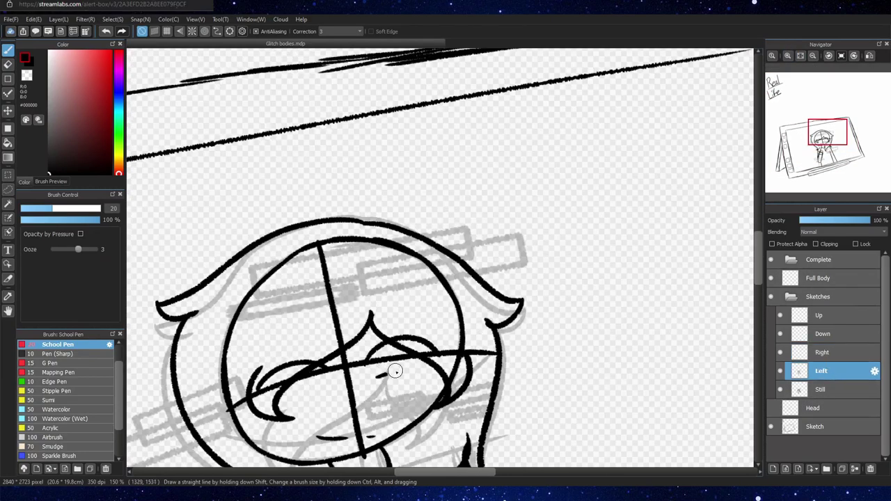
pyautogui.moveTo(385, 374); pyautogui.dragTo(433, 364)
pyautogui.moveTo(281, 397); pyautogui.dragTo(326, 386)
# Step: Hide the Left and Still layers and make Right the active layer
pyautogui.click(822, 353)
pyautogui.click(780, 371)
pyautogui.click(779, 389)
pyautogui.click(823, 353)
pyautogui.moveTo(341, 238); pyautogui.dragTo(337, 239)
pyautogui.moveTo(827, 132); pyautogui.dragTo(825, 144)
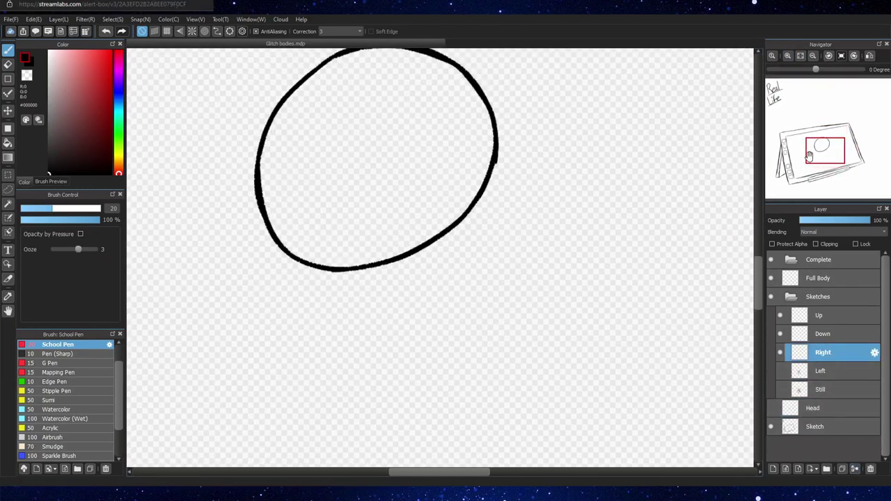
# Step: Draw a curved vertical guideline through the head, then try a horizontal one and undo it
pyautogui.click(813, 56)
pyautogui.moveTo(393, 105); pyautogui.dragTo(437, 239)
pyautogui.moveTo(341, 228); pyautogui.dragTo(504, 166)
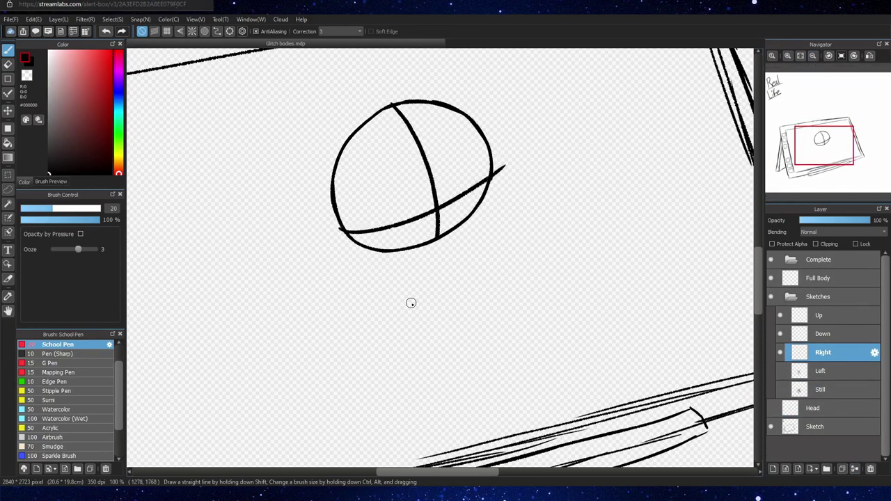
pyautogui.hotkey('ctrl', 'z')
# Step: Rename the four pose layers above Still, from lowest to highest, as Up, Down, Left and Right
pyautogui.doubleClick(874, 371)
pyautogui.write('Up')
pyautogui.press('Return')
pyautogui.doubleClick(874, 353)
pyautogui.write('Down')
pyautogui.press('Return')
pyautogui.click(873, 334)
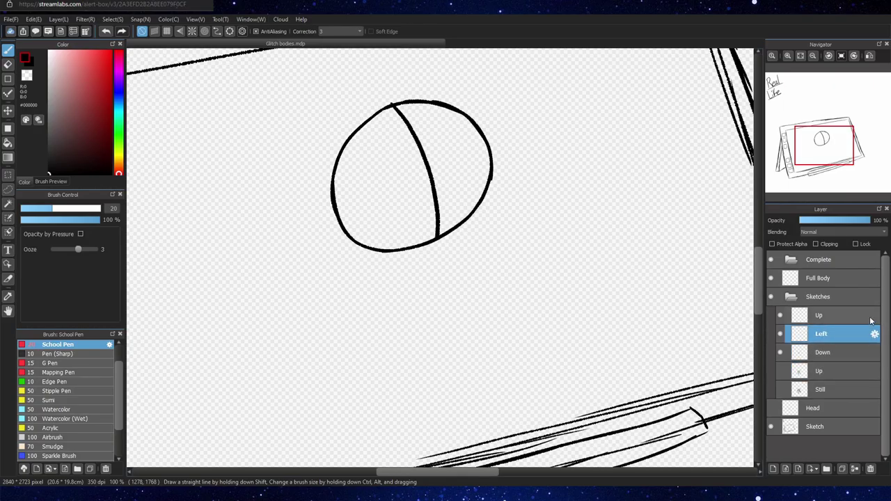
pyautogui.doubleClick(870, 317)
pyautogui.write('Right')
# Step: On the Down layer, draw a curved horizontal guideline low across the head
pyautogui.click(834, 370)
pyautogui.click(832, 353)
pyautogui.moveTo(335, 226); pyautogui.dragTo(496, 158)
# Step: Outline two large rounded eyes along the horizontal guideline and add small pupils at their lower inner edges
pyautogui.click(788, 56)
pyautogui.moveTo(544, 246); pyautogui.dragTo(465, 301)
pyautogui.moveTo(428, 322)
pyautogui.mouseDown()
pyautogui.moveTo(334, 241)
pyautogui.moveTo(372, 234)
pyautogui.mouseUp()
pyautogui.moveTo(378, 235); pyautogui.dragTo(432, 319)
pyautogui.moveTo(540, 242); pyautogui.dragTo(527, 193)
pyautogui.moveTo(524, 187)
pyautogui.mouseDown()
pyautogui.moveTo(499, 184)
pyautogui.moveTo(464, 294)
pyautogui.mouseUp()
pyautogui.moveTo(509, 271); pyautogui.dragTo(525, 263)
pyautogui.moveTo(335, 214); pyautogui.dragTo(257, 274)
pyautogui.moveTo(452, 176); pyautogui.dragTo(511, 176)
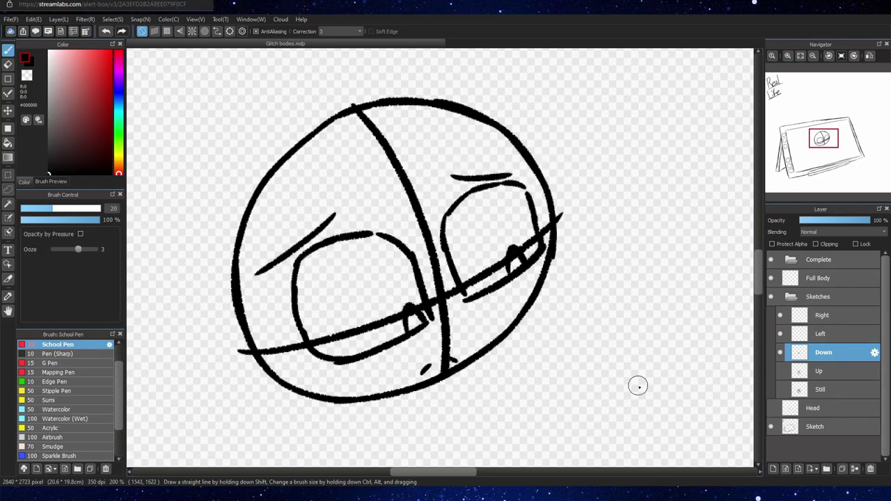
pyautogui.hotkey('ctrl', 'z')
pyautogui.hotkey('ctrl', 'z')
# Step: Erase the rounded upper part of both eye outlines
pyautogui.click(7, 64)
pyautogui.moveTo(372, 235)
pyautogui.mouseDown()
pyautogui.moveTo(328, 283)
pyautogui.moveTo(415, 255)
pyautogui.mouseUp()
pyautogui.moveTo(513, 201); pyautogui.dragTo(445, 228)
# Step: Draw straight slanted eyelids and lowered eyebrows on both eyes, and a tear-like mark under the left eye
pyautogui.click(8, 50)
pyautogui.moveTo(444, 248); pyautogui.dragTo(535, 213)
pyautogui.moveTo(290, 323); pyautogui.dragTo(416, 266)
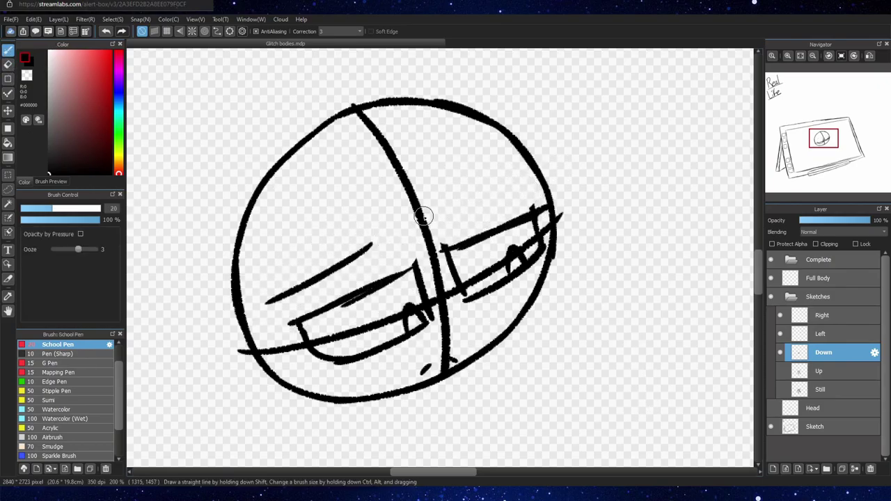
pyautogui.moveTo(444, 210); pyautogui.dragTo(524, 198)
pyautogui.moveTo(333, 352)
pyautogui.mouseDown()
pyautogui.moveTo(314, 358)
pyautogui.moveTo(352, 366)
pyautogui.mouseUp()
# Step: Draw the Down character's neck, slanted shoulder line and two torso sides reaching down to the tablet's lower edge
pyautogui.scroll(-2, 497, 339)
pyautogui.moveTo(696, 341); pyautogui.dragTo(652, 196)
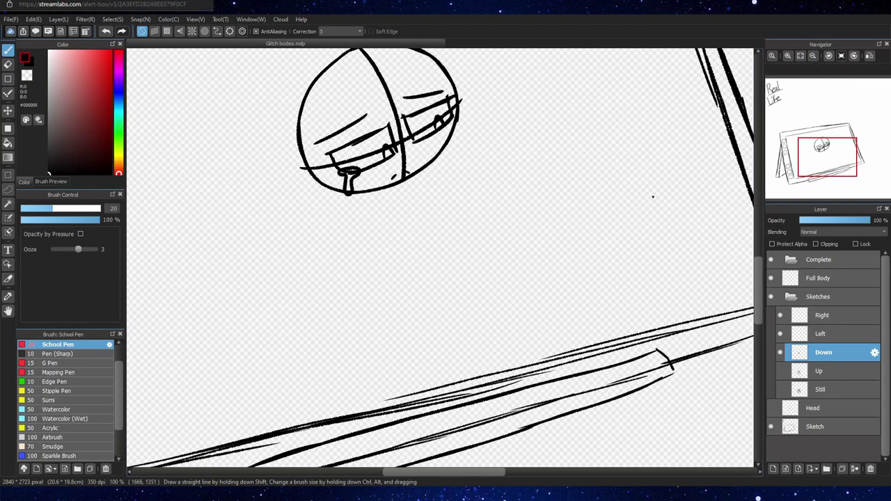
pyautogui.moveTo(372, 192); pyautogui.dragTo(377, 207)
pyautogui.moveTo(397, 185); pyautogui.dragTo(401, 200)
pyautogui.moveTo(339, 219); pyautogui.dragTo(467, 176)
pyautogui.moveTo(340, 219); pyautogui.dragTo(389, 415)
pyautogui.moveTo(446, 183); pyautogui.dragTo(496, 374)
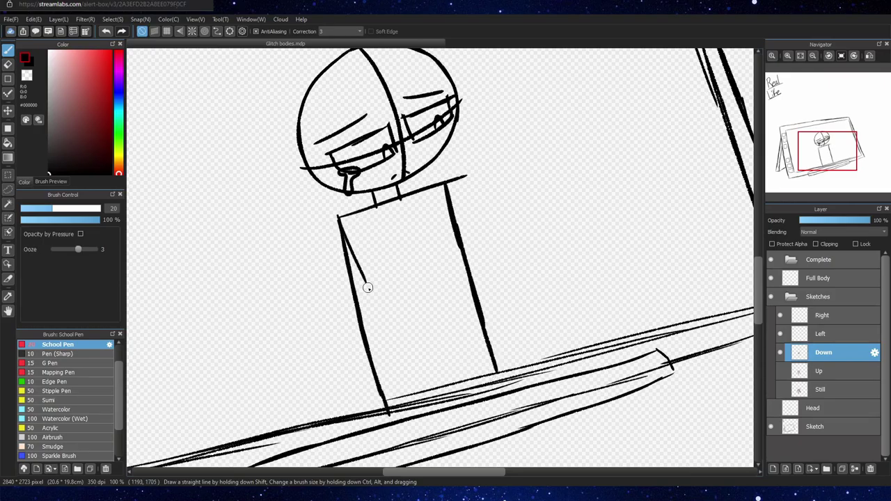
# Step: Draw both arms on the Down pose, with one forearm crossing the waist to meet the other arm
pyautogui.moveTo(367, 288); pyautogui.dragTo(419, 401)
pyautogui.moveTo(340, 221); pyautogui.dragTo(356, 357)
pyautogui.moveTo(353, 334); pyautogui.dragTo(370, 411)
pyautogui.hotkey('ctrl', 'z')
pyautogui.moveTo(352, 310); pyautogui.dragTo(374, 412)
pyautogui.moveTo(445, 184); pyautogui.dragTo(495, 280)
pyautogui.moveTo(470, 270); pyautogui.dragTo(405, 300)
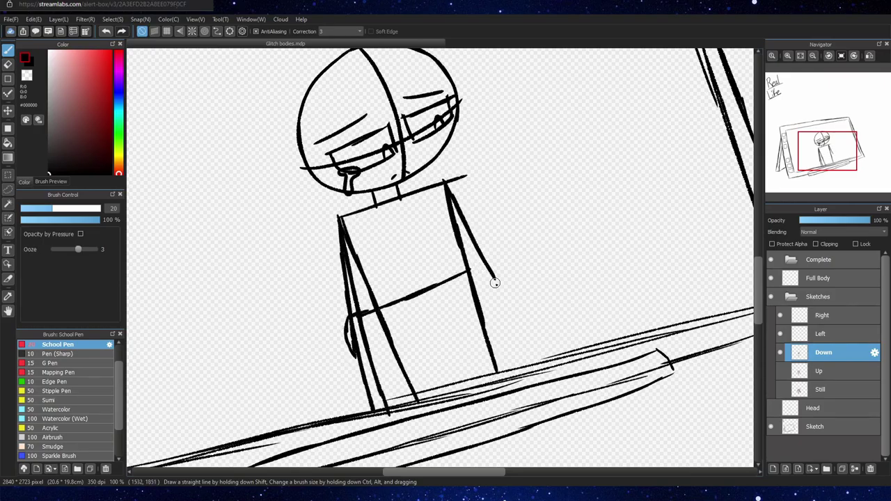
pyautogui.moveTo(494, 283); pyautogui.dragTo(362, 353)
pyautogui.moveTo(447, 202); pyautogui.dragTo(465, 229)
pyautogui.moveTo(488, 366); pyautogui.dragTo(493, 474)
# Step: Draw the fringe across the Down character's face and the hair strands along the left side
pyautogui.click(787, 56)
pyautogui.moveTo(394, 159); pyautogui.dragTo(311, 323)
pyautogui.moveTo(395, 177); pyautogui.dragTo(462, 246)
pyautogui.moveTo(340, 79)
pyautogui.mouseDown()
pyautogui.moveTo(183, 132)
pyautogui.moveTo(260, 399)
pyautogui.mouseUp()
pyautogui.hotkey('ctrl', 'z')
pyautogui.hotkey('ctrl', 'z')
pyautogui.moveTo(354, 340)
pyautogui.mouseDown()
pyautogui.moveTo(349, 413)
pyautogui.moveTo(290, 356)
pyautogui.mouseUp()
# Step: Outline the Down character's hair over the crown and along the right side, adding pointed locks over the shoulders
pyautogui.moveTo(338, 78); pyautogui.dragTo(508, 113)
pyautogui.moveTo(487, 138)
pyautogui.mouseDown()
pyautogui.moveTo(479, 316)
pyautogui.moveTo(492, 352)
pyautogui.mouseUp()
pyautogui.moveTo(387, 306); pyautogui.dragTo(424, 405)
pyautogui.moveTo(183, 268)
pyautogui.mouseDown()
pyautogui.moveTo(228, 417)
pyautogui.moveTo(304, 453)
pyautogui.mouseUp()
pyautogui.click(814, 56)
pyautogui.click(813, 55)
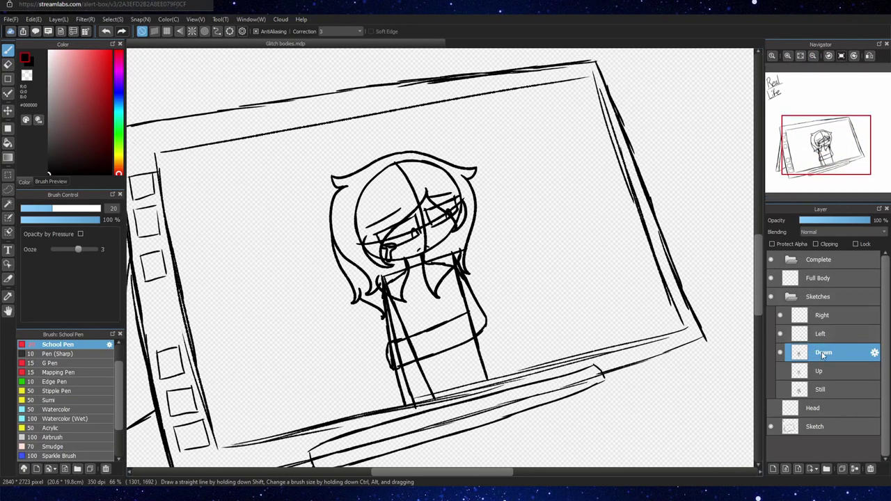
# Step: Touch up the right hair tip on the Up layer, then hide it and reselect the visible Down layer
pyautogui.click(779, 371)
pyautogui.click(780, 352)
pyautogui.click(819, 371)
pyautogui.click(484, 162)
pyautogui.moveTo(481, 157); pyautogui.dragTo(479, 141)
pyautogui.click(780, 352)
pyautogui.click(780, 372)
pyautogui.click(814, 356)
# Step: Hatch dark shading into the four corners of the tablet screen on the Down layer
pyautogui.moveTo(260, 136); pyautogui.dragTo(197, 277)
pyautogui.moveTo(238, 146); pyautogui.dragTo(183, 279)
pyautogui.moveTo(218, 153); pyautogui.dragTo(173, 248)
pyautogui.moveTo(187, 150); pyautogui.dragTo(163, 205)
pyautogui.moveTo(197, 345); pyautogui.dragTo(289, 425)
pyautogui.moveTo(598, 78); pyautogui.dragTo(540, 94)
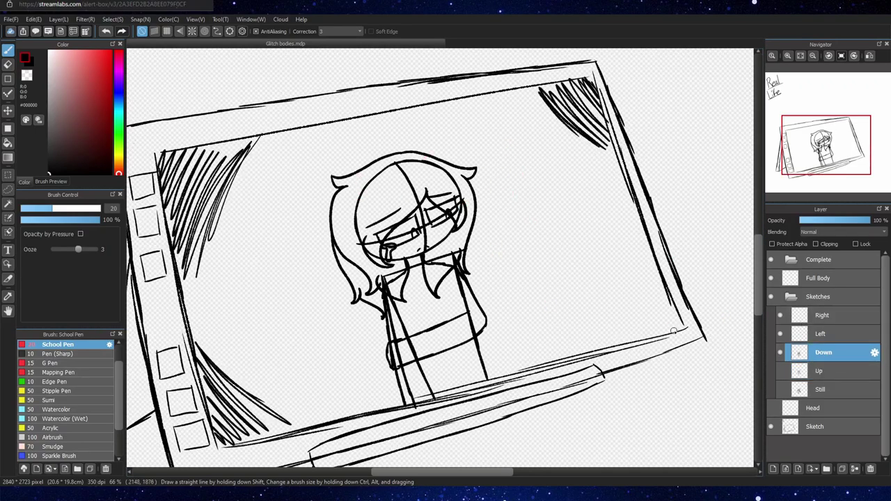
pyautogui.moveTo(654, 256); pyautogui.dragTo(602, 348)
# Step: Hide the Down layer and make the Still layer visible and active
pyautogui.click(780, 353)
pyautogui.click(780, 390)
pyautogui.click(812, 393)
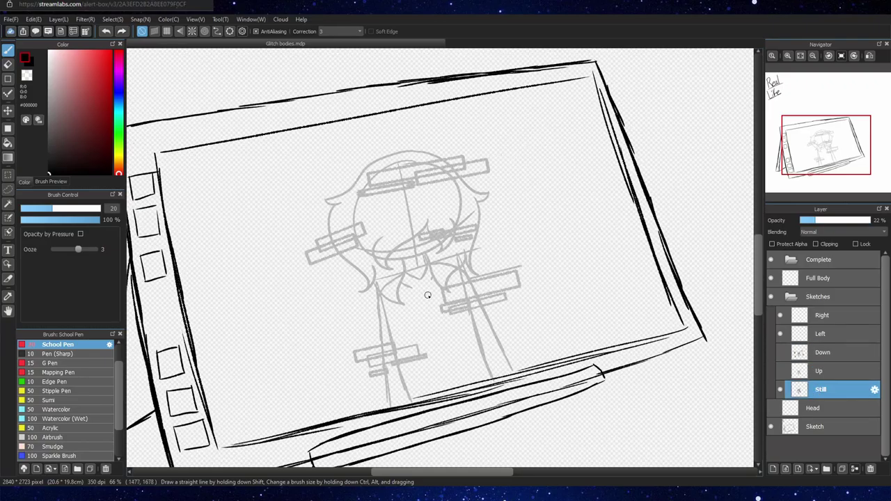
pyautogui.moveTo(252, 439); pyautogui.dragTo(667, 317)
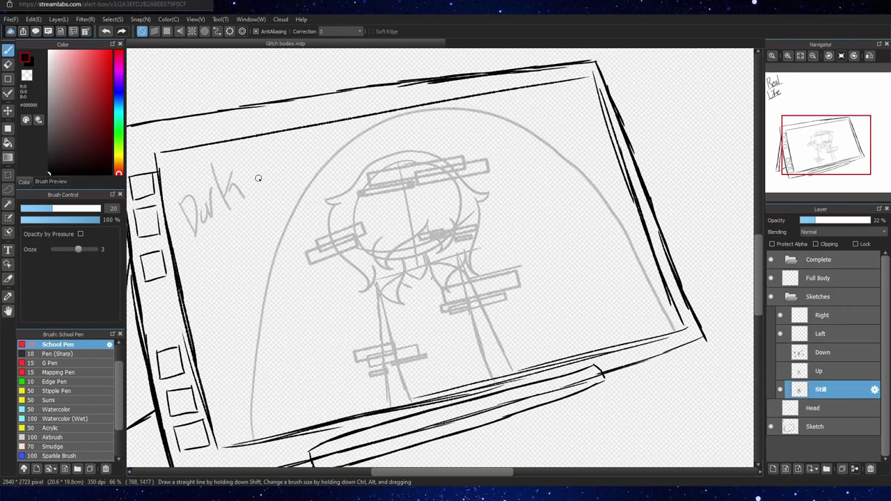
pyautogui.moveTo(292, 353); pyautogui.dragTo(310, 360)
pyautogui.moveTo(312, 350); pyautogui.dragTo(313, 357)
pyautogui.moveTo(323, 350); pyautogui.dragTo(320, 367)
pyautogui.moveTo(329, 335); pyautogui.dragTo(341, 358)
pyautogui.hotkey('ctrl', 'z')
pyautogui.hotkey('ctrl', 'z')
pyautogui.hotkey('ctrl', 'z')
pyautogui.hotkey('ctrl', 'z')
pyautogui.hotkey('ctrl', 'z')
pyautogui.hotkey('ctrl', 'z')
pyautogui.hotkey('ctrl', 'z')
pyautogui.hotkey('ctrl', 'z')
pyautogui.hotkey('ctrl', 'z')
pyautogui.hotkey('ctrl', 'z')
pyautogui.moveTo(158, 155); pyautogui.dragTo(244, 322)
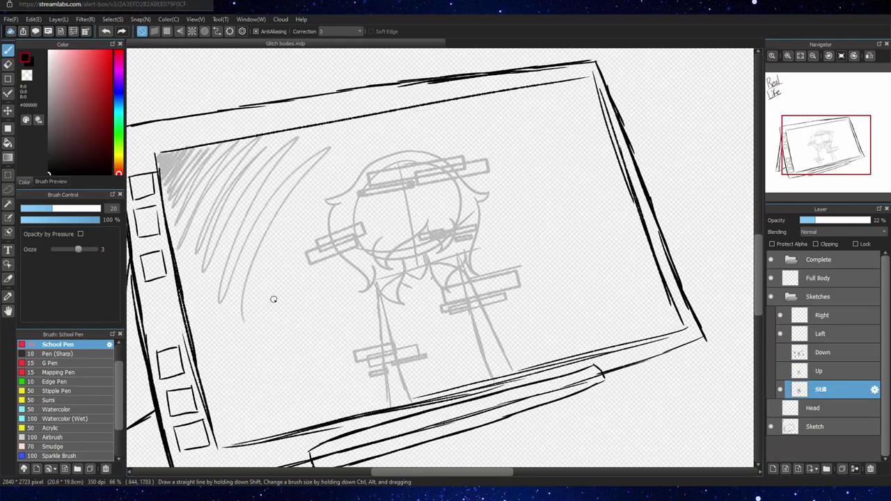
pyautogui.hotkey('ctrl', 'z')
pyautogui.hotkey('ctrl', 'z')
pyautogui.hotkey('ctrl', 'z')
pyautogui.hotkey('ctrl', 'z')
pyautogui.hotkey('ctrl', 'z')
# Step: Raise the Still layer's opacity to the maximum, hide that layer and select the Left layer
pyautogui.click(846, 334)
pyautogui.click(846, 390)
pyautogui.moveTo(821, 220); pyautogui.dragTo(872, 220)
pyautogui.click(780, 390)
pyautogui.click(860, 336)
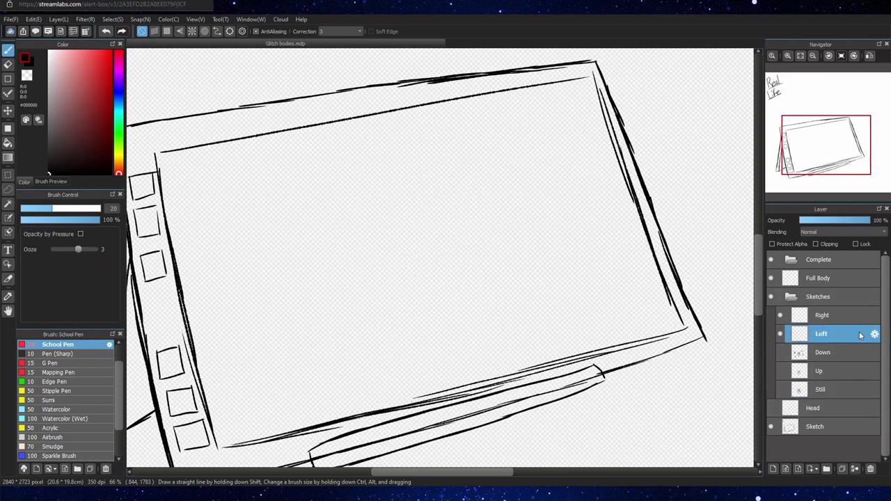
# Step: Place the copied head circle on the Left layer and begin its curved face guidelines
pyautogui.hotkey('ctrl', 'v')
pyautogui.click(855, 469)
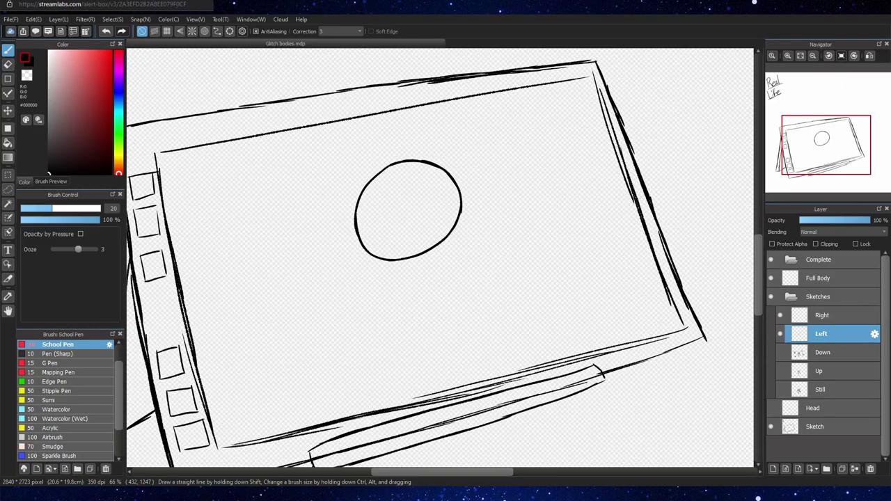
pyautogui.hotkey('ctrl', 'z')
pyautogui.moveTo(401, 163)
pyautogui.mouseDown()
pyautogui.moveTo(390, 259)
pyautogui.moveTo(465, 204)
pyautogui.mouseUp()
pyautogui.scroll(3, 822, 141)
pyautogui.click(822, 140)
# Step: Draw two wide eyes with narrow pupils looking sideways and a small open mouth on the Left pose
pyautogui.moveTo(496, 324)
pyautogui.mouseDown()
pyautogui.moveTo(564, 254)
pyautogui.moveTo(490, 297)
pyautogui.moveTo(493, 323)
pyautogui.mouseUp()
pyautogui.moveTo(461, 342)
pyautogui.mouseDown()
pyautogui.moveTo(352, 346)
pyautogui.moveTo(459, 340)
pyautogui.mouseUp()
pyautogui.moveTo(489, 376); pyautogui.dragTo(420, 391)
pyautogui.moveTo(438, 258); pyautogui.dragTo(450, 331)
pyautogui.moveTo(546, 228); pyautogui.dragTo(561, 281)
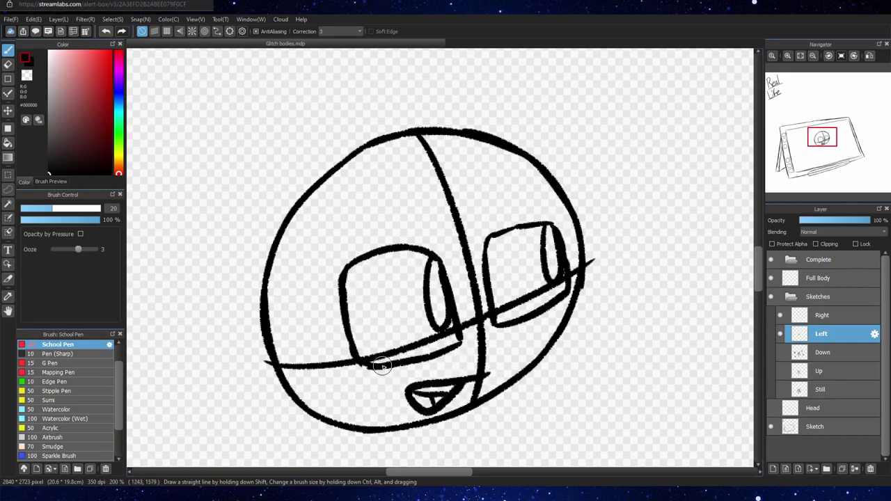
# Step: Draw the parted fringe across the Left character's face and the outer hair curve on the left side
pyautogui.moveTo(493, 198); pyautogui.dragTo(295, 371)
pyautogui.moveTo(494, 199); pyautogui.dragTo(557, 283)
pyautogui.moveTo(441, 106)
pyautogui.mouseDown()
pyautogui.moveTo(268, 183)
pyautogui.moveTo(326, 445)
pyautogui.mouseUp()
pyautogui.scroll(-1, 822, 144)
pyautogui.moveTo(822, 145); pyautogui.dragTo(827, 161)
pyautogui.scroll(-1, 827, 161)
pyautogui.click(827, 151)
pyautogui.moveTo(363, 216); pyautogui.dragTo(368, 383)
pyautogui.moveTo(359, 349); pyautogui.dragTo(380, 412)
pyautogui.hotkey('ctrl', 'z')
pyautogui.hotkey('ctrl', 'z')
pyautogui.hotkey('ctrl', 'z')
pyautogui.hotkey('ctrl', 'z')
pyautogui.hotkey('ctrl', 'z')
pyautogui.hotkey('ctrl', 'z')
# Step: Draw the Left character's neck, shoulders, torso, lowered arm and a second arm raised upright beside the body
pyautogui.click(813, 56)
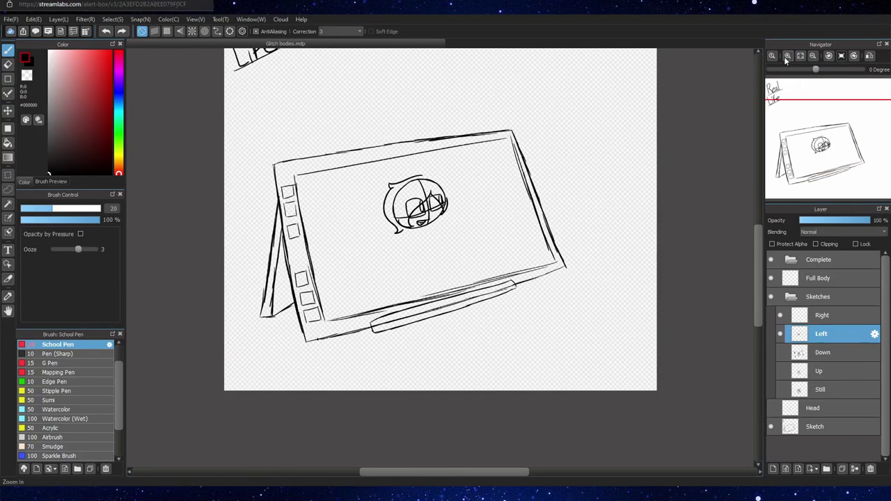
pyautogui.click(787, 56)
pyautogui.click(826, 143)
pyautogui.click(780, 390)
pyautogui.click(779, 390)
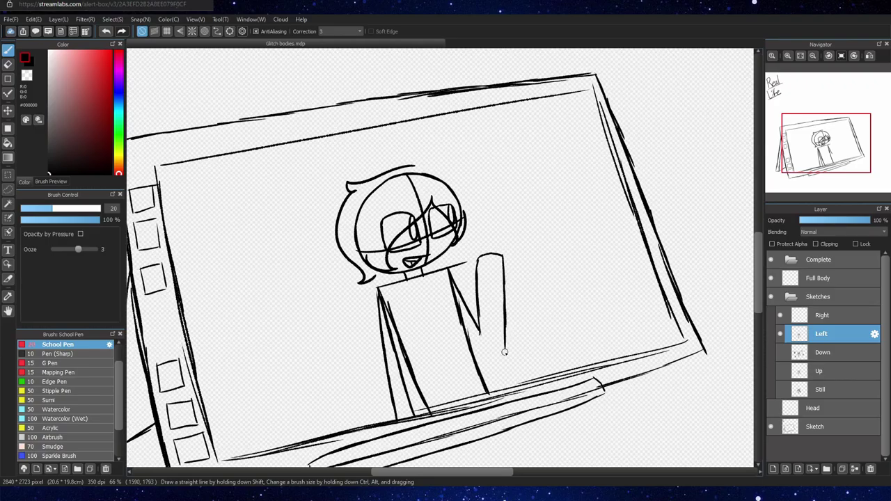
pyautogui.moveTo(504, 352)
pyautogui.mouseDown()
pyautogui.moveTo(483, 359)
pyautogui.moveTo(479, 338)
pyautogui.mouseUp()
# Step: Draw a band with short vertical marks across the raised forearm of the Left pose
pyautogui.scroll(4, 442, 276)
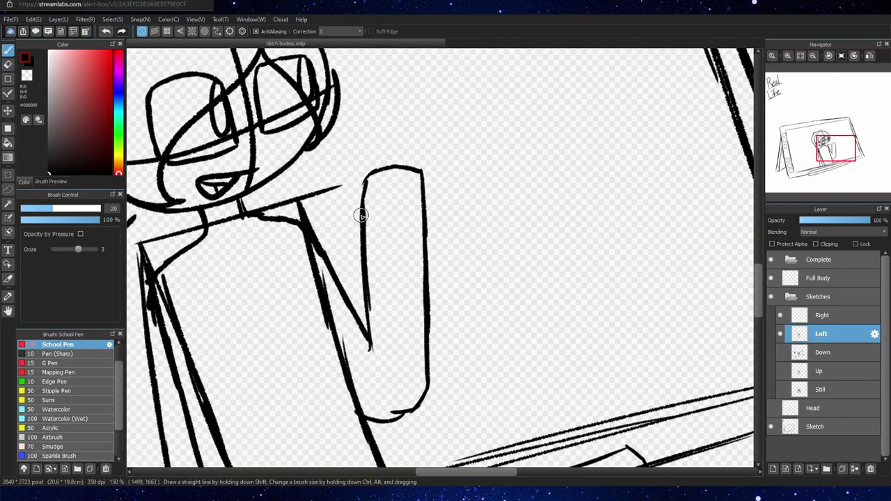
pyautogui.moveTo(360, 208); pyautogui.dragTo(360, 213)
pyautogui.scroll(-2, 406, 236)
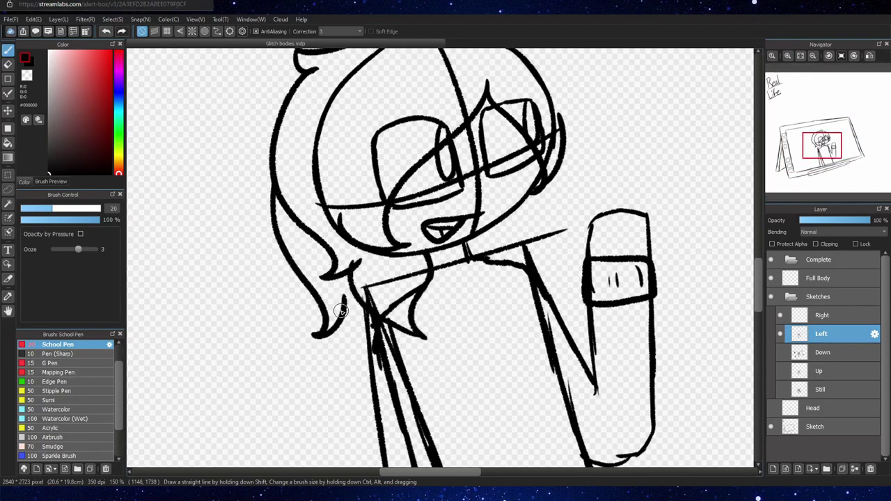
# Step: Add raised eyebrows and complete the hair outline and side locks on the Left pose
pyautogui.scroll(2, 376, 331)
pyautogui.hotkey('ctrl', 'z')
pyautogui.moveTo(348, 182); pyautogui.dragTo(262, 217)
pyautogui.moveTo(395, 176); pyautogui.dragTo(437, 168)
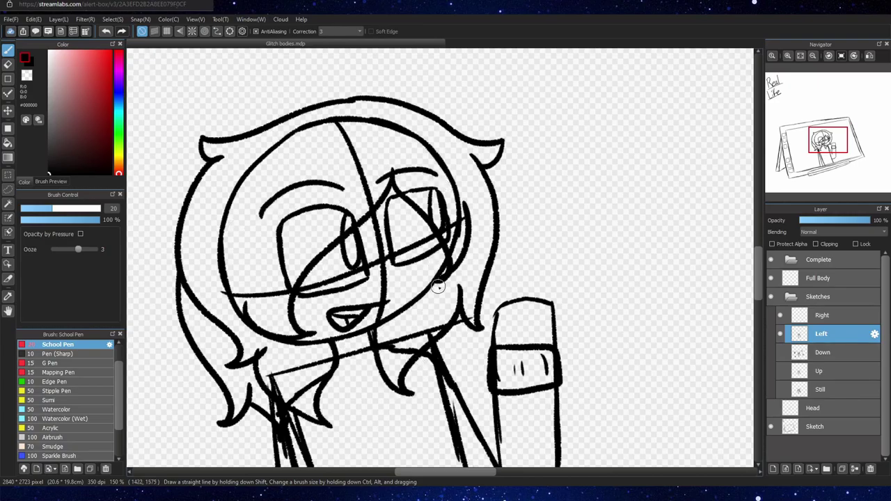
pyautogui.moveTo(434, 266); pyautogui.dragTo(441, 183)
pyautogui.moveTo(446, 292); pyautogui.dragTo(423, 162)
# Step: Switch to the Down layer and add a stroke at the lower-left end of the crossed sleeve
pyautogui.click(780, 335)
pyautogui.click(781, 352)
pyautogui.click(808, 353)
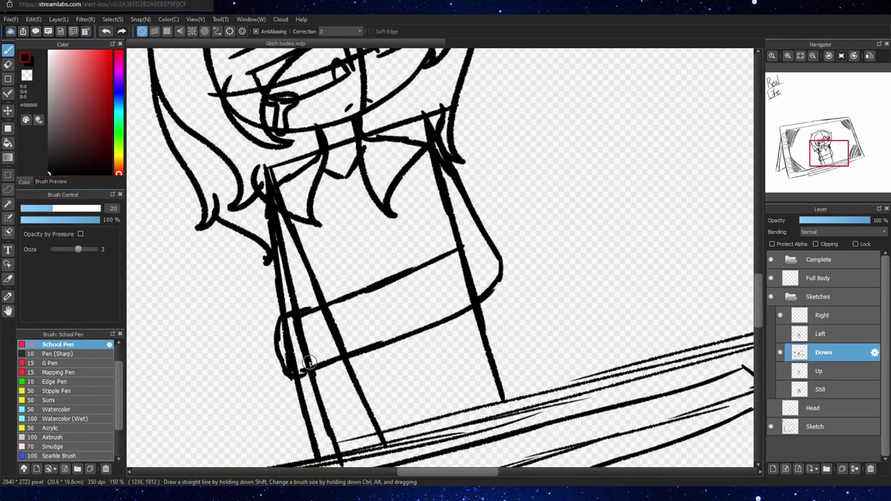
pyautogui.moveTo(310, 367); pyautogui.dragTo(339, 311)
# Step: Return to the Left layer and draw an exclamation mark beside the character's head
pyautogui.click(781, 352)
pyautogui.click(780, 334)
pyautogui.click(821, 335)
pyautogui.moveTo(417, 146); pyautogui.dragTo(432, 435)
pyautogui.moveTo(529, 292); pyautogui.dragTo(470, 293)
pyautogui.moveTo(471, 241); pyautogui.dragTo(482, 286)
pyautogui.click(484, 303)
# Step: Handwrite "Flirt" between two dots next to the exclamation mark
pyautogui.moveTo(523, 271); pyautogui.dragTo(525, 289)
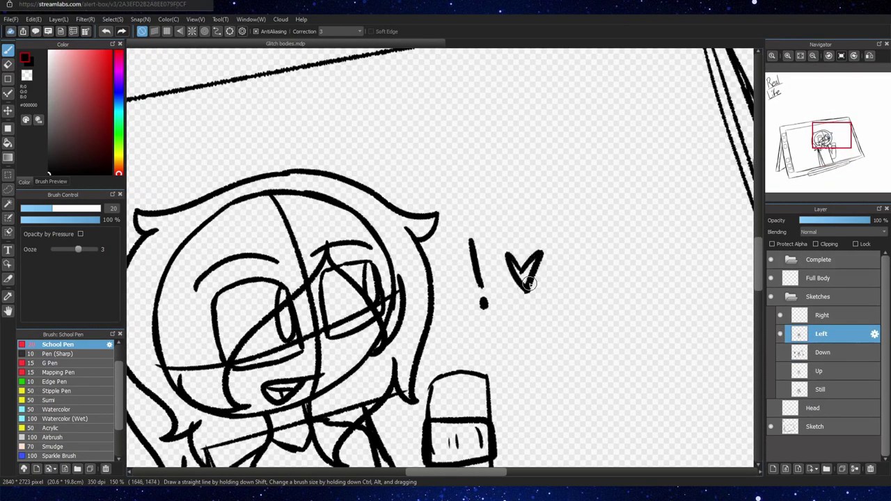
pyautogui.hotkey('ctrl', 'z')
pyautogui.click(507, 253)
pyautogui.moveTo(524, 258); pyautogui.dragTo(529, 290)
pyautogui.moveTo(523, 257)
pyautogui.mouseDown()
pyautogui.moveTo(541, 243)
pyautogui.moveTo(549, 282)
pyautogui.mouseUp()
pyautogui.moveTo(585, 216); pyautogui.dragTo(585, 276)
pyautogui.moveTo(577, 266); pyautogui.dragTo(594, 255)
pyautogui.click(604, 228)
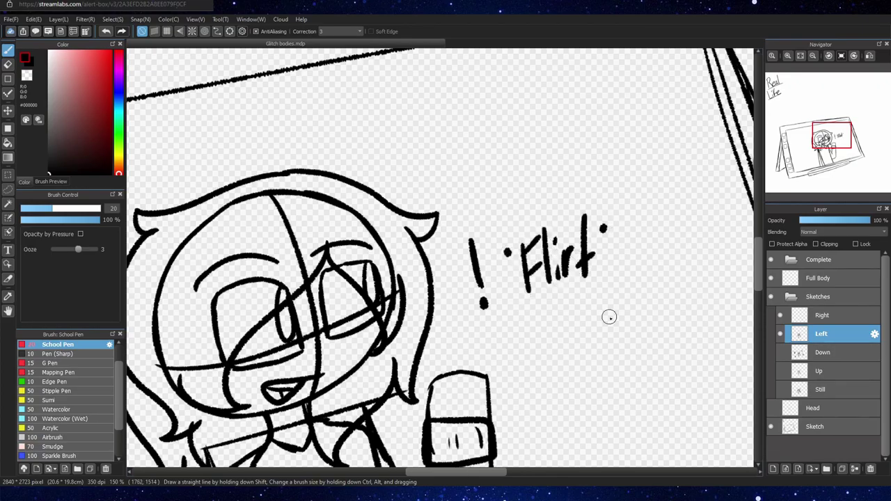
# Step: On the Right layer, place the head circle and draw curved vertical and horizontal guidelines, with the Left layer hidden
pyautogui.click(811, 317)
pyautogui.click(773, 469)
pyautogui.click(870, 469)
pyautogui.click(781, 334)
pyautogui.moveTo(334, 299); pyautogui.dragTo(424, 263)
pyautogui.moveTo(315, 170); pyautogui.dragTo(480, 271)
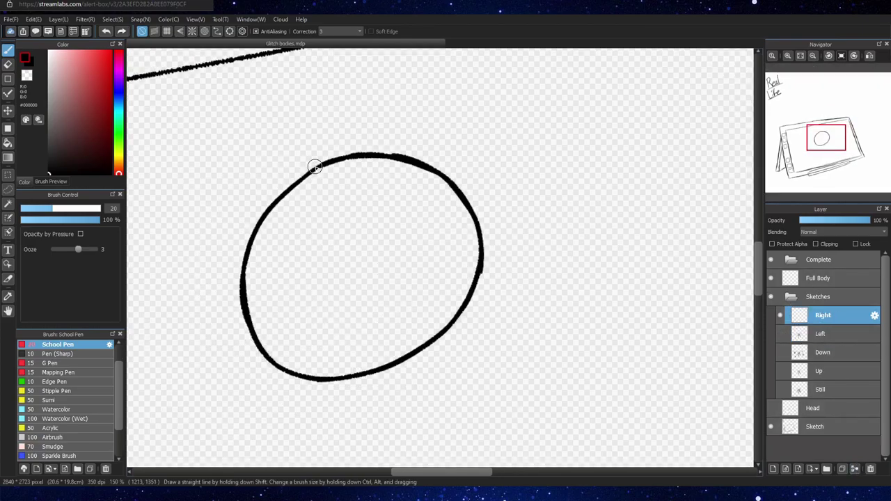
pyautogui.moveTo(316, 169)
pyautogui.mouseDown()
pyautogui.moveTo(370, 380)
pyautogui.moveTo(365, 372)
pyautogui.mouseUp()
pyautogui.hotkey('ctrl', 'z')
pyautogui.hotkey('ctrl', '+')
pyautogui.moveTo(173, 343); pyautogui.dragTo(461, 277)
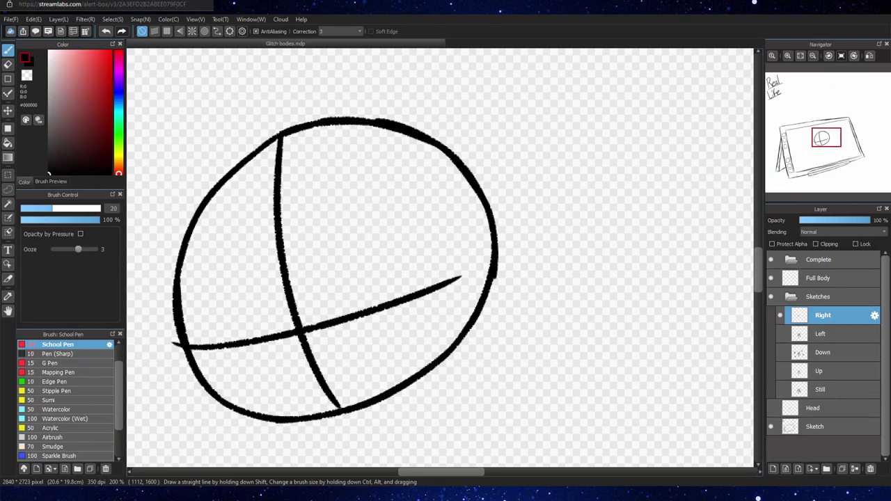
# Step: Draw a small mouth mark and two boxy eyes with narrow pupils along the Right head's horizontal guideline
pyautogui.click(781, 334)
pyautogui.click(780, 334)
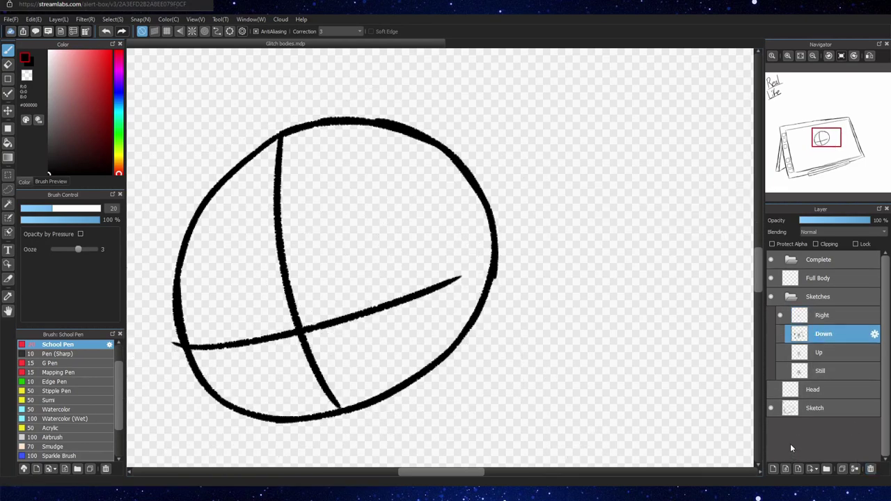
pyautogui.moveTo(341, 386); pyautogui.dragTo(374, 374)
pyautogui.moveTo(330, 332)
pyautogui.mouseDown()
pyautogui.moveTo(423, 227)
pyautogui.moveTo(329, 325)
pyautogui.mouseUp()
pyautogui.hotkey('ctrl', 'z')
pyautogui.moveTo(434, 243)
pyautogui.mouseDown()
pyautogui.moveTo(351, 225)
pyautogui.moveTo(331, 332)
pyautogui.mouseUp()
pyautogui.moveTo(287, 351)
pyautogui.mouseDown()
pyautogui.moveTo(205, 348)
pyautogui.moveTo(271, 284)
pyautogui.mouseUp()
pyautogui.moveTo(270, 284)
pyautogui.mouseDown()
pyautogui.moveTo(286, 348)
pyautogui.moveTo(262, 291)
pyautogui.mouseUp()
pyautogui.moveTo(332, 249); pyautogui.dragTo(353, 249)
pyautogui.hotkey('ctrl', 'z')
# Step: Add short eyebrows above both eyes and a line beneath the larger eye on the Right pose
pyautogui.moveTo(222, 266); pyautogui.dragTo(264, 270)
pyautogui.moveTo(300, 240); pyautogui.dragTo(340, 212)
pyautogui.moveTo(433, 311); pyautogui.dragTo(341, 339)
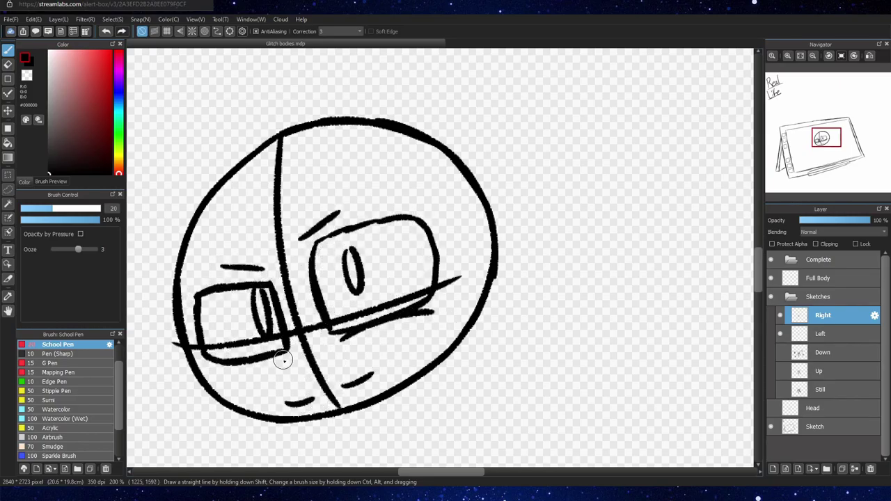
# Step: Undo the boxy eyes, pupils, eyebrows and mouth on the Right head, leaving only the circle and guidelines
pyautogui.hotkey('ctrl', 'z')
pyautogui.hotkey('ctrl', 'z')
pyautogui.hotkey('ctrl', 'z')
pyautogui.hotkey('ctrl', 'z')
pyautogui.hotkey('ctrl', 'z')
pyautogui.hotkey('ctrl', 'z')
pyautogui.hotkey('ctrl', 'z')
pyautogui.hotkey('ctrl', 'z')
pyautogui.hotkey('ctrl', 'z')
pyautogui.hotkey('ctrl', 'z')
pyautogui.hotkey('ctrl', 'z')
pyautogui.hotkey('ctrl', 'z')
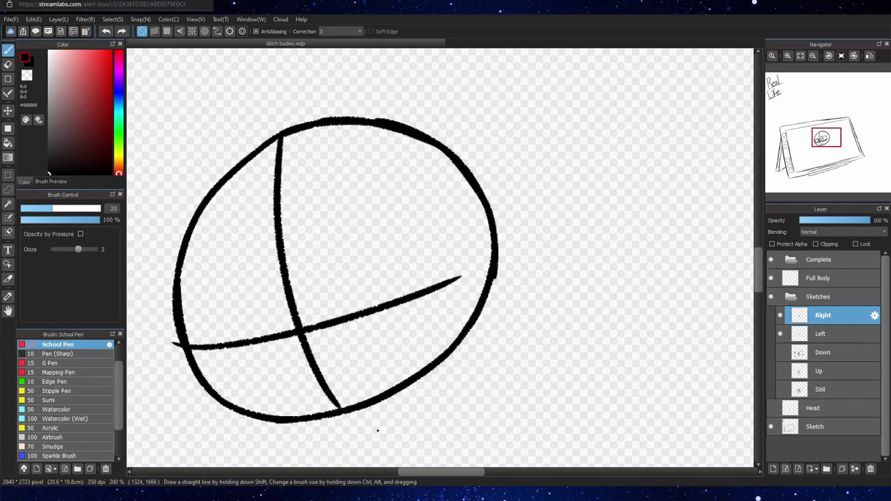
# Step: Redraw the Right head's eyes as two rounded boxes along the horizontal guideline, with small pupils in their lower inner corners
pyautogui.moveTo(328, 337)
pyautogui.mouseDown()
pyautogui.moveTo(427, 285)
pyautogui.moveTo(326, 325)
pyautogui.moveTo(330, 337)
pyautogui.mouseUp()
pyautogui.moveTo(284, 357); pyautogui.dragTo(217, 366)
pyautogui.moveTo(214, 361)
pyautogui.mouseDown()
pyautogui.moveTo(227, 270)
pyautogui.moveTo(283, 355)
pyautogui.mouseUp()
pyautogui.moveTo(268, 312); pyautogui.dragTo(270, 332)
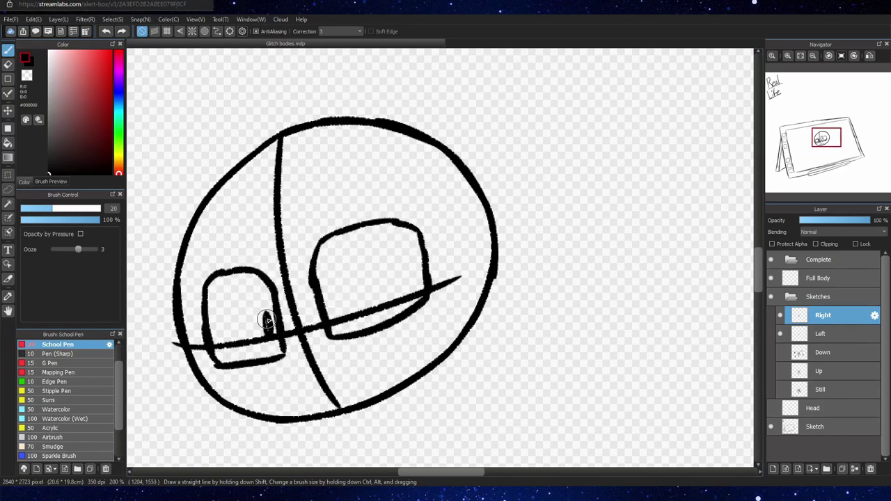
pyautogui.moveTo(332, 291); pyautogui.dragTo(337, 312)
pyautogui.hotkey('ctrl', 'z')
pyautogui.hotkey('ctrl', 'z')
# Step: Draw the parted fringe, the flicked outer hair and two short neck lines on the Right pose
pyautogui.moveTo(325, 239)
pyautogui.mouseDown()
pyautogui.moveTo(176, 340)
pyautogui.moveTo(494, 275)
pyautogui.mouseUp()
pyautogui.moveTo(312, 93); pyautogui.dragTo(135, 163)
pyautogui.hotkey('ctrl', 'z')
pyautogui.hotkey('ctrl', '-')
pyautogui.moveTo(352, 139)
pyautogui.mouseDown()
pyautogui.moveTo(197, 199)
pyautogui.moveTo(280, 398)
pyautogui.mouseUp()
pyautogui.moveTo(351, 141)
pyautogui.mouseDown()
pyautogui.moveTo(523, 199)
pyautogui.moveTo(491, 217)
pyautogui.mouseUp()
pyautogui.moveTo(387, 225); pyautogui.dragTo(393, 243)
pyautogui.moveTo(427, 211); pyautogui.dragTo(437, 233)
pyautogui.hotkey('ctrl', '-')
pyautogui.moveTo(468, 146)
pyautogui.mouseDown()
pyautogui.moveTo(357, 180)
pyautogui.moveTo(395, 316)
pyautogui.mouseUp()
pyautogui.moveTo(453, 152)
pyautogui.mouseDown()
pyautogui.moveTo(487, 297)
pyautogui.moveTo(394, 319)
pyautogui.moveTo(444, 362)
pyautogui.mouseUp()
pyautogui.hotkey('ctrl', 'z')
pyautogui.moveTo(444, 308); pyautogui.dragTo(462, 365)
pyautogui.moveTo(488, 290); pyautogui.dragTo(509, 346)
pyautogui.hotkey('ctrl', 'z')
pyautogui.hotkey('ctrl', 'z')
pyautogui.hotkey('ctrl', 'z')
pyautogui.hotkey('ctrl', 'z')
pyautogui.hotkey('ctrl', 'z')
pyautogui.hotkey('ctrl', 'z')
# Step: Draw the Right pose's torso sides down to the tablet screen's lower edge and add the arms
pyautogui.moveTo(394, 300); pyautogui.dragTo(402, 376)
pyautogui.moveTo(484, 267); pyautogui.dragTo(497, 354)
pyautogui.moveTo(826, 162); pyautogui.dragTo(830, 156)
pyautogui.moveTo(323, 233); pyautogui.dragTo(318, 343)
pyautogui.moveTo(419, 205); pyautogui.dragTo(476, 298)
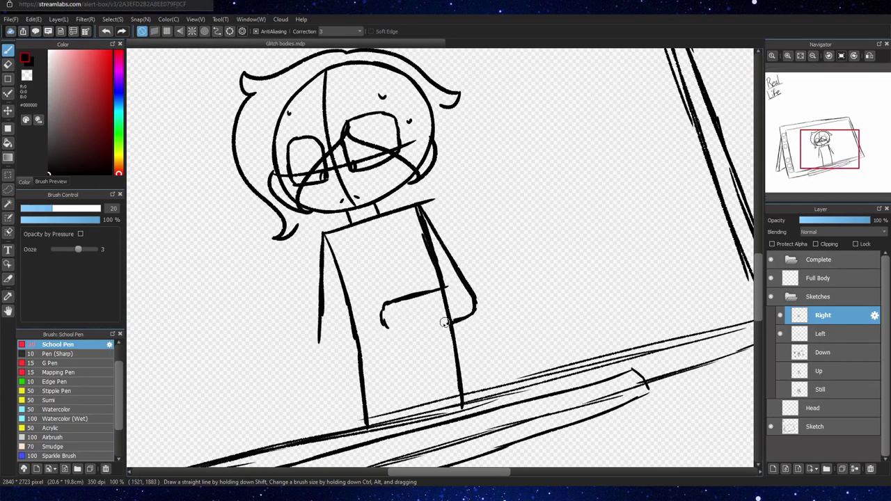
# Step: Add curled hair locks falling over both shoulders of the Right pose
pyautogui.moveTo(435, 101)
pyautogui.mouseDown()
pyautogui.moveTo(436, 232)
pyautogui.moveTo(442, 217)
pyautogui.mouseUp()
pyautogui.hotkey('ctrl', 'z')
pyautogui.moveTo(442, 218); pyautogui.dragTo(424, 189)
pyautogui.moveTo(378, 204); pyautogui.dragTo(398, 249)
pyautogui.moveTo(398, 250); pyautogui.dragTo(395, 226)
# Step: Move the Right pose slightly down with Transform and erase its torso lines that overrun the screen's lower edge
pyautogui.hotkey('ctrl', '-')
pyautogui.hotkey('ctrl', 't')
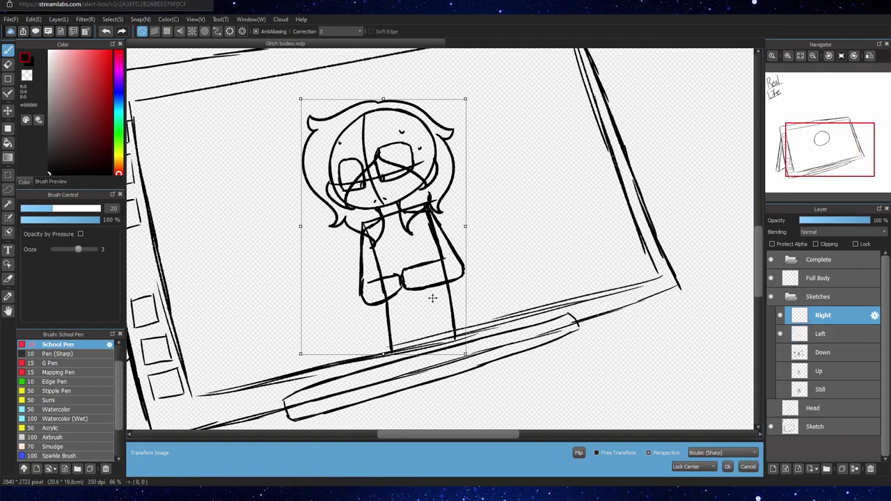
pyautogui.moveTo(431, 299); pyautogui.dragTo(440, 318)
pyautogui.click(729, 467)
pyautogui.press('e')
pyautogui.moveTo(390, 387); pyautogui.dragTo(471, 365)
# Step: Show the Left layer and shift its head circle slightly down to line up with the Right pose
pyautogui.click(780, 334)
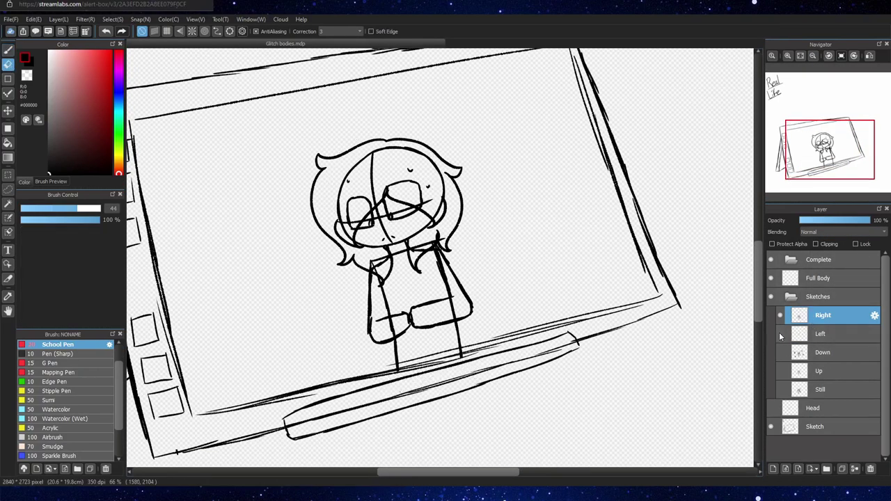
pyautogui.click(781, 334)
pyautogui.click(821, 334)
pyautogui.press('v')
pyautogui.moveTo(406, 223); pyautogui.dragTo(408, 229)
# Step: Show the Down layer with Right and Left hidden, and shift the Down drawing slightly down
pyautogui.click(781, 352)
pyautogui.click(781, 315)
pyautogui.click(781, 334)
pyautogui.click(821, 352)
pyautogui.moveTo(450, 325); pyautogui.dragTo(456, 337)
pyautogui.press('e')
# Step: Lower the Down layer's opacity as a reference and move the Up pose slightly down to align with it
pyautogui.click(780, 352)
pyautogui.click(780, 371)
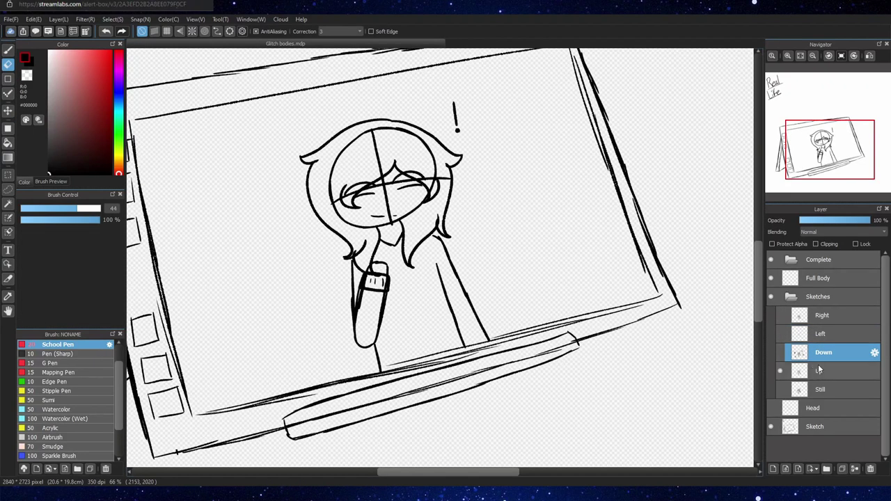
pyautogui.click(780, 371)
pyautogui.click(780, 390)
pyautogui.click(781, 352)
pyautogui.click(821, 220)
pyautogui.click(781, 390)
pyautogui.click(780, 371)
pyautogui.click(809, 373)
pyautogui.press('v')
pyautogui.moveTo(427, 298); pyautogui.dragTo(434, 311)
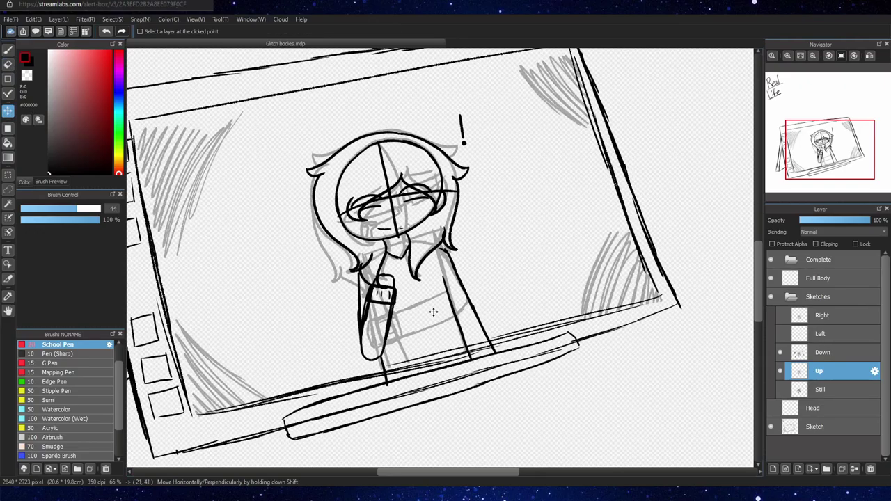
# Step: Erase the Up pose's lines that extend past the screen's lower edge, and hide the Down layer
pyautogui.press('e')
pyautogui.moveTo(497, 356); pyautogui.dragTo(394, 385)
pyautogui.click(780, 353)
# Step: Set the Up layer's opacity to 36% and shift the visible Still pose down to align with it
pyautogui.click(811, 371)
pyautogui.click(825, 221)
pyautogui.click(781, 389)
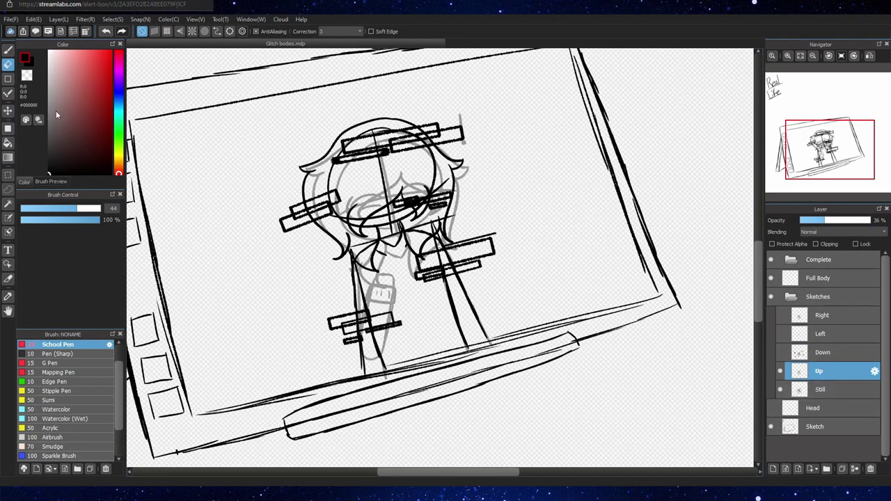
pyautogui.click(802, 391)
pyautogui.press('v')
pyautogui.moveTo(424, 309); pyautogui.dragTo(431, 320)
# Step: Fade the Still layer as a reference beneath the Left head circle, and hide the Up and Down layers
pyautogui.press('b')
pyautogui.click(780, 352)
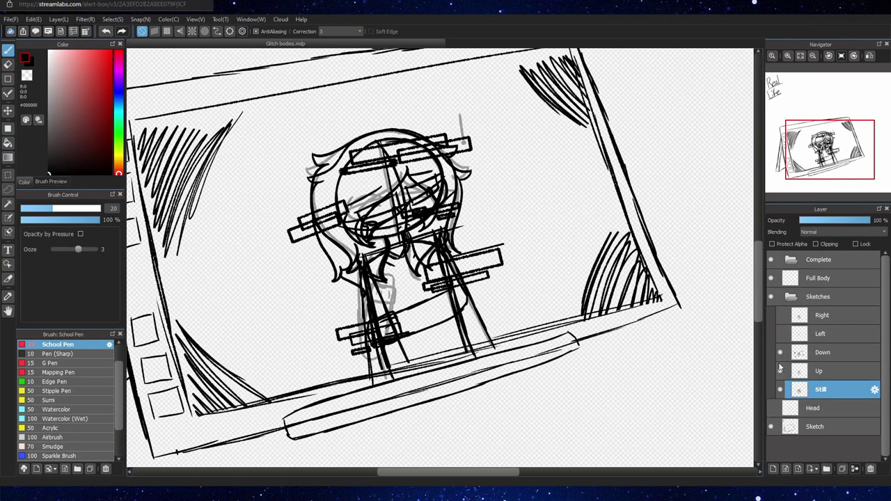
pyautogui.click(780, 334)
pyautogui.click(781, 316)
pyautogui.click(780, 316)
pyautogui.click(806, 337)
pyautogui.click(811, 389)
pyautogui.click(827, 220)
pyautogui.click(811, 371)
pyautogui.click(780, 371)
pyautogui.click(780, 352)
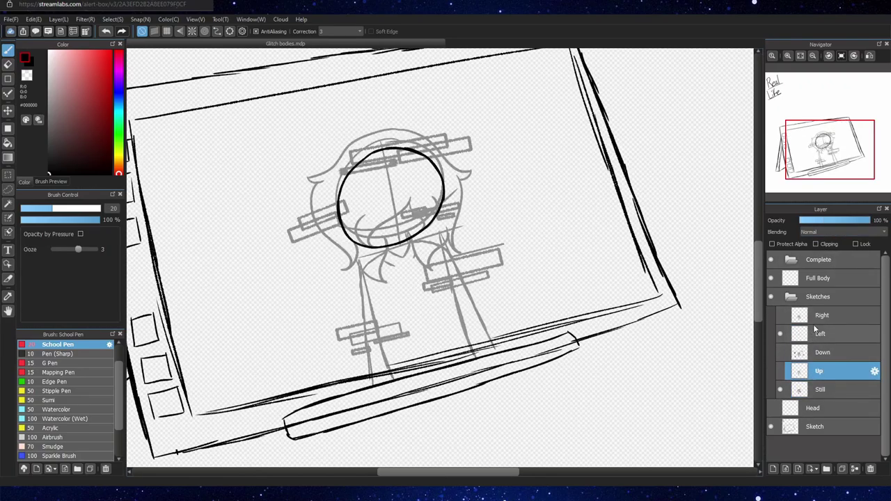
# Step: Shift the Right pose slightly up against the faded Still layer, leaving Still and Left hidden
pyautogui.click(811, 317)
pyautogui.click(780, 316)
pyautogui.click(7, 111)
pyautogui.moveTo(433, 317); pyautogui.dragTo(432, 308)
pyautogui.click(811, 334)
pyautogui.click(780, 390)
pyautogui.click(780, 335)
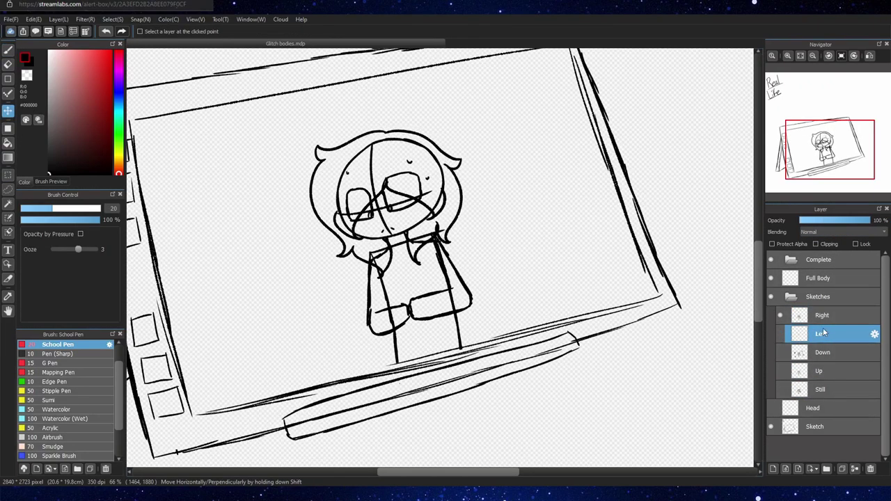
# Step: Draw a V-shaped collar at the Right pose's neck and add small detail strokes to the figure
pyautogui.click(822, 317)
pyautogui.scroll(3, 441, 258)
pyautogui.click(8, 50)
pyautogui.moveTo(289, 227); pyautogui.dragTo(341, 218)
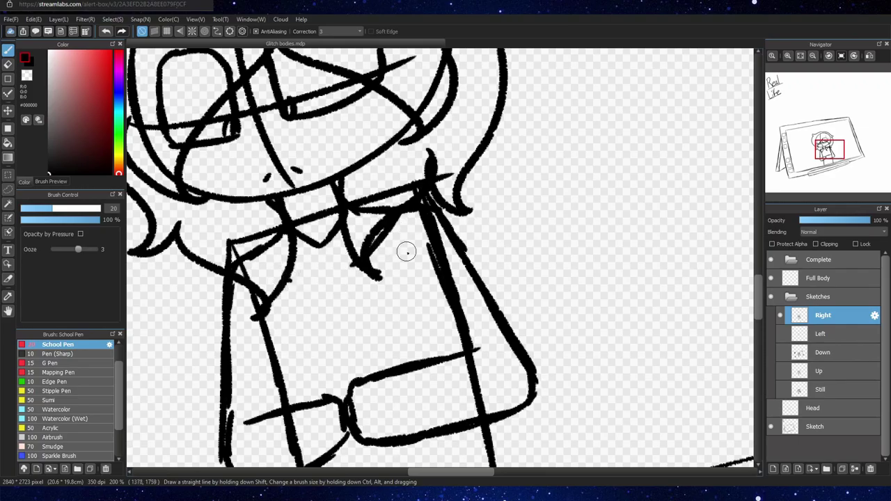
pyautogui.scroll(-3, 339, 264)
pyautogui.scroll(3, 377, 317)
pyautogui.moveTo(308, 264); pyautogui.dragTo(358, 335)
pyautogui.moveTo(348, 260); pyautogui.dragTo(359, 336)
pyautogui.moveTo(317, 271)
pyautogui.mouseDown()
pyautogui.moveTo(334, 270)
pyautogui.moveTo(341, 290)
pyautogui.mouseUp()
pyautogui.moveTo(326, 311); pyautogui.dragTo(338, 310)
pyautogui.moveTo(245, 349)
pyautogui.mouseDown()
pyautogui.moveTo(203, 304)
pyautogui.moveTo(210, 365)
pyautogui.mouseUp()
pyautogui.moveTo(218, 369); pyautogui.dragTo(240, 351)
# Step: Hide the Right layer and draw curved vertical and horizontal guidelines across the head circle on the Left layer
pyautogui.click(780, 315)
pyautogui.click(780, 334)
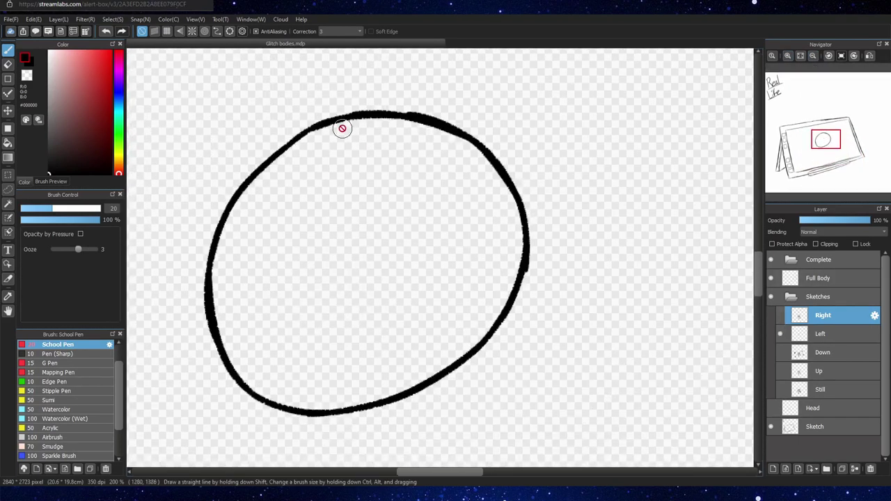
pyautogui.click(821, 334)
pyautogui.moveTo(339, 122); pyautogui.dragTo(412, 394)
pyautogui.moveTo(209, 342); pyautogui.dragTo(507, 269)
# Step: Draw the Left pose's neck, slanted shoulder line and torso sides down to the screen's lower edge
pyautogui.moveTo(381, 189); pyautogui.dragTo(383, 201)
pyautogui.moveTo(348, 210); pyautogui.dragTo(394, 199)
pyautogui.moveTo(409, 183); pyautogui.dragTo(411, 194)
pyautogui.scroll(-1, 282, 361)
pyautogui.moveTo(313, 265); pyautogui.dragTo(417, 237)
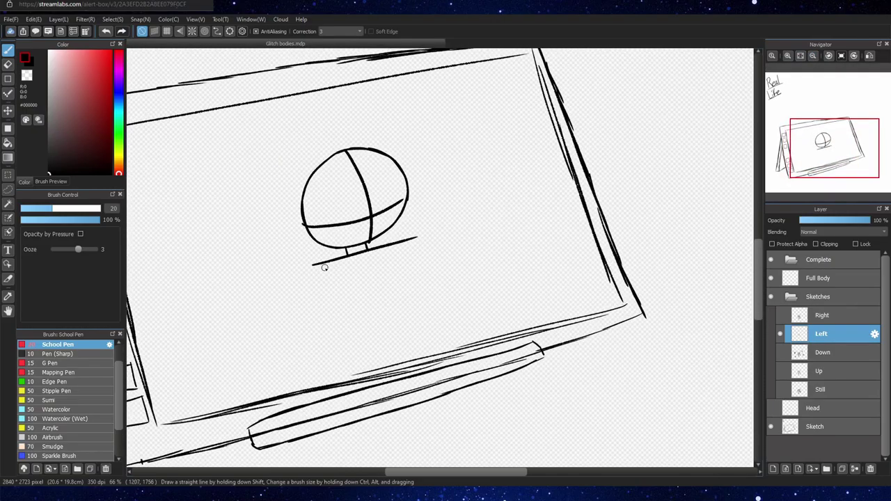
pyautogui.moveTo(429, 353); pyautogui.dragTo(430, 358)
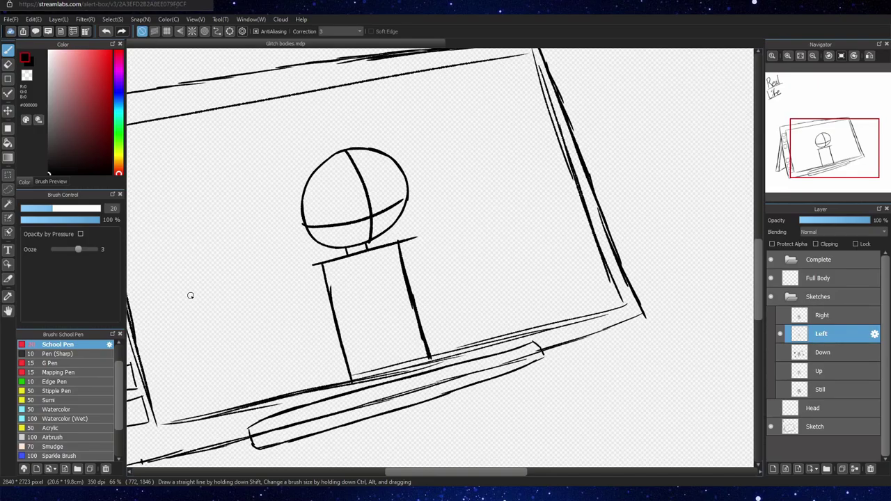
# Step: Erase the Left head's horizontal guideline and redraw it as a flatter curve rising across the full face
pyautogui.click(788, 56)
pyautogui.click(788, 55)
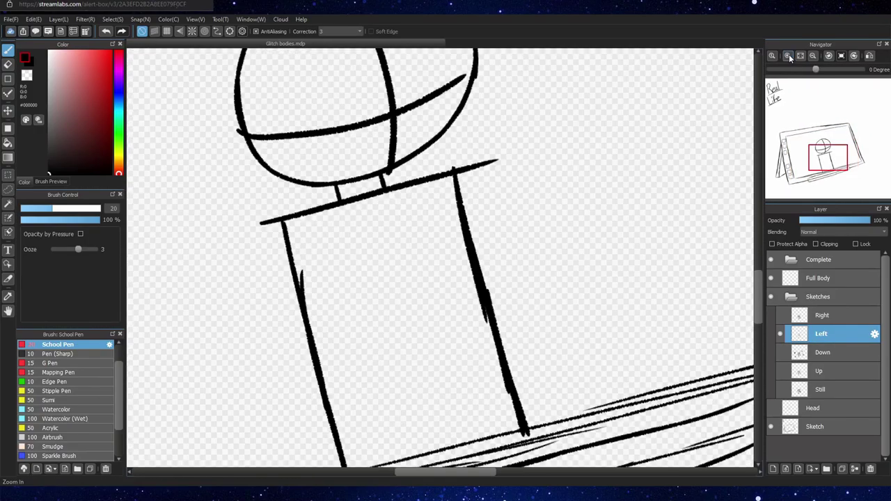
pyautogui.click(789, 55)
pyautogui.click(826, 140)
pyautogui.press('e')
pyautogui.moveTo(269, 337)
pyautogui.mouseDown()
pyautogui.moveTo(248, 337)
pyautogui.moveTo(390, 322)
pyautogui.mouseUp()
pyautogui.moveTo(442, 304); pyautogui.dragTo(515, 258)
pyautogui.press('b')
pyautogui.moveTo(213, 334); pyautogui.dragTo(541, 239)
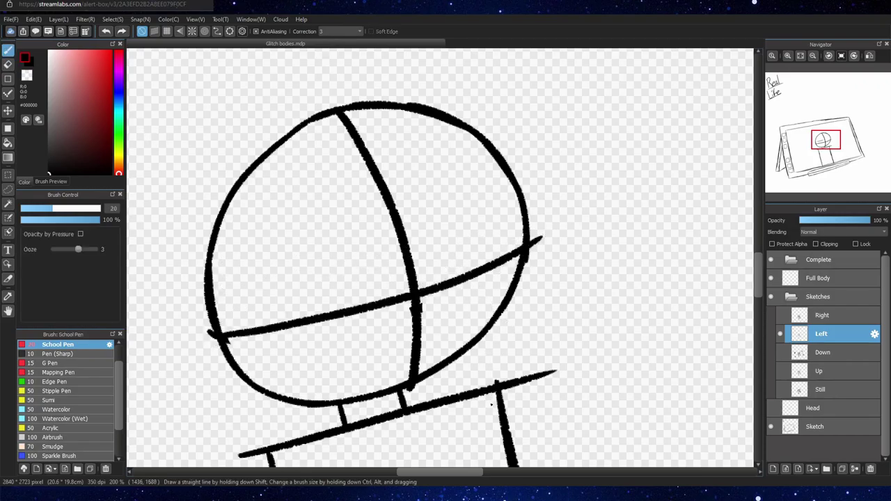
# Step: Draw the Left pose's bent arm, folding from the shoulder and rising across the chest to the chin
pyautogui.click(826, 162)
pyautogui.click(812, 56)
pyautogui.click(823, 147)
pyautogui.moveTo(367, 289); pyautogui.dragTo(451, 221)
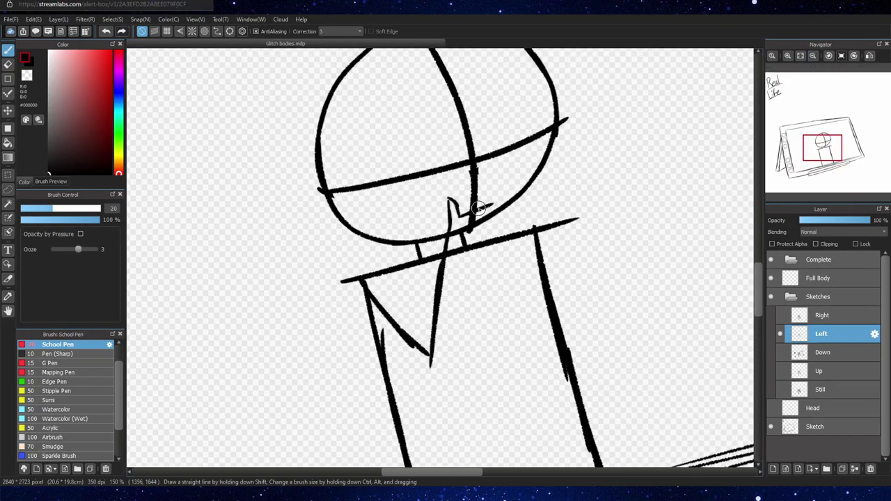
pyautogui.moveTo(511, 243); pyautogui.dragTo(483, 407)
pyautogui.moveTo(363, 287); pyautogui.dragTo(388, 421)
pyautogui.moveTo(381, 371); pyautogui.dragTo(406, 414)
# Step: Draw the hand against the Left pose's chin with a raised thumb, an extended finger and a wrist line
pyautogui.hotkey('ctrl', '+')
pyautogui.moveTo(537, 238); pyautogui.dragTo(518, 259)
pyautogui.moveTo(524, 234)
pyautogui.mouseDown()
pyautogui.moveTo(494, 373)
pyautogui.moveTo(466, 377)
pyautogui.mouseUp()
pyautogui.moveTo(467, 345); pyautogui.dragTo(492, 327)
pyautogui.moveTo(388, 380); pyautogui.dragTo(384, 307)
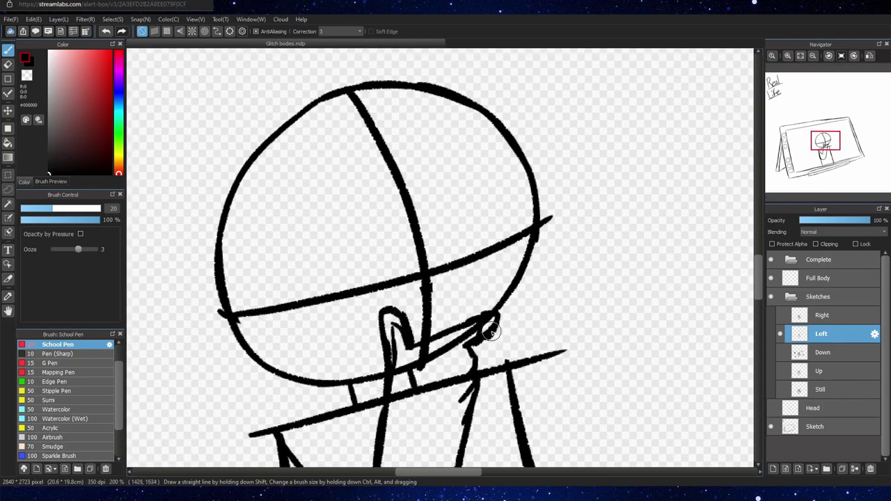
# Step: Draw two slanted, boxy eyes with flat upper lids along the Left head's horizontal guideline
pyautogui.moveTo(383, 226); pyautogui.dragTo(242, 272)
pyautogui.moveTo(529, 188); pyautogui.dragTo(429, 217)
pyautogui.moveTo(255, 272); pyautogui.dragTo(269, 329)
pyautogui.moveTo(267, 331); pyautogui.dragTo(390, 298)
pyautogui.moveTo(362, 234); pyautogui.dragTo(389, 293)
pyautogui.moveTo(445, 281); pyautogui.dragTo(525, 255)
pyautogui.moveTo(443, 217); pyautogui.dragTo(446, 277)
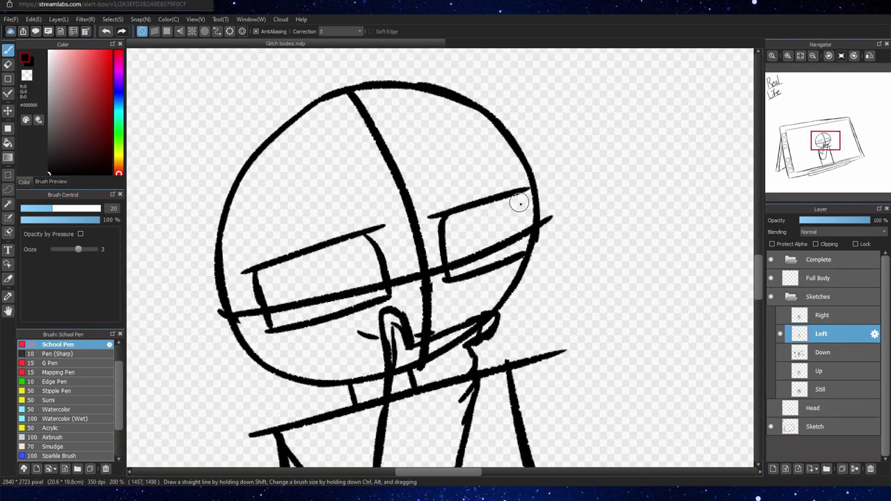
# Step: Add narrow oval pupils looking sideways and a short eyebrow above each eye on the Left pose
pyautogui.moveTo(369, 240); pyautogui.dragTo(377, 287)
pyautogui.moveTo(306, 220); pyautogui.dragTo(369, 219)
pyautogui.moveTo(469, 182); pyautogui.dragTo(433, 202)
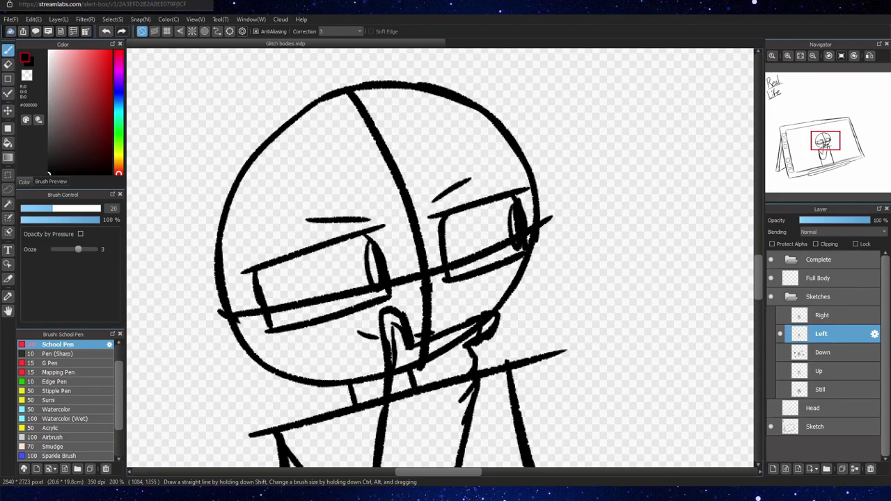
# Step: Undo the Left pose's eyes, pupils, eyebrows, chin hand and bent arm, keeping the head, neck and torso guides
pyautogui.hotkey('ctrl', '-')
pyautogui.hotkey('ctrl', '-')
pyautogui.hotkey('ctrl', 'z')
pyautogui.hotkey('ctrl', 'z')
pyautogui.hotkey('ctrl', 'z')
pyautogui.hotkey('ctrl', 'z')
pyautogui.hotkey('ctrl', 'z')
pyautogui.hotkey('ctrl', 'z')
pyautogui.hotkey('ctrl', 'z')
pyautogui.hotkey('ctrl', 'z')
pyautogui.hotkey('ctrl', 'z')
pyautogui.hotkey('ctrl', 'z')
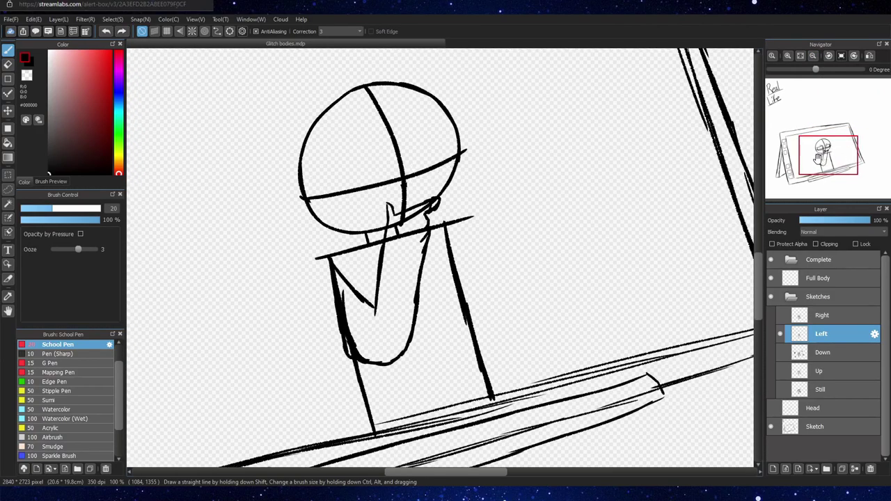
pyautogui.hotkey('ctrl', 'z')
pyautogui.hotkey('ctrl', 'z')
pyautogui.hotkey('ctrl', 'z')
pyautogui.hotkey('ctrl', 'z')
pyautogui.hotkey('ctrl', 'z')
pyautogui.hotkey('ctrl', 'z')
pyautogui.hotkey('ctrl', 'z')
# Step: Draw folded arms across the Left pose's torso, with an oval hand at the chest and rounded elbows
pyautogui.moveTo(331, 258)
pyautogui.mouseDown()
pyautogui.moveTo(348, 440)
pyautogui.moveTo(362, 311)
pyautogui.mouseUp()
pyautogui.hotkey('ctrl', 'z')
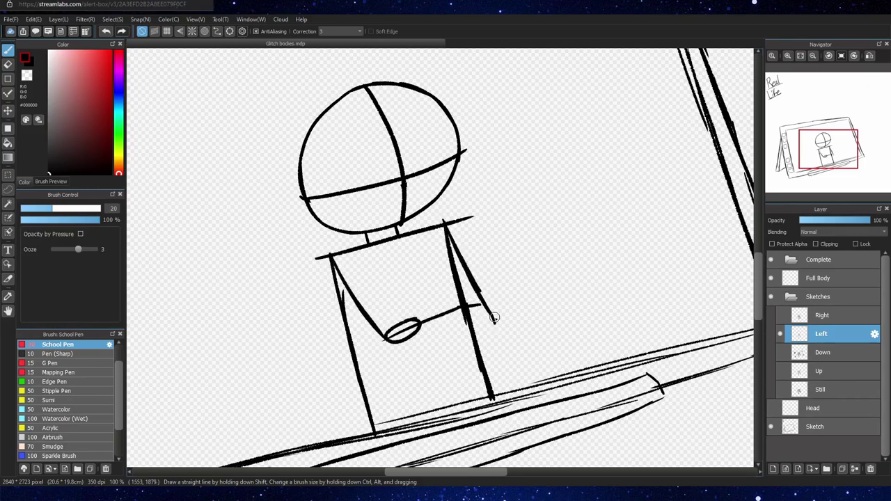
pyautogui.moveTo(462, 324); pyautogui.dragTo(383, 385)
pyautogui.moveTo(333, 277); pyautogui.dragTo(346, 348)
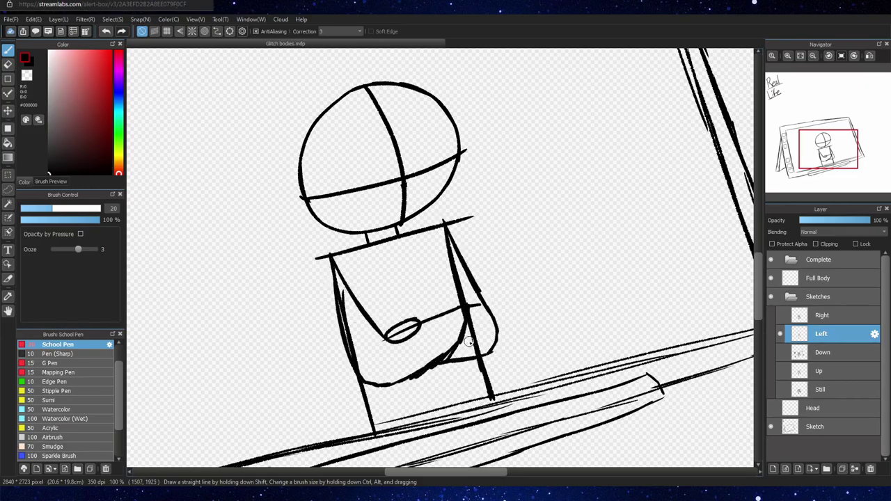
# Step: Try two half-closed eyes on the Left head, with a slanted upper lid on one and a flat lid on the other
pyautogui.scroll(2, 362, 125)
pyautogui.moveTo(405, 204); pyautogui.dragTo(247, 300)
pyautogui.moveTo(504, 173); pyautogui.dragTo(647, 173)
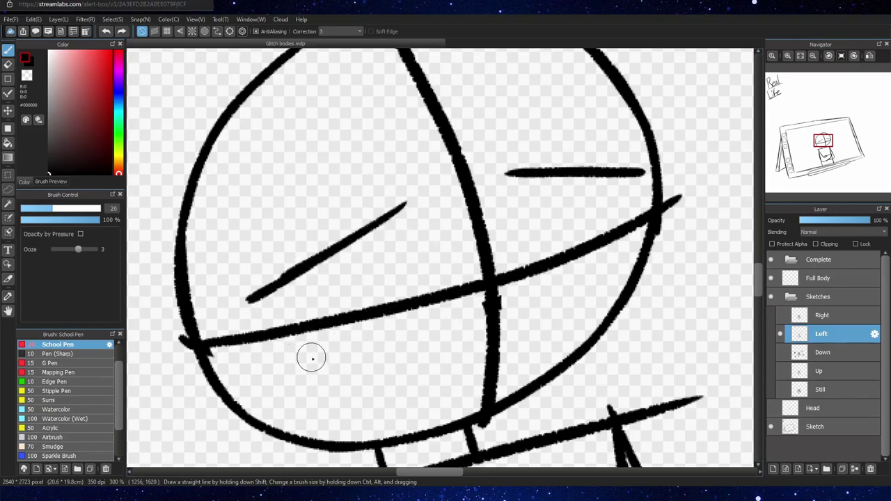
pyautogui.moveTo(287, 365); pyautogui.dragTo(436, 317)
pyautogui.moveTo(527, 289); pyautogui.dragTo(635, 241)
pyautogui.moveTo(289, 367); pyautogui.dragTo(273, 291)
pyautogui.moveTo(374, 226); pyautogui.dragTo(434, 319)
pyautogui.moveTo(550, 175); pyautogui.dragTo(532, 287)
pyautogui.moveTo(623, 249); pyautogui.dragTo(623, 179)
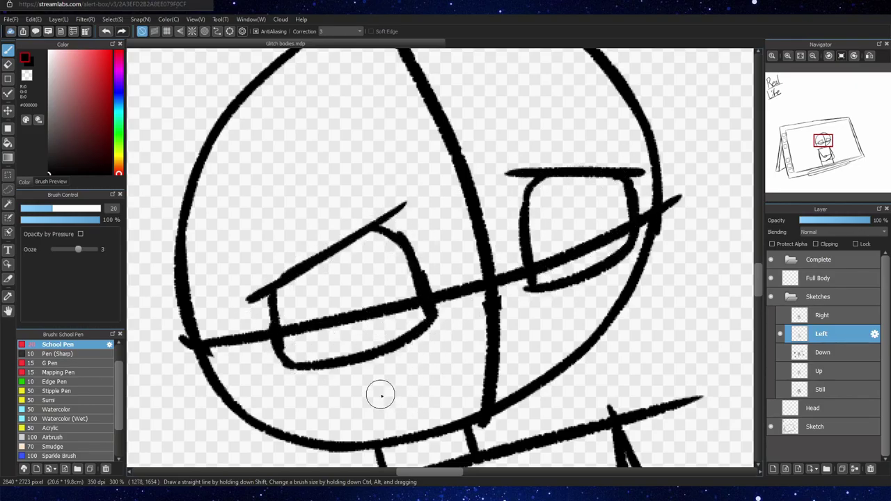
# Step: Try two short mouth dashes near the Left head's chin and a short straight eyebrow above each eye
pyautogui.moveTo(384, 399); pyautogui.dragTo(425, 397)
pyautogui.moveTo(453, 397); pyautogui.dragTo(484, 394)
pyautogui.moveTo(311, 190); pyautogui.dragTo(409, 190)
pyautogui.moveTo(485, 174); pyautogui.dragTo(538, 127)
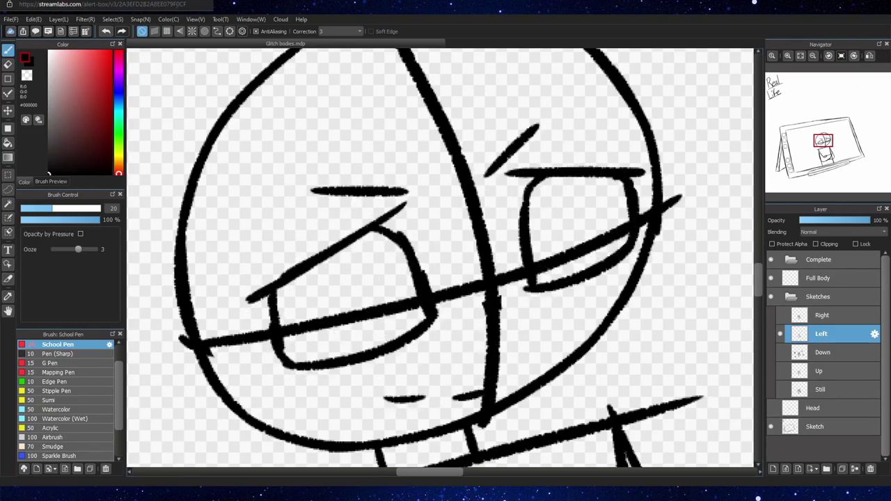
# Step: Undo the Left head's half-closed eyes, mouth dashes and eyebrows
pyautogui.hotkey('ctrl', 'z')
pyautogui.hotkey('ctrl', 'z')
pyautogui.hotkey('ctrl', 'z')
pyautogui.hotkey('ctrl', 'z')
pyautogui.hotkey('ctrl', 'z')
pyautogui.hotkey('ctrl', 'z')
pyautogui.hotkey('ctrl', 'z')
pyautogui.hotkey('ctrl', 'z')
pyautogui.hotkey('ctrl', 'z')
pyautogui.hotkey('ctrl', 'z')
pyautogui.hotkey('ctrl', 'z')
pyautogui.hotkey('ctrl', 'z')
pyautogui.hotkey('ctrl', 'z')
# Step: Draw two tall, rounded box-shaped eyes over the Left head's horizontal guideline
pyautogui.moveTo(516, 307); pyautogui.dragTo(619, 262)
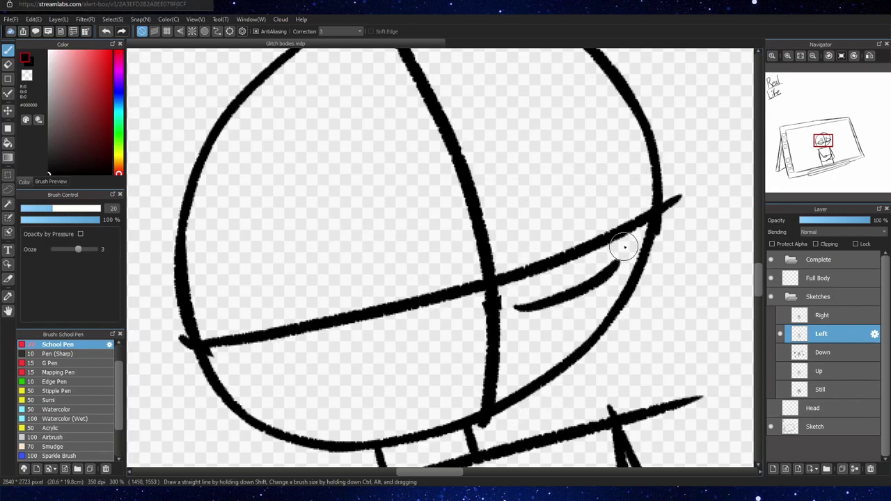
pyautogui.moveTo(289, 358); pyautogui.dragTo(441, 330)
pyautogui.moveTo(317, 353)
pyautogui.mouseDown()
pyautogui.moveTo(291, 211)
pyautogui.moveTo(415, 200)
pyautogui.mouseUp()
pyautogui.moveTo(418, 206); pyautogui.dragTo(437, 332)
pyautogui.moveTo(616, 265)
pyautogui.mouseDown()
pyautogui.moveTo(621, 215)
pyautogui.moveTo(610, 157)
pyautogui.mouseUp()
pyautogui.moveTo(609, 151); pyautogui.dragTo(514, 165)
pyautogui.moveTo(514, 165); pyautogui.dragTo(518, 307)
# Step: Try lid lines and lower lines across both eyes plus a flat mouth line on the Left head, and undo them
pyautogui.moveTo(496, 220); pyautogui.dragTo(555, 167)
pyautogui.hotkey('ctrl', 'z')
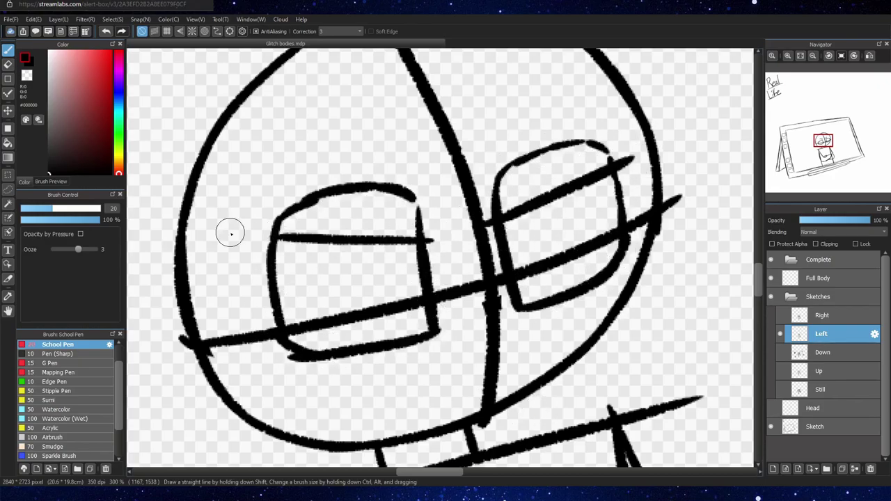
pyautogui.moveTo(230, 255); pyautogui.dragTo(435, 242)
pyautogui.moveTo(241, 345); pyautogui.dragTo(452, 311)
pyautogui.moveTo(486, 304); pyautogui.dragTo(624, 253)
pyautogui.moveTo(348, 394); pyautogui.dragTo(478, 396)
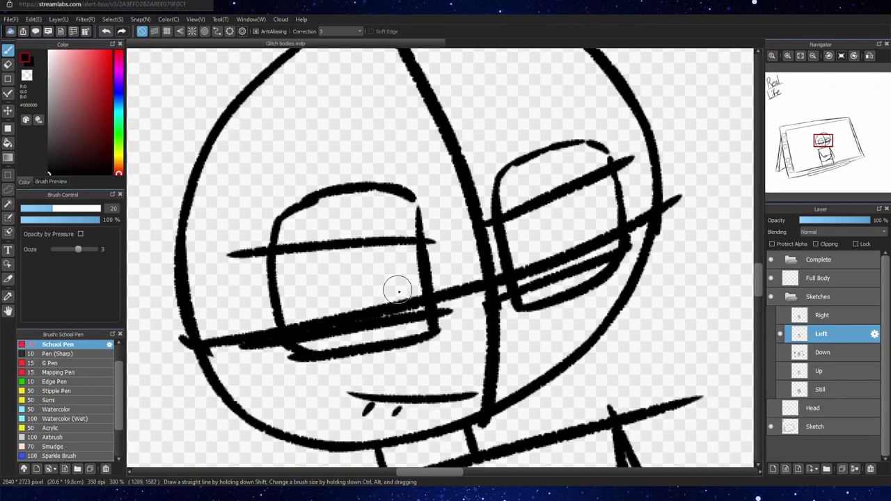
pyautogui.hotkey('ctrl', 'z')
pyautogui.hotkey('ctrl', 'z')
pyautogui.hotkey('ctrl', 'z')
pyautogui.hotkey('ctrl', 'z')
pyautogui.hotkey('ctrl', 'z')
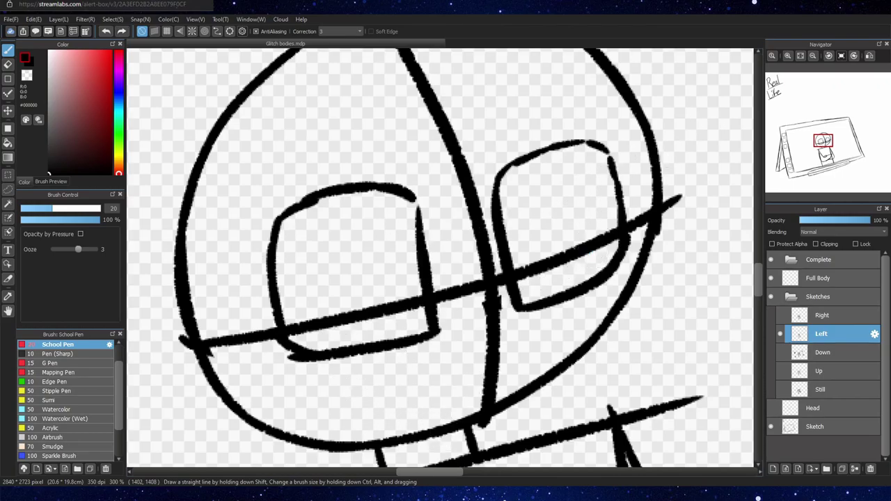
# Step: Add two short mouth dashes, an arched line under the near eye and slanted lid lines across both Left pose eyes
pyautogui.moveTo(353, 384); pyautogui.dragTo(401, 399)
pyautogui.moveTo(432, 403); pyautogui.dragTo(459, 404)
pyautogui.moveTo(308, 364); pyautogui.dragTo(439, 360)
pyautogui.hotkey('ctrl', 'z')
pyautogui.moveTo(289, 377); pyautogui.dragTo(444, 356)
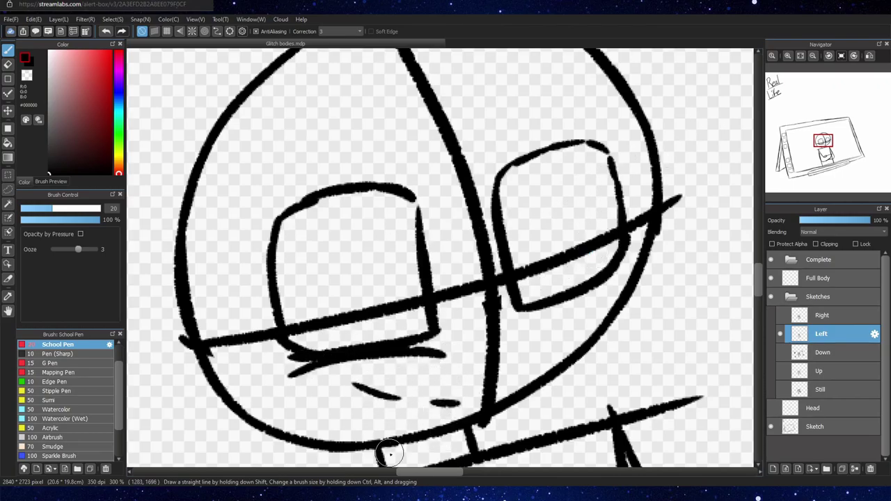
pyautogui.hotkey('ctrl', 'y')
pyautogui.hotkey('ctrl', 'y')
pyautogui.hotkey('ctrl', 'y')
# Step: Set the eraser size to 13.1 and erase the eye outlines above both lid lines on the Left head
pyautogui.press('e')
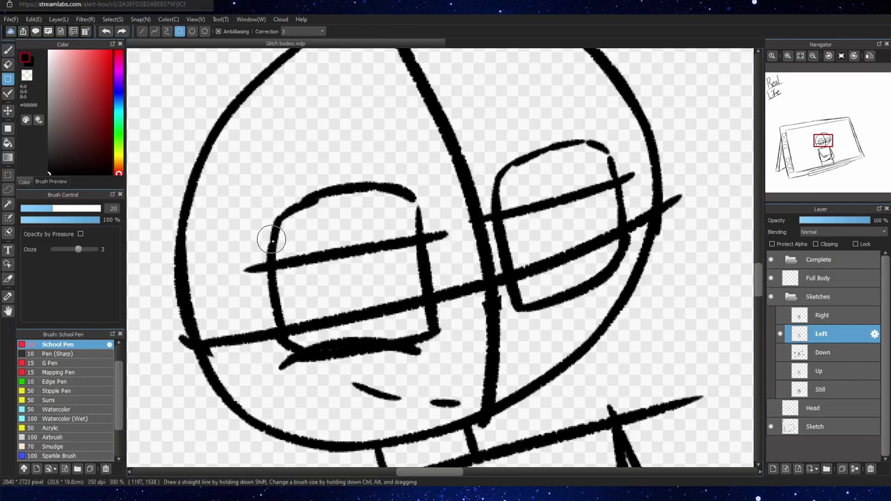
pyautogui.click(41, 209)
pyautogui.moveTo(270, 257); pyautogui.dragTo(271, 244)
pyautogui.moveTo(420, 232)
pyautogui.mouseDown()
pyautogui.moveTo(420, 218)
pyautogui.moveTo(273, 235)
pyautogui.mouseUp()
pyautogui.moveTo(496, 211); pyautogui.dragTo(495, 202)
pyautogui.moveTo(617, 178); pyautogui.dragTo(611, 158)
pyautogui.moveTo(605, 148); pyautogui.dragTo(495, 191)
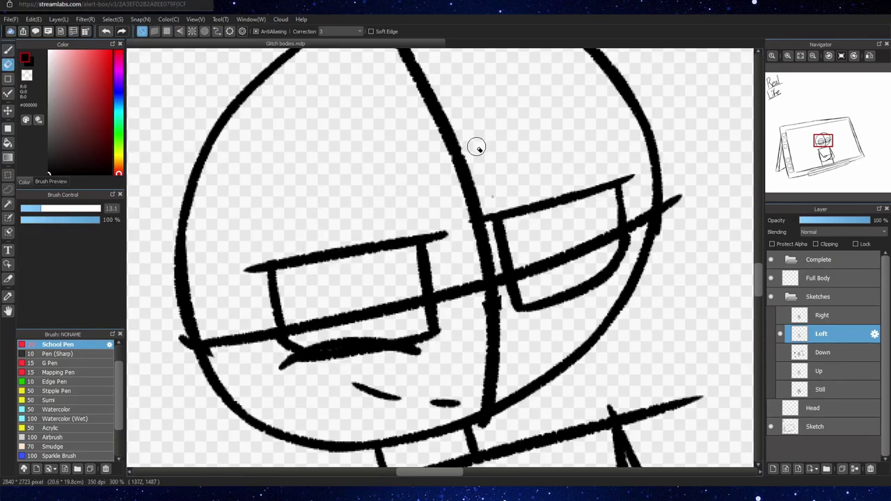
# Step: Draw narrow oval pupils looking sideways and a long curved eyebrow above each eye on the Left head
pyautogui.press('b')
pyautogui.press('e')
pyautogui.press('b')
pyautogui.moveTo(411, 248); pyautogui.dragTo(412, 310)
pyautogui.moveTo(597, 195); pyautogui.dragTo(599, 247)
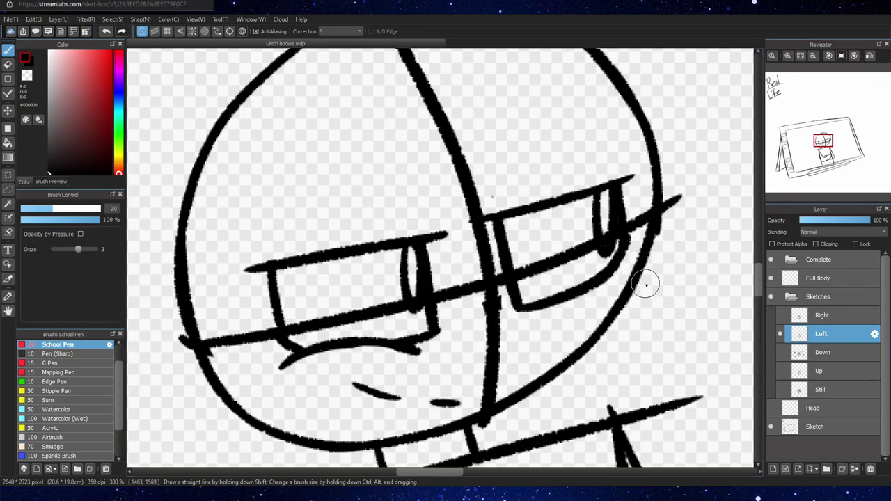
pyautogui.moveTo(501, 199); pyautogui.dragTo(626, 171)
pyautogui.moveTo(426, 204)
pyautogui.mouseDown()
pyautogui.moveTo(367, 195)
pyautogui.moveTo(239, 246)
pyautogui.mouseUp()
# Step: Draw an ear on each side of the Left head and a fringe strand sweeping across the near eye
pyautogui.click(813, 55)
pyautogui.click(787, 56)
pyautogui.moveTo(251, 287); pyautogui.dragTo(311, 346)
pyautogui.moveTo(287, 344); pyautogui.dragTo(397, 201)
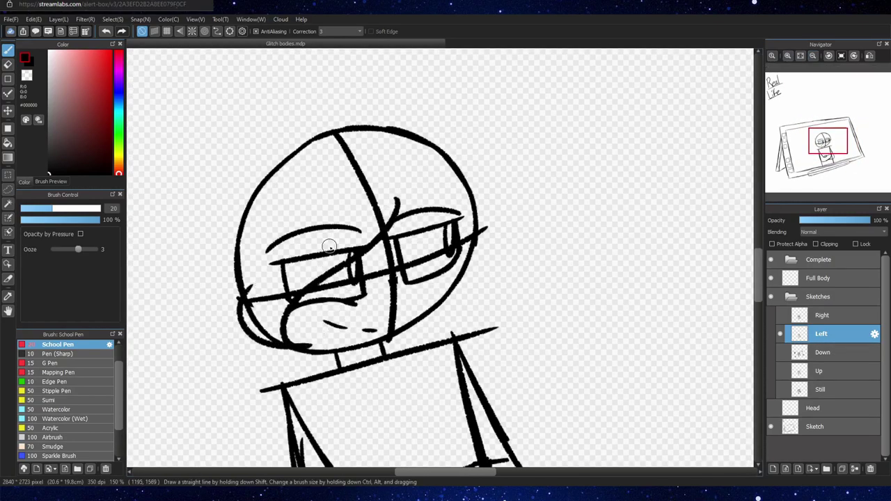
pyautogui.moveTo(447, 300); pyautogui.dragTo(487, 211)
# Step: Draw the Left pose's outer hair from the crown down both sides to flicked tips, plus the first collar flap
pyautogui.moveTo(400, 108)
pyautogui.mouseDown()
pyautogui.moveTo(211, 167)
pyautogui.moveTo(249, 392)
pyautogui.moveTo(309, 368)
pyautogui.mouseUp()
pyautogui.hotkey('ctrl', 'z')
pyautogui.hotkey('ctrl', 'z')
pyautogui.moveTo(414, 89)
pyautogui.mouseDown()
pyautogui.moveTo(226, 125)
pyautogui.moveTo(294, 377)
pyautogui.mouseUp()
pyautogui.hotkey('ctrl', 'z')
pyautogui.hotkey('ctrl', 'z')
pyautogui.moveTo(415, 88)
pyautogui.mouseDown()
pyautogui.moveTo(293, 137)
pyautogui.moveTo(270, 162)
pyautogui.mouseUp()
pyautogui.moveTo(269, 163); pyautogui.dragTo(303, 373)
pyautogui.moveTo(282, 379); pyautogui.dragTo(327, 351)
pyautogui.moveTo(399, 336)
pyautogui.mouseDown()
pyautogui.moveTo(388, 410)
pyautogui.moveTo(405, 438)
pyautogui.mouseUp()
pyautogui.moveTo(318, 369); pyautogui.dragTo(405, 438)
pyautogui.moveTo(414, 88)
pyautogui.mouseDown()
pyautogui.moveTo(547, 146)
pyautogui.moveTo(556, 308)
pyautogui.mouseUp()
pyautogui.moveTo(565, 309); pyautogui.dragTo(541, 276)
# Step: Draw the second collar flap and the inner neckline strokes below the Left pose's neck
pyautogui.moveTo(544, 289); pyautogui.dragTo(488, 387)
pyautogui.moveTo(442, 322); pyautogui.dragTo(481, 387)
pyautogui.moveTo(459, 376)
pyautogui.mouseDown()
pyautogui.moveTo(372, 398)
pyautogui.moveTo(371, 274)
pyautogui.mouseUp()
pyautogui.moveTo(306, 251); pyautogui.dragTo(264, 284)
pyautogui.moveTo(365, 230); pyautogui.dragTo(422, 238)
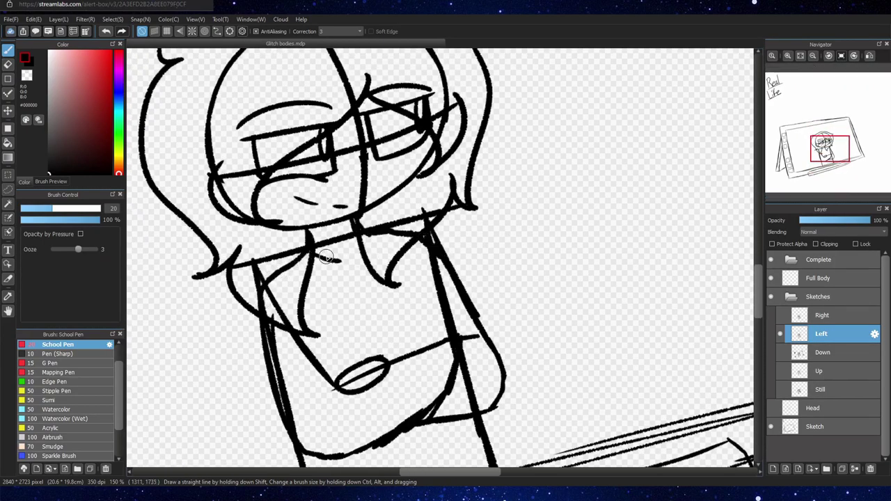
pyautogui.scroll(-3, 341, 261)
pyautogui.scroll(6, 499, 262)
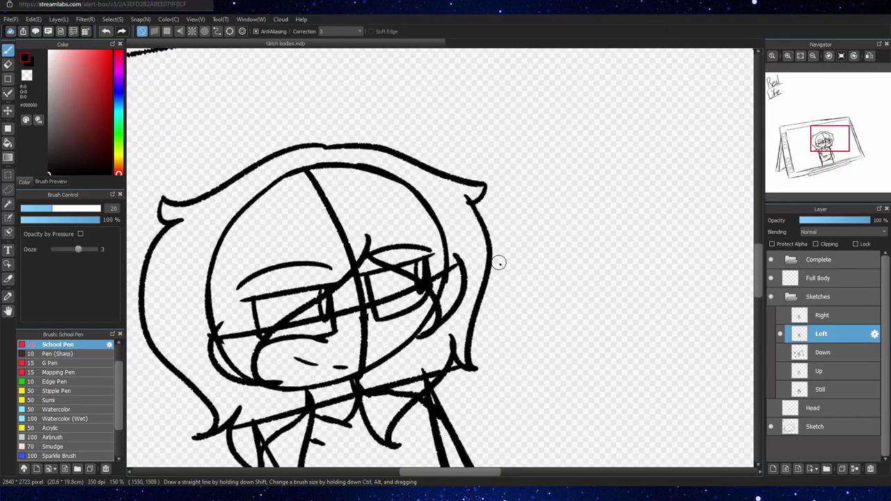
# Step: Draw a few short accent marks in the empty space beside the Left pose's hair
pyautogui.click(513, 255)
pyautogui.moveTo(541, 245); pyautogui.dragTo(529, 286)
pyautogui.moveTo(529, 266); pyautogui.dragTo(538, 264)
pyautogui.moveTo(549, 238); pyautogui.dragTo(551, 282)
# Step: Hide the Left layer, then show and select the Right layer
pyautogui.click(780, 334)
pyautogui.click(779, 315)
pyautogui.scroll(1, 247, 357)
pyautogui.moveTo(247, 358); pyautogui.dragTo(312, 362)
pyautogui.click(822, 316)
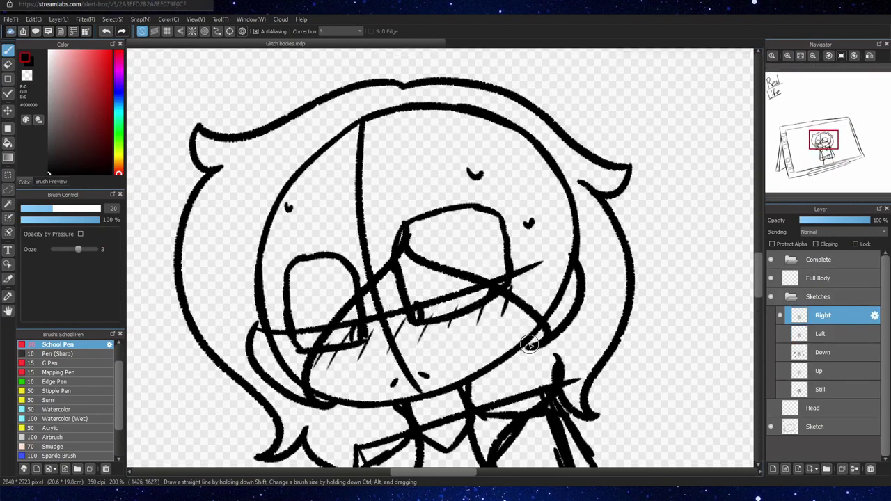
# Step: Try straight eyebrows slanting down toward the centre line above the Right pose's eyes
pyautogui.moveTo(397, 237); pyautogui.dragTo(461, 184)
pyautogui.moveTo(359, 234); pyautogui.dragTo(283, 226)
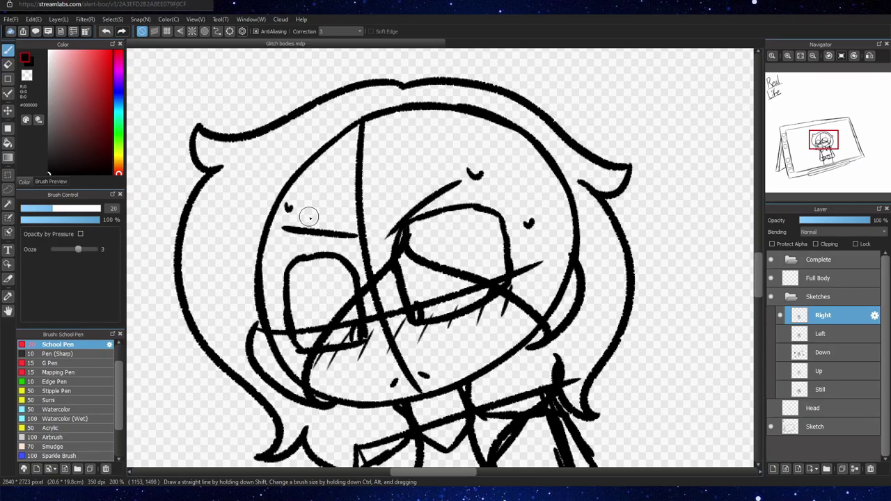
pyautogui.hotkey('ctrl', 'z')
pyautogui.hotkey('ctrl', 'z')
pyautogui.moveTo(384, 206); pyautogui.dragTo(480, 163)
pyautogui.hotkey('ctrl', 'z')
# Step: Draw worried eyebrows sloping down toward the outer sides above the Right pose's eyes
pyautogui.moveTo(408, 188); pyautogui.dragTo(511, 209)
pyautogui.moveTo(325, 235); pyautogui.dragTo(263, 267)
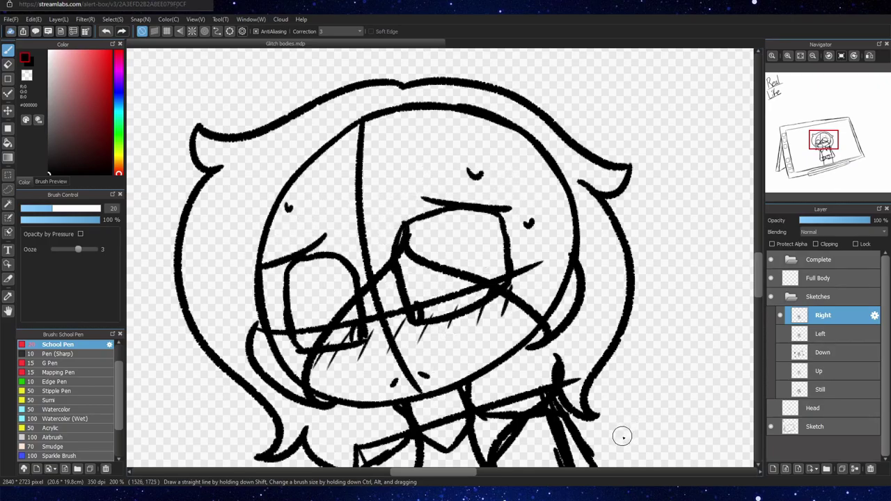
pyautogui.moveTo(622, 437); pyautogui.dragTo(536, 160)
# Step: Hide the Right layer, lower the Still layer's opacity and set the Up layer's opacity to 43%
pyautogui.hotkey('ctrl', '0')
pyautogui.click(779, 315)
pyautogui.click(820, 390)
pyautogui.click(829, 220)
pyautogui.click(820, 371)
pyautogui.click(829, 220)
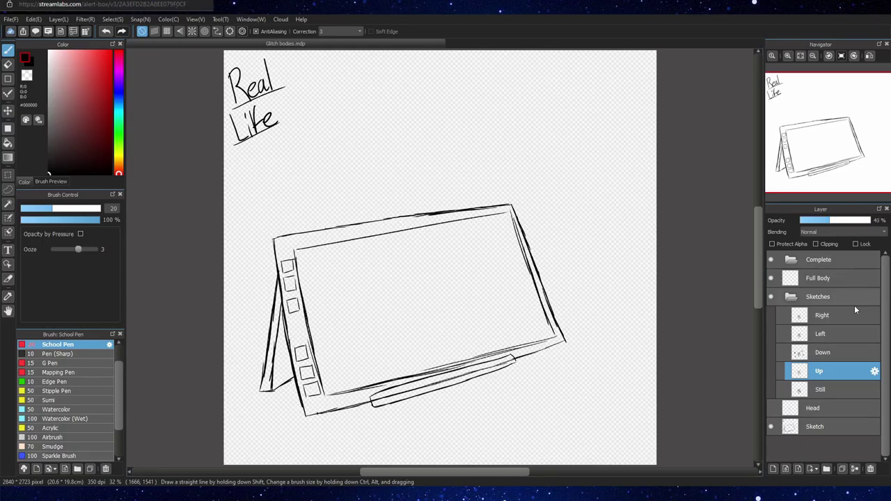
# Step: Lower the Down layer's opacity and set the Left layer's opacity to 36%
pyautogui.click(828, 352)
pyautogui.click(827, 220)
pyautogui.click(829, 334)
pyautogui.click(827, 220)
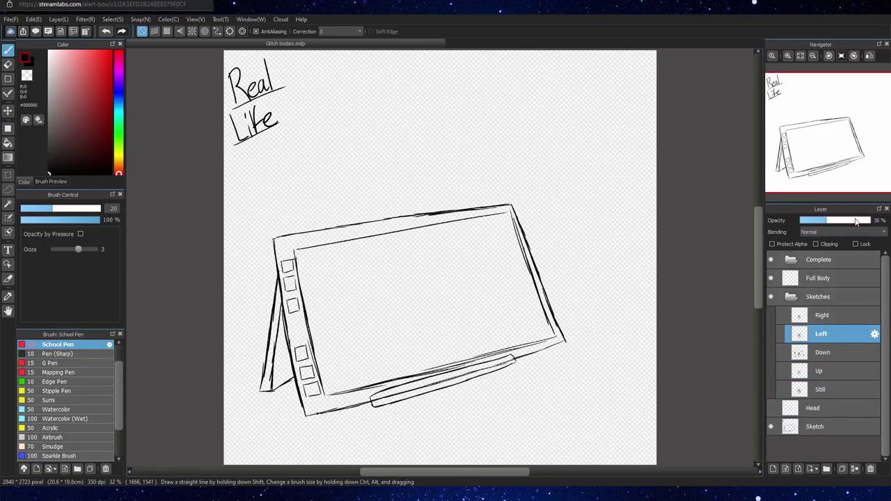
pyautogui.click(835, 309)
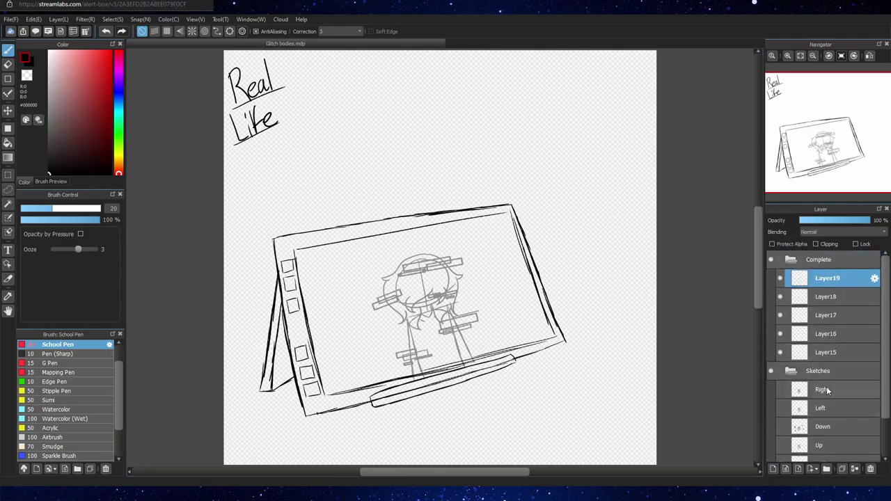
# Step: Rename Layer15 in the Complete folder as Still and Layer16 as Up
pyautogui.click(832, 352)
pyautogui.click(874, 353)
pyautogui.write('Still')
pyautogui.click(835, 334)
pyautogui.scroll(-1, 835, 348)
pyautogui.click(874, 308)
pyautogui.write('Up')
pyautogui.click(845, 287)
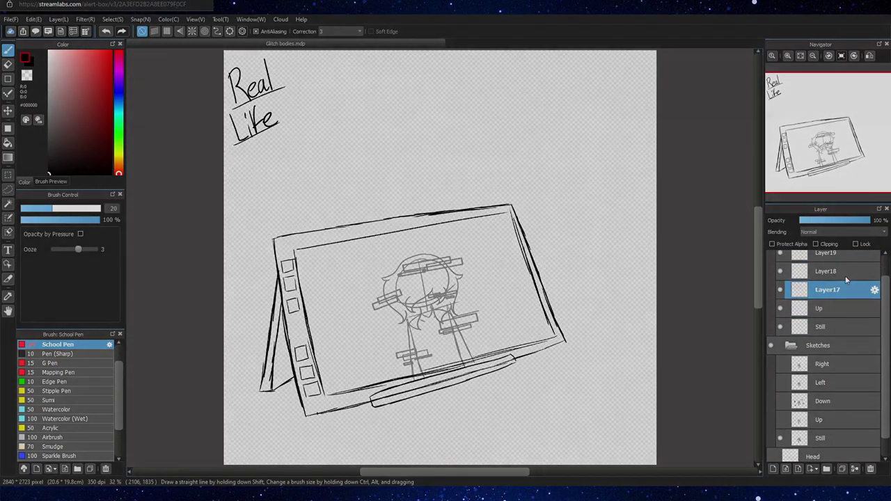